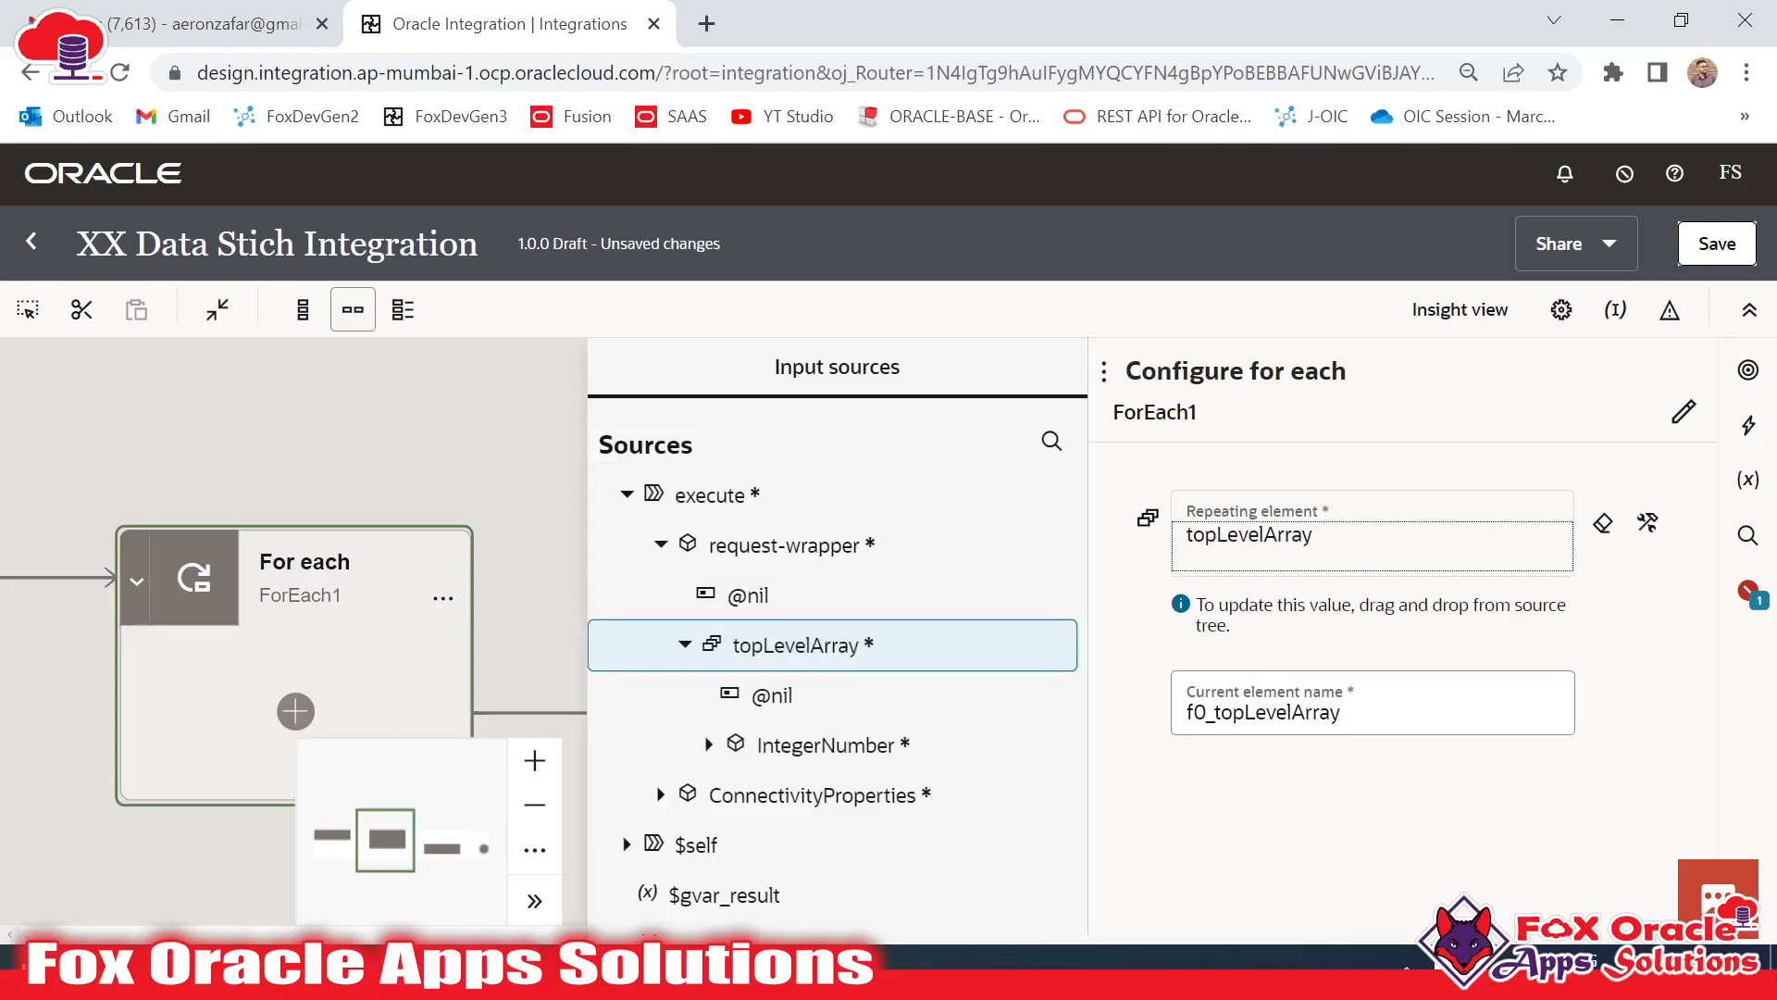
Set the For each loop's current element name to ForEach_LoopVar and close its configuration
key("BackSpace")
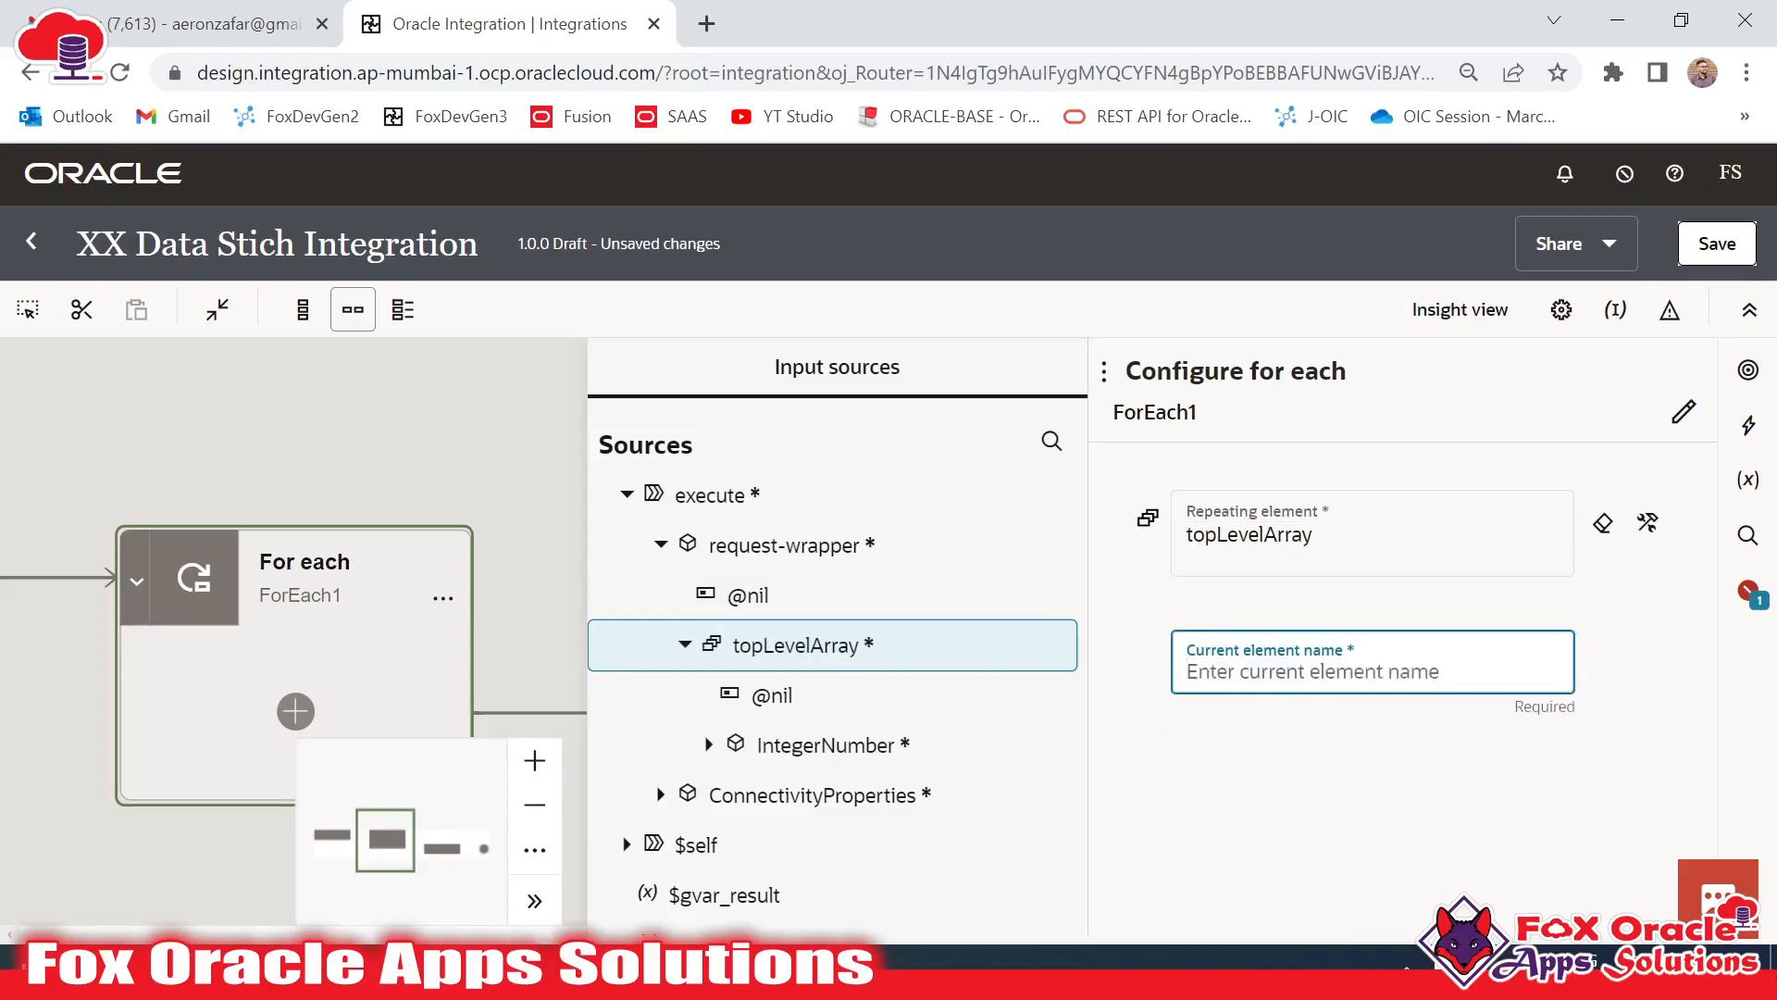
type("ForEach_LoopVar")
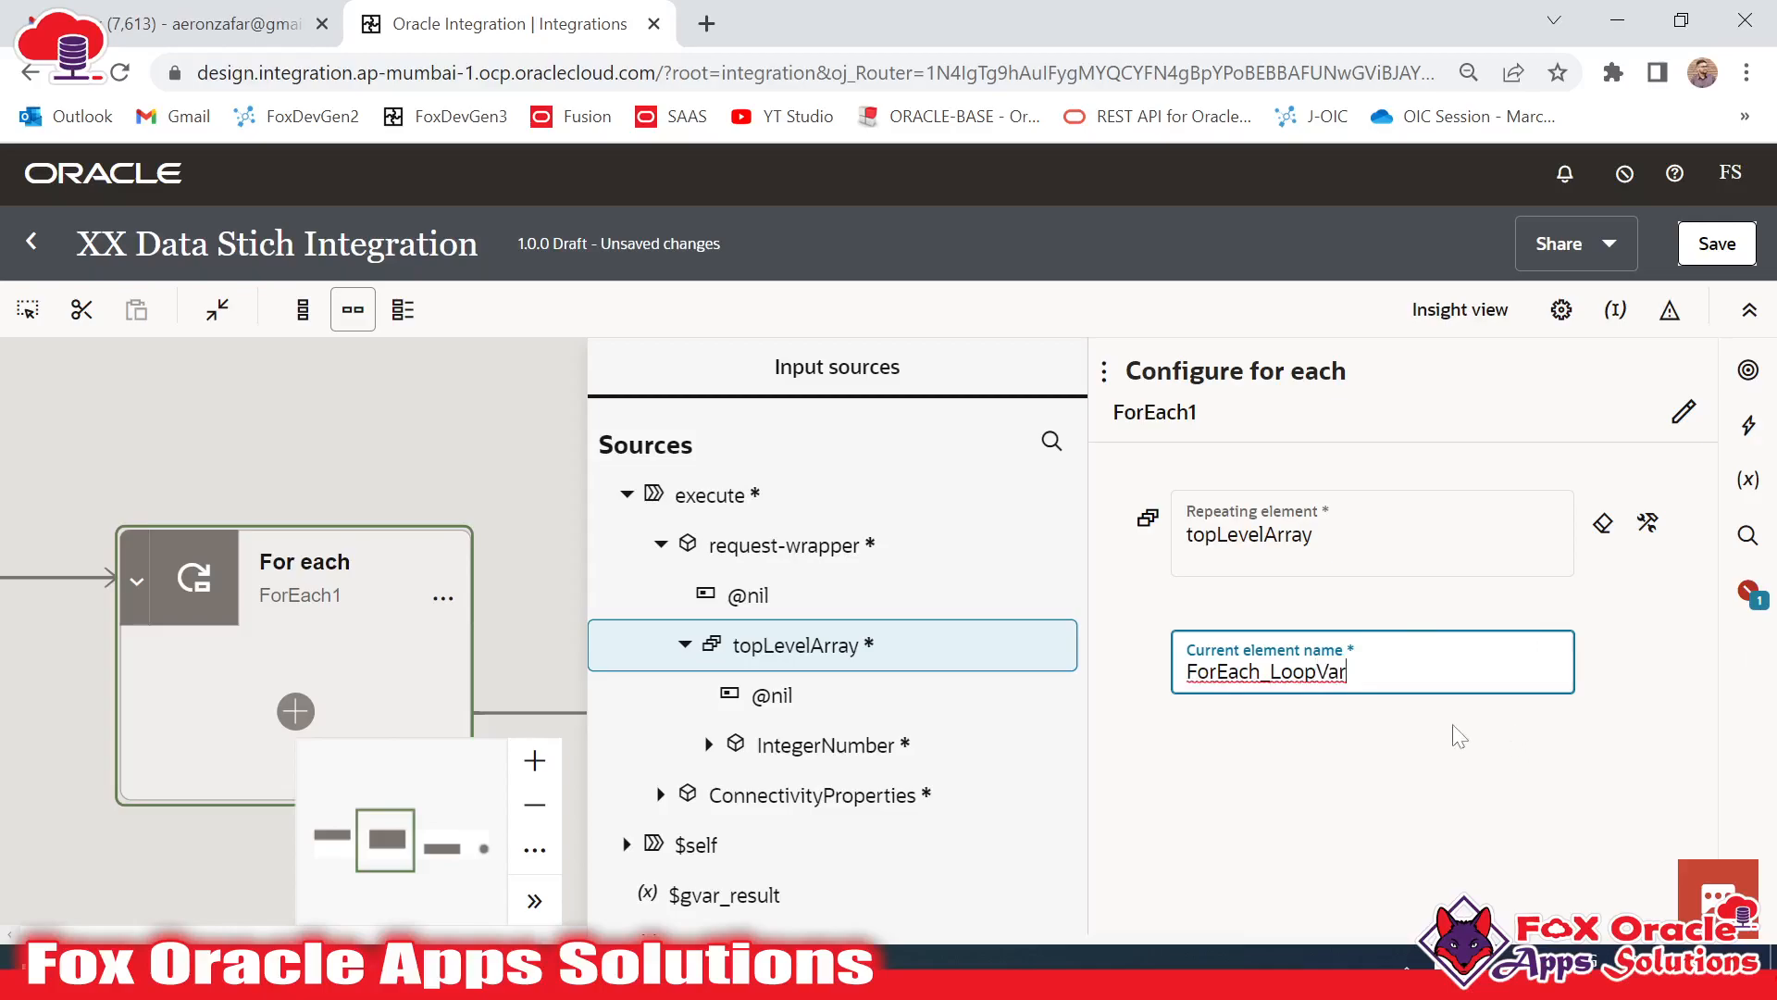
left_click(559, 435)
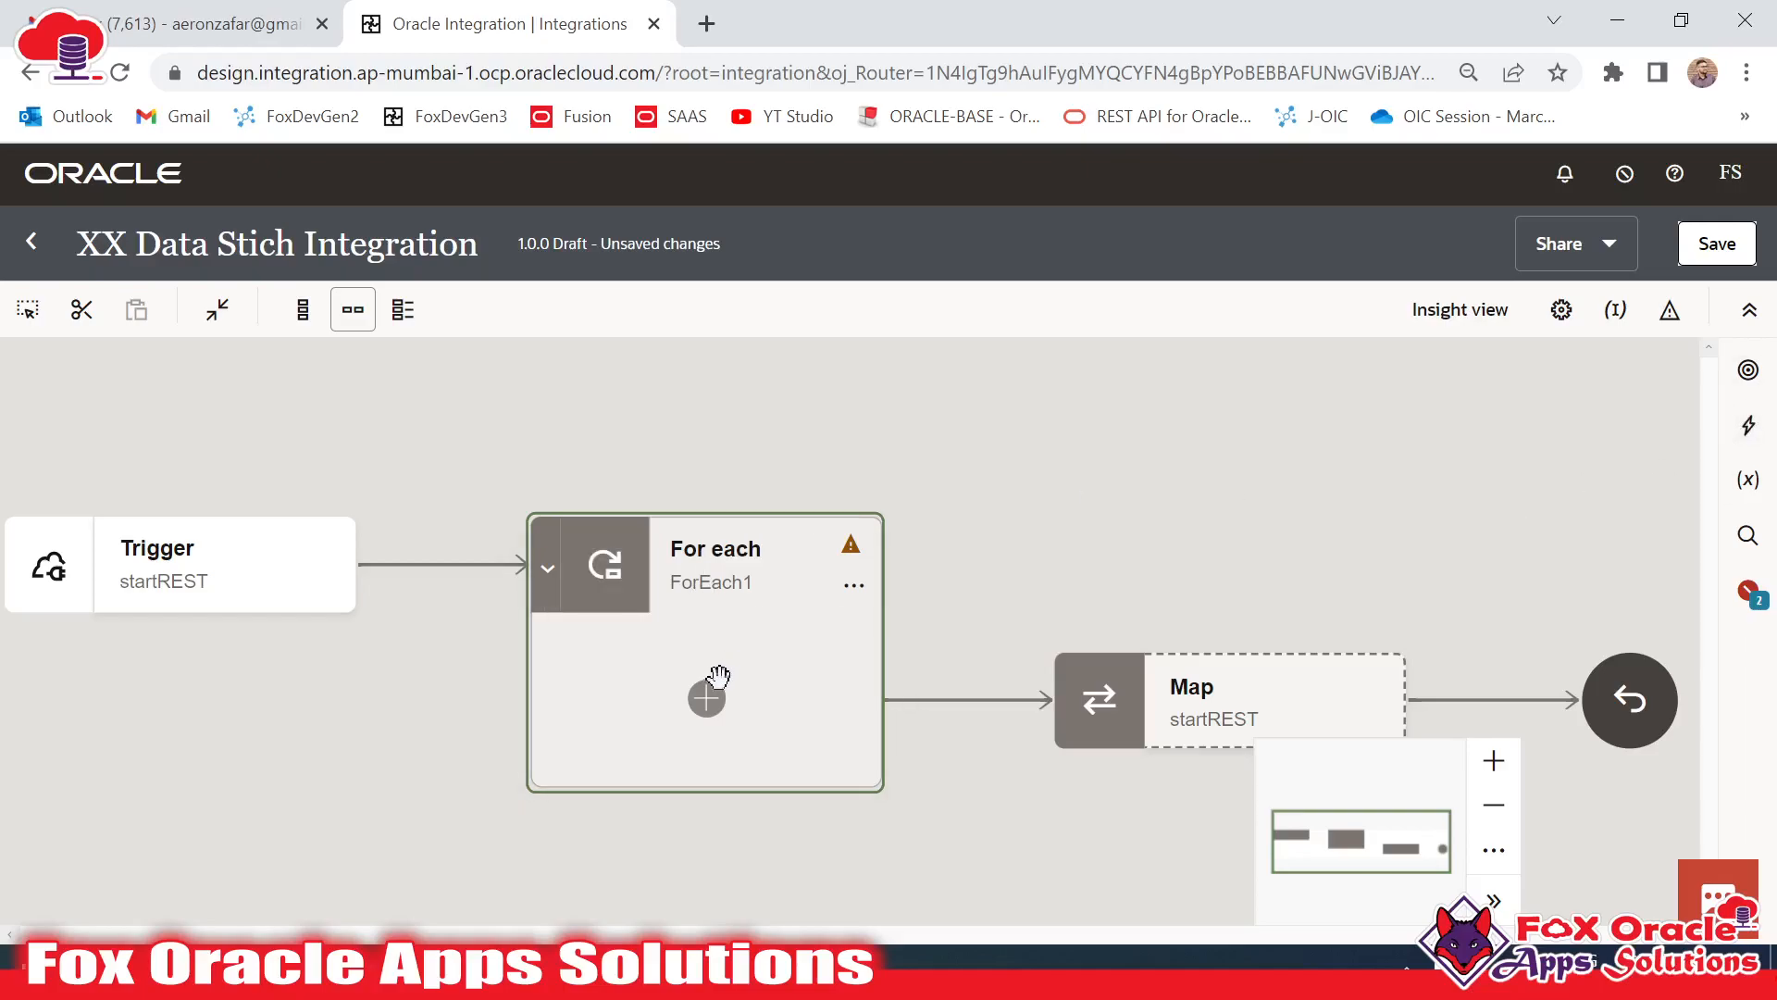
Add a Switch action inside the ForEach1 loop
left_click_drag(770, 657, 805, 641)
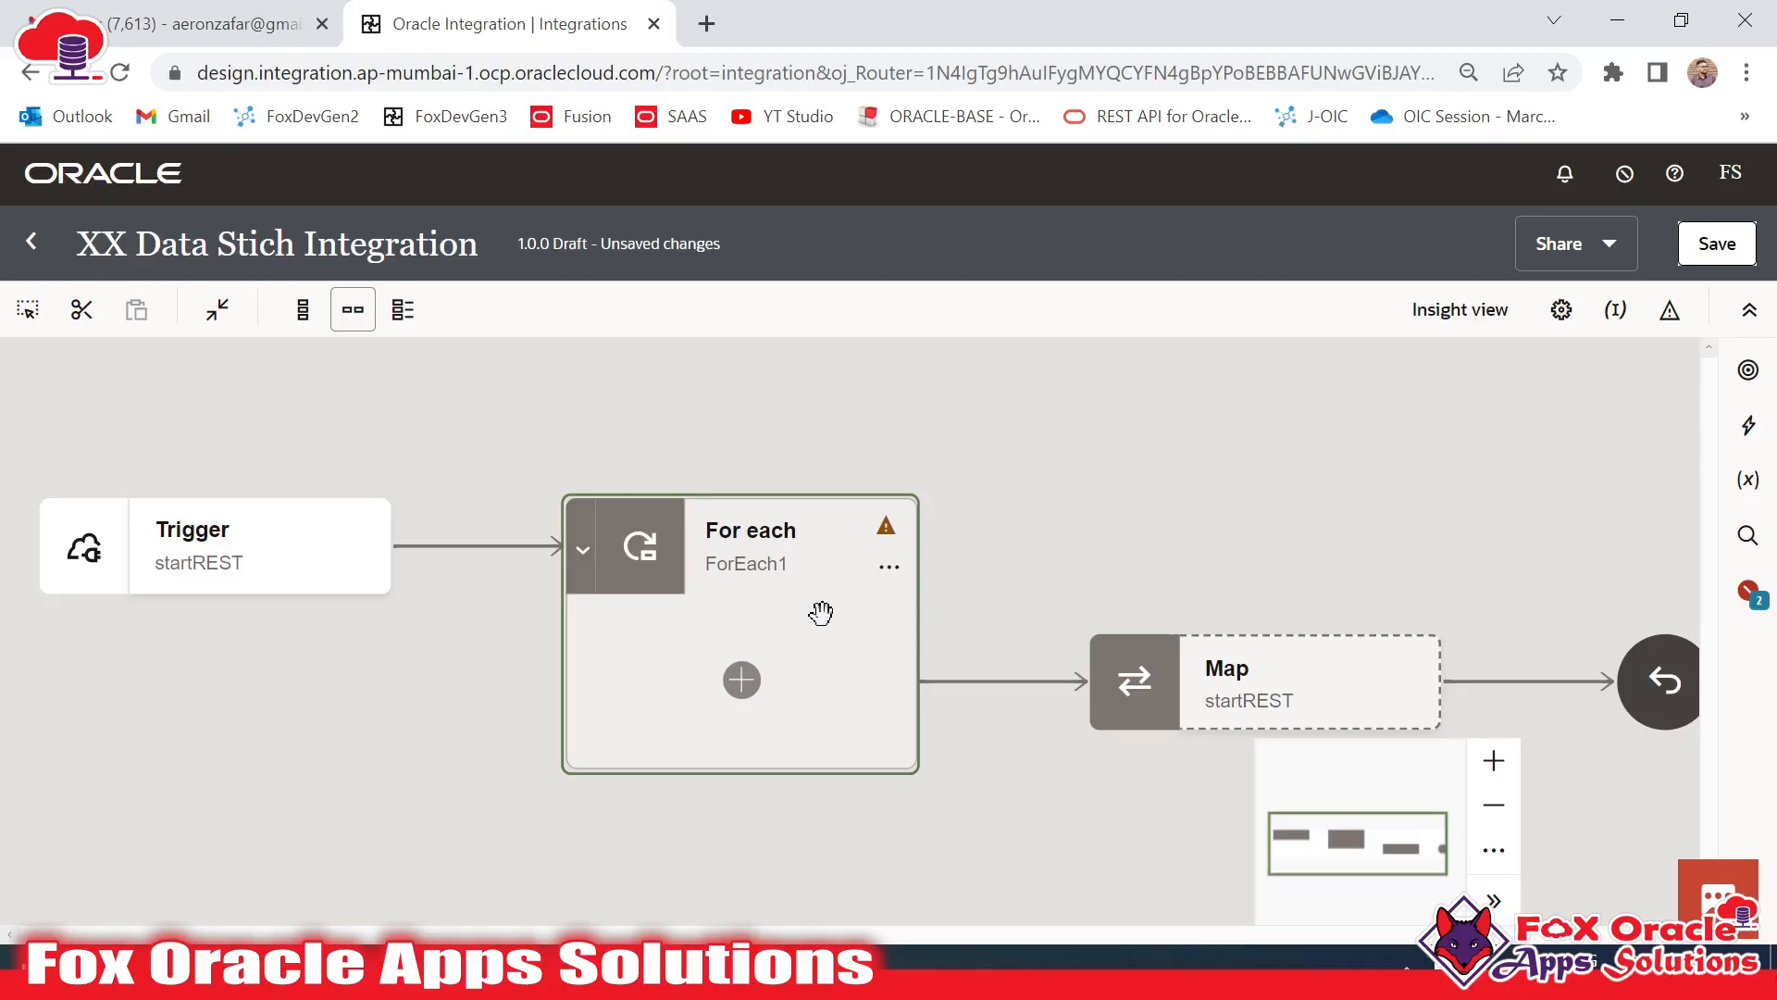
left_click(1748, 425)
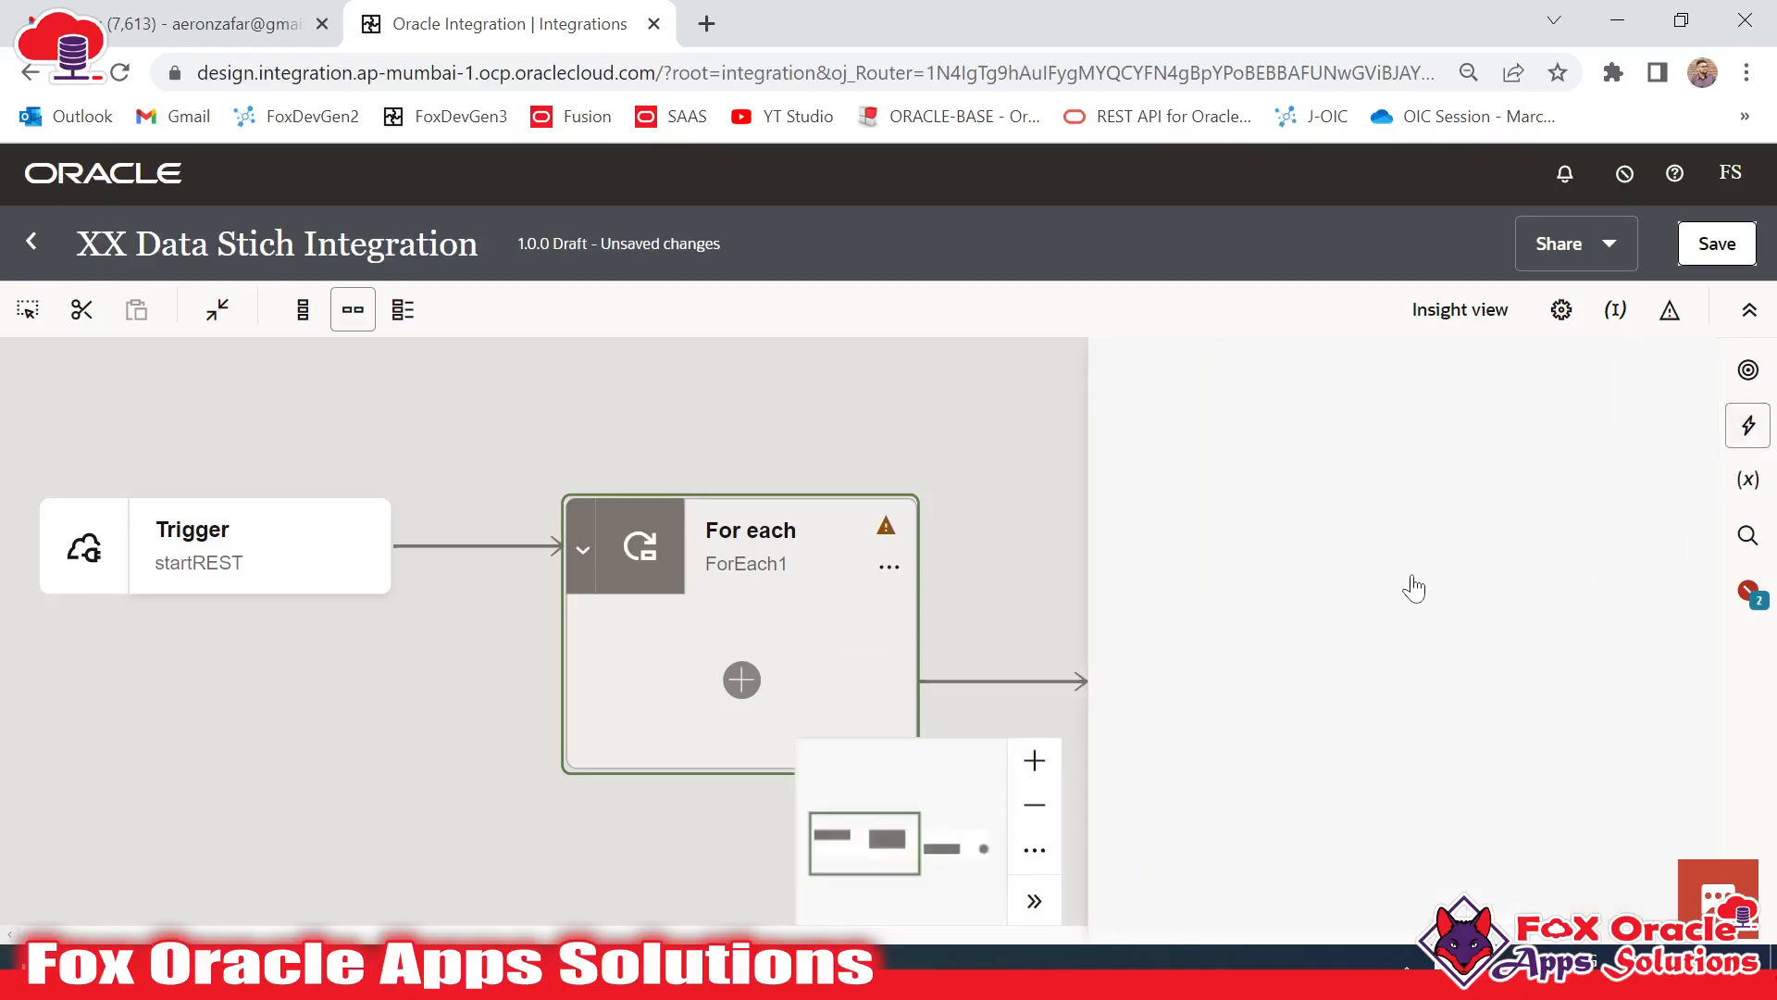
scroll(1386, 585, "down", 5)
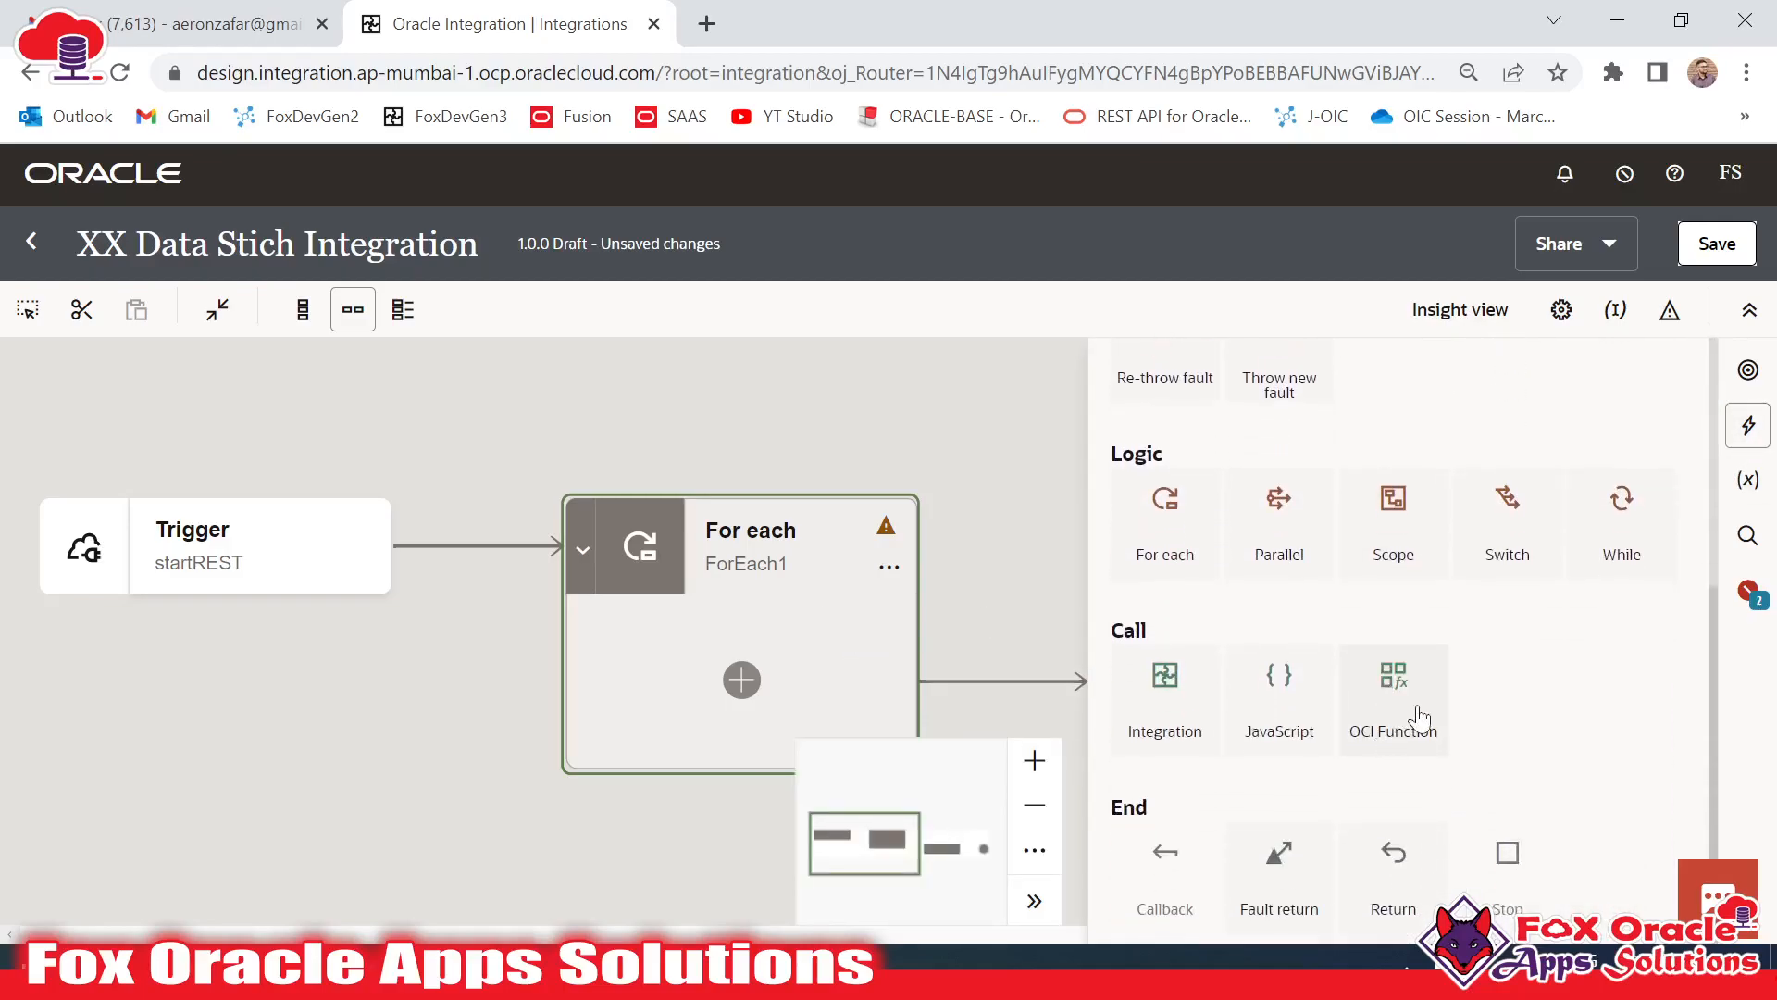
scroll(1509, 690, "up", 5)
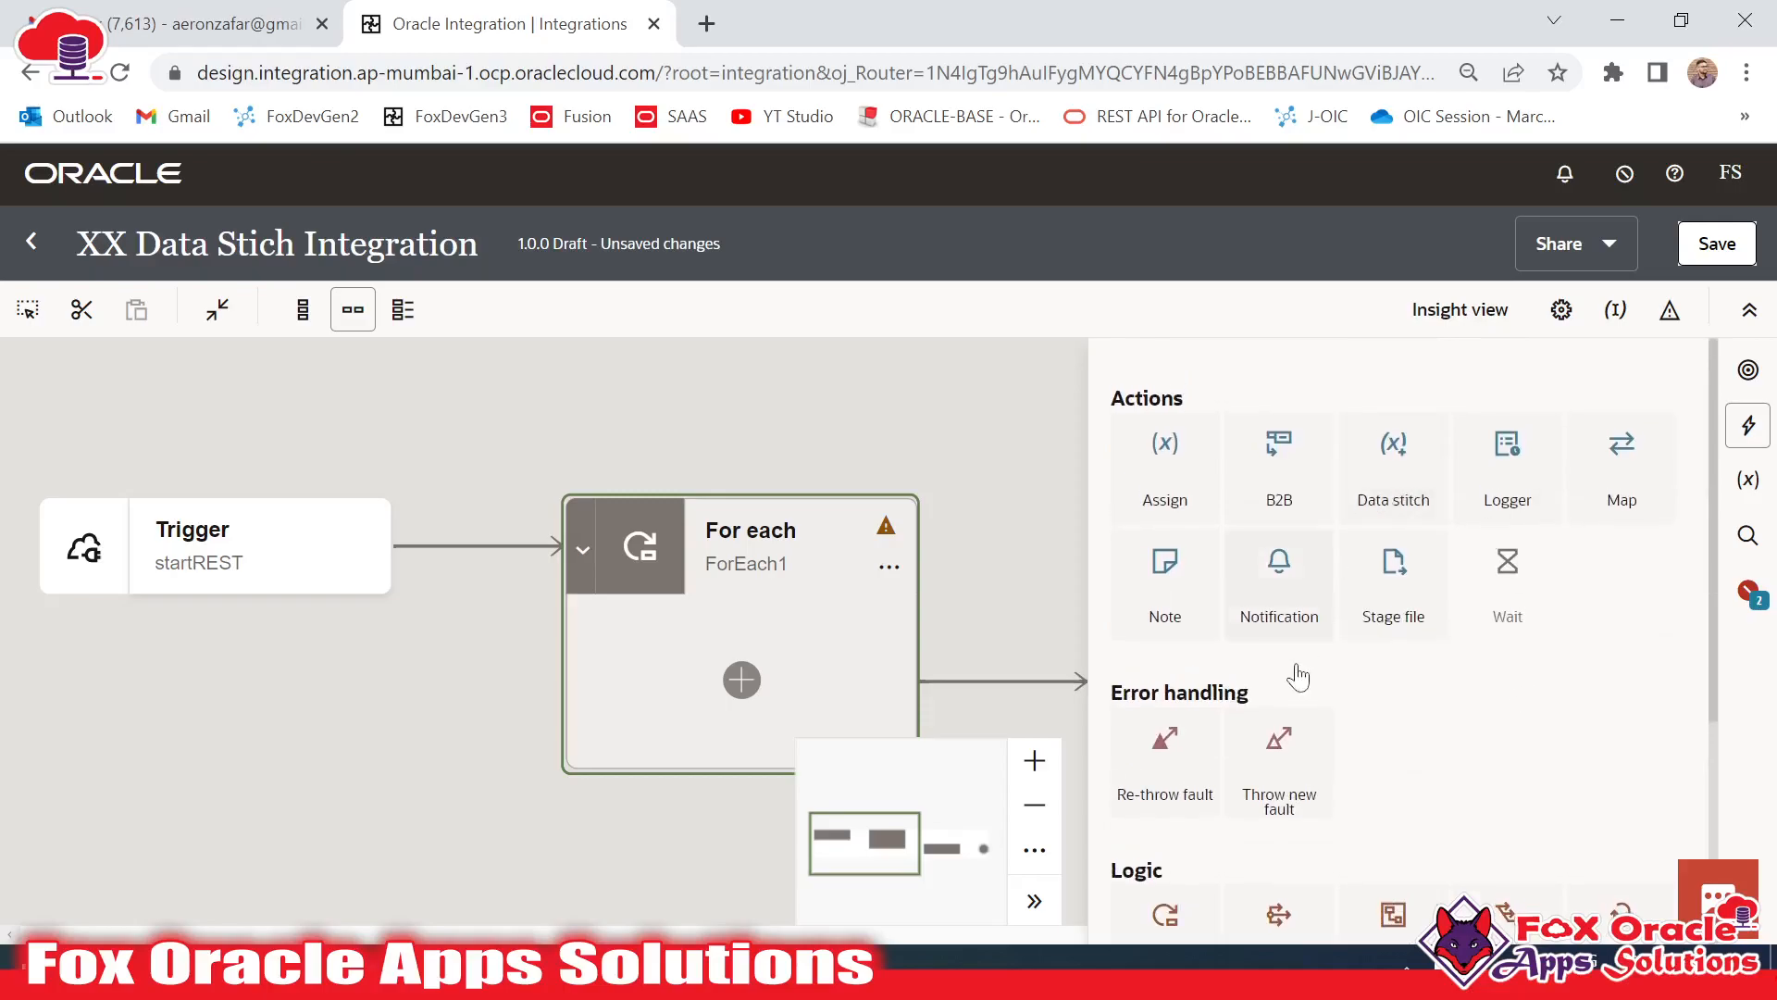
scroll(1574, 648, "down", 3)
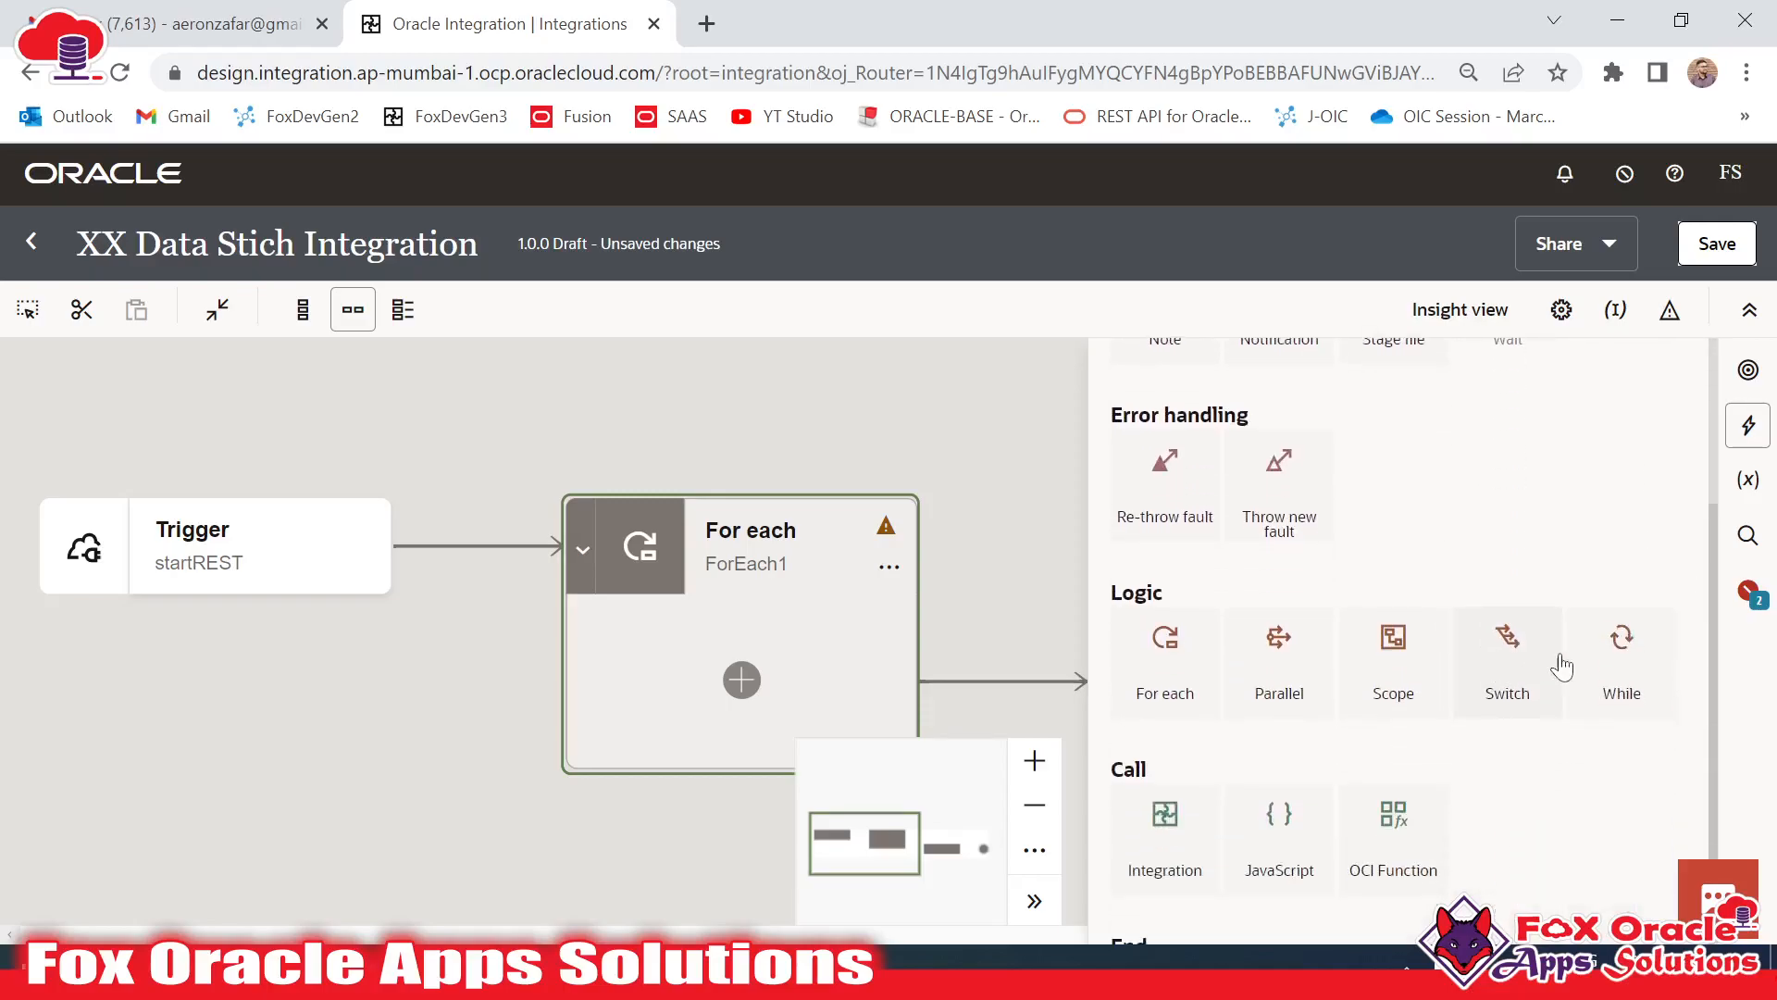
left_click_drag(1506, 678, 741, 682)
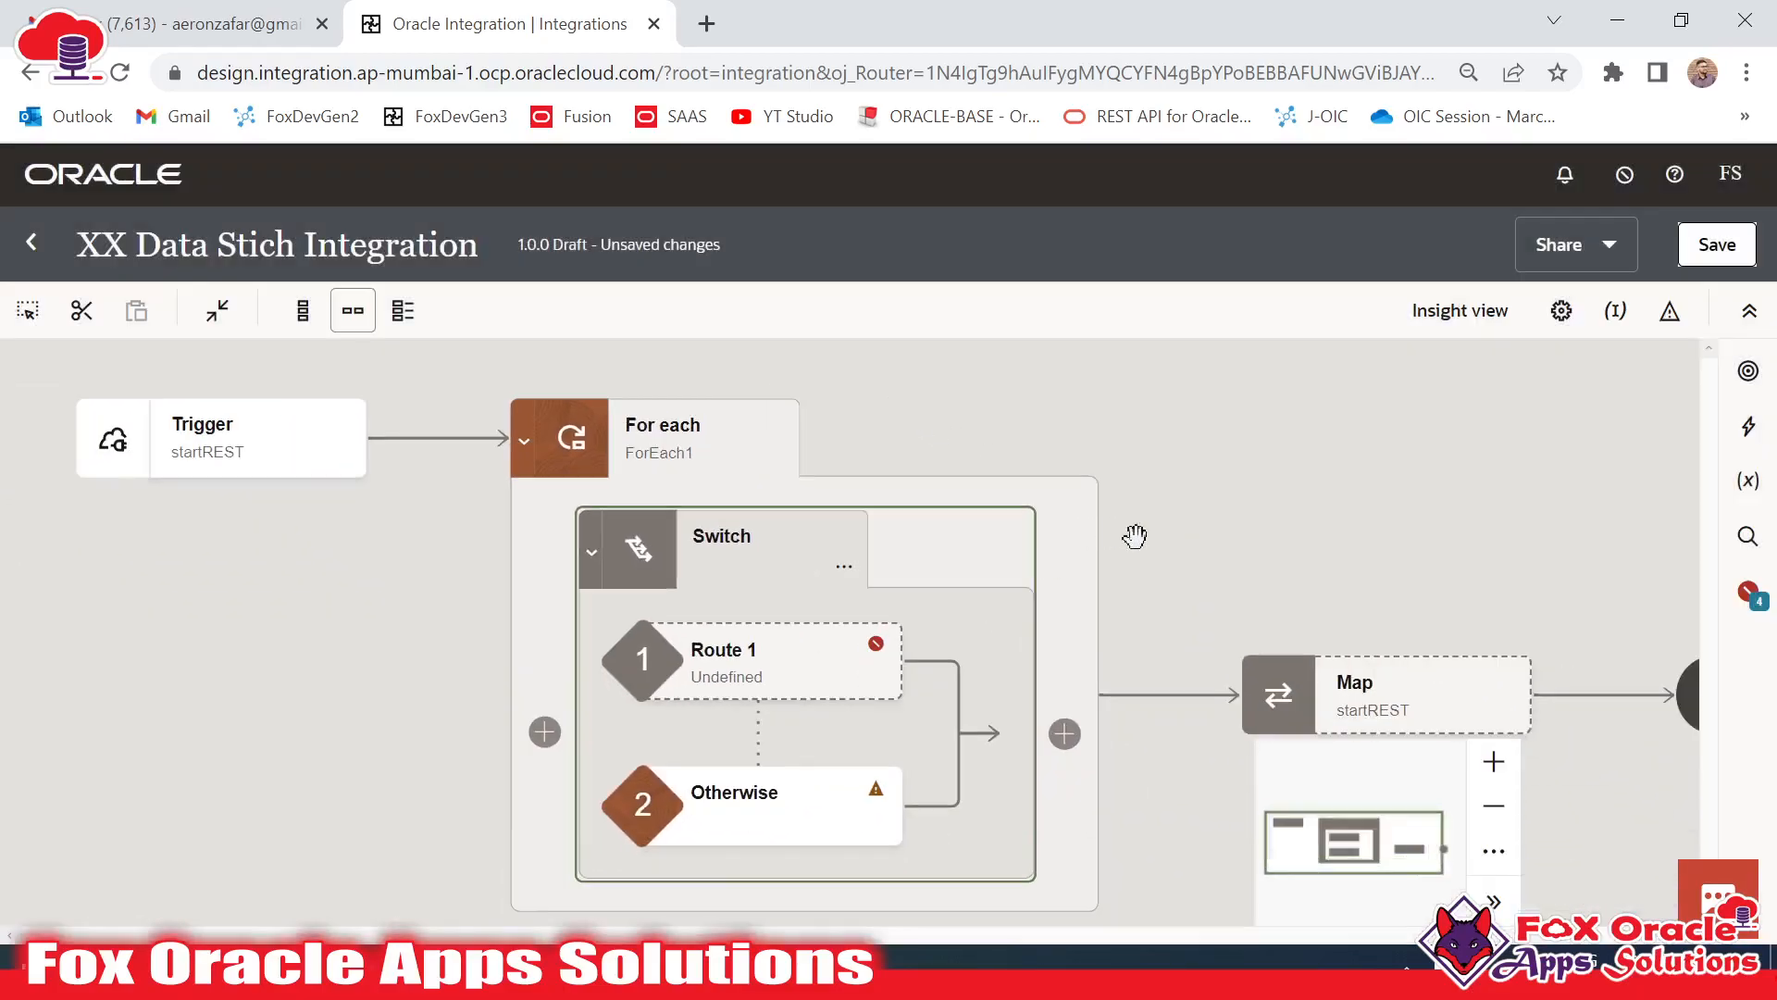
Open the configuration of the Switch's Route 1 and name the route positive
left_click(752, 618)
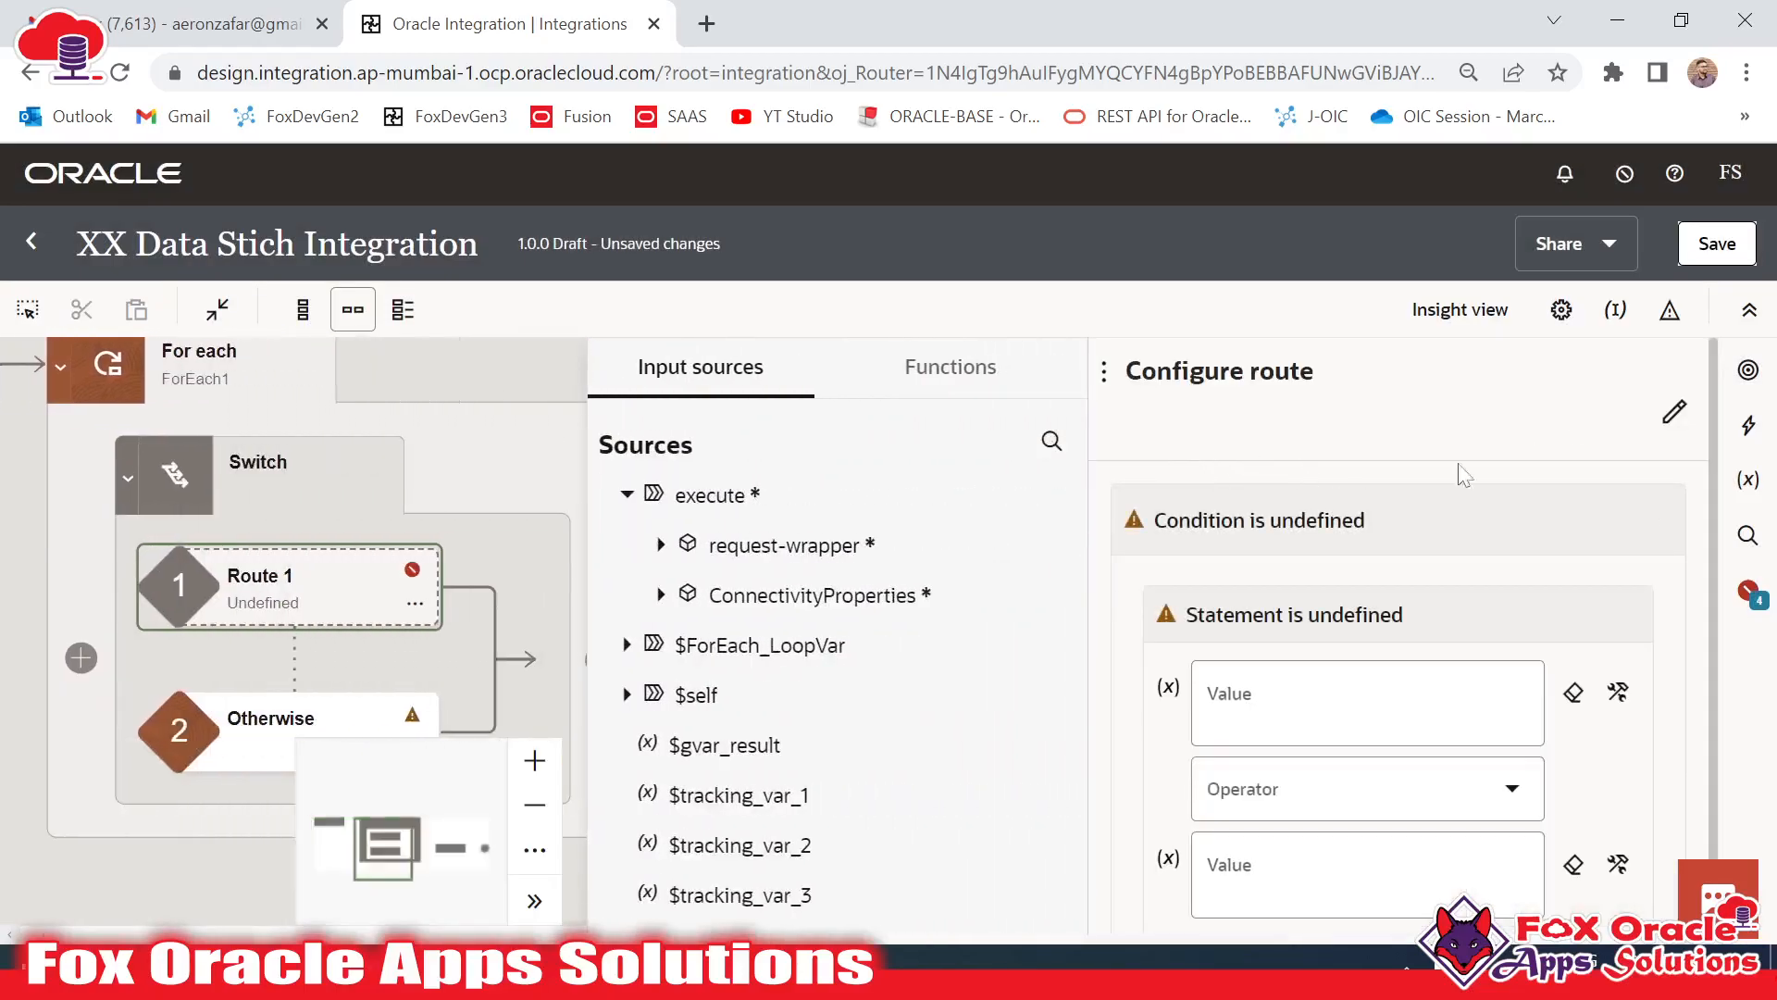
left_click(1674, 418)
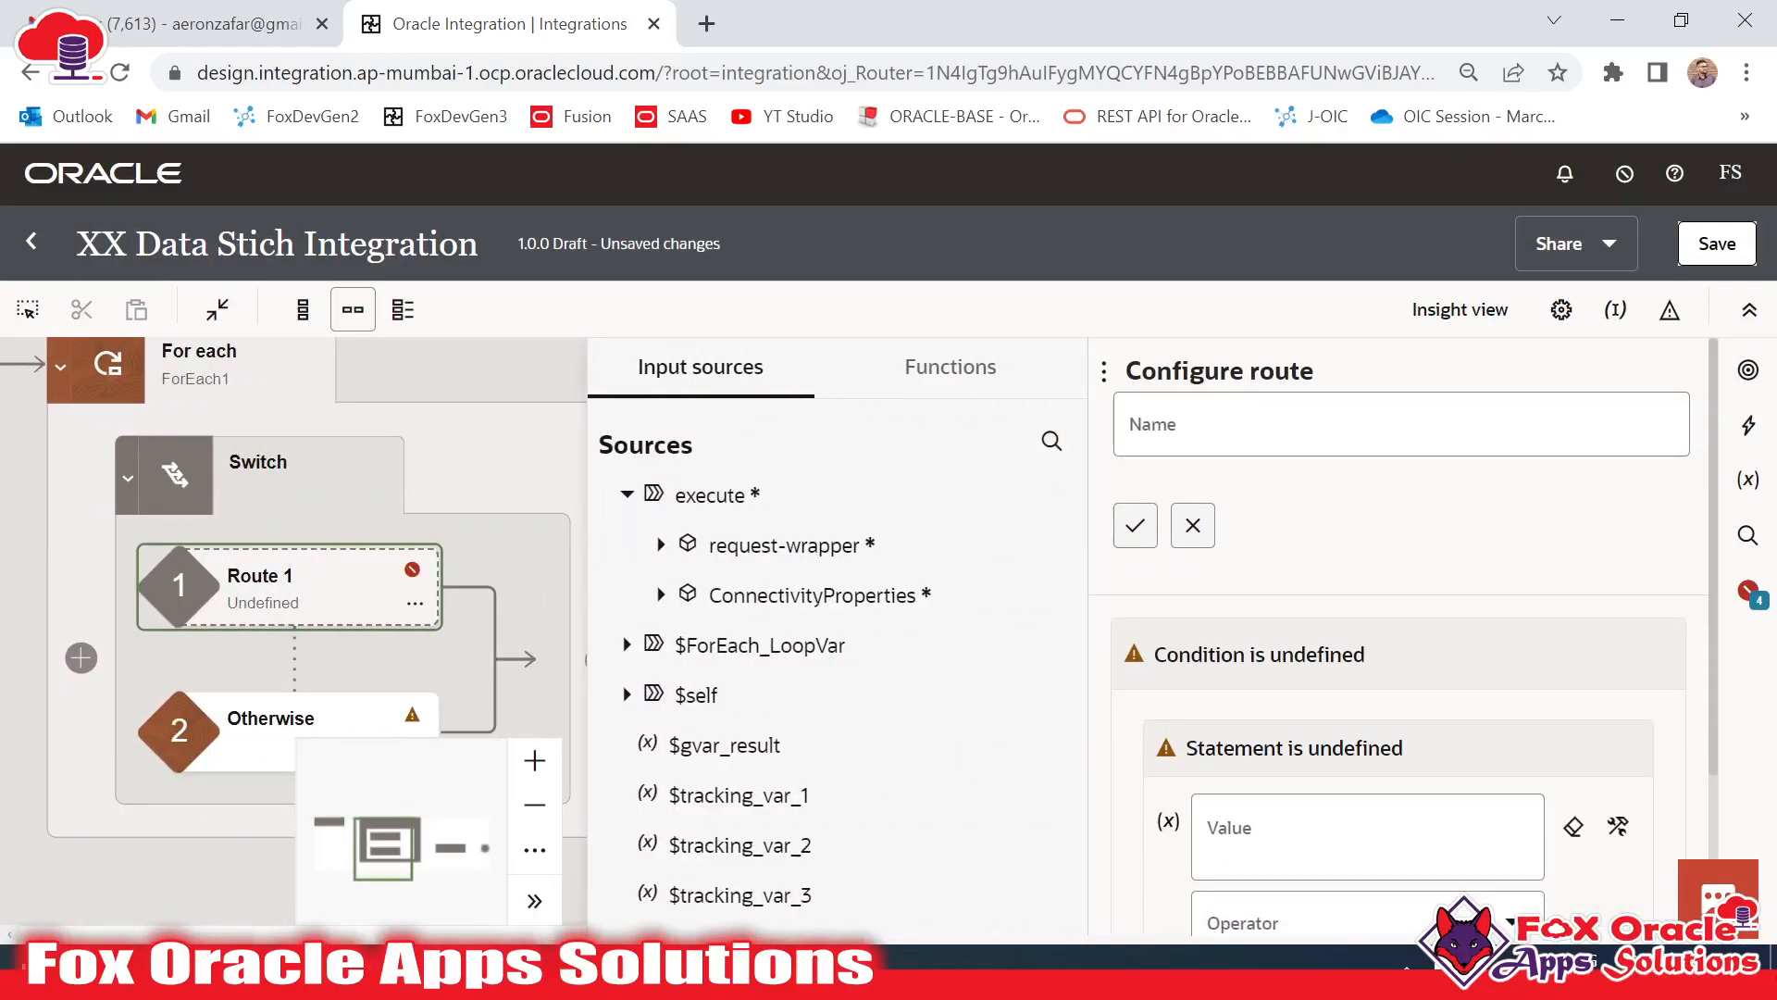
type("if")
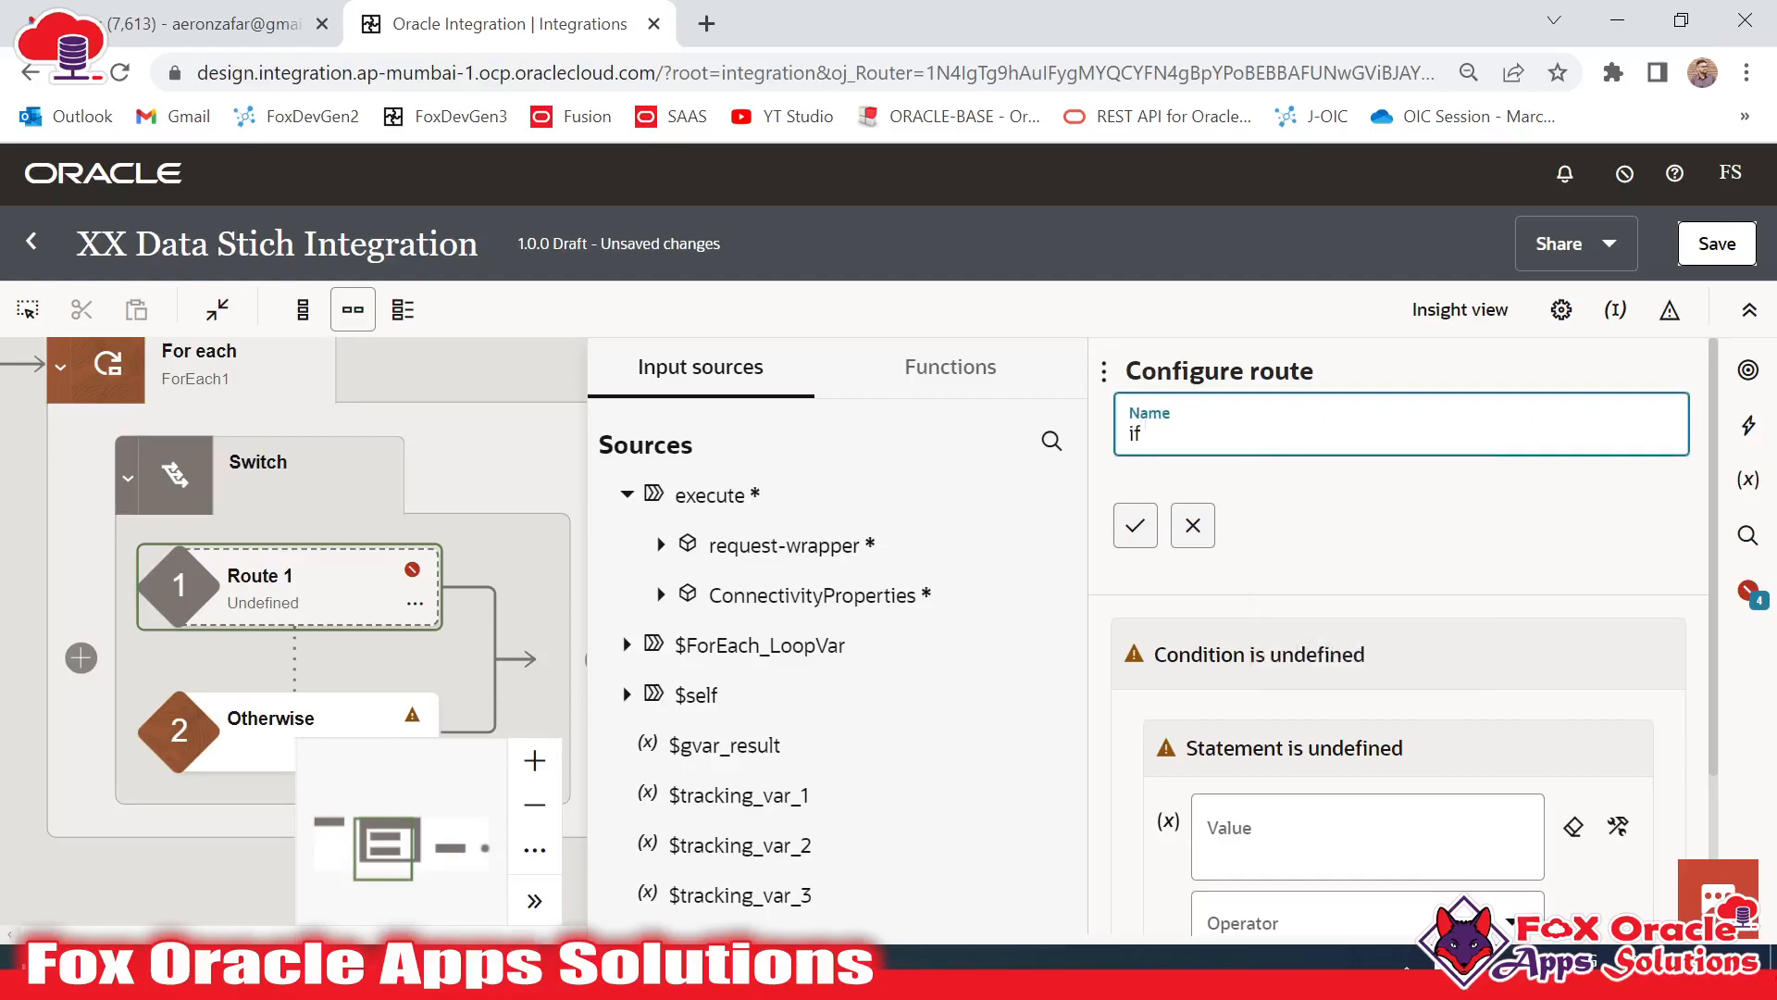
type("sitive")
left_click(1135, 525)
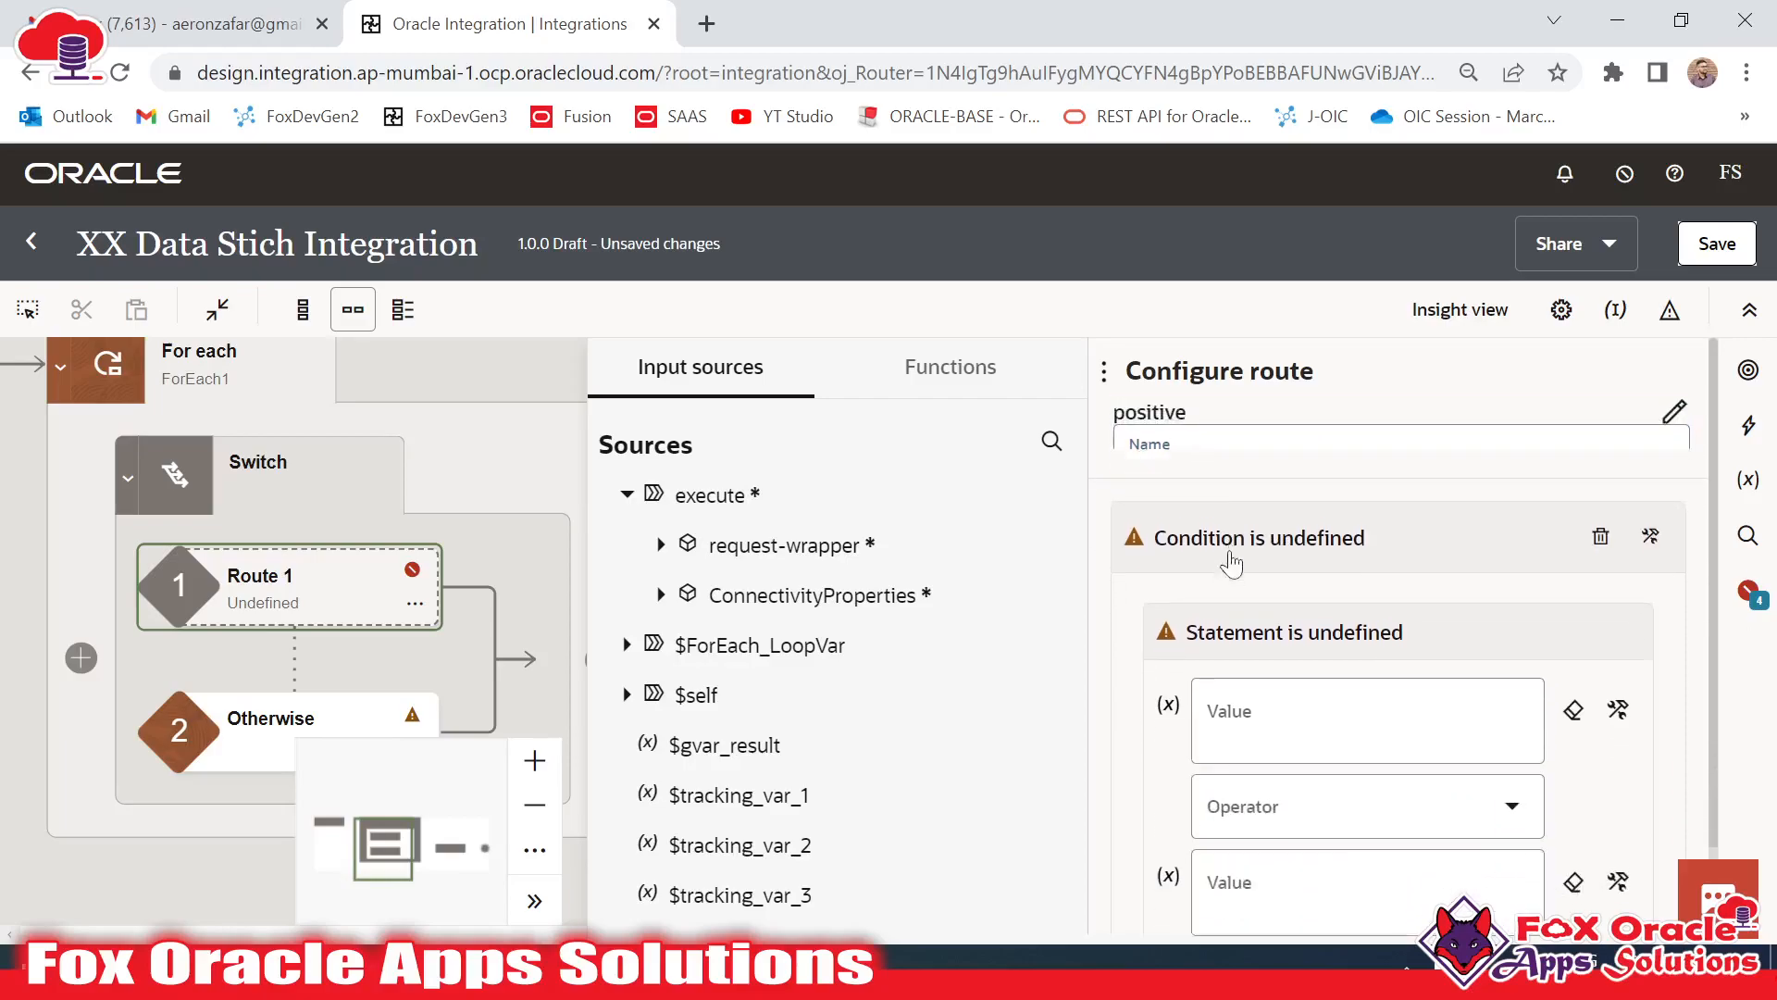
Define the positive route's condition as IntegerNumber from $ForEach_LoopVar's topLevelArray > 0, and close the route configuration
scroll(1270, 616, "down", 1)
left_click(1272, 618)
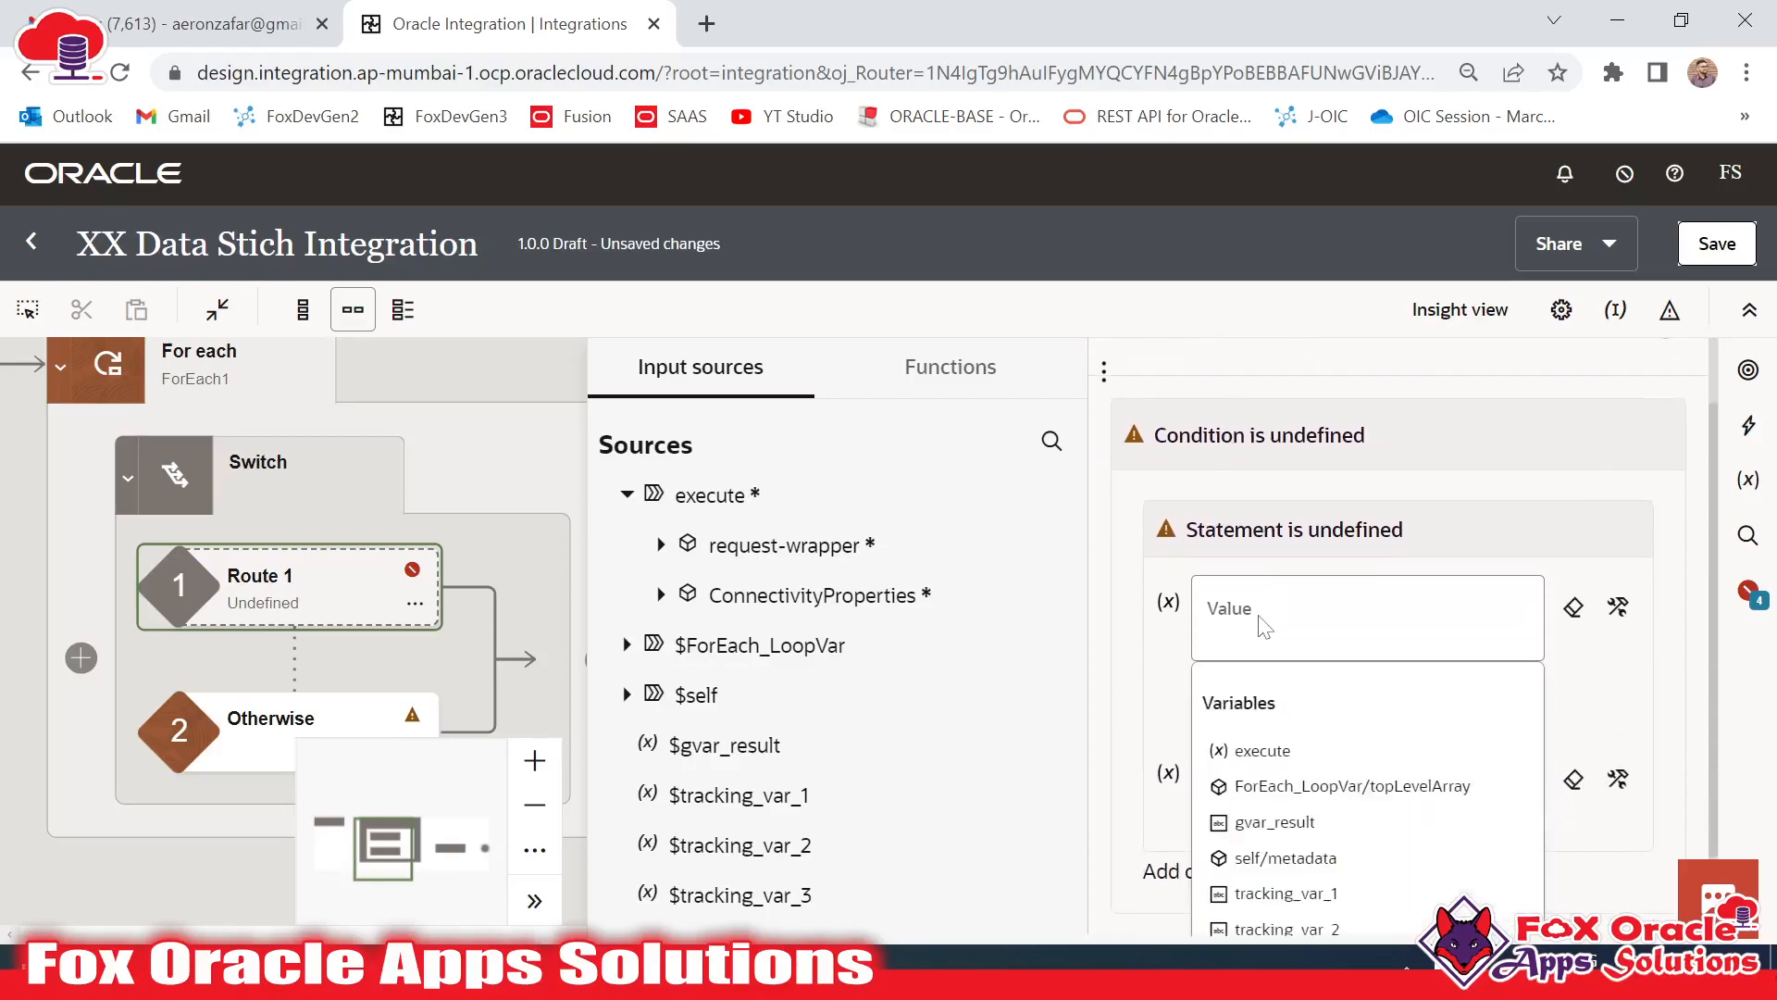
left_click(628, 645)
left_click(660, 695)
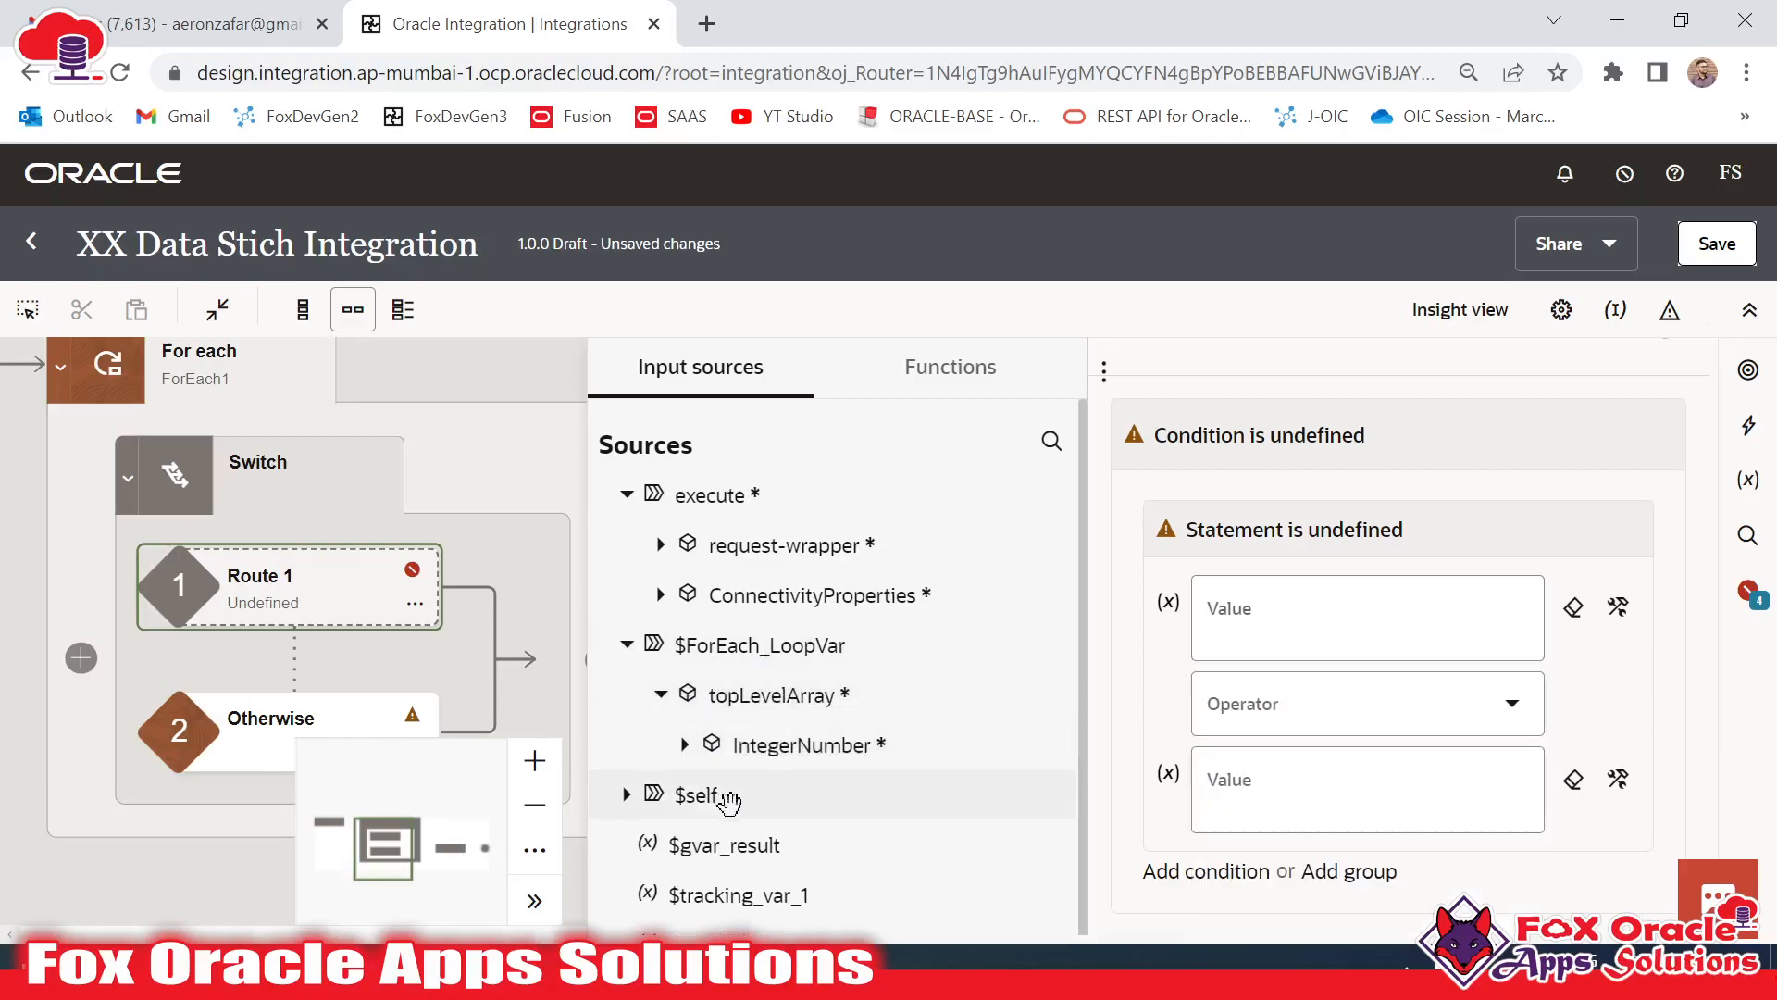
left_click_drag(681, 759, 1296, 620)
left_click(1509, 705)
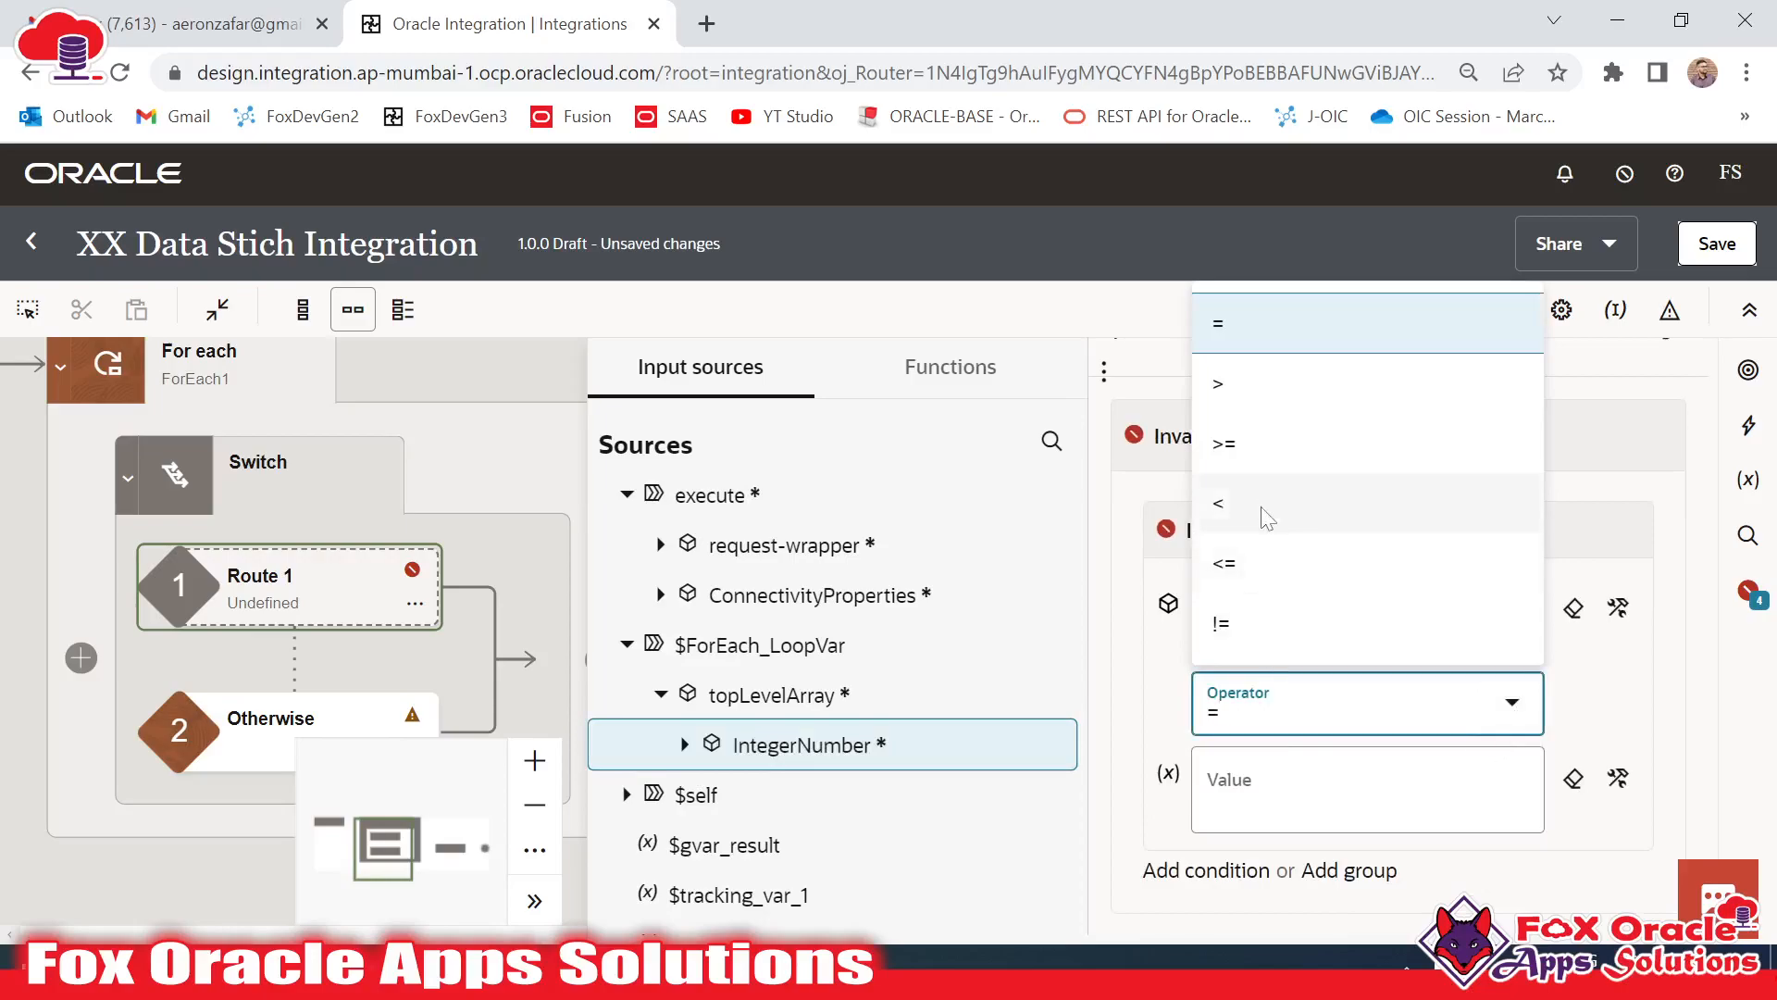
left_click(1264, 383)
left_click(1202, 785)
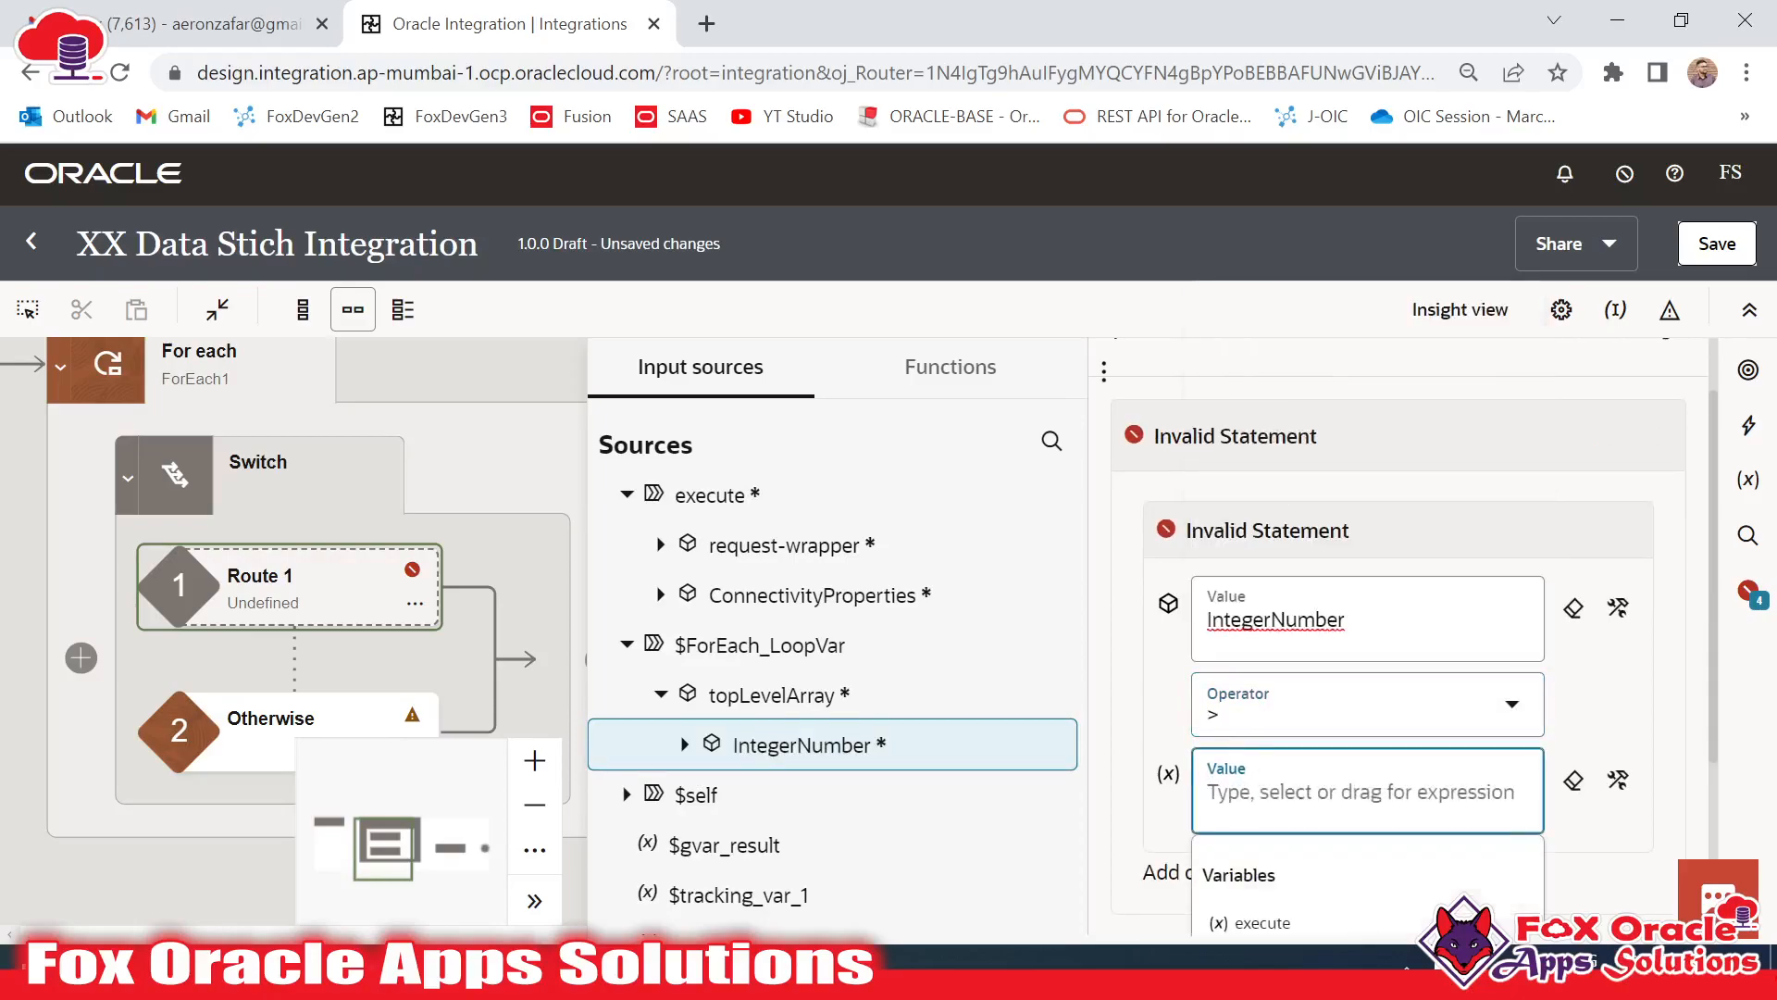
type("0")
scroll(1315, 814, "down", 1)
left_click(509, 470)
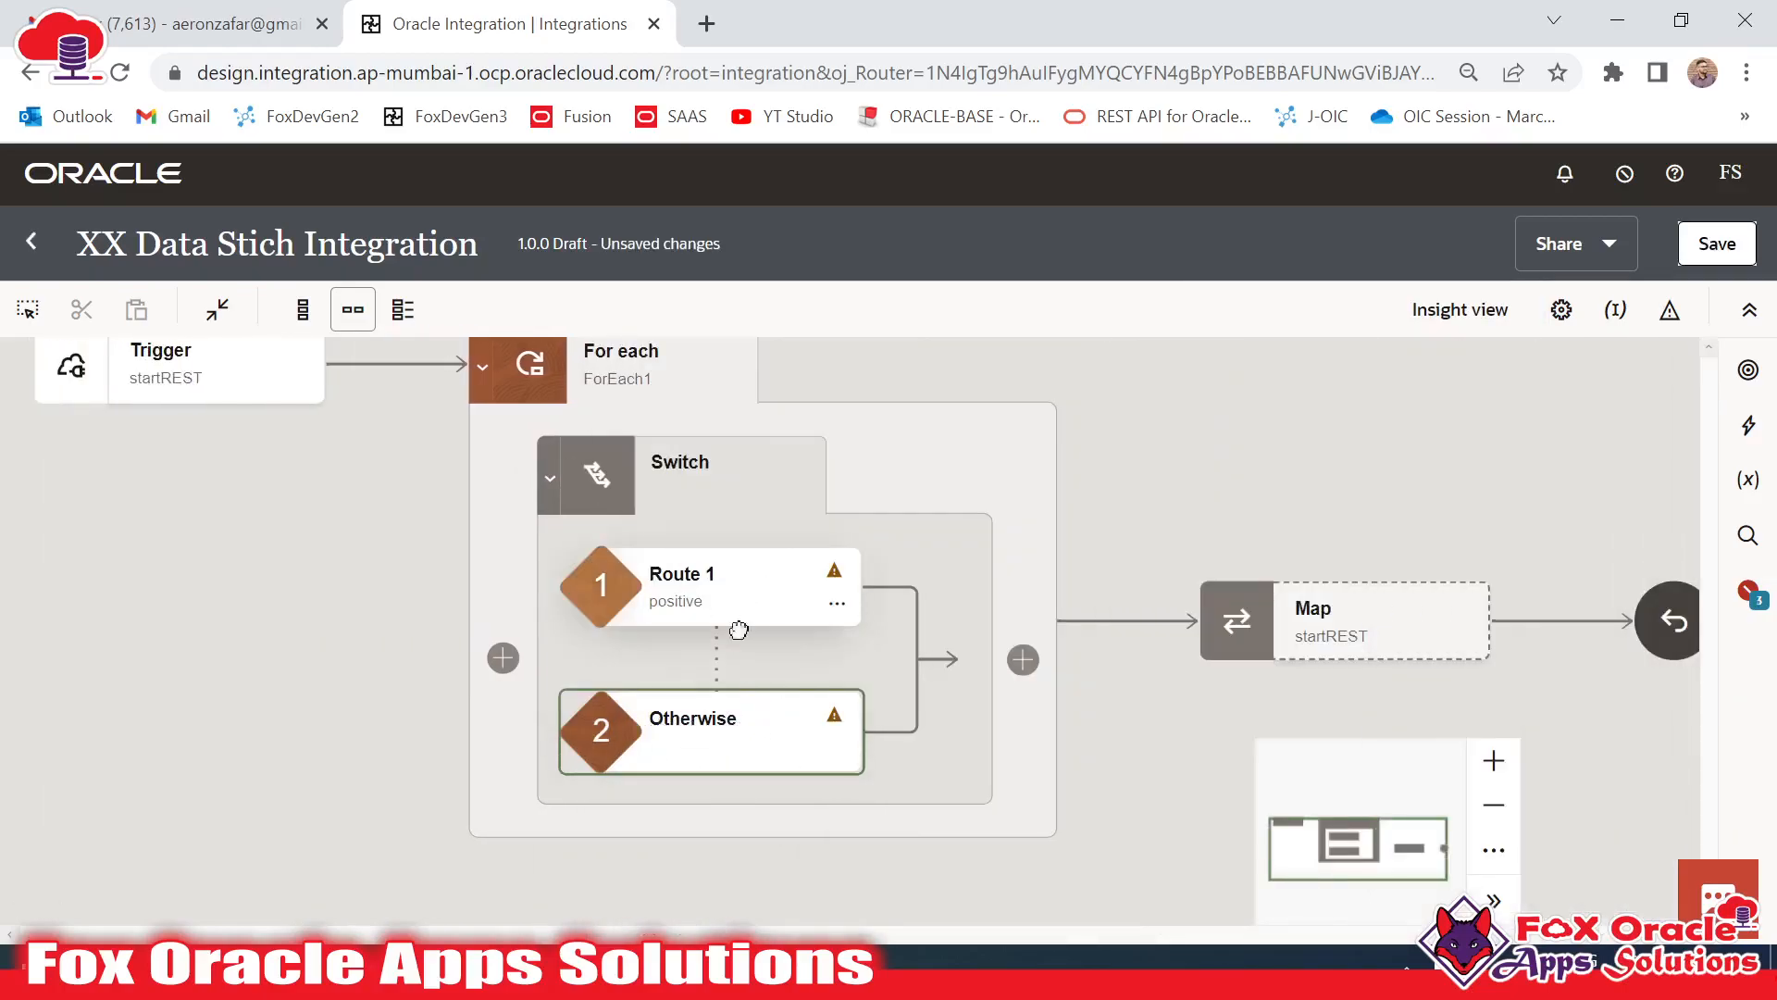
left_click(550, 477)
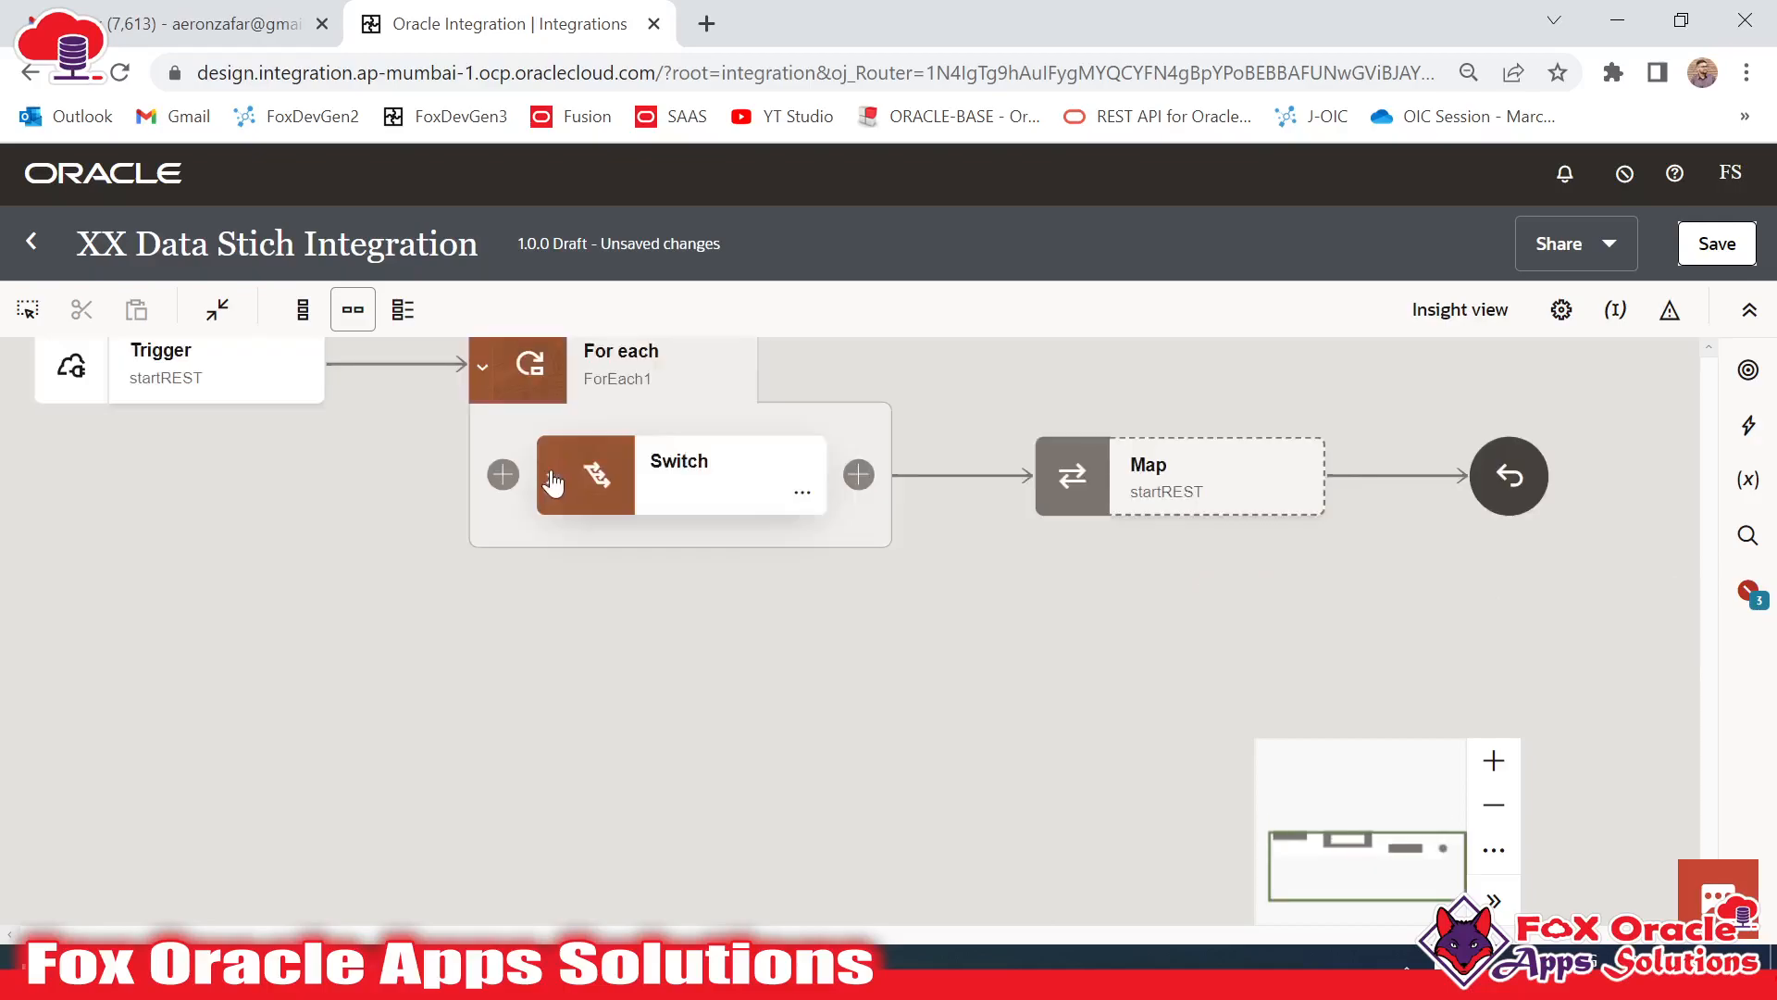
scroll(1015, 630, "up", 4)
scroll(982, 653, "down", 2)
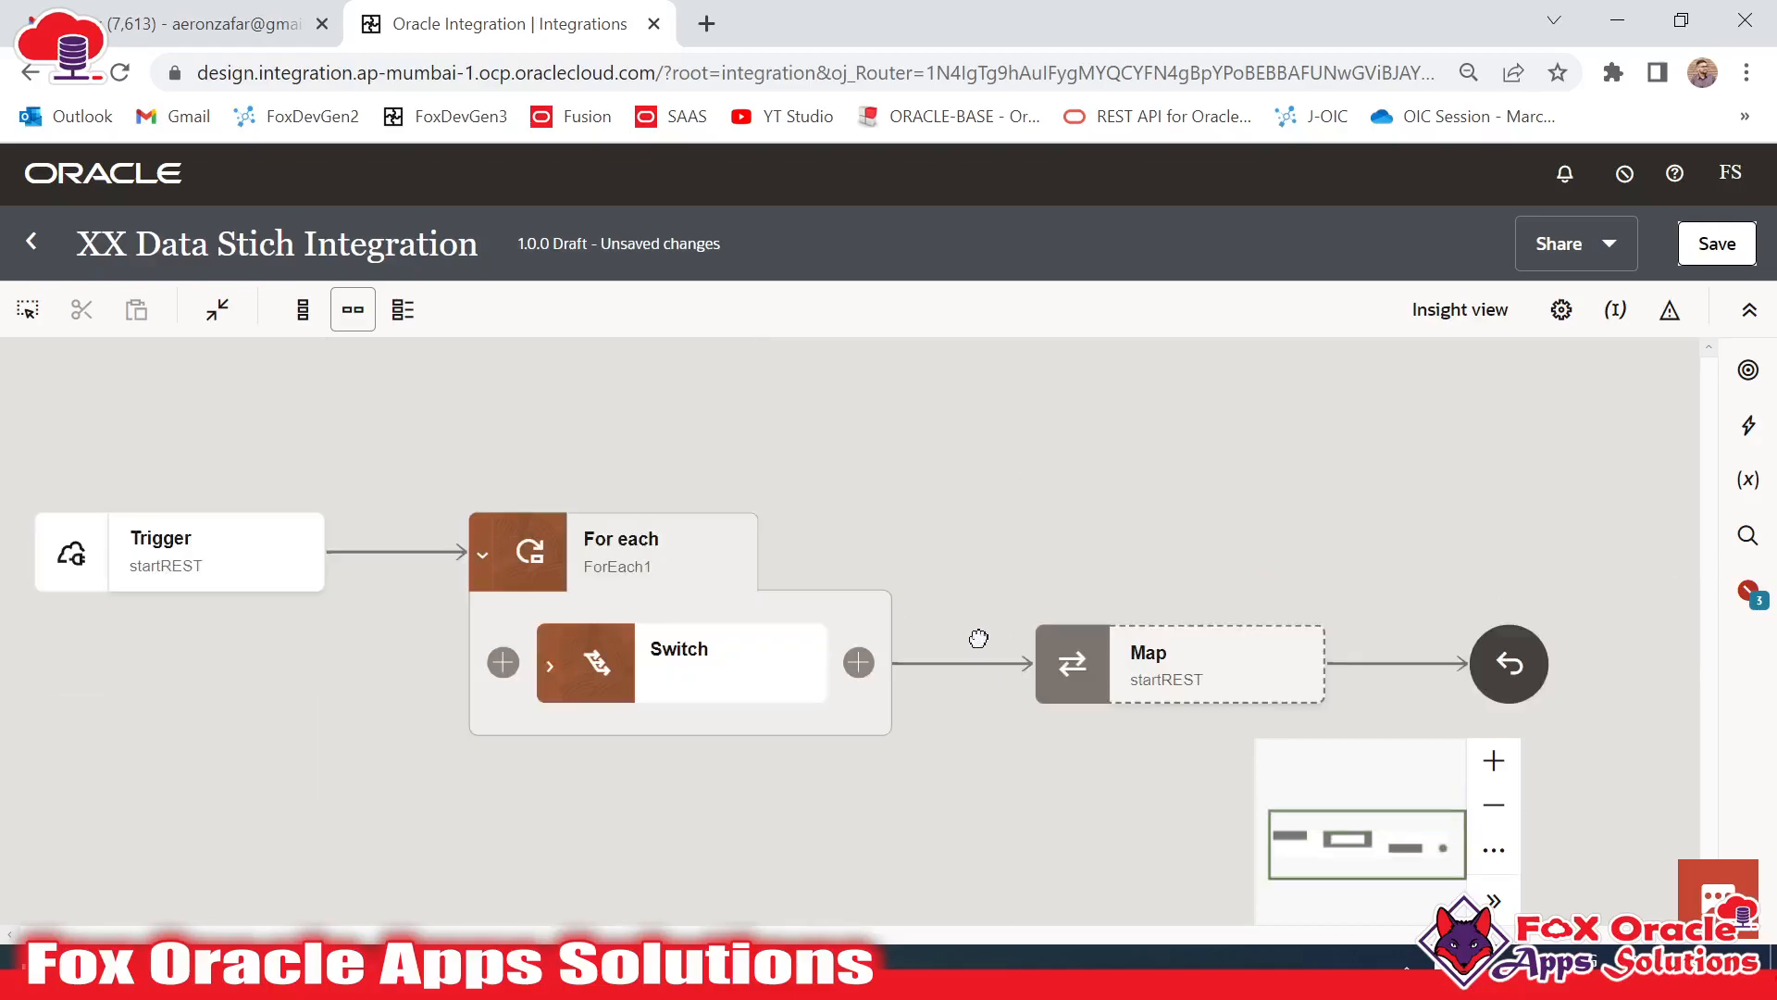
left_click(550, 664)
scroll(898, 644, "down", 2)
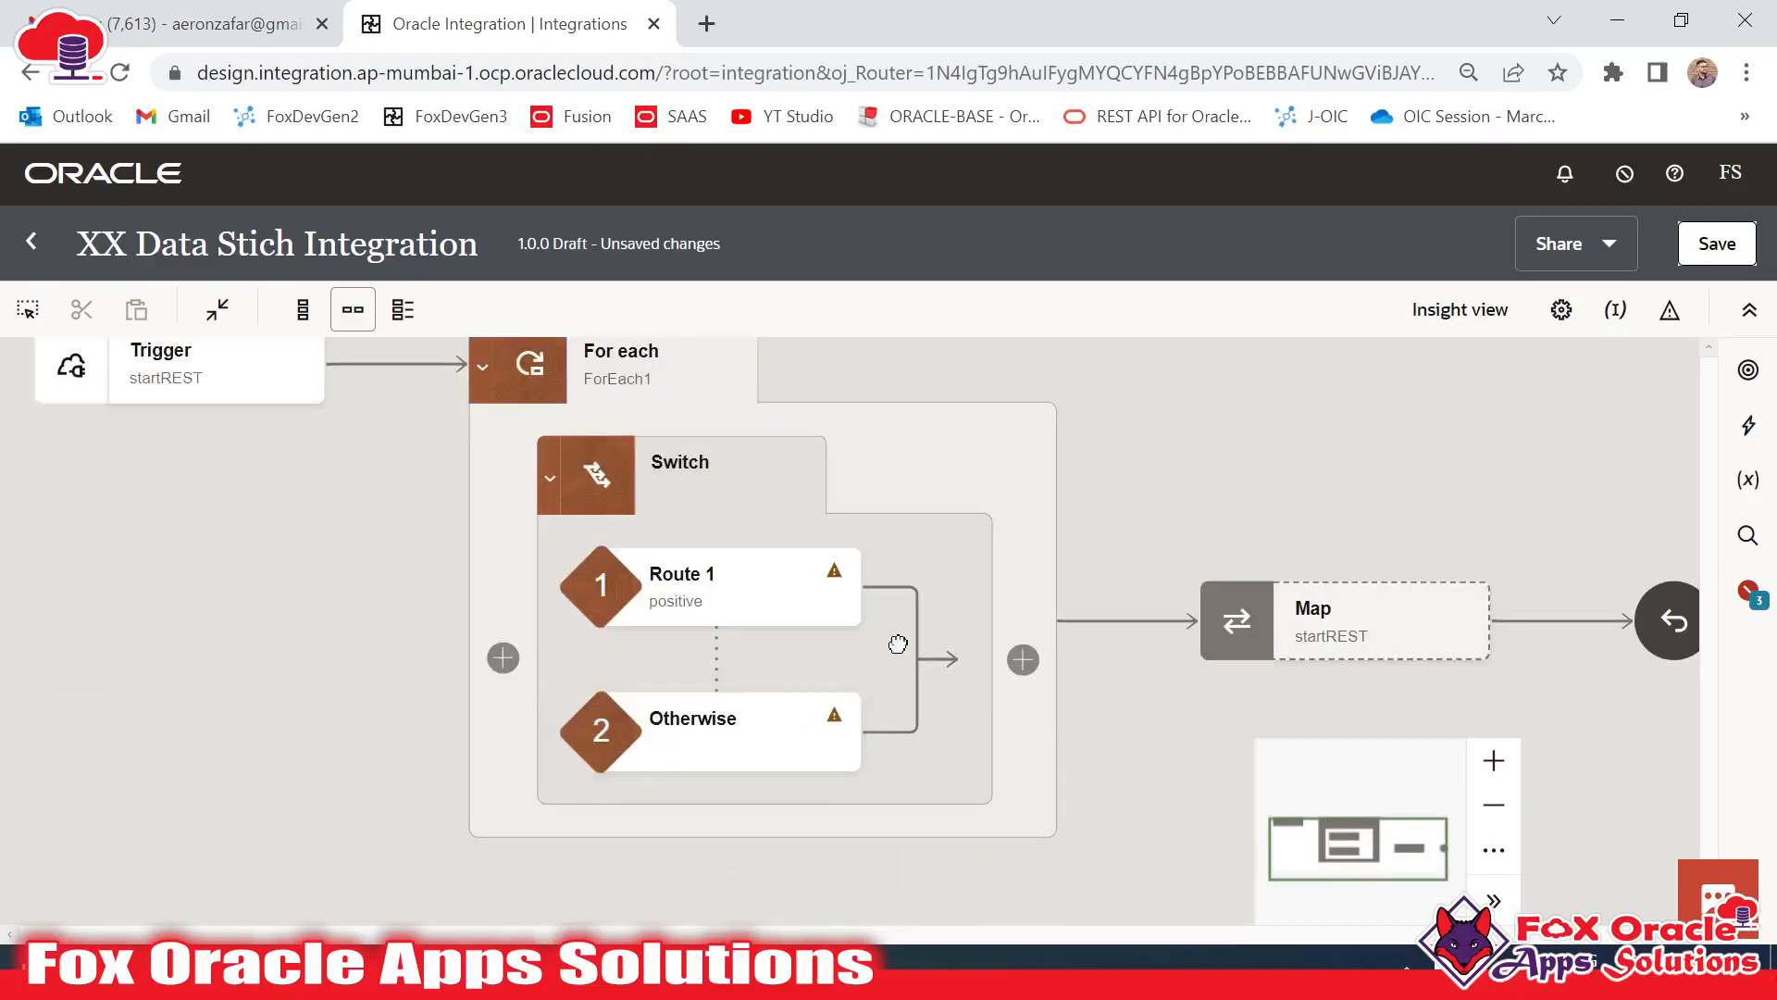
scroll(905, 460, "up", 2)
scroll(778, 544, "down", 2)
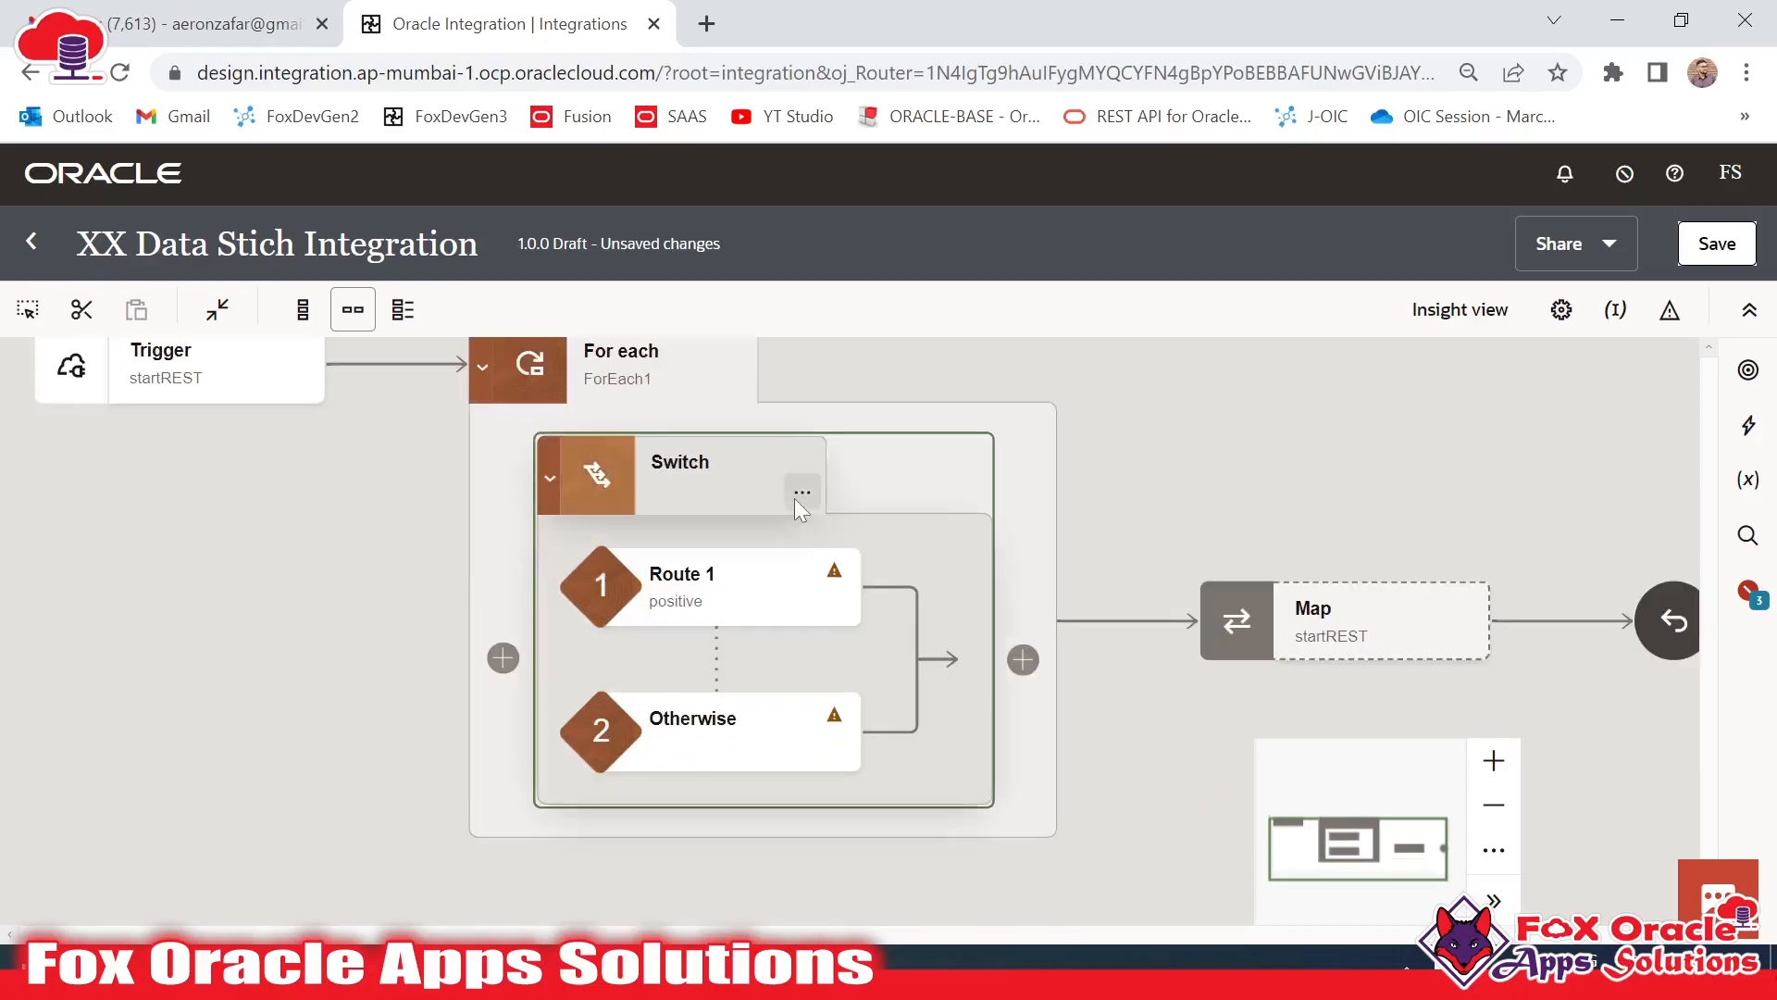
Add a second route to the Switch with the condition IntegerNumber from $ForEach_LoopVar's topLevelArray < 0
left_click(802, 491)
left_click(842, 556)
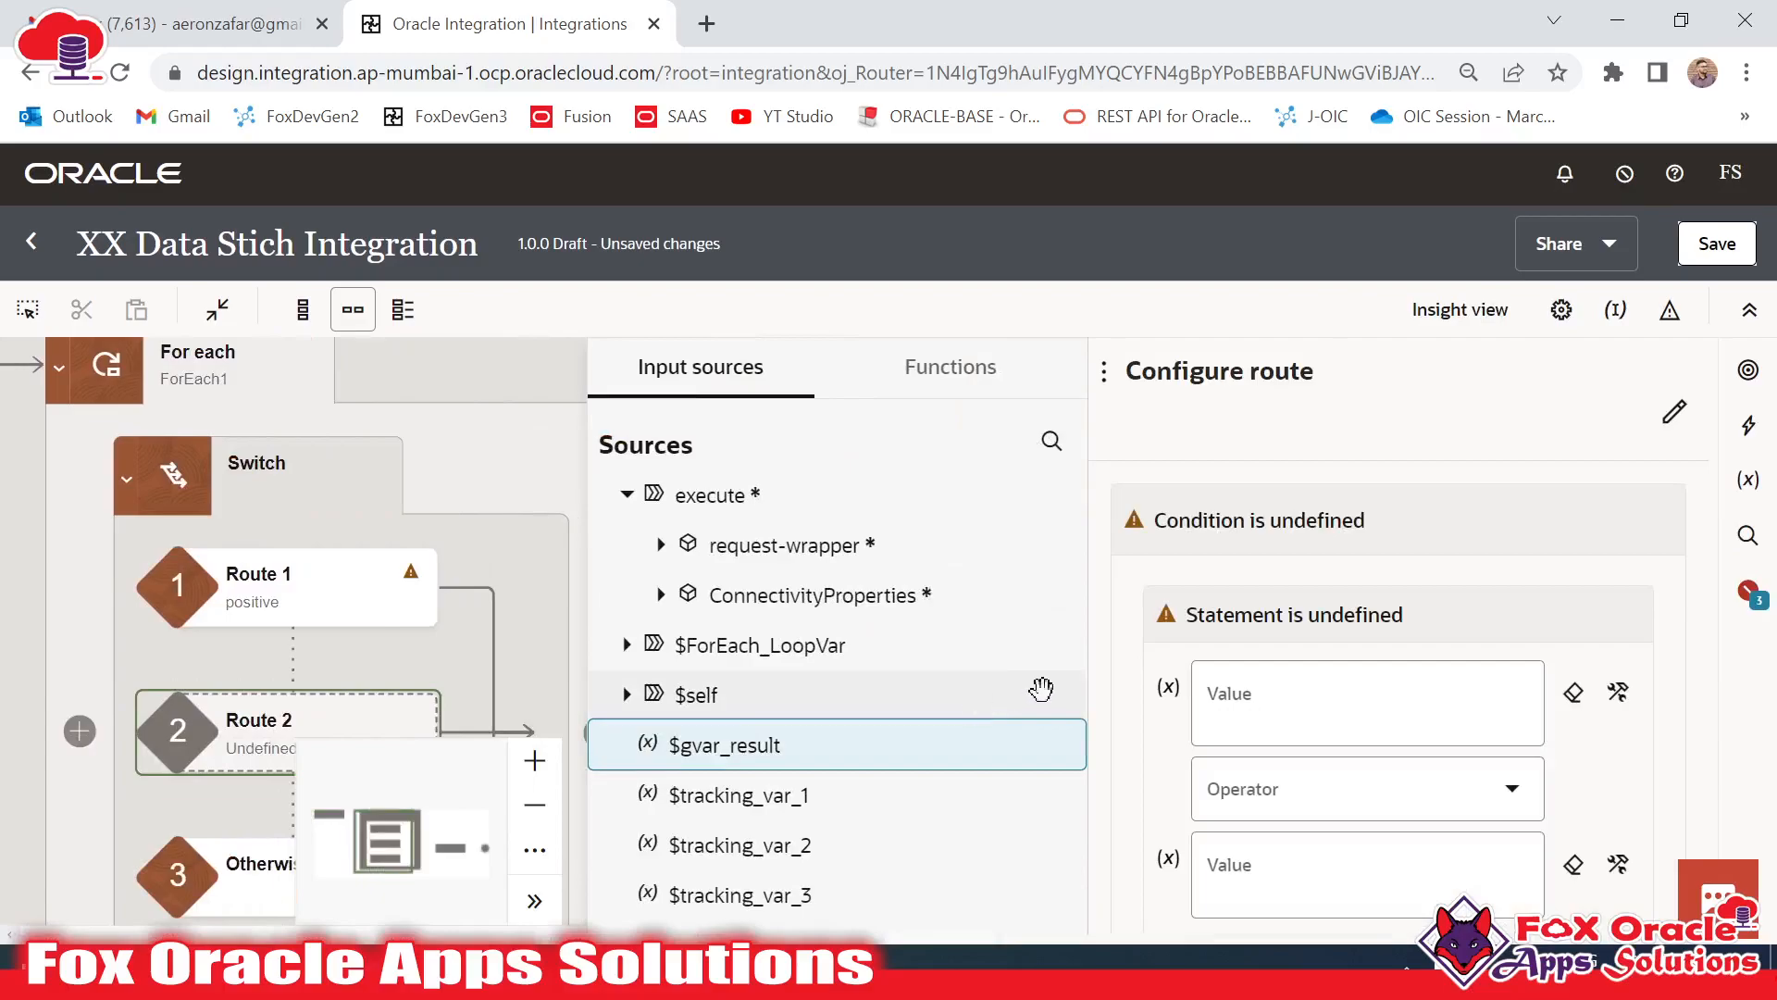
left_click(1361, 701)
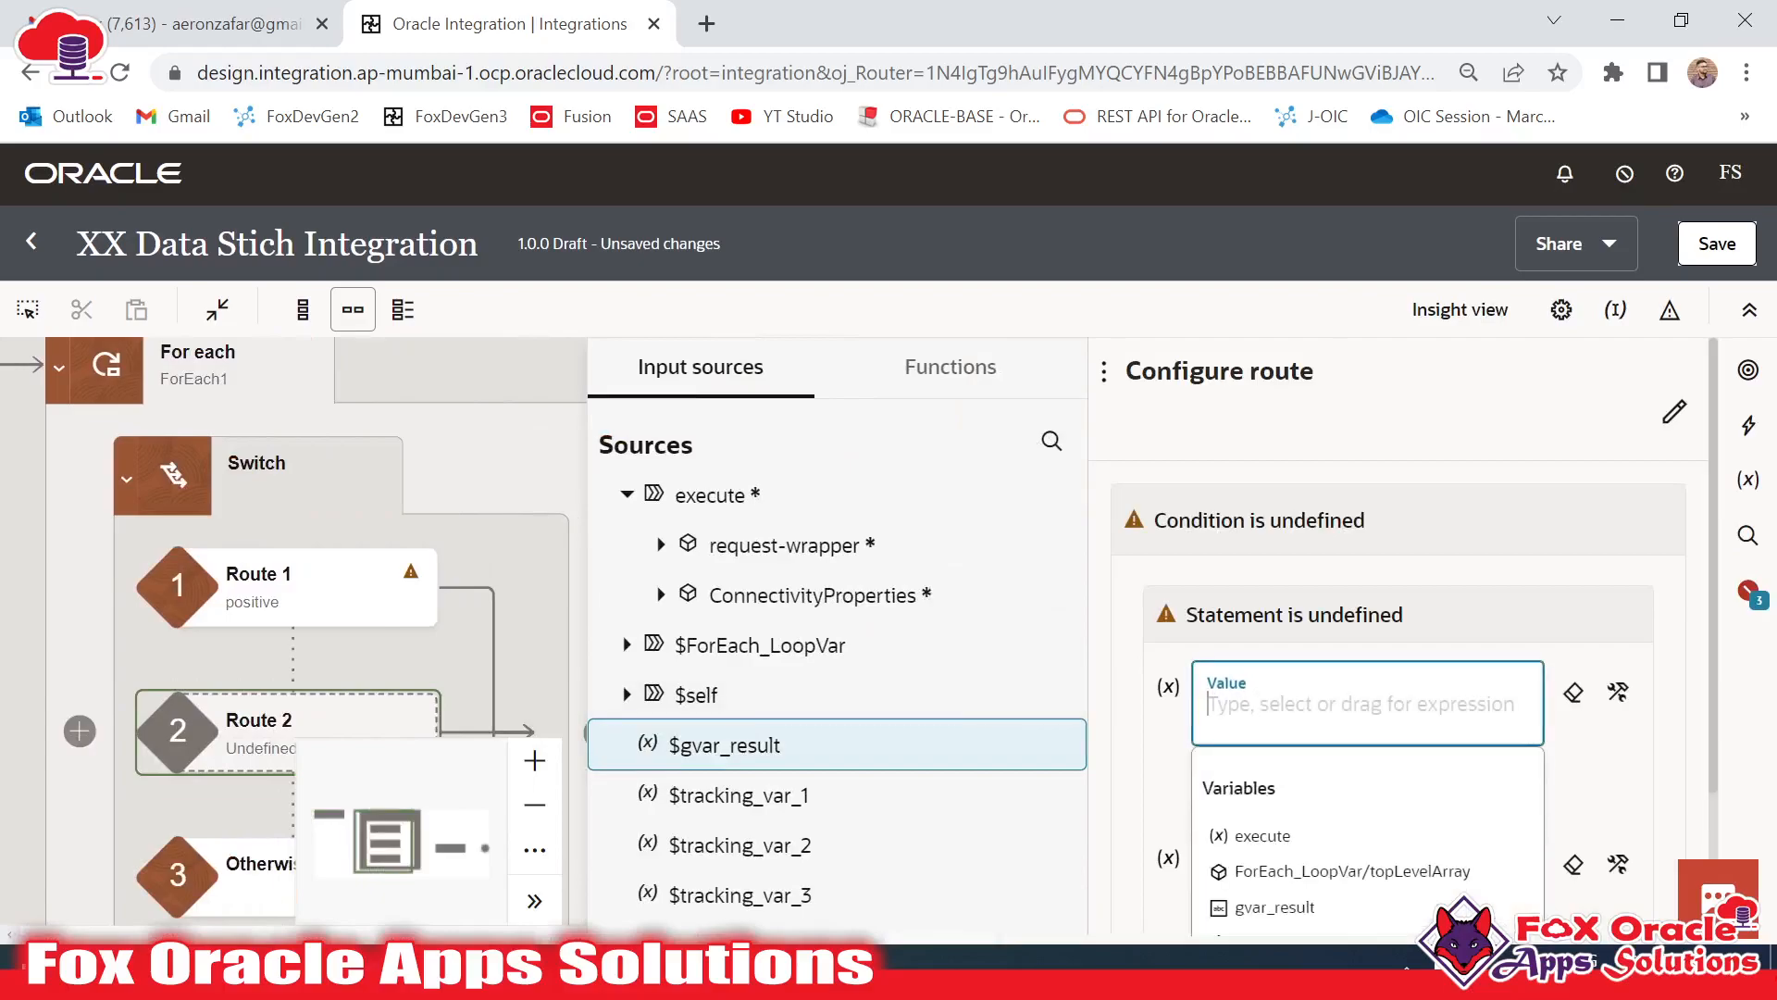
left_click(683, 652)
left_click(627, 645)
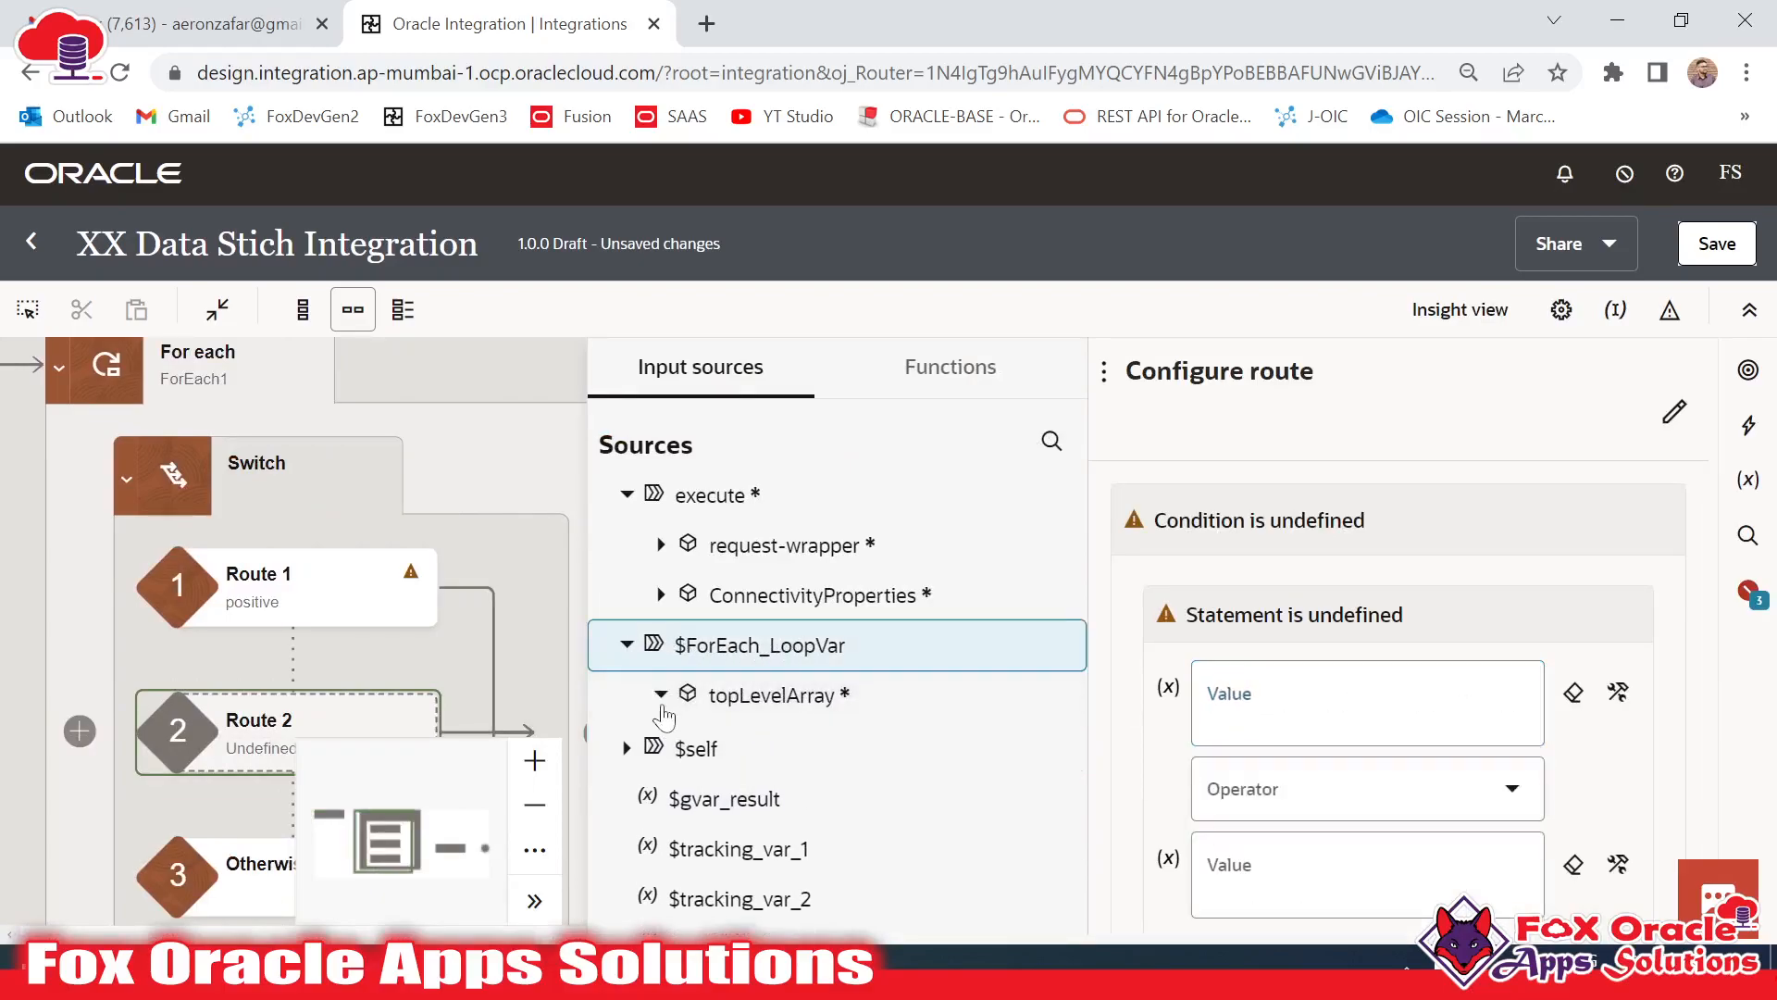
left_click(660, 696)
left_click(685, 744)
left_click_drag(818, 746, 1277, 703)
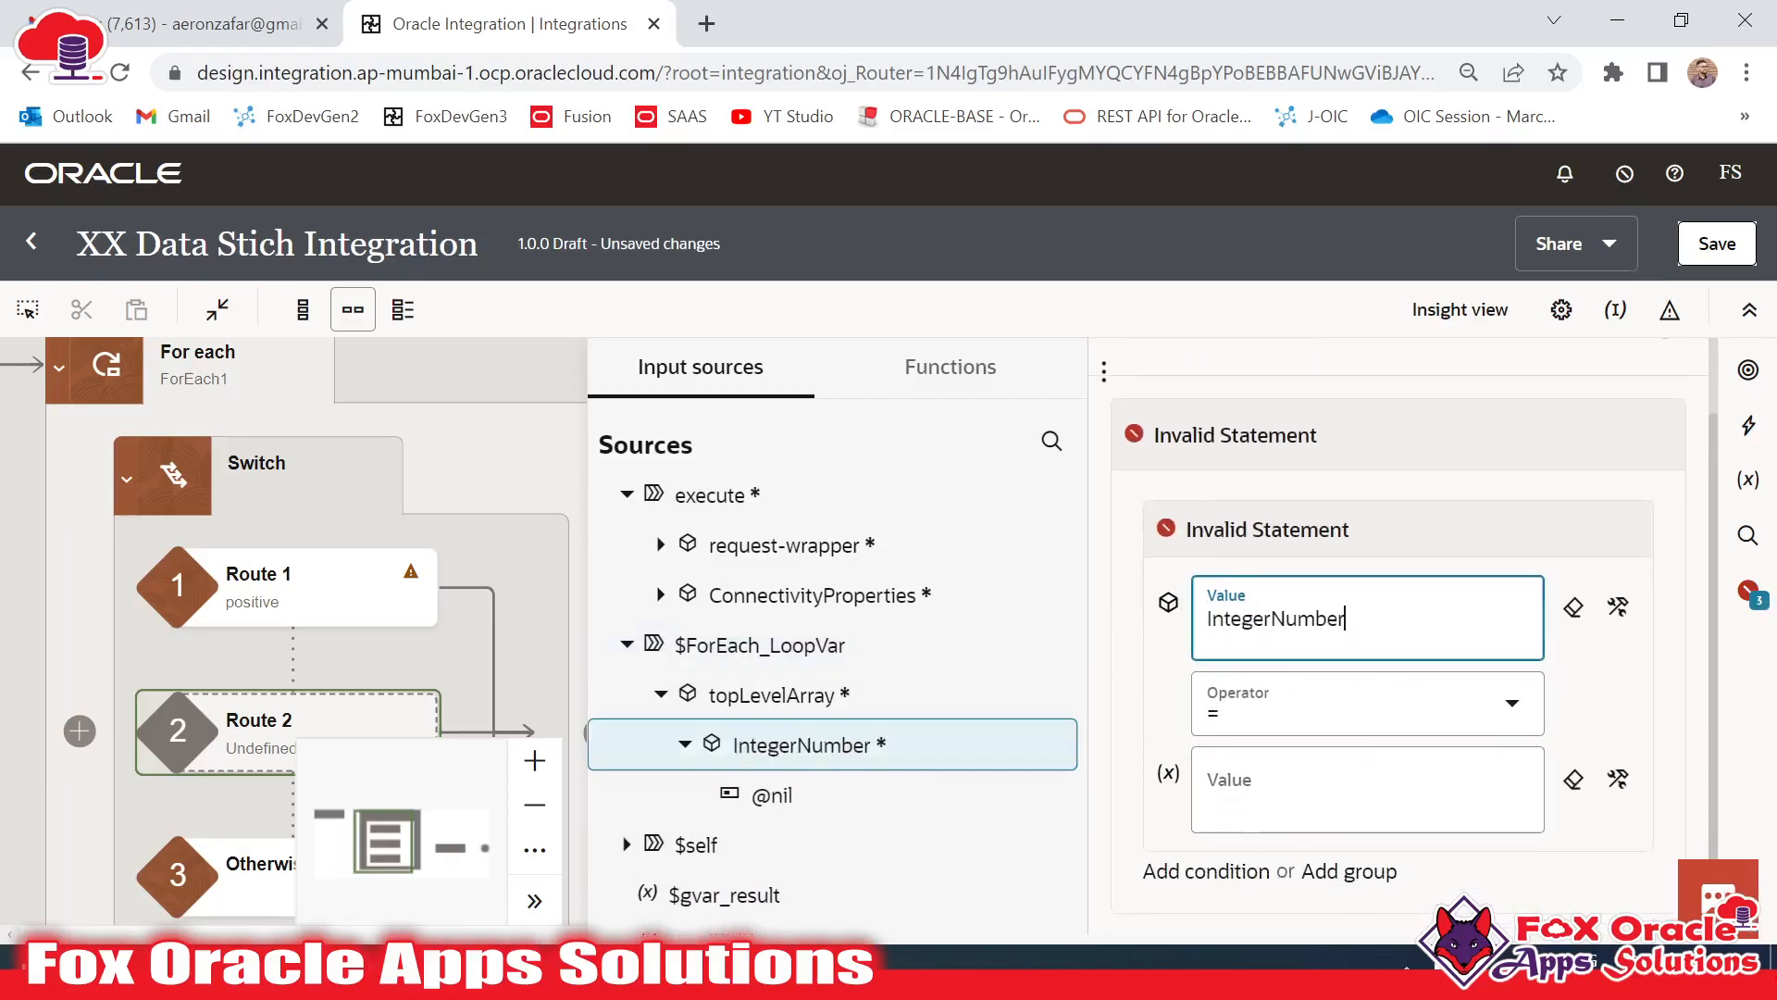
left_click(1360, 715)
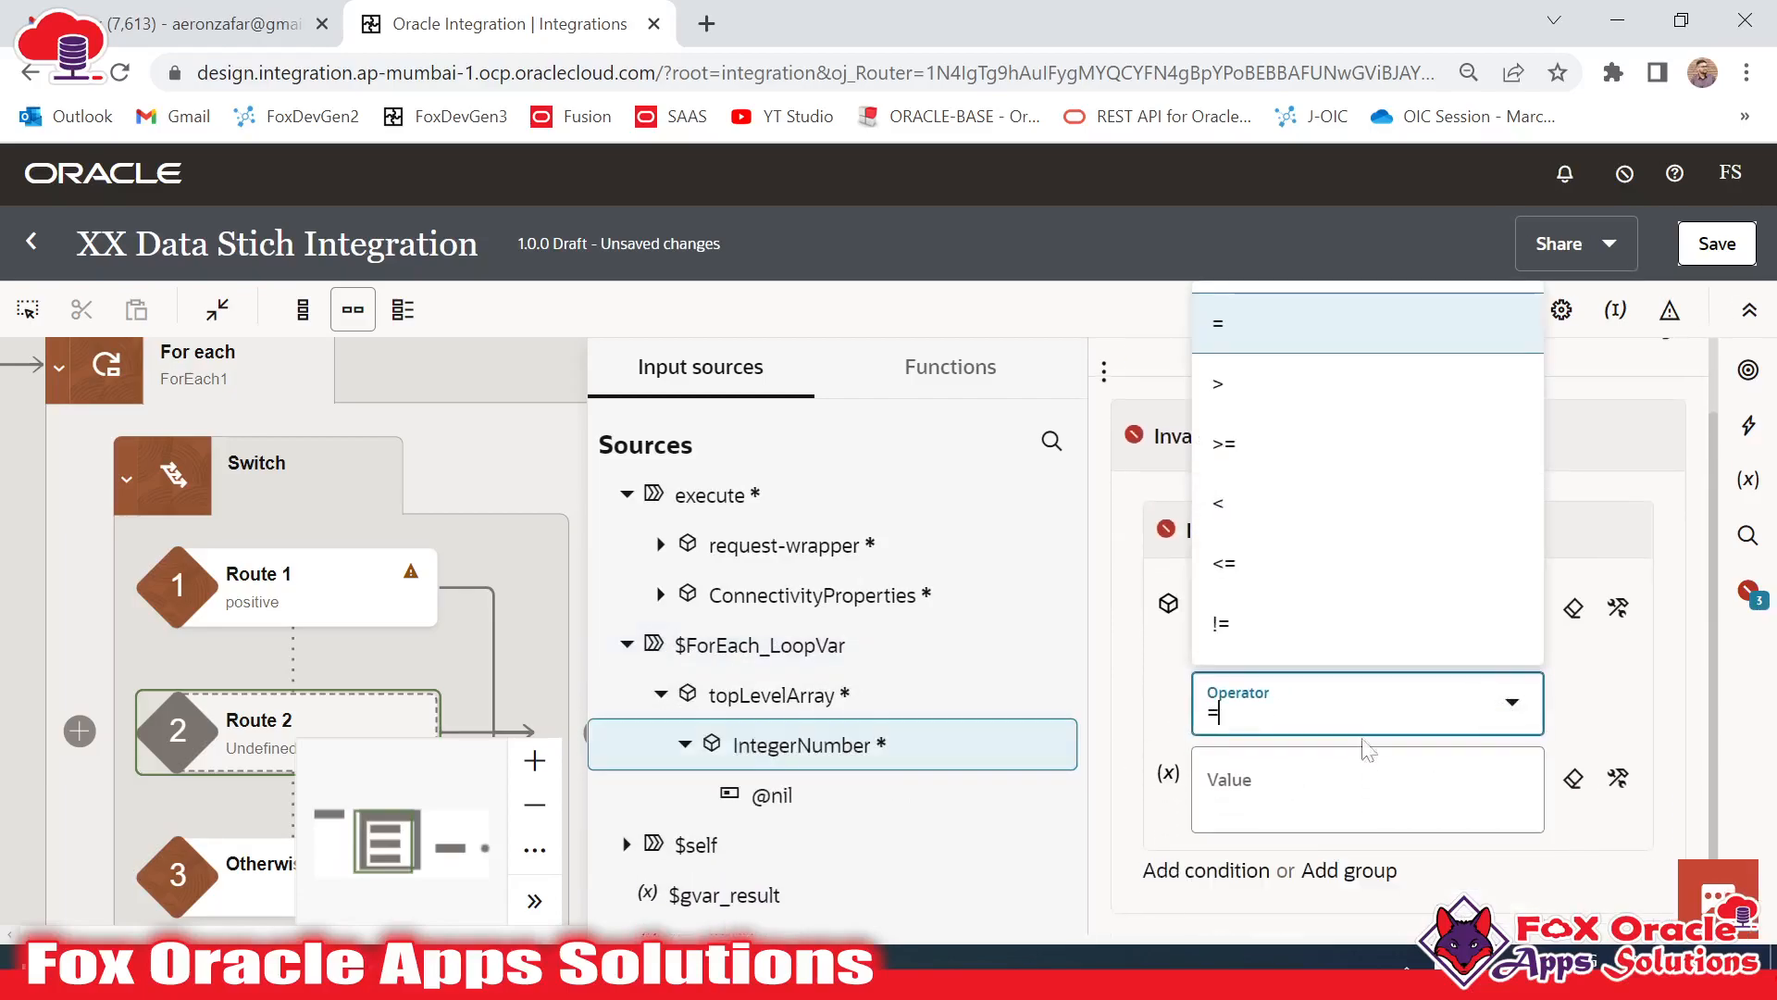
left_click(1222, 501)
left_click(1264, 794)
type("0")
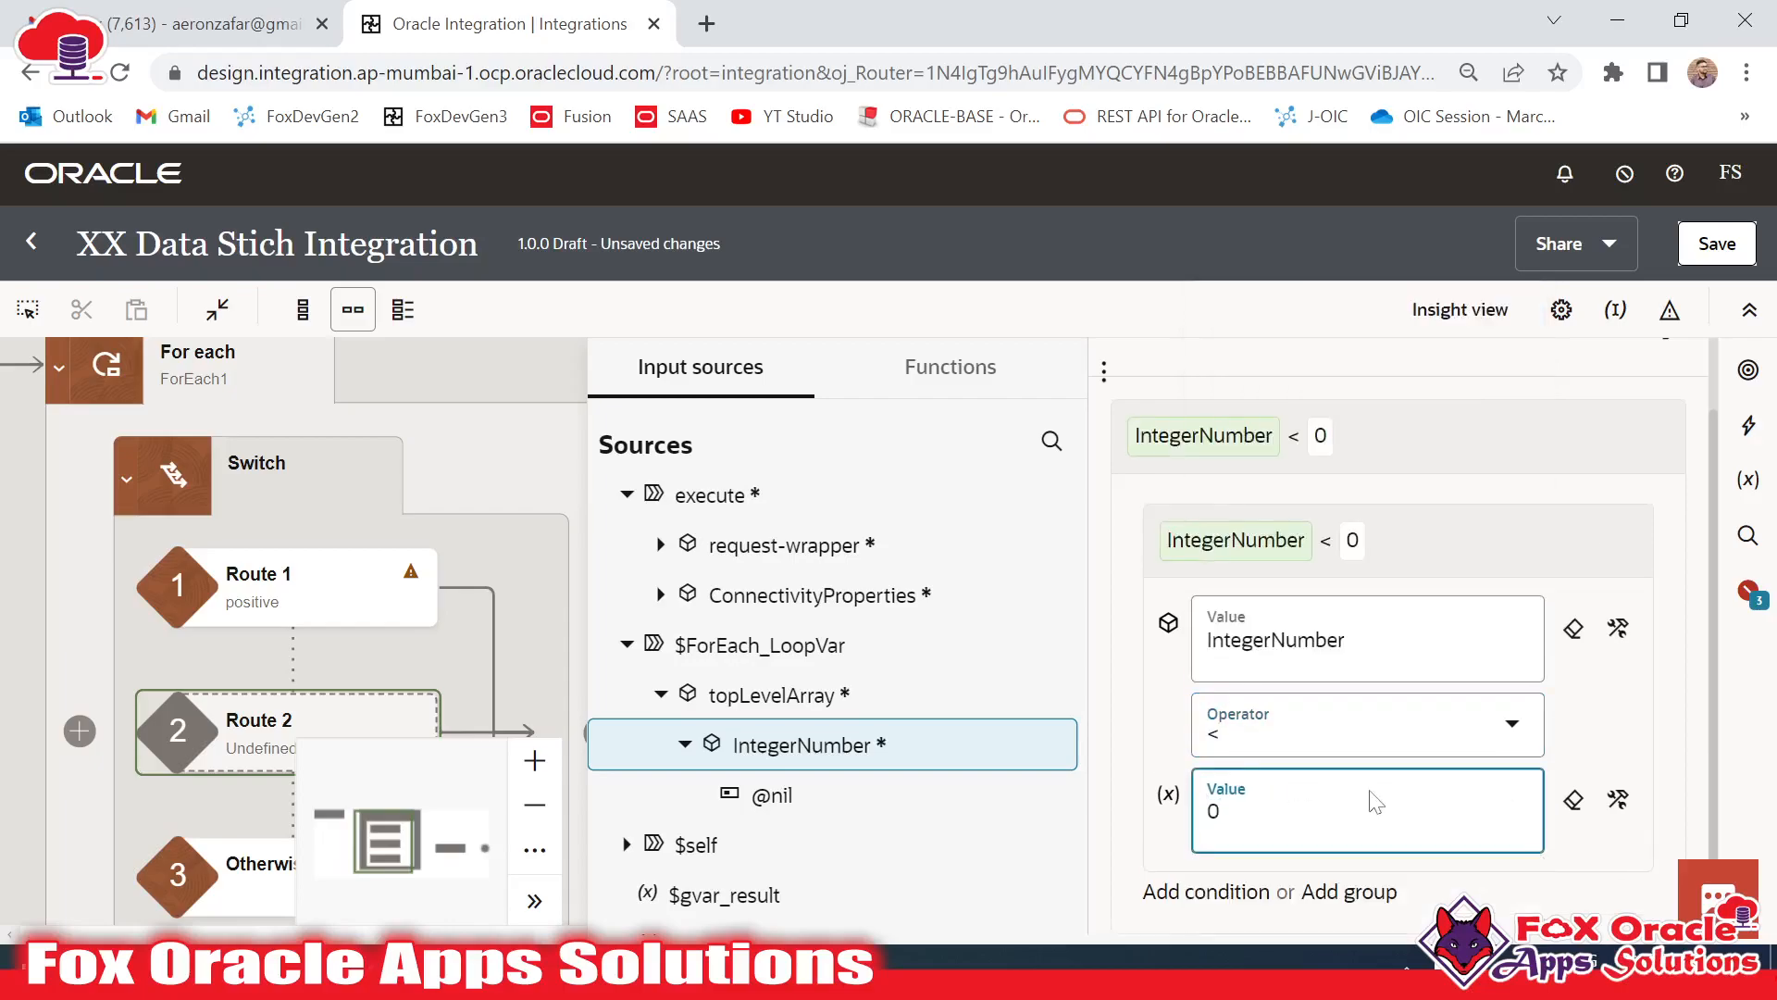
Name Route 2 negative and close its configuration
scroll(1371, 789, "down", 1)
scroll(1345, 433, "up", 3)
left_click(1674, 414)
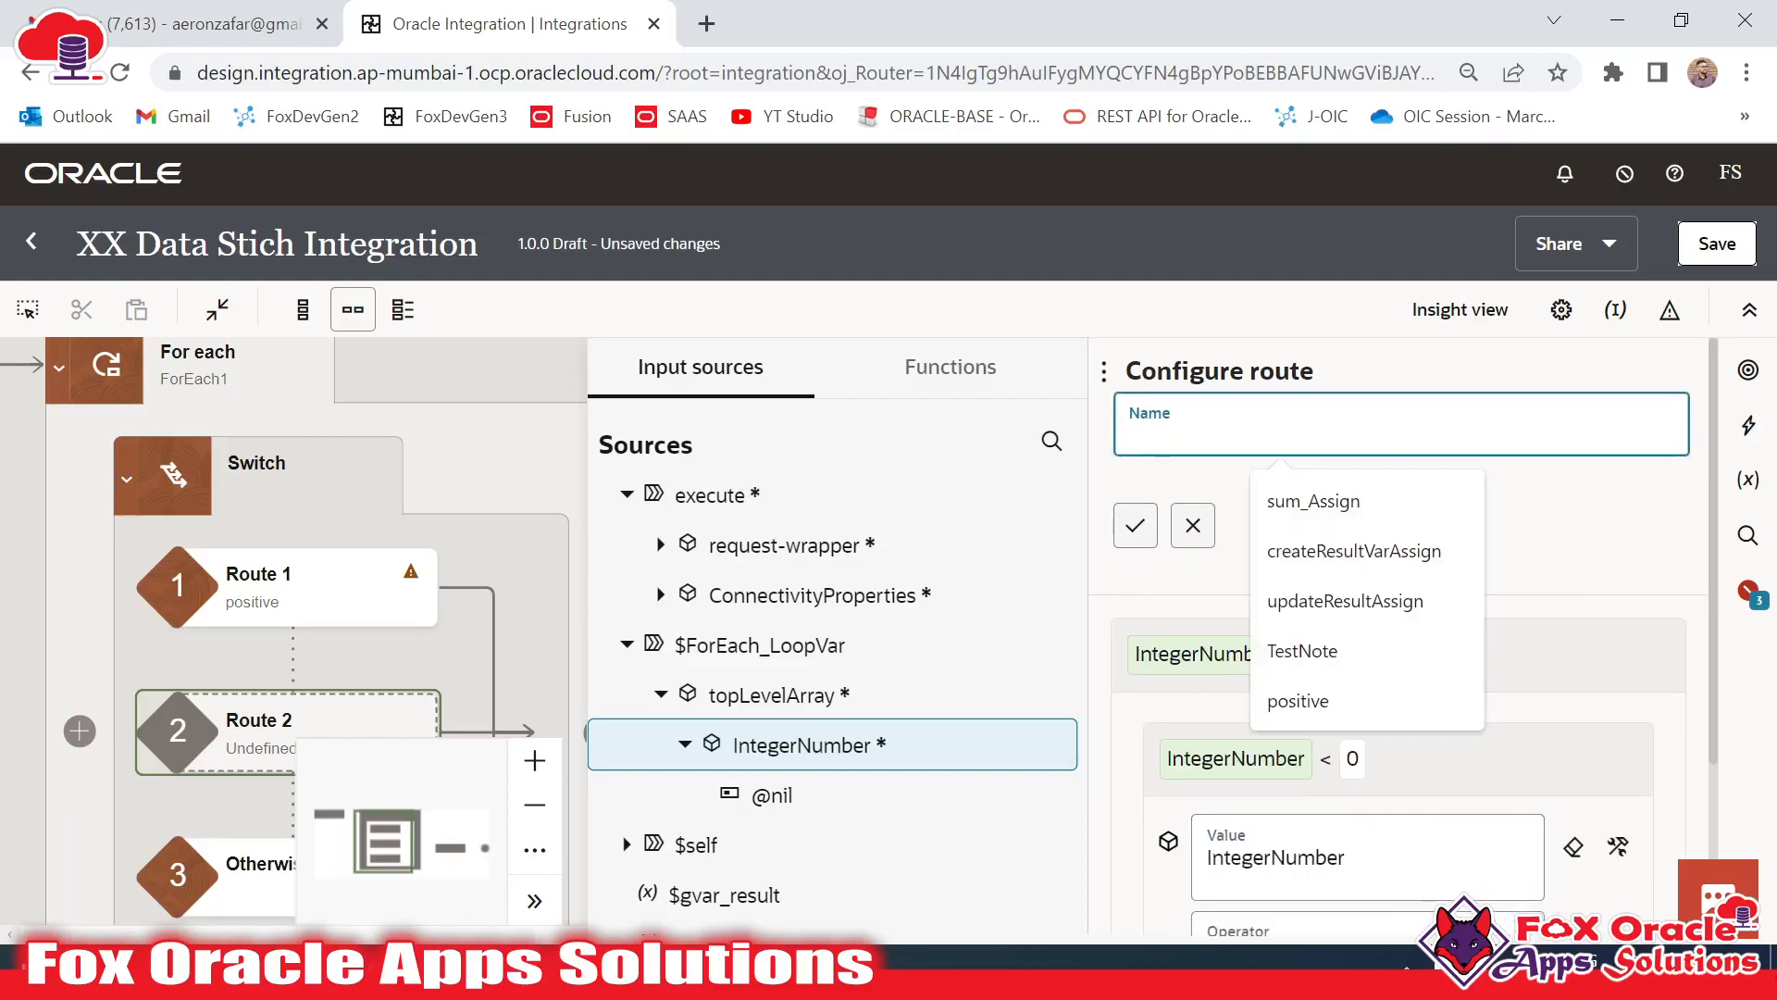
type("nega")
left_click(1134, 524)
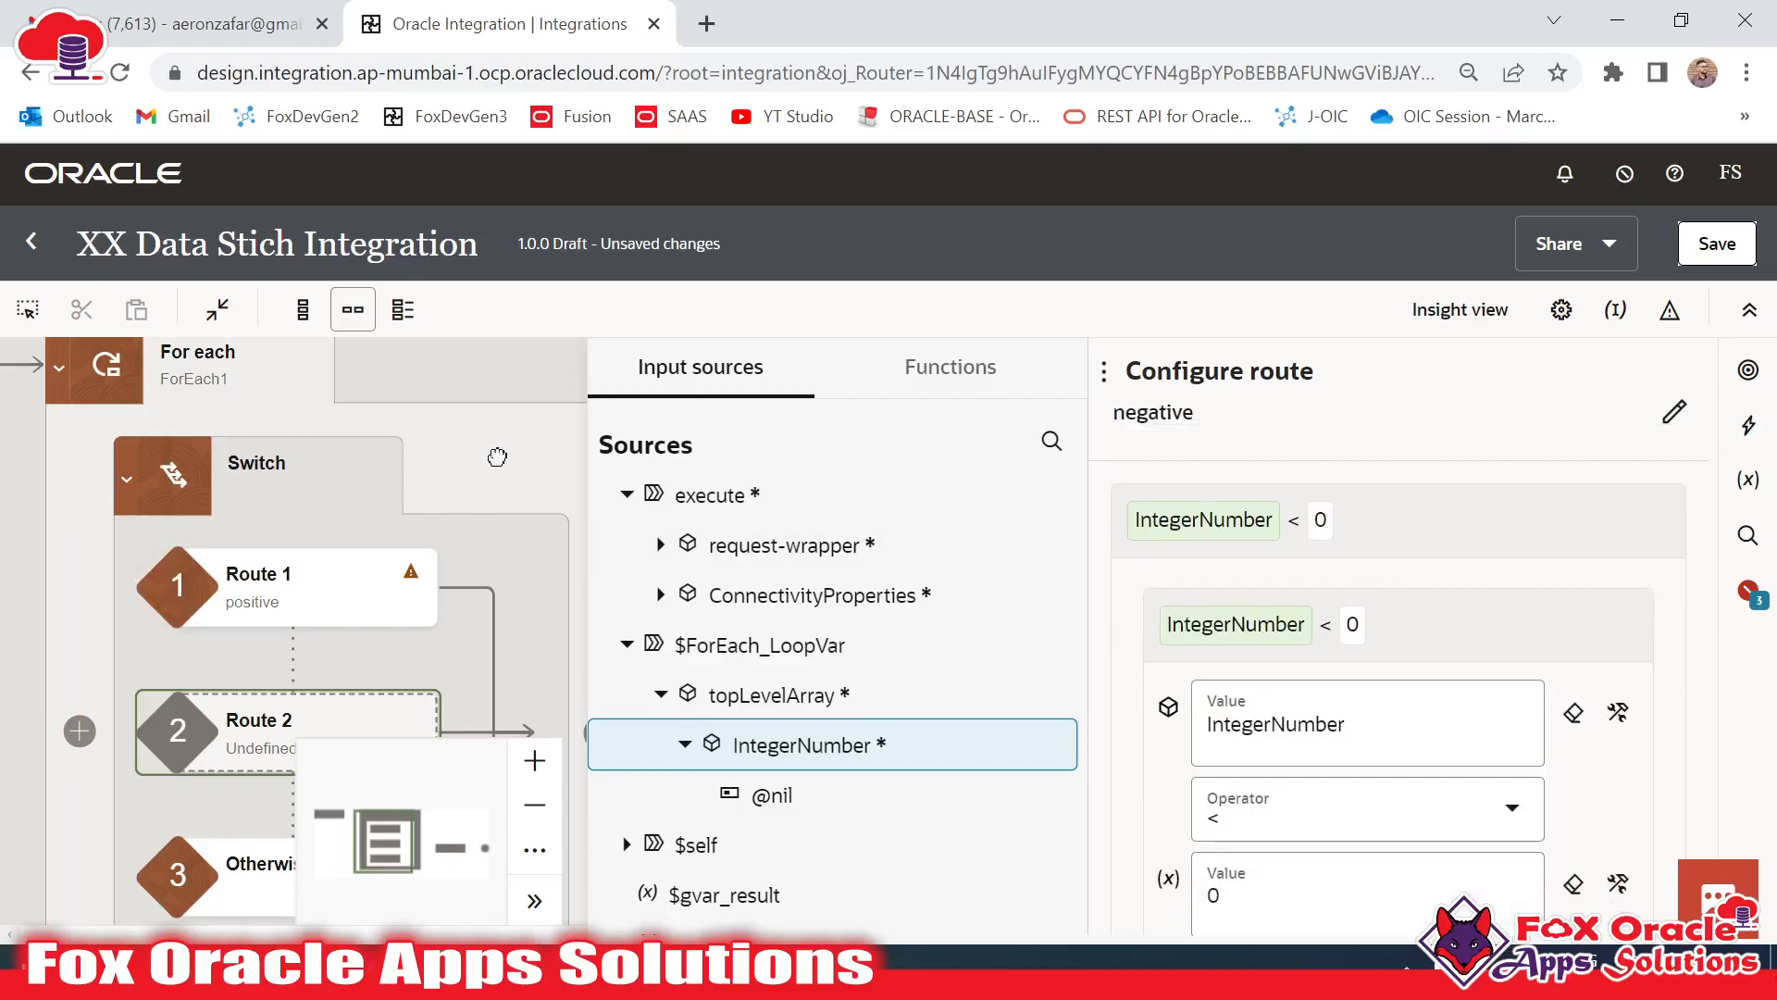
left_click(497, 456)
left_click_drag(1177, 526, 1203, 512)
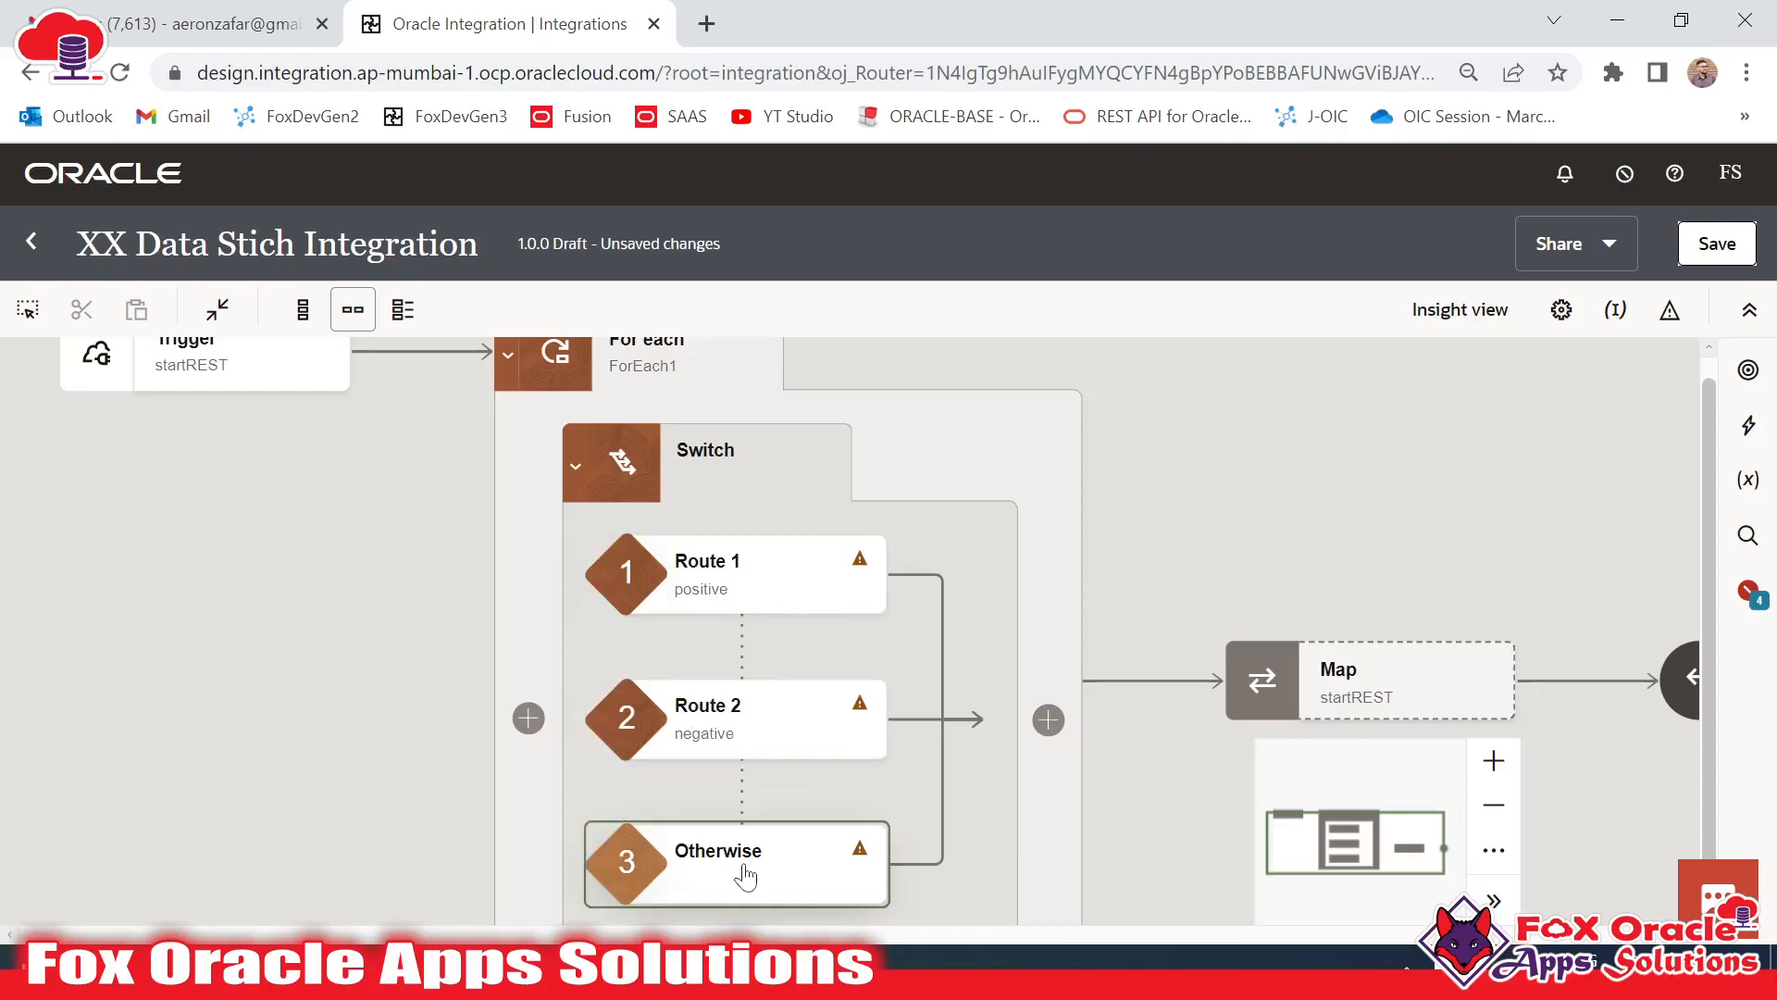
left_click_drag(1192, 522, 1120, 535)
scroll(1154, 519, "down", 2)
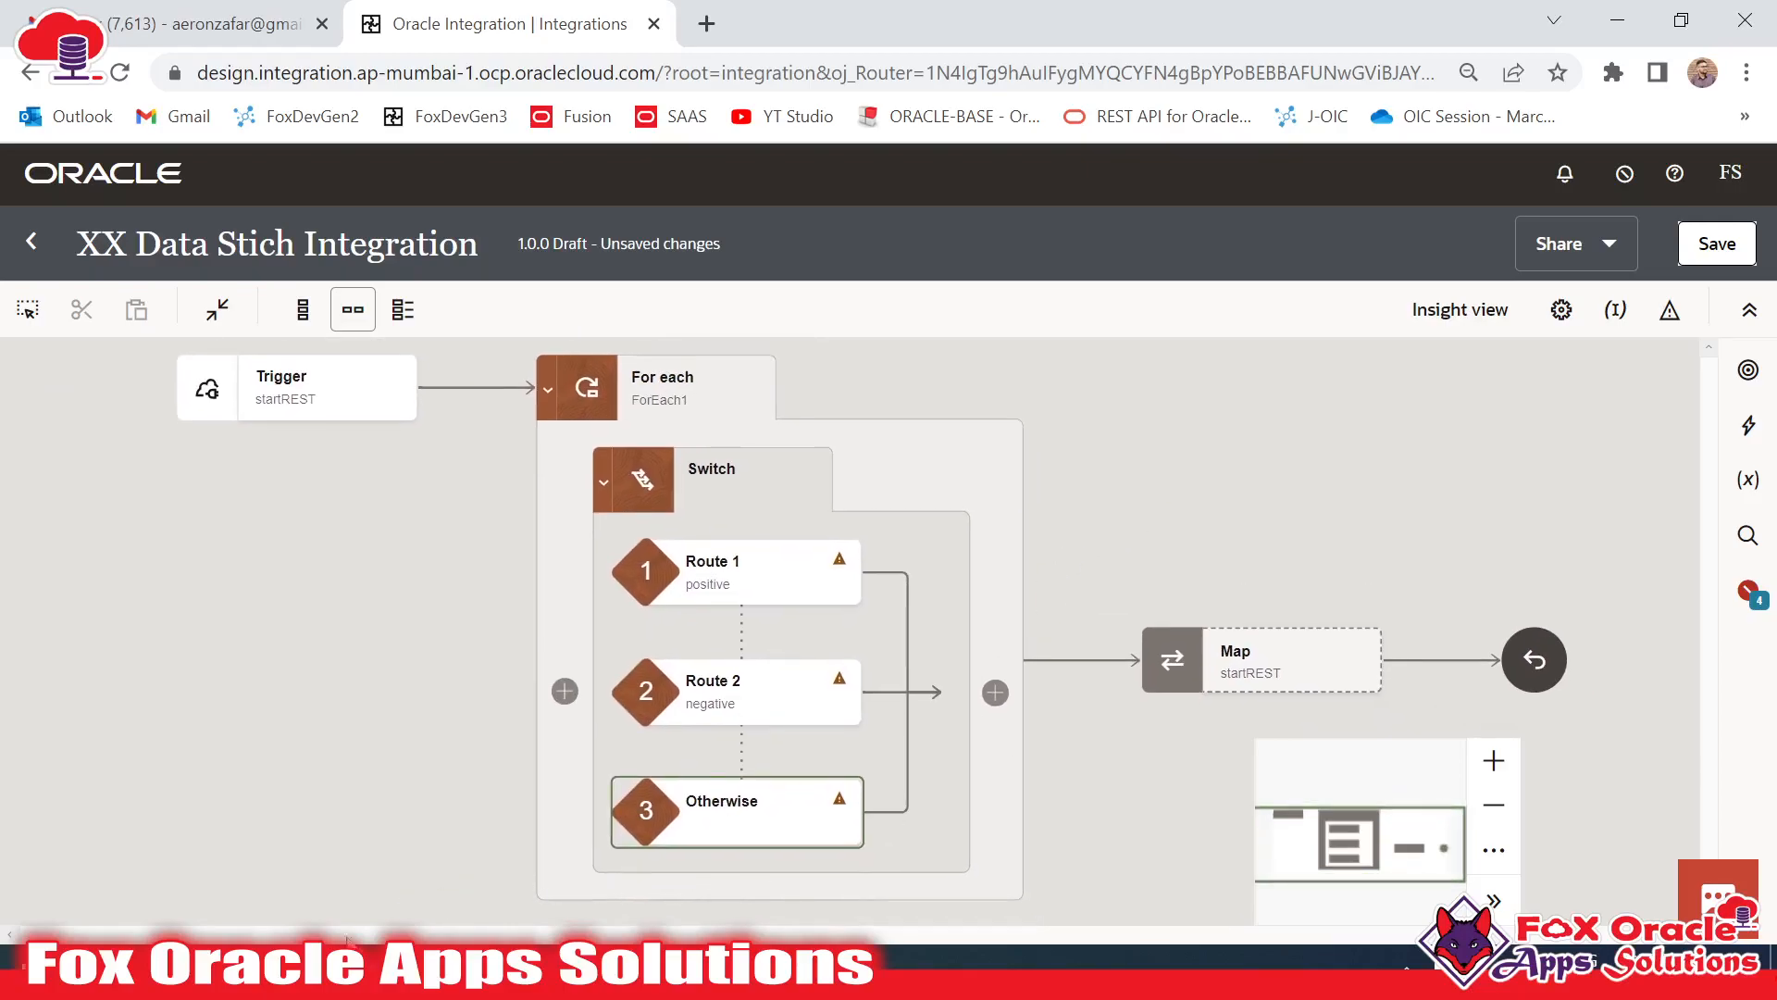
Switch to Notepad++ and examine the IntegerNumber and ValueType fields of the sample JSON array's objects
left_click(358, 967)
left_click(593, 519)
scroll(592, 519, "down", 6)
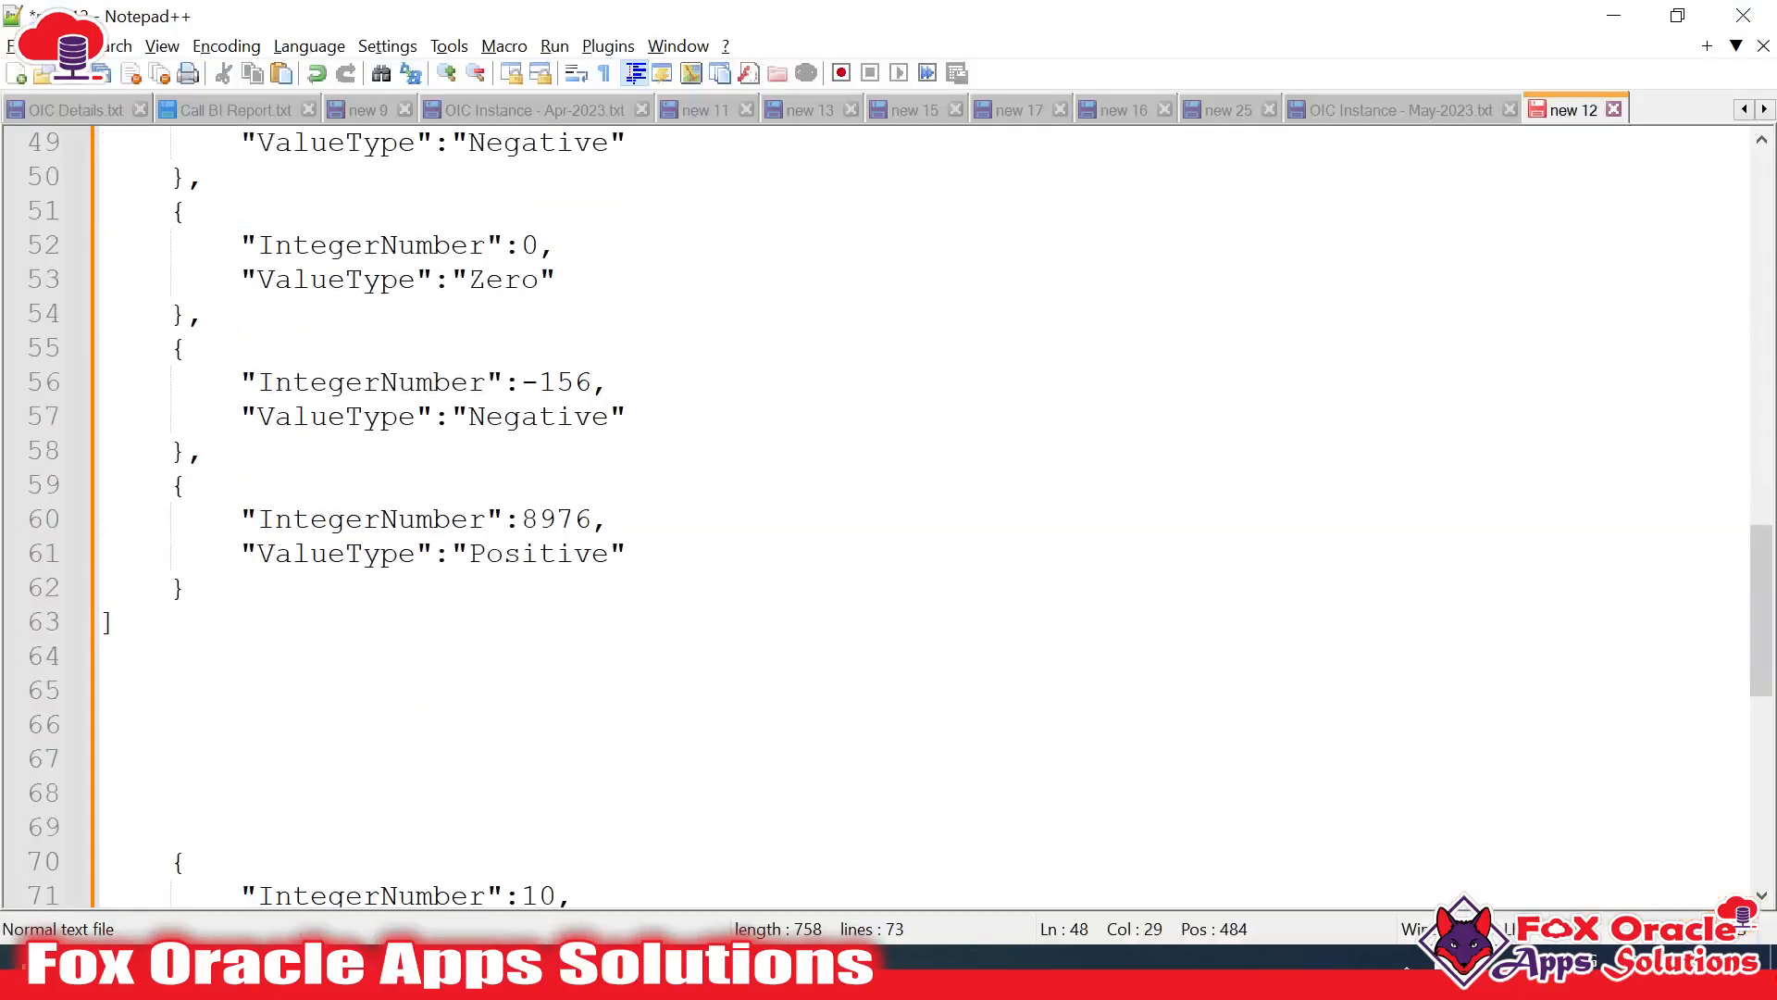
left_click_drag(172, 657, 52, 656)
left_click(348, 694)
left_click(241, 692)
left_click_drag(258, 691, 574, 691)
left_click_drag(242, 724, 627, 725)
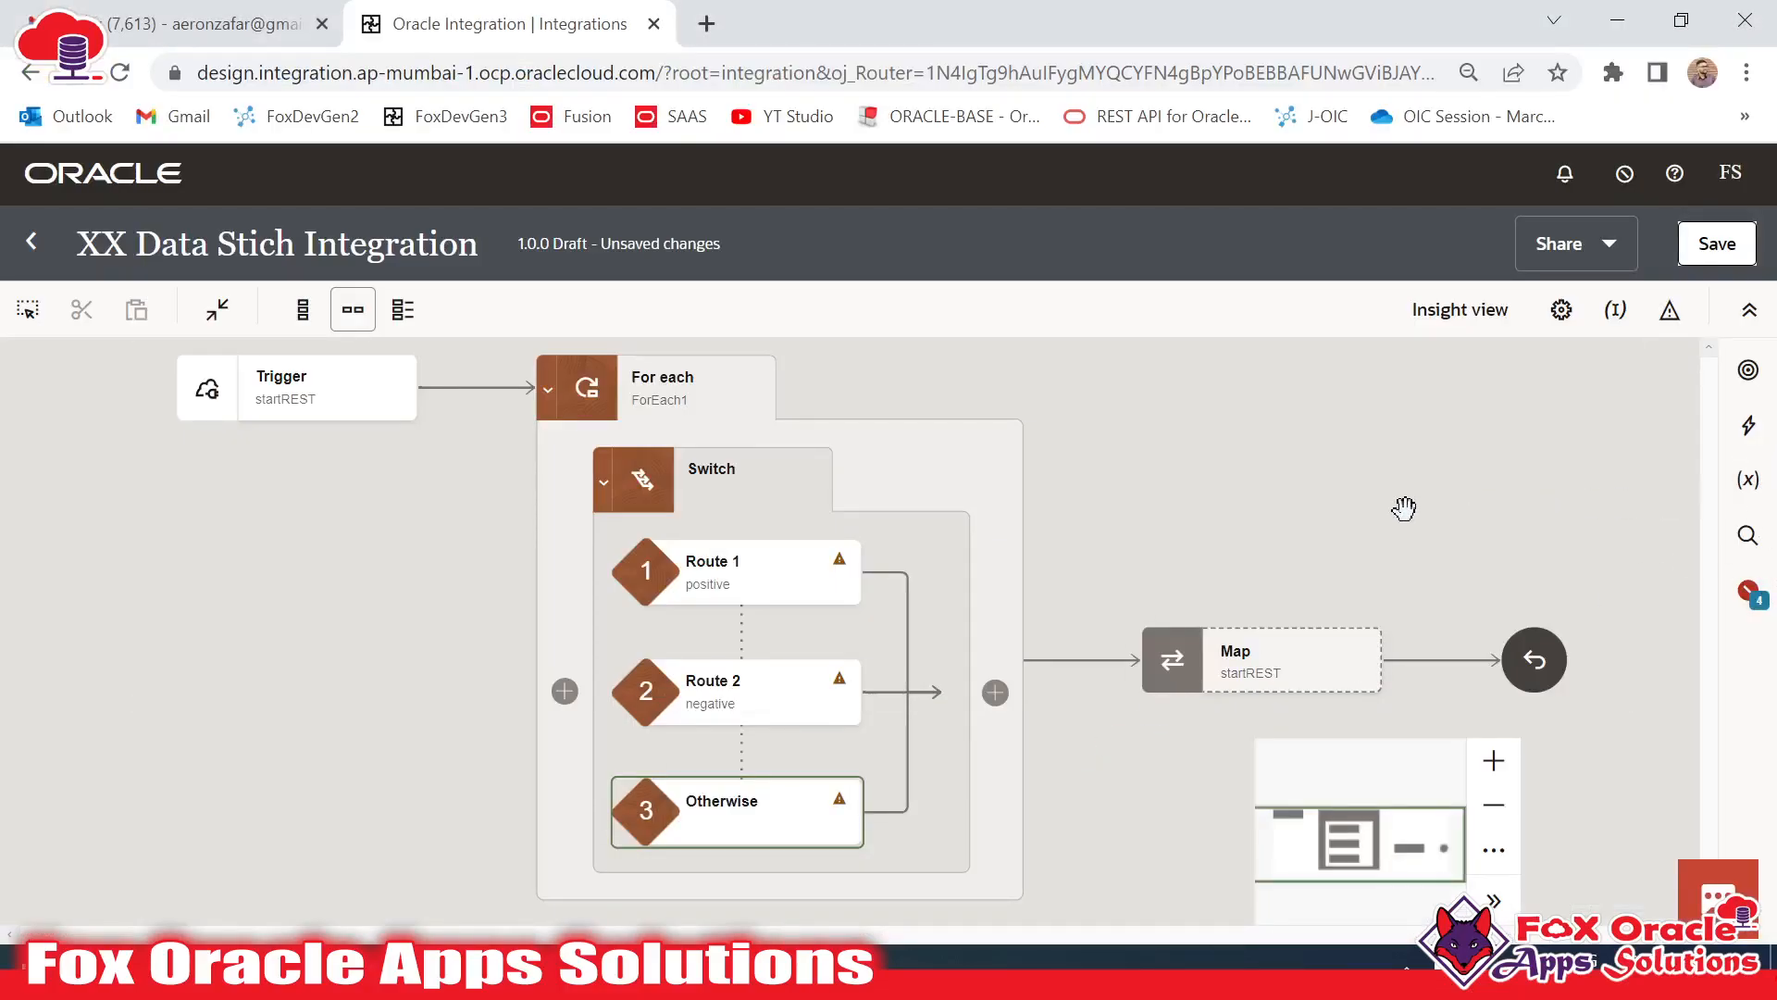
Delete the global variable gvar_result and add a new one named gvar_items
left_click(1748, 480)
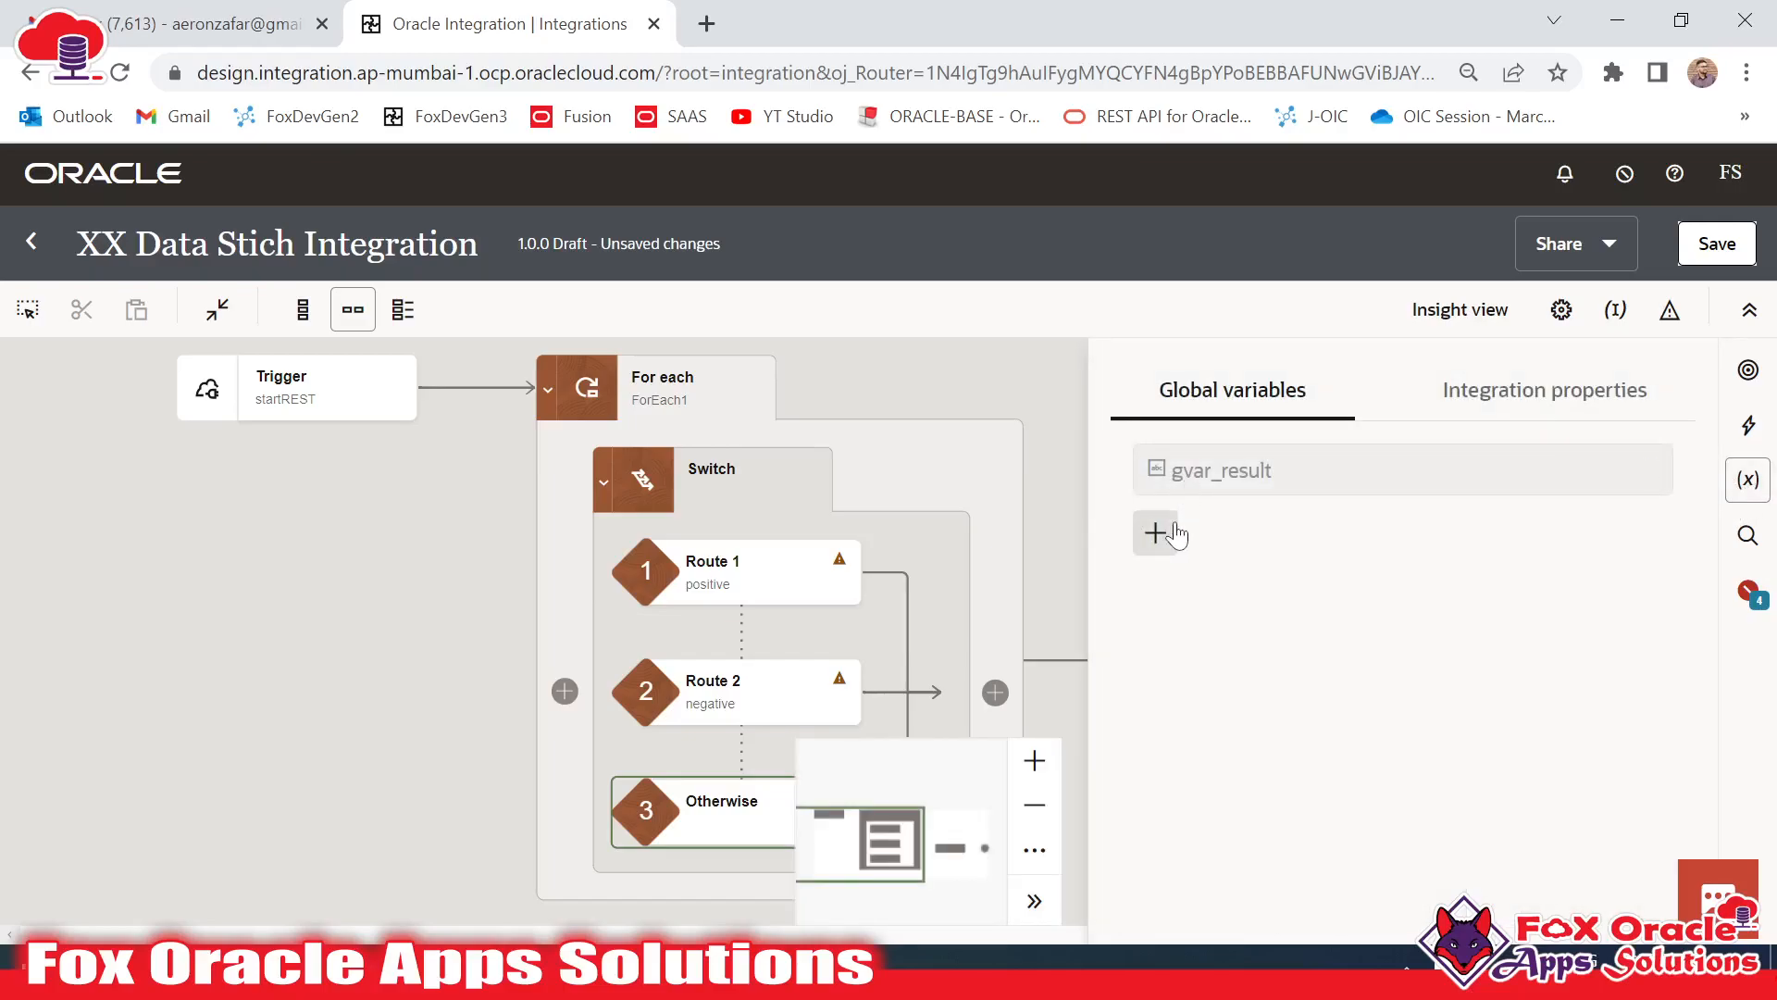
left_click(1649, 466)
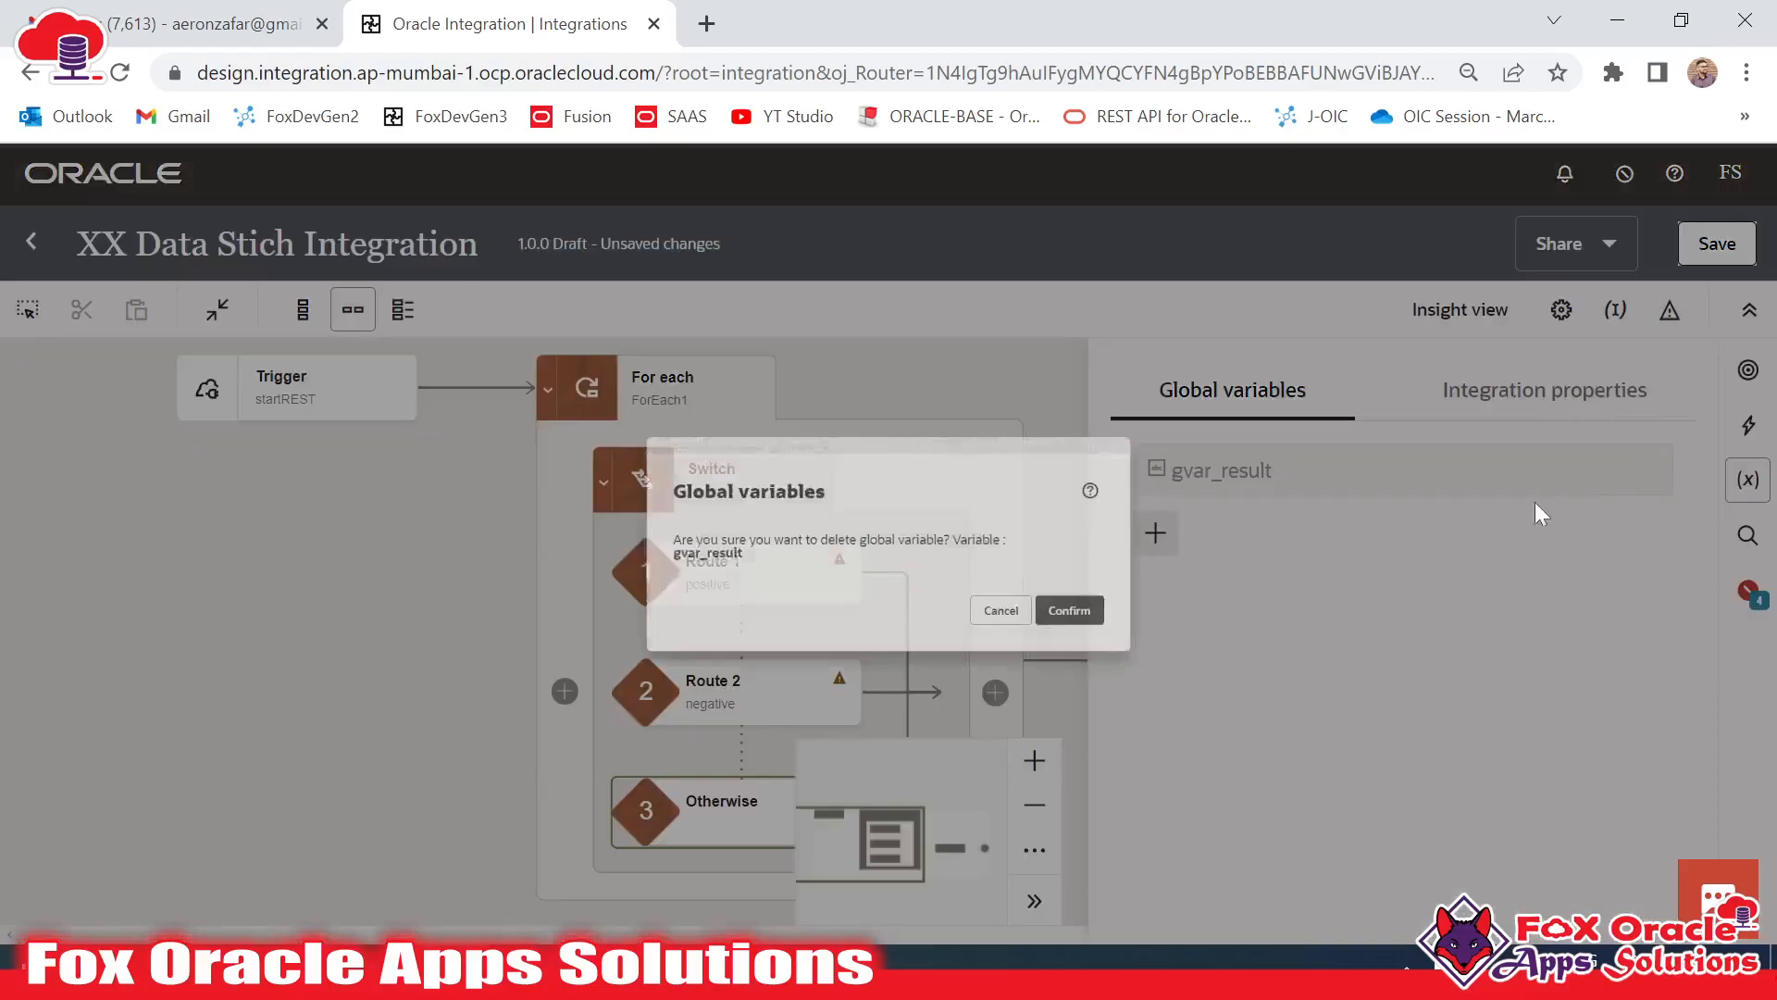
left_click(1169, 645)
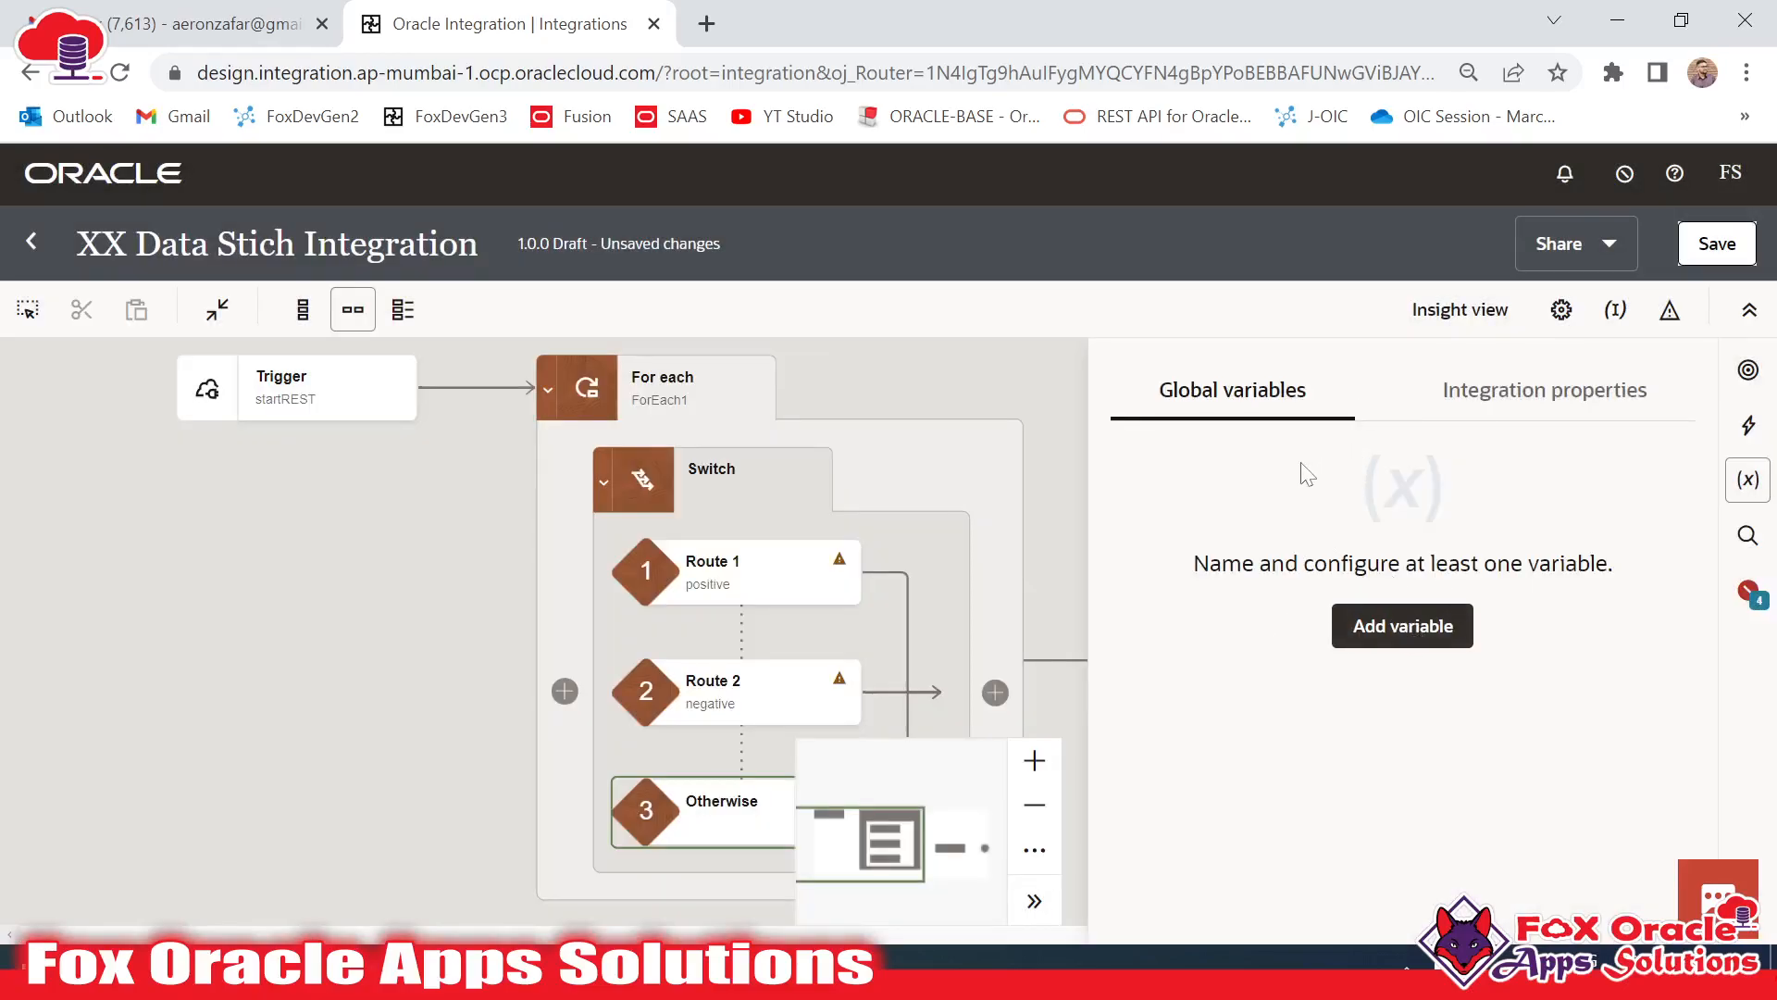
left_click(1406, 633)
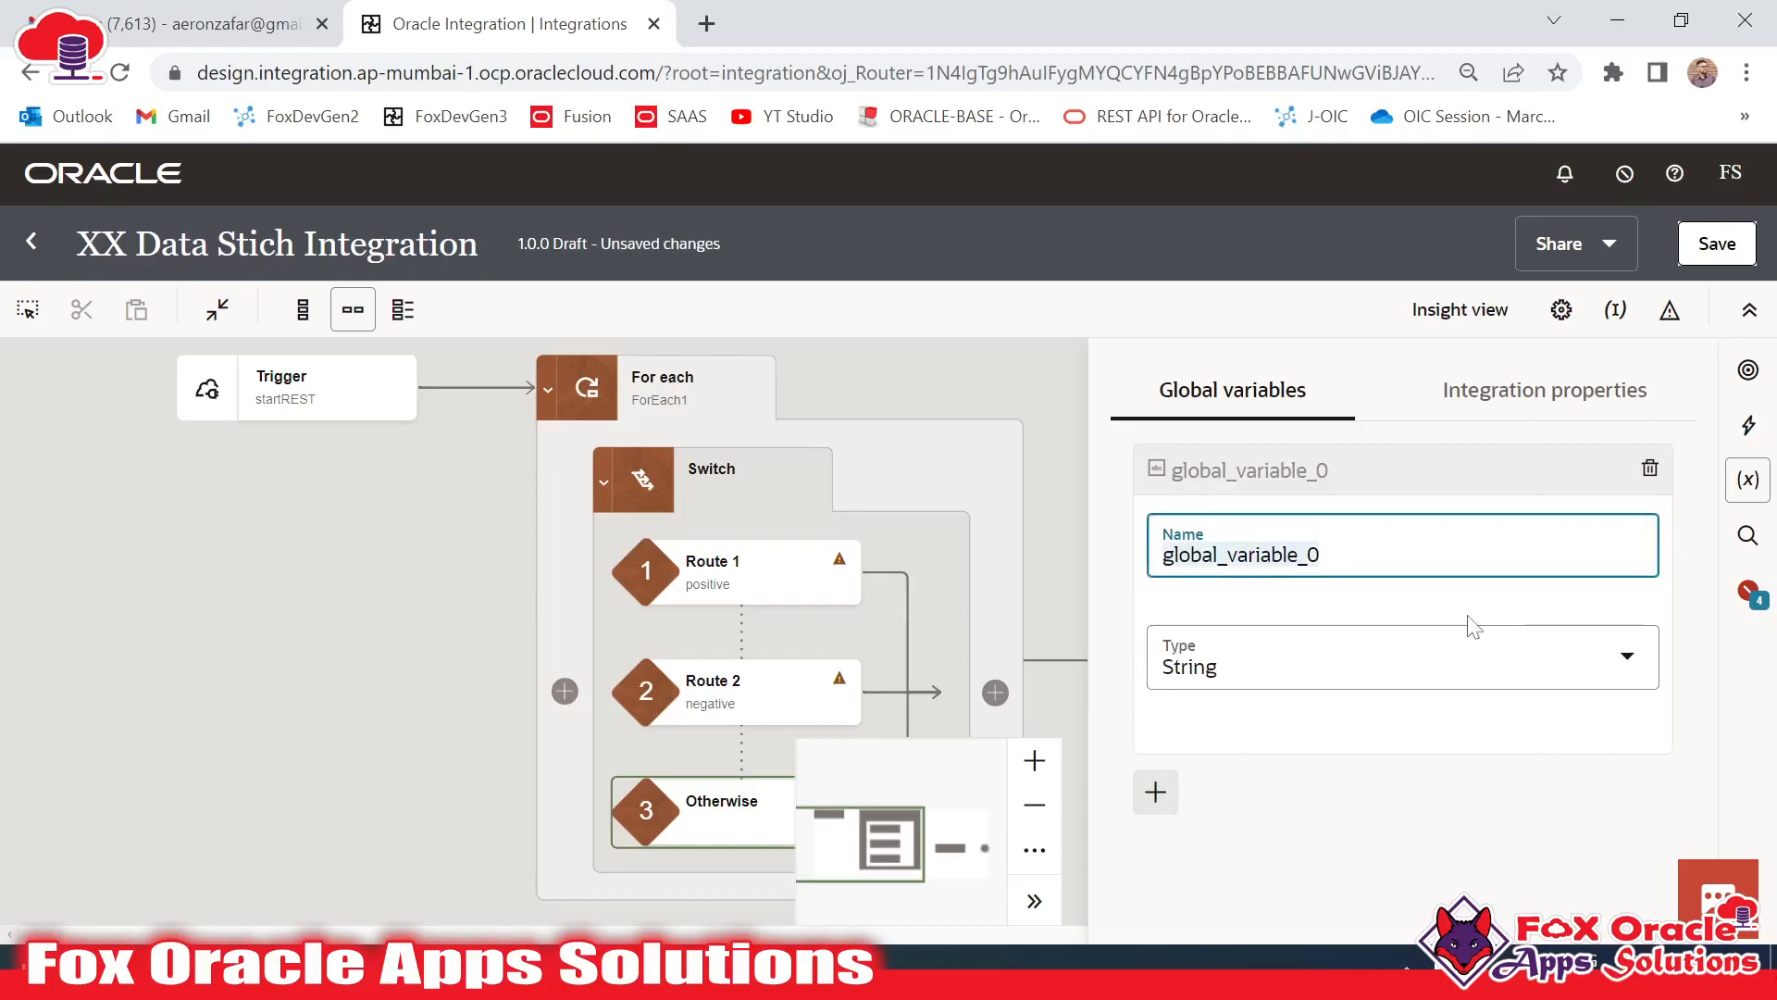
type("gvar_items")
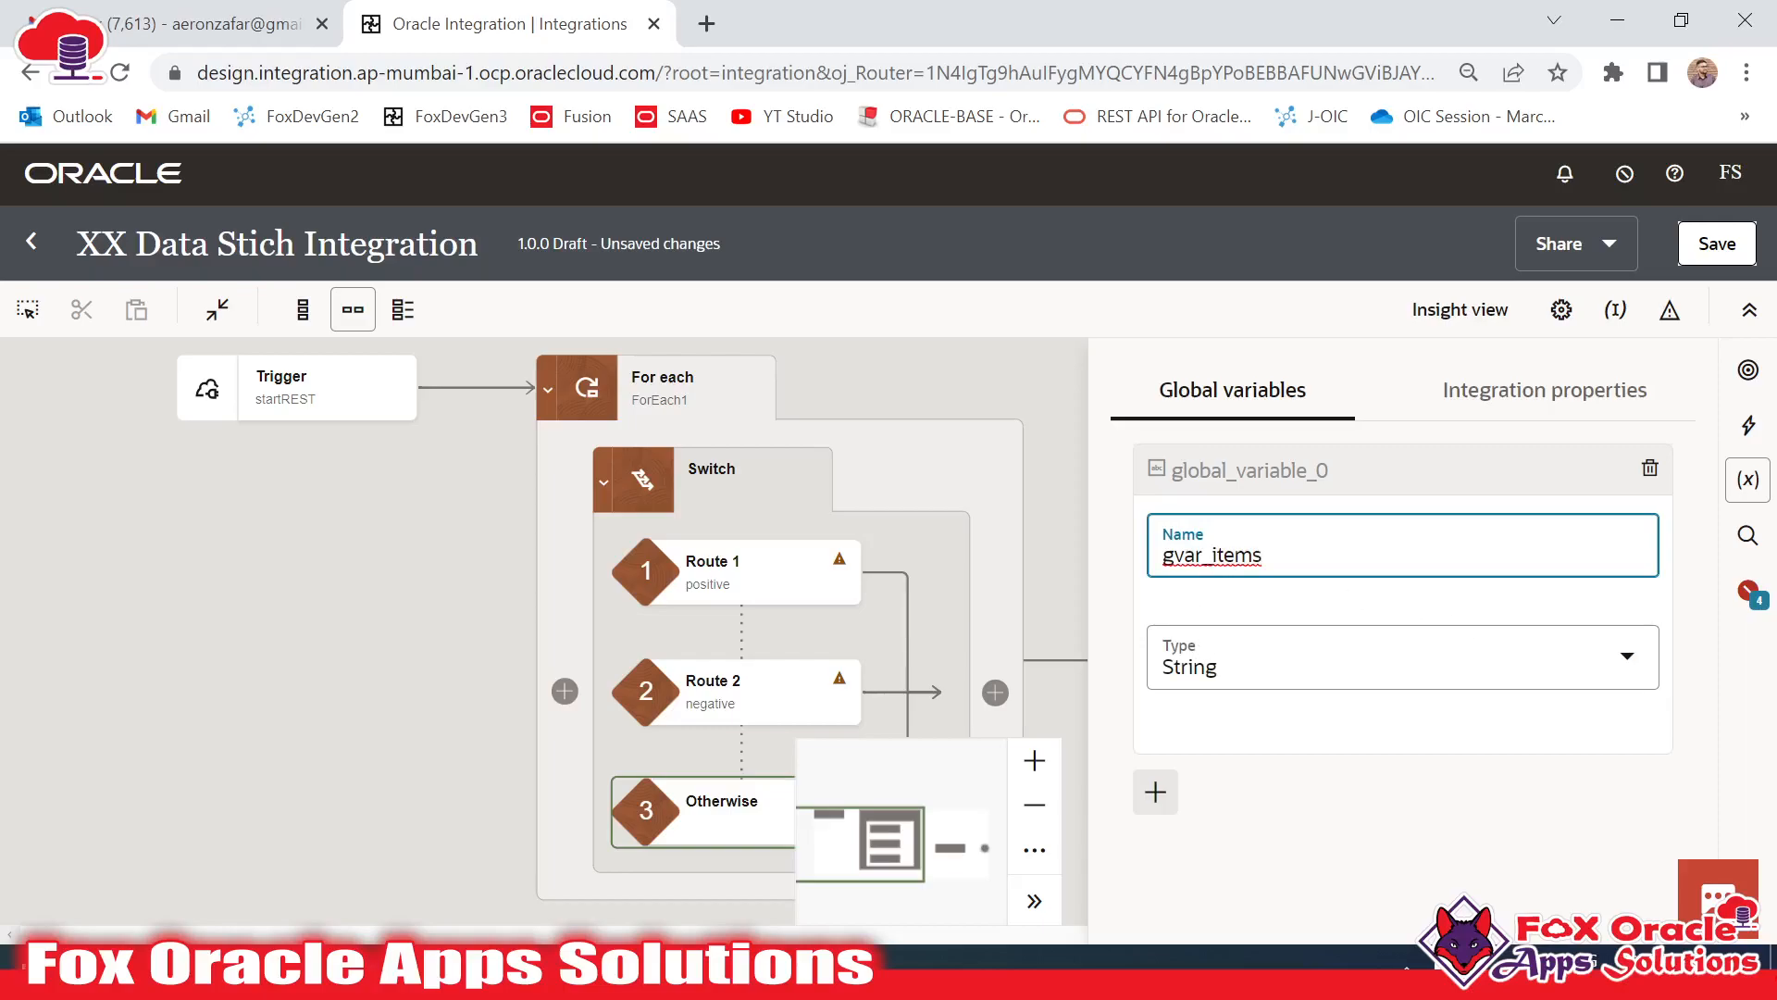
Switch to Notepad++, examine the standalone JSON object with IntegerNumber and ValueType, and return to Oracle Integration
left_click(264, 970)
key("Up")
key("Up")
key("Home")
key("shift+Down")
key("shift+Down")
key("shift+Down")
key("shift+End")
left_click(345, 724)
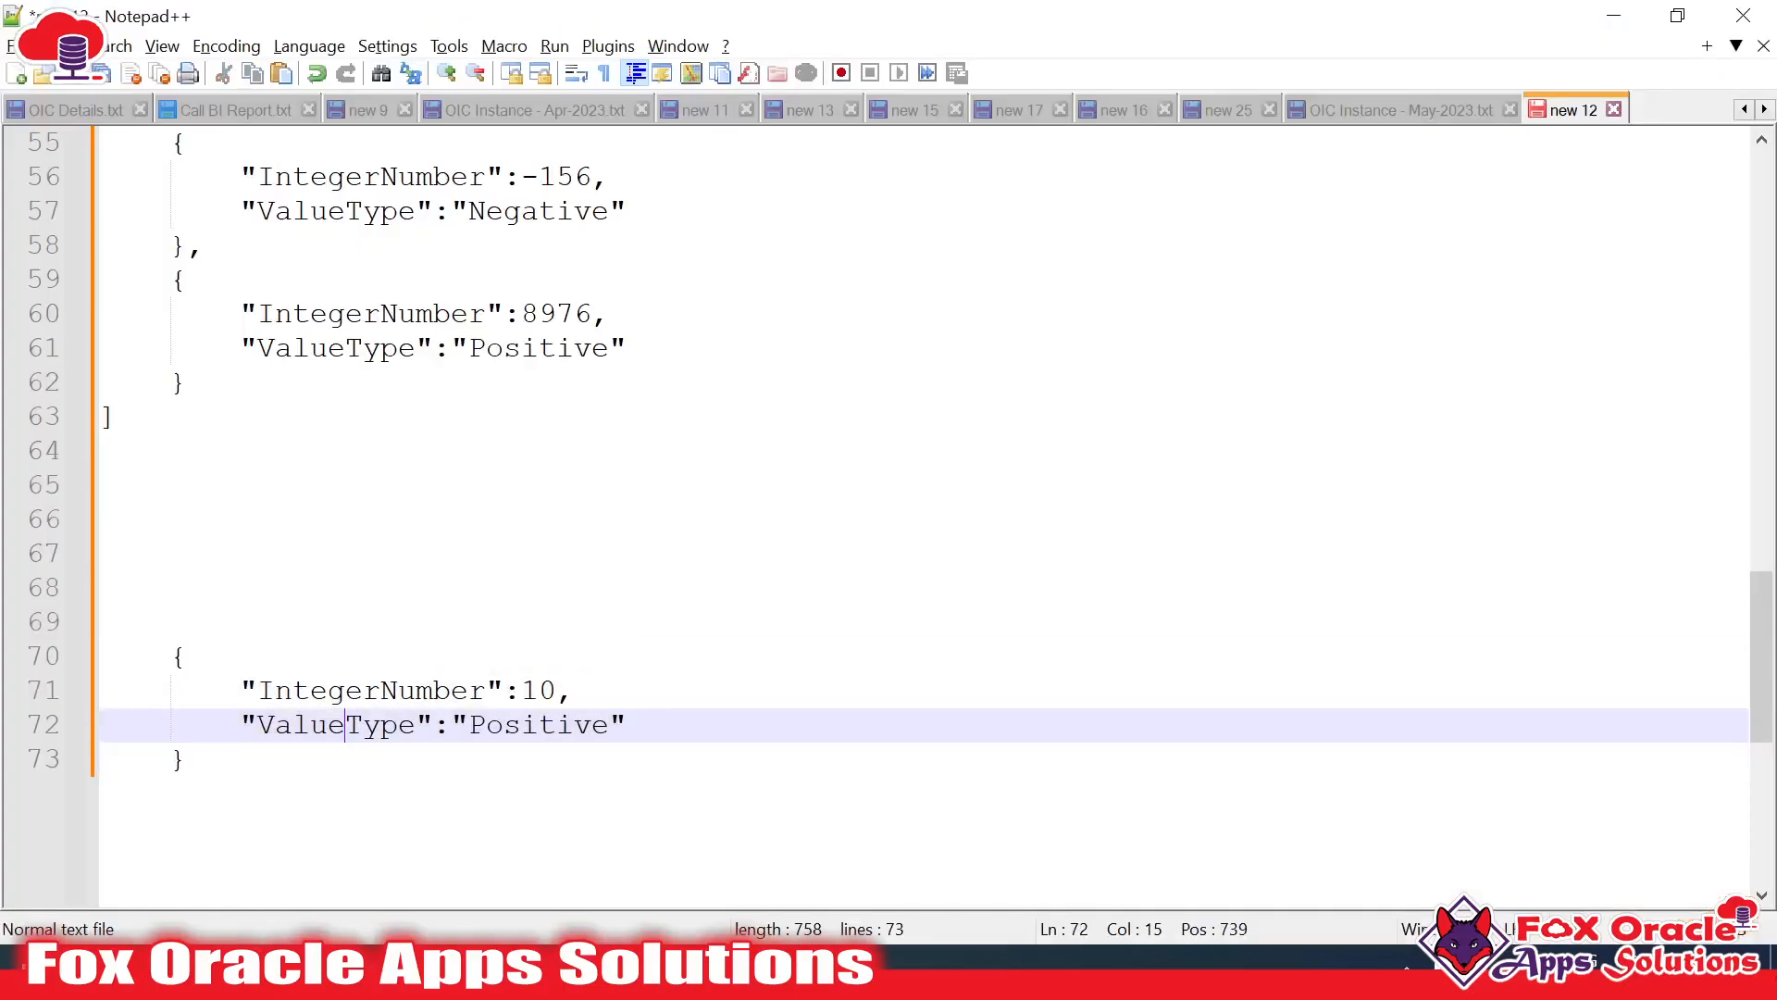
left_click(289, 691)
left_click_drag(193, 759, 104, 657)
left_click(231, 694)
left_click(196, 656)
left_click_drag(241, 691, 470, 690)
left_click(195, 759)
key("alt+Tab")
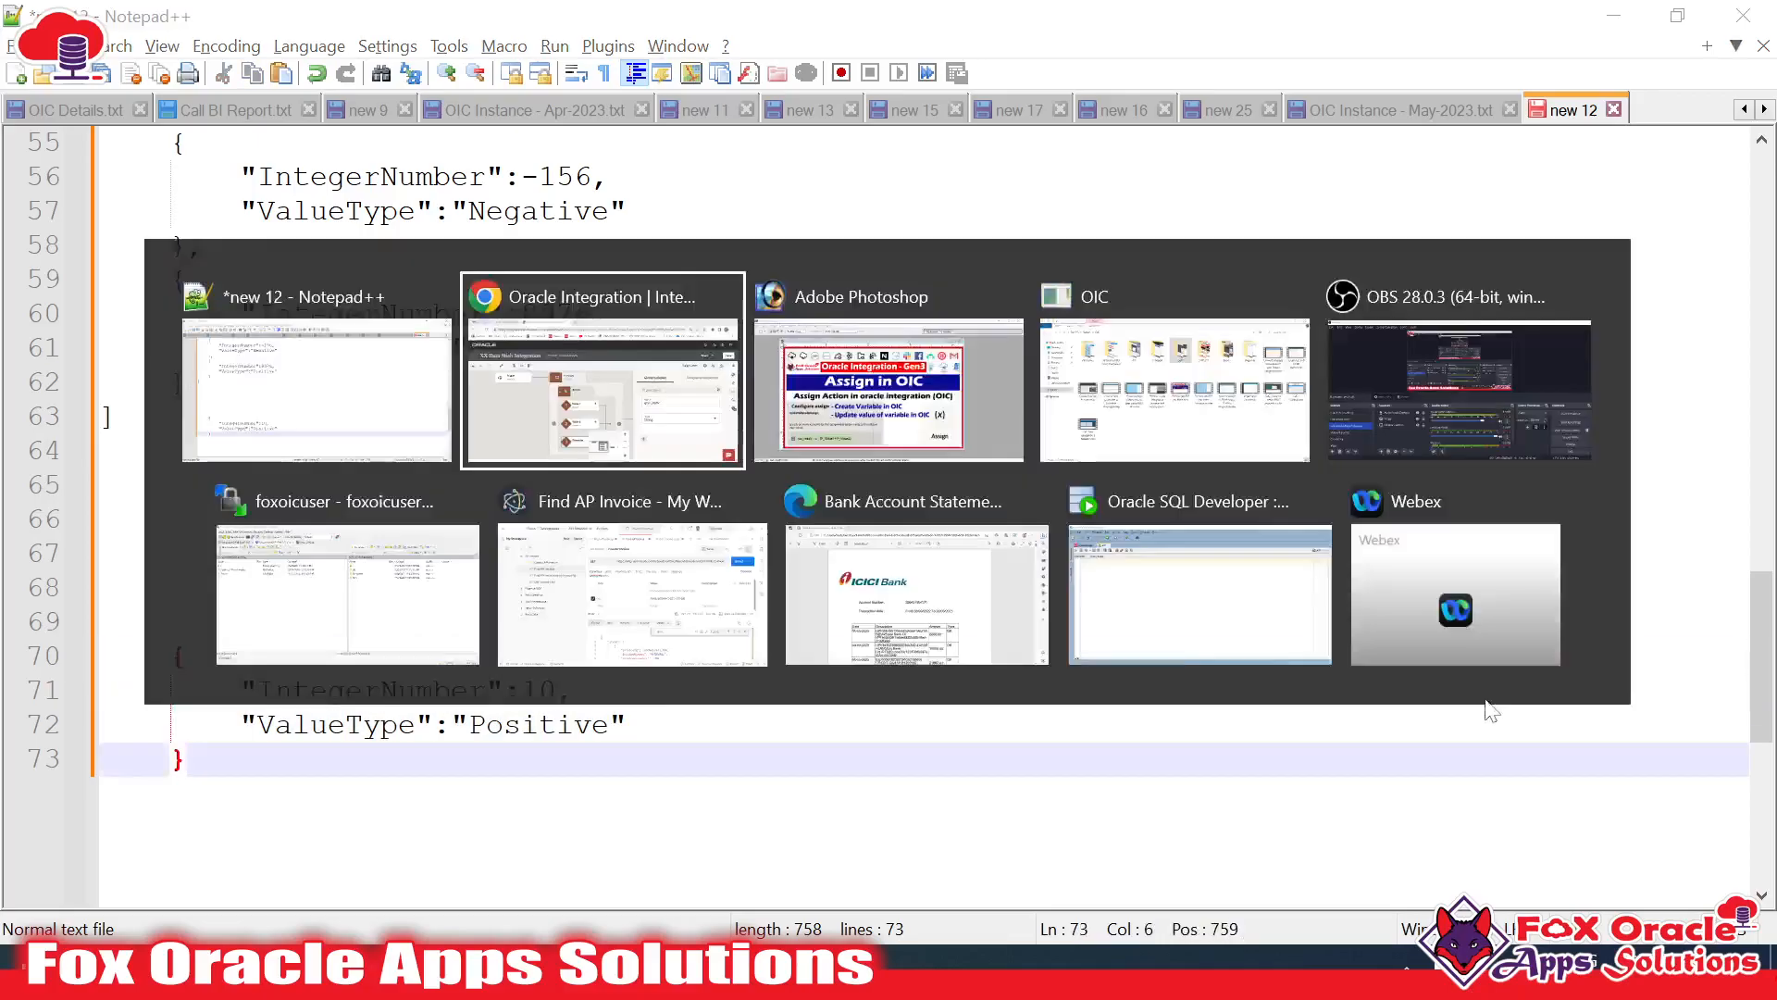
Set the data type of the global variable gvar_items to Object
left_click(1391, 668)
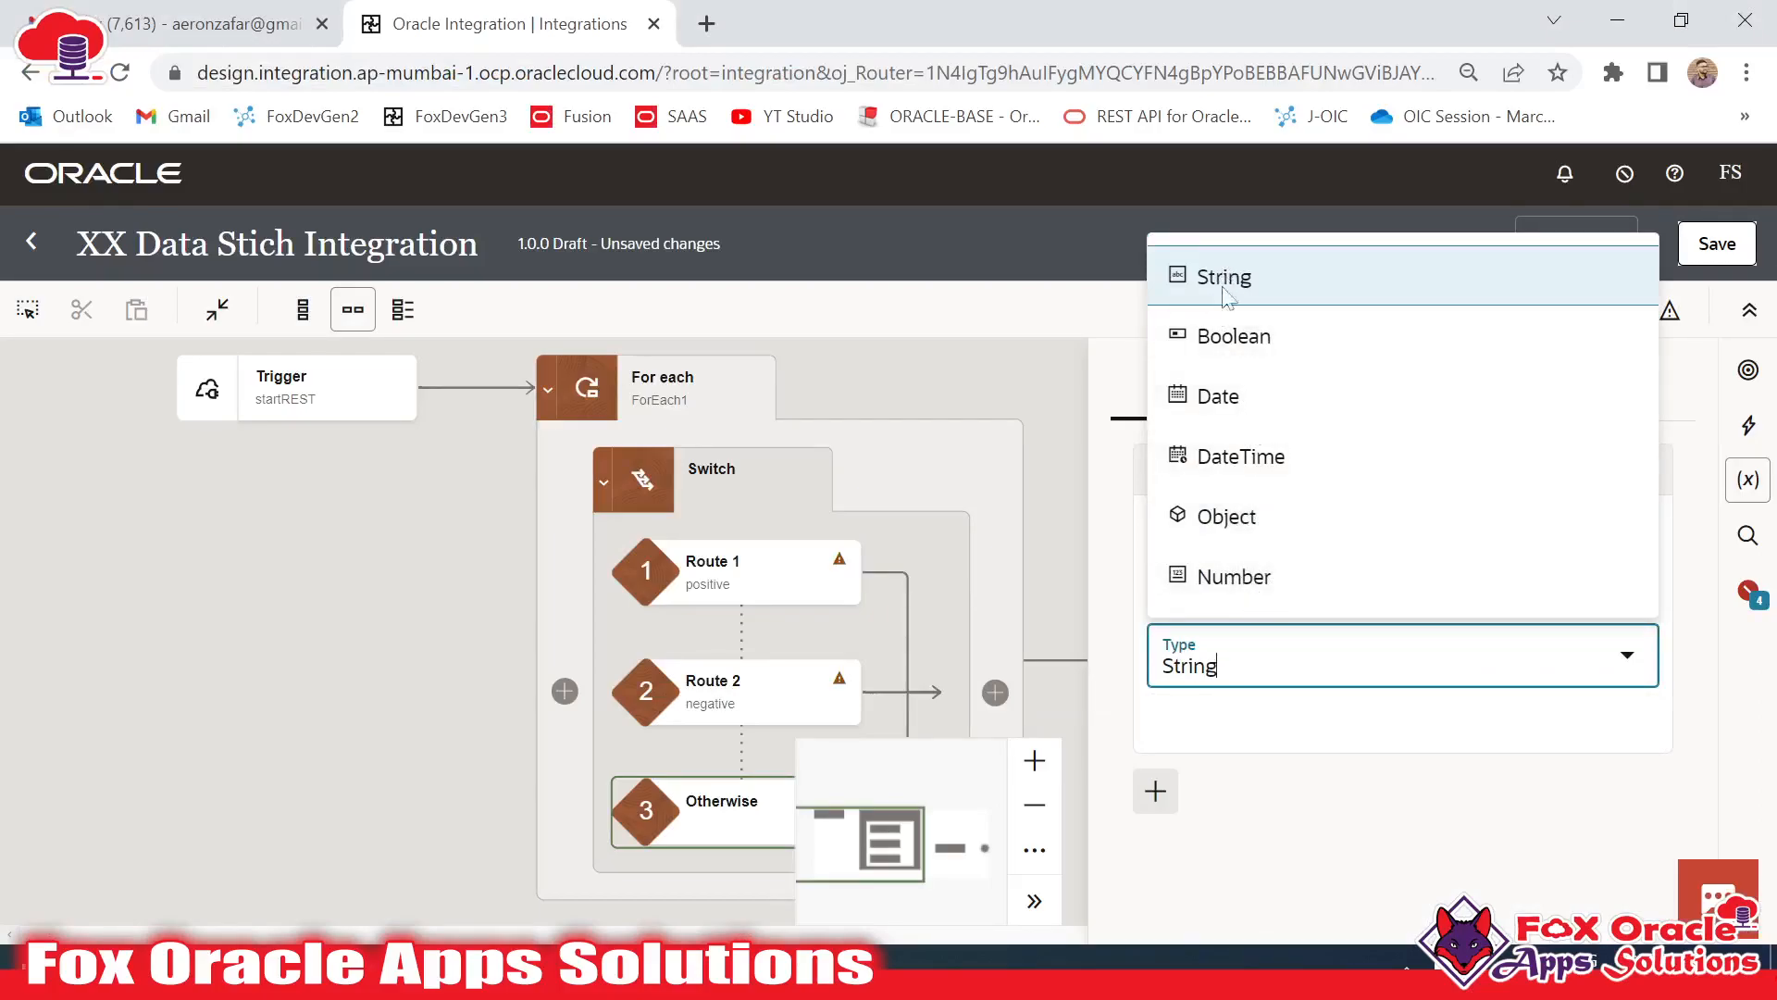
left_click(1231, 537)
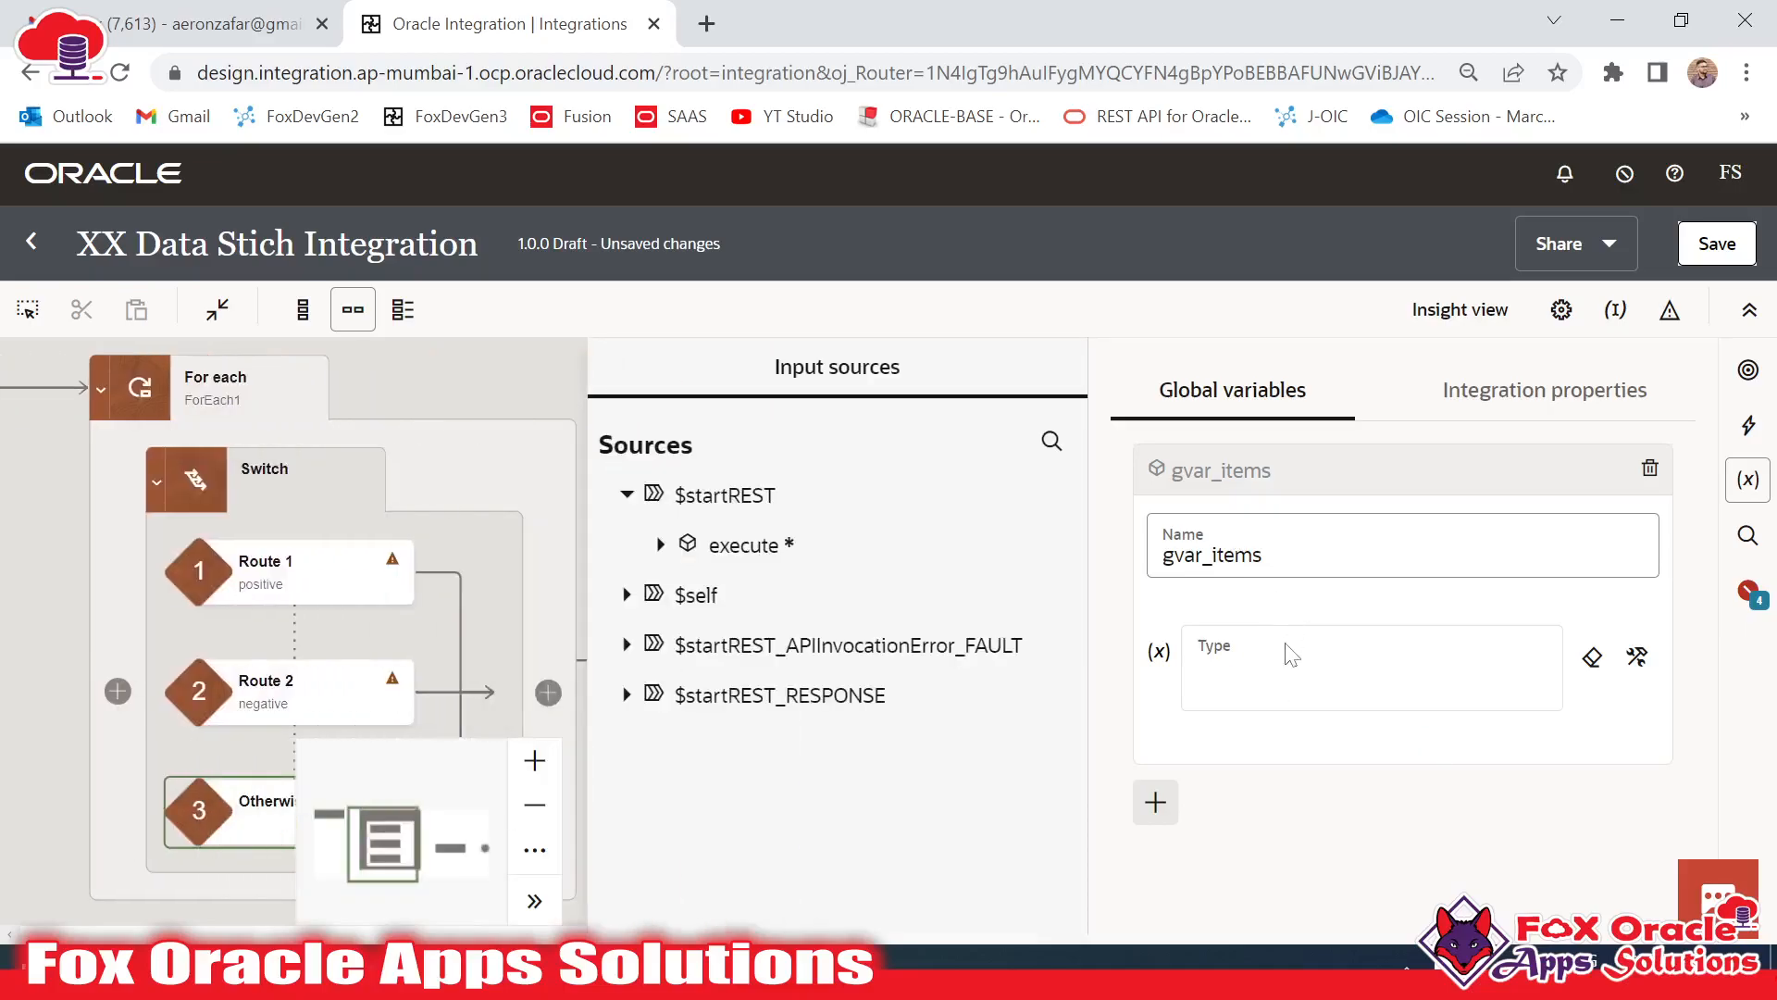
left_click(1291, 653)
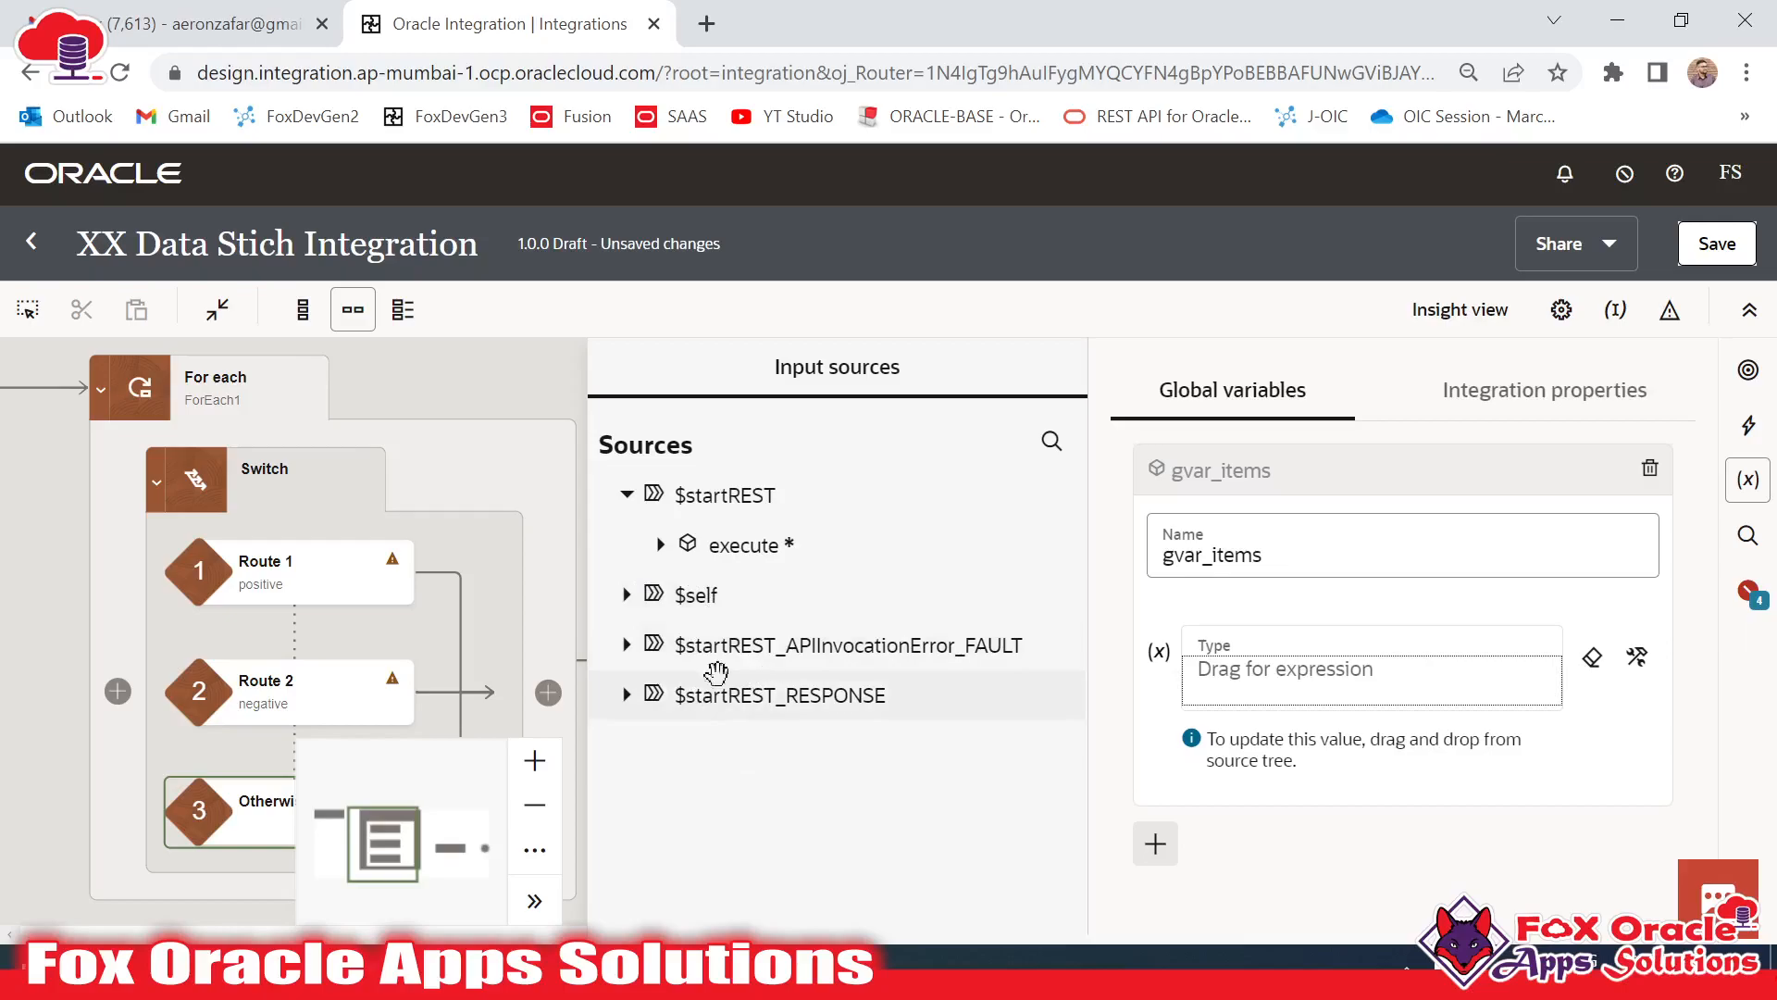
Check the sample JSON array in Notepad++, and define gvar_items with topLevelArray from $startREST_RESPONSE's response-wrapper in Oracle Integration
key("alt+Tab")
scroll(888, 516, "up", 6)
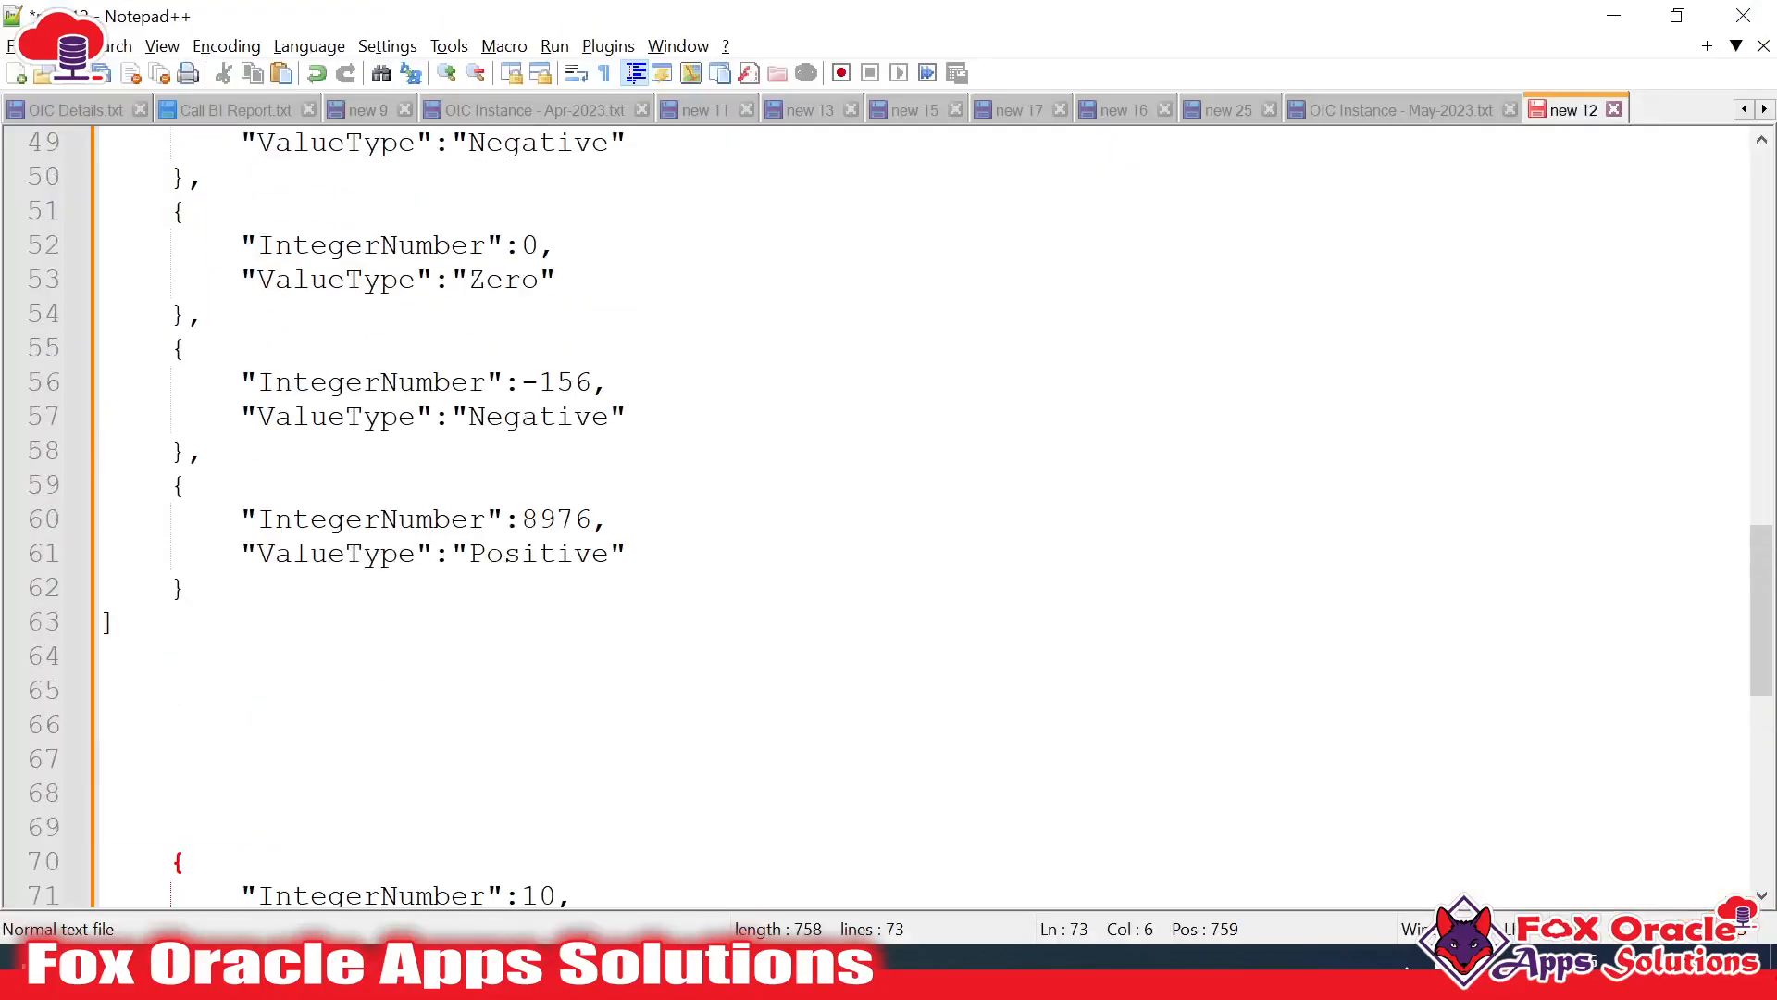
left_click_drag(135, 246, 258, 382)
key("alt+Tab")
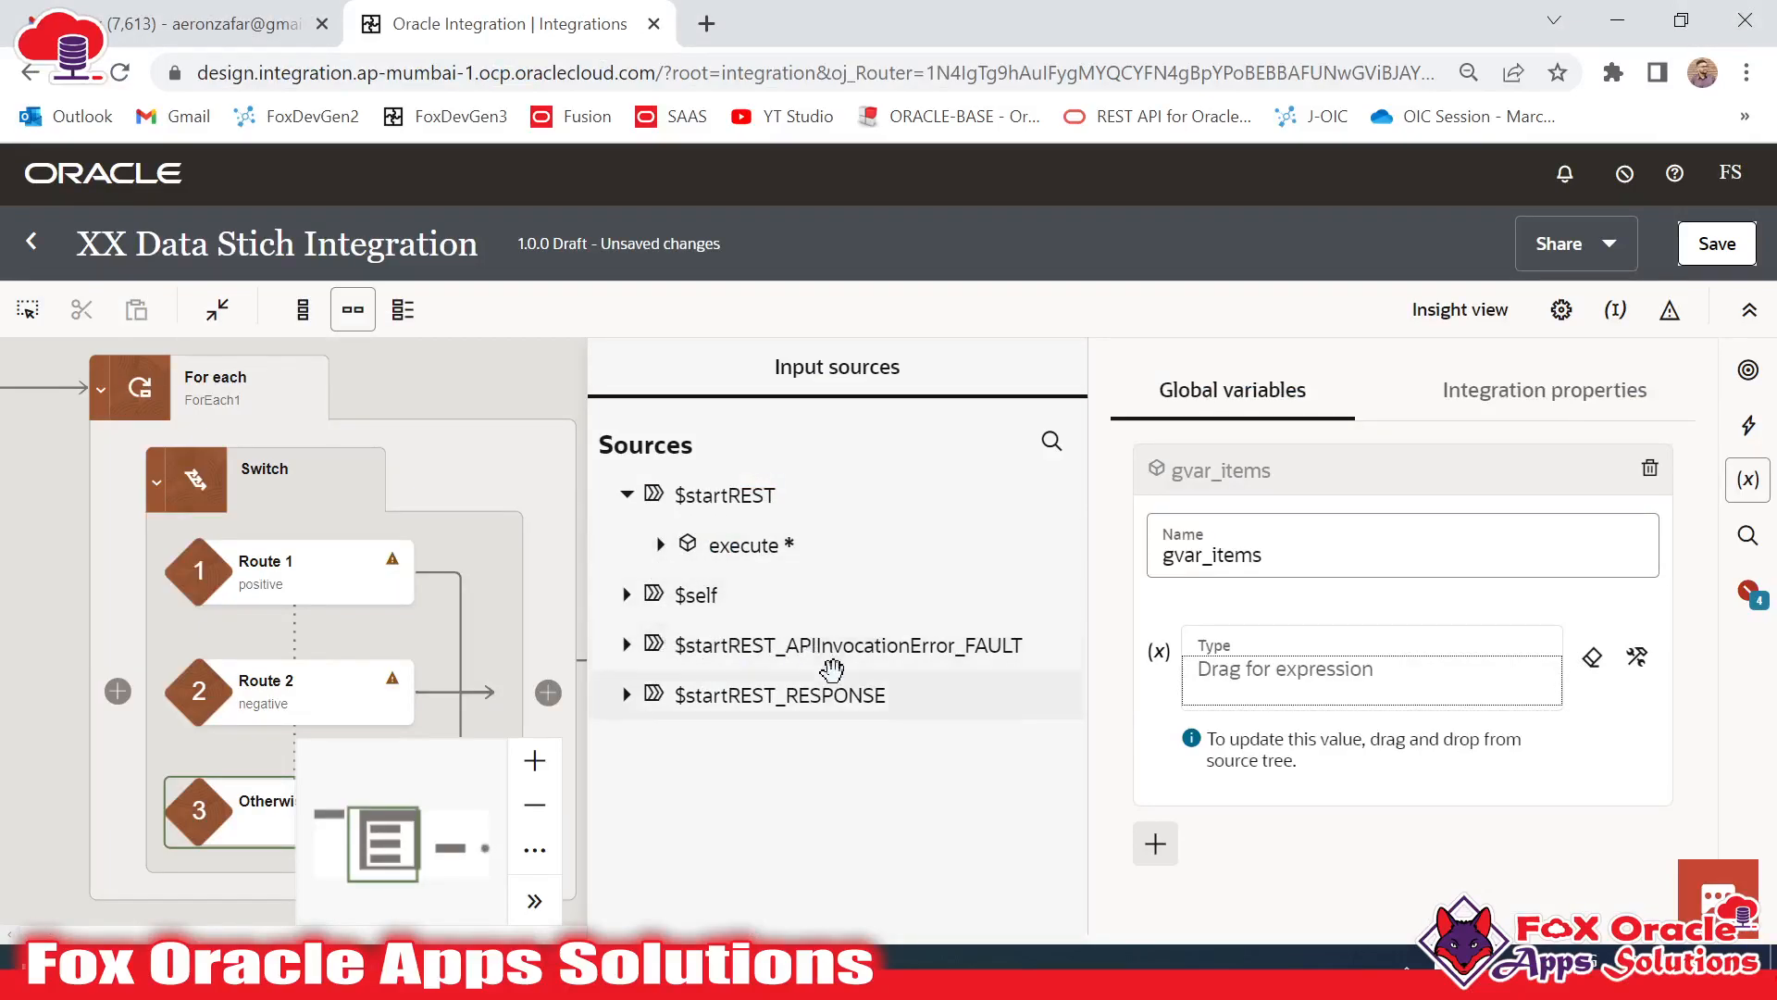
left_click(653, 699)
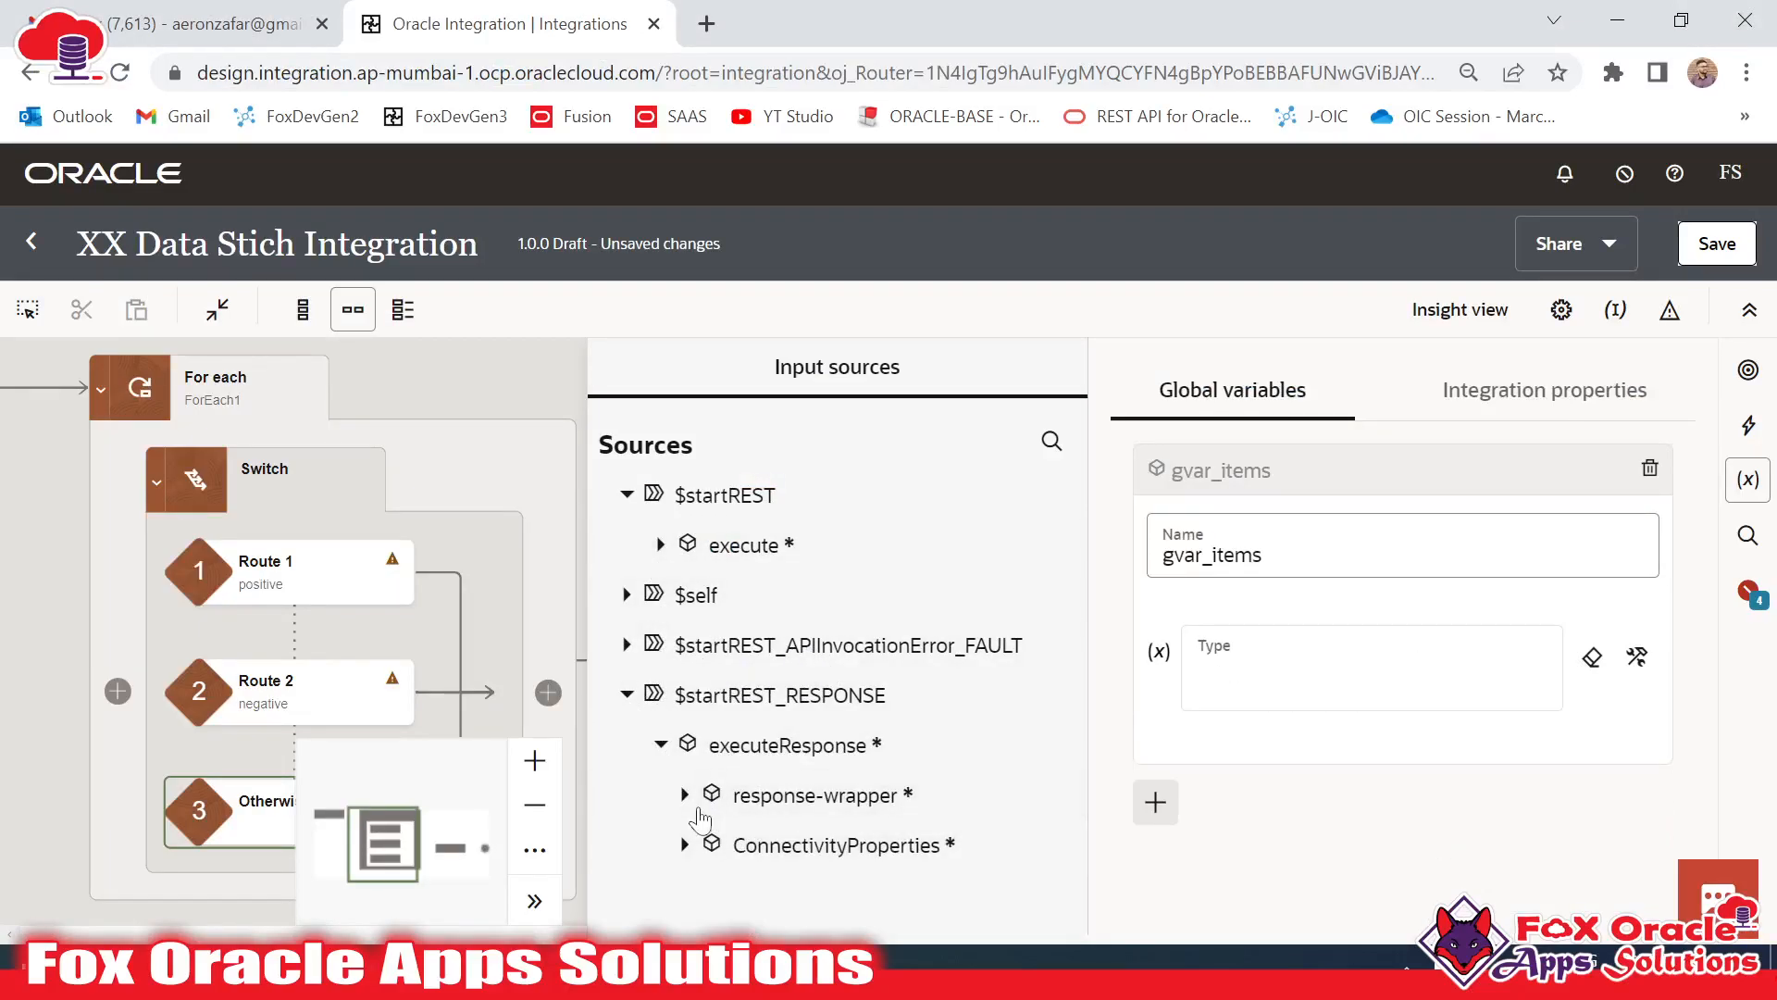
left_click(686, 796)
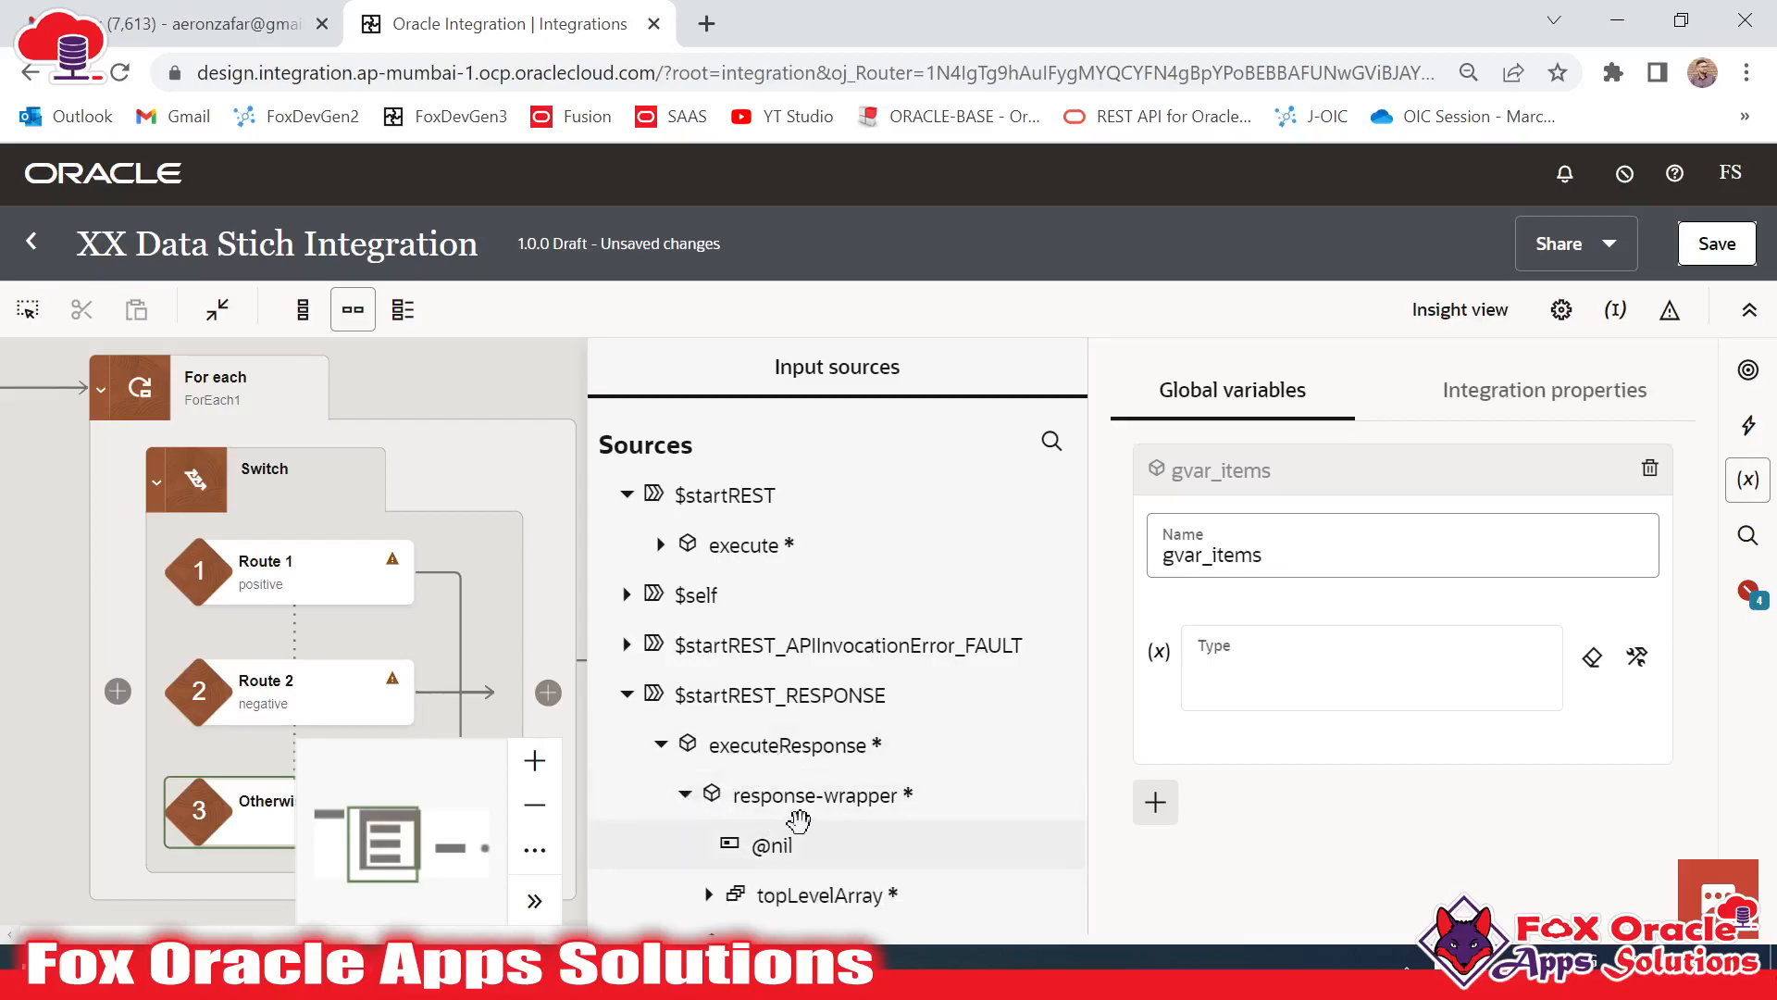
left_click(709, 894)
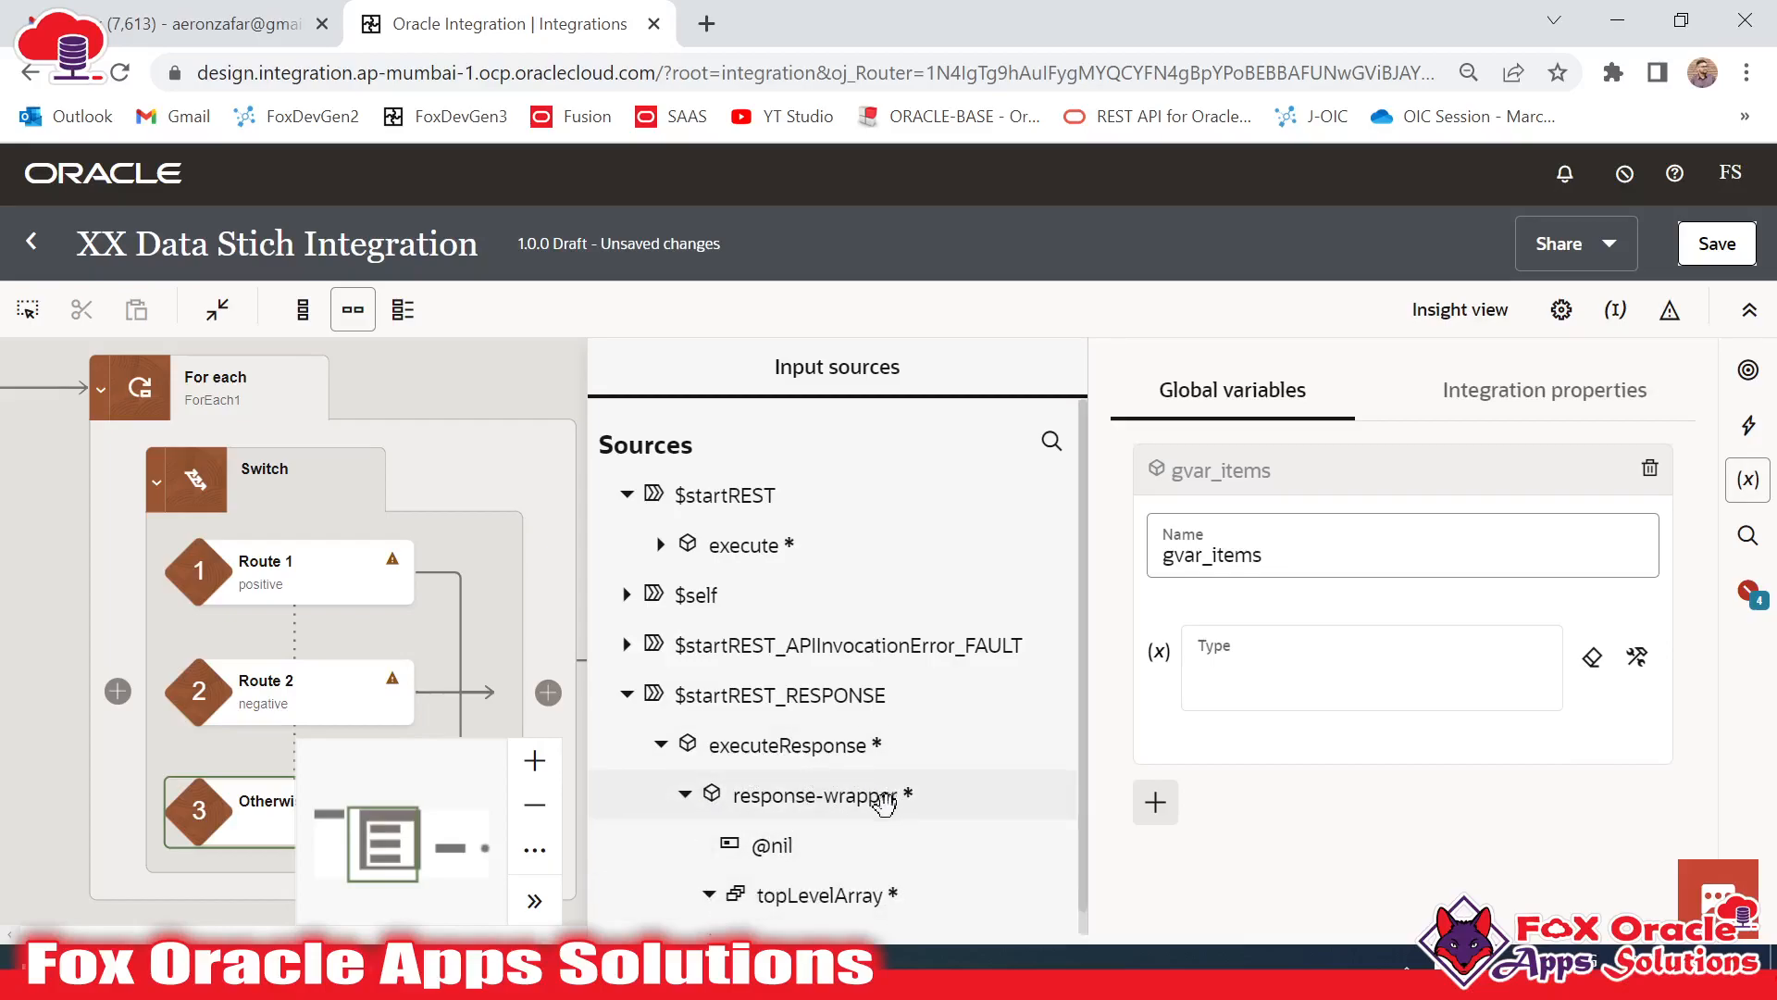
scroll(850, 793, "down", 2)
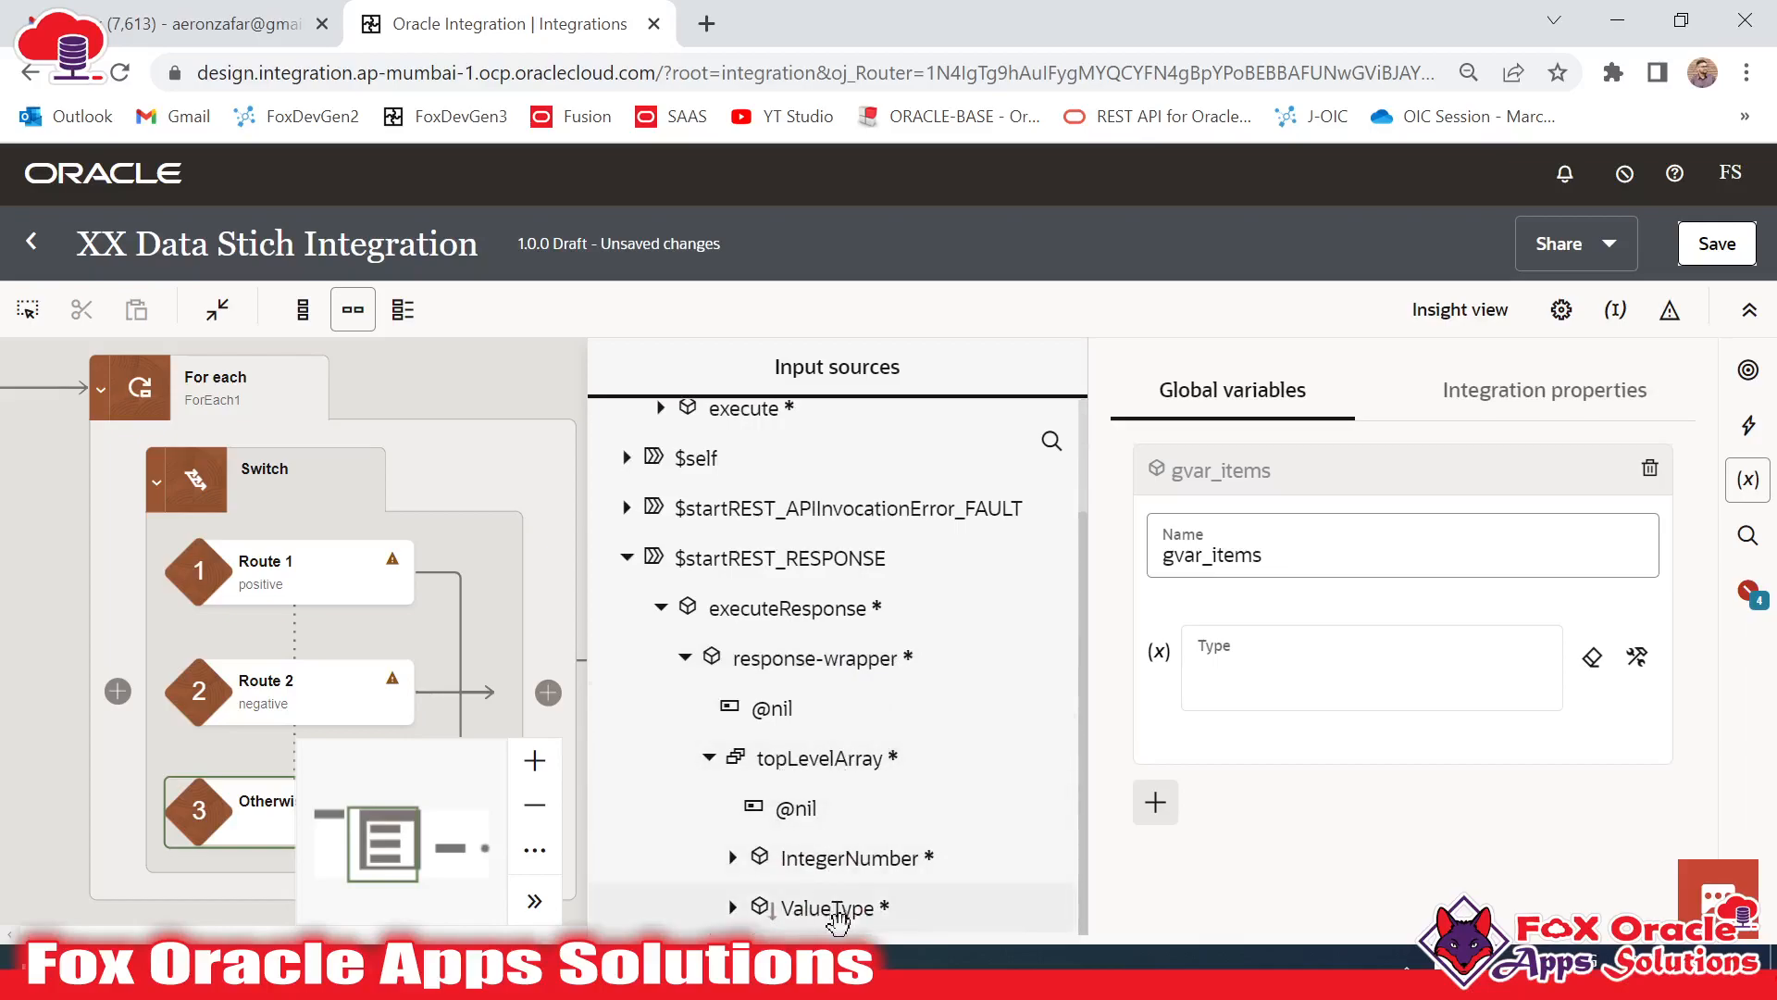
left_click_drag(819, 764, 1314, 680)
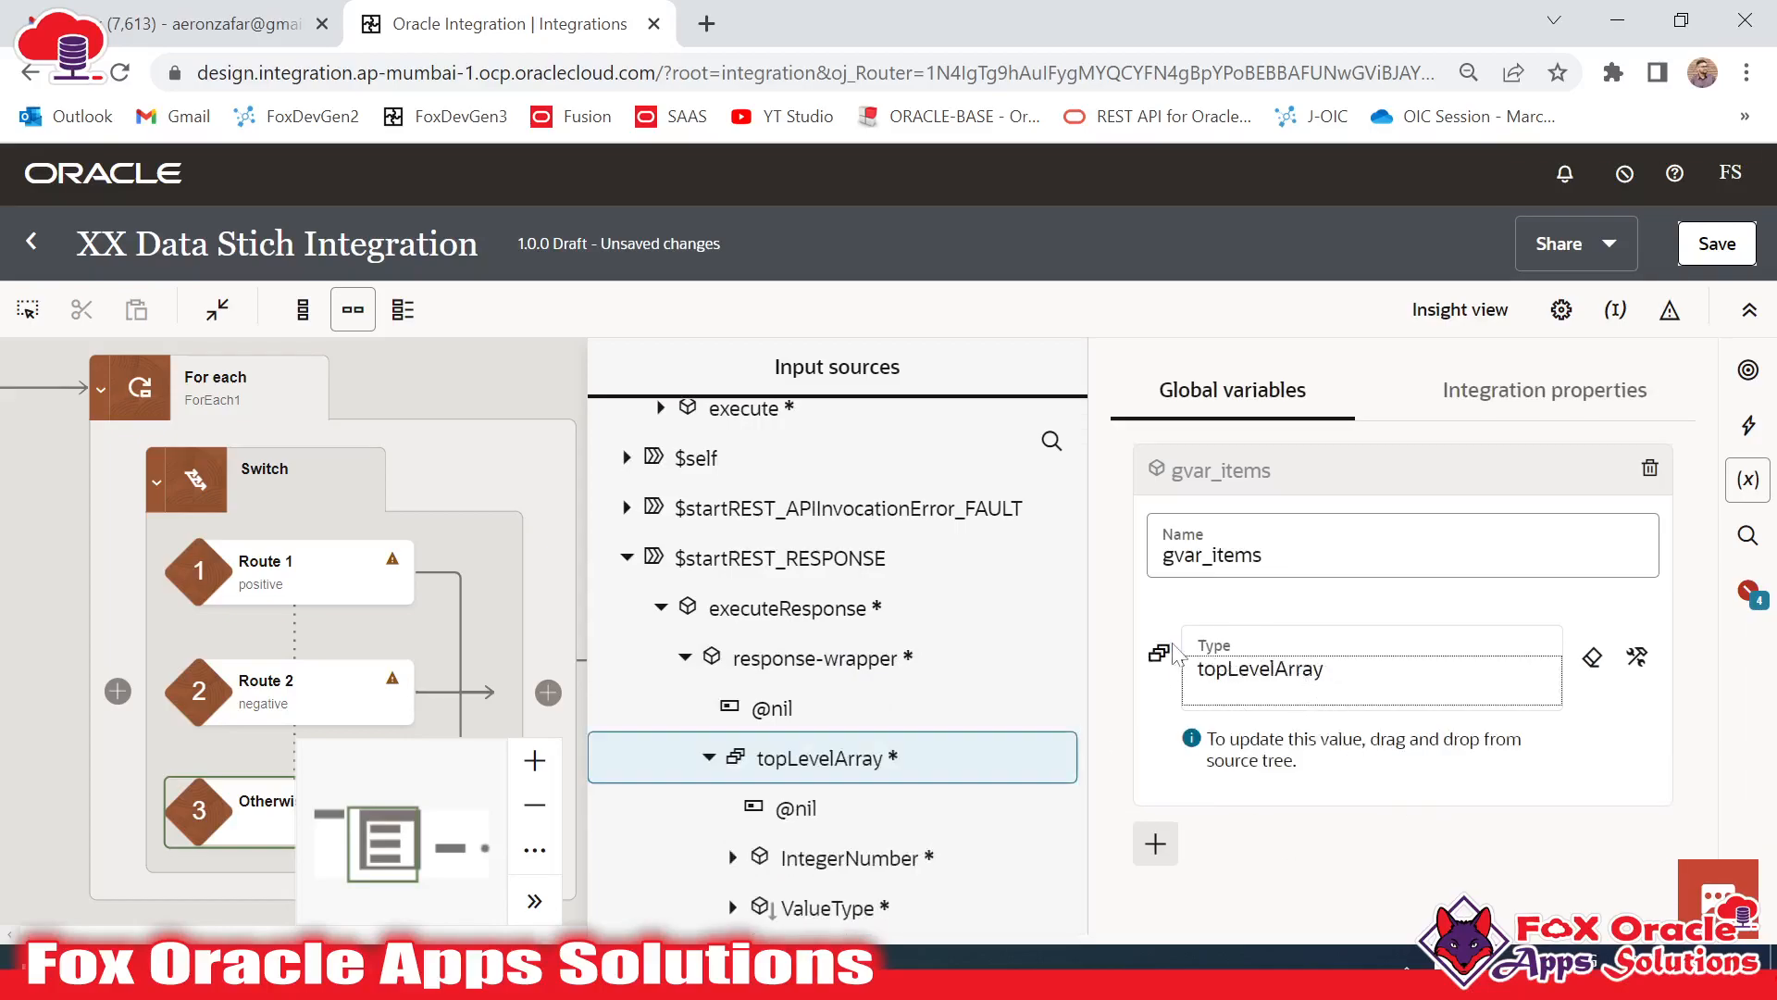
left_click(1296, 556)
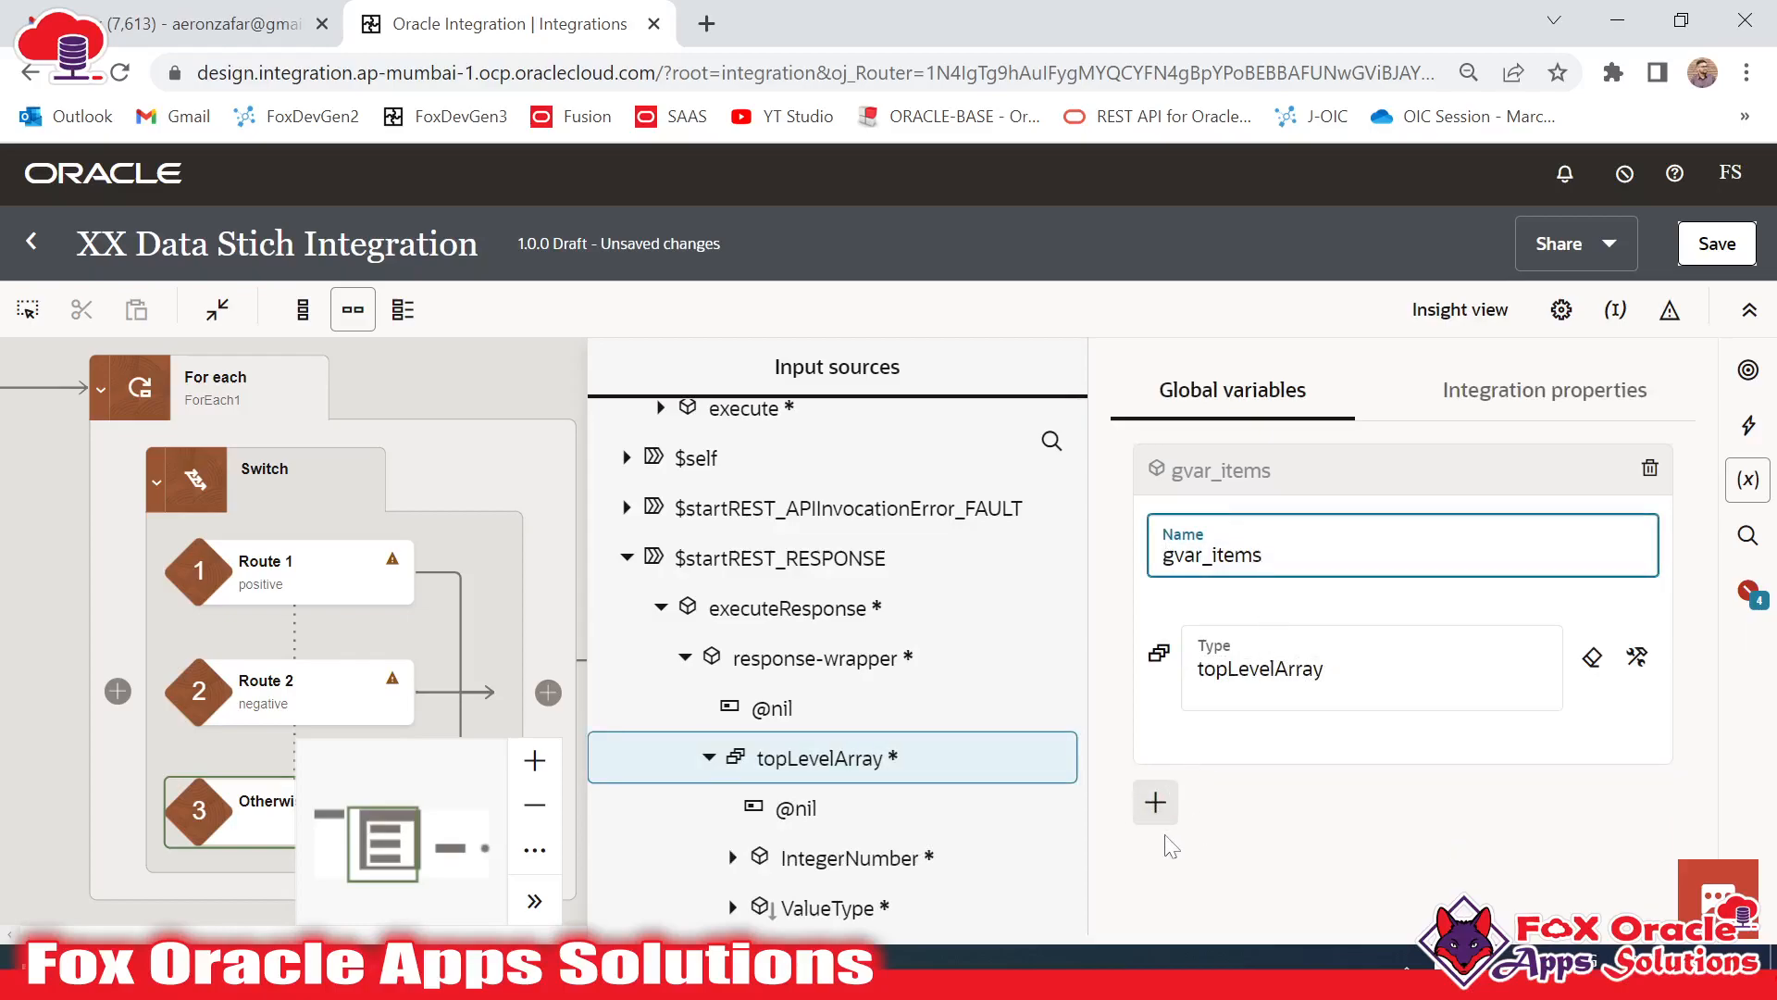
Add a second global variable named gvar_itemsArray with the type Object
left_click(1155, 802)
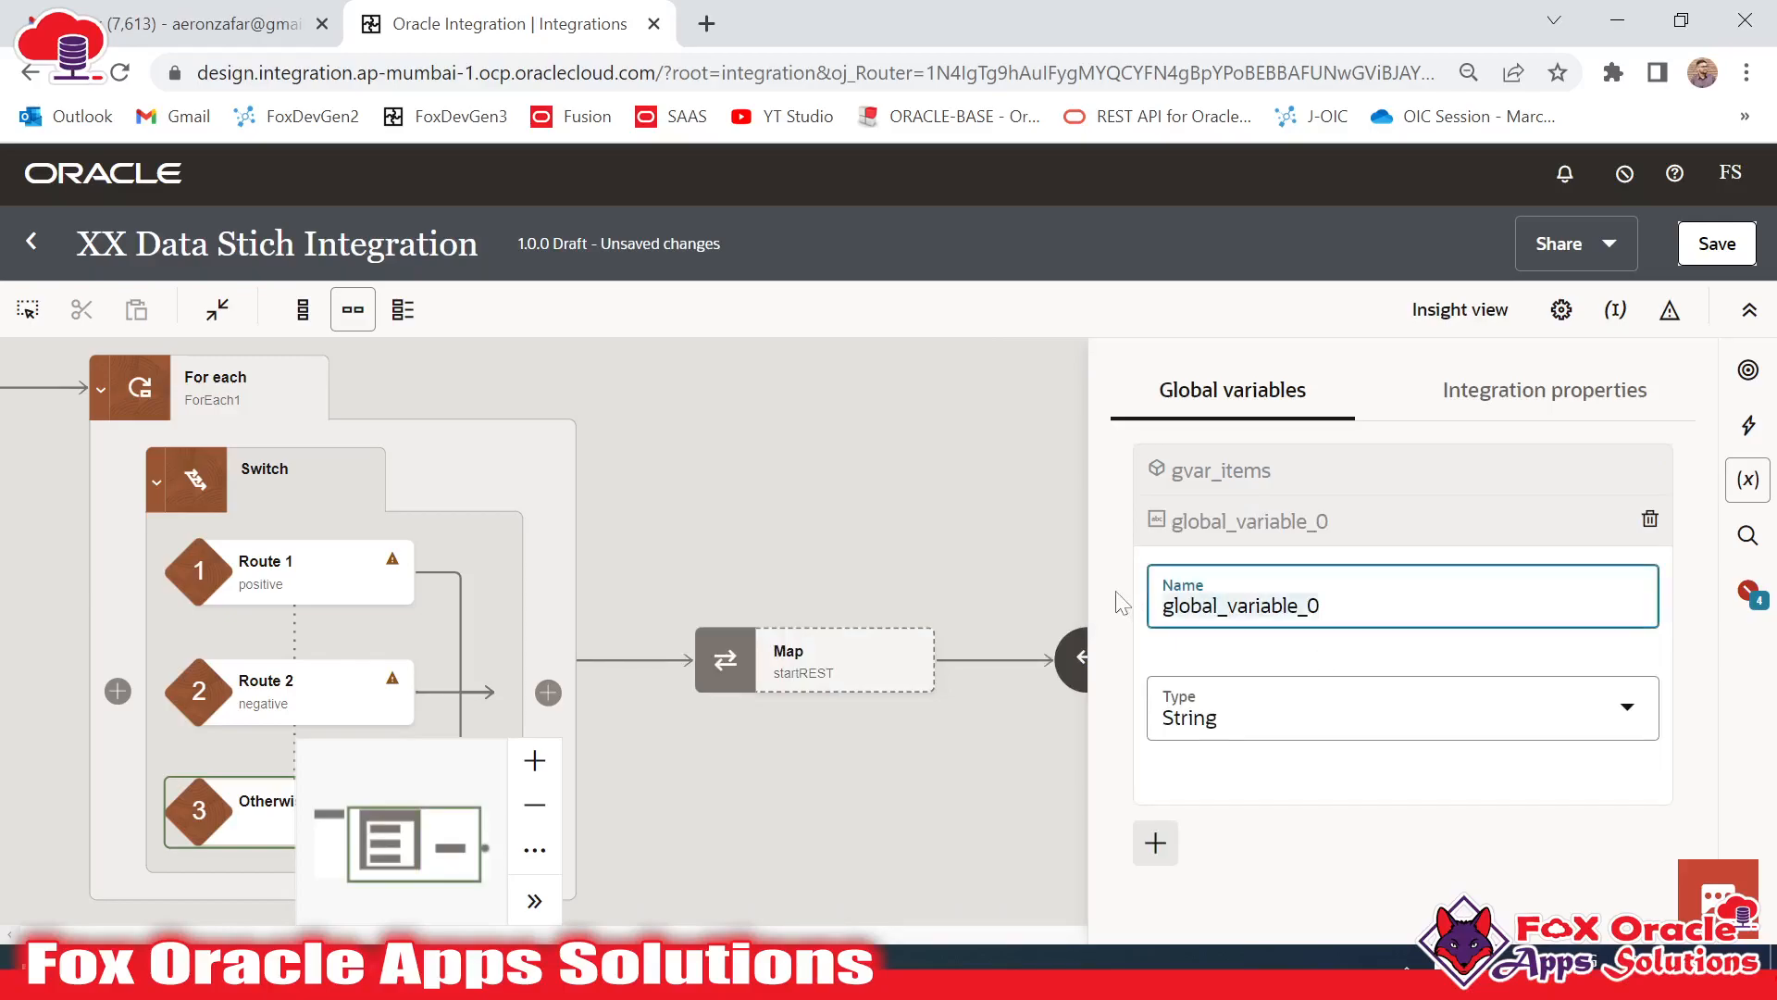
type("gvar_")
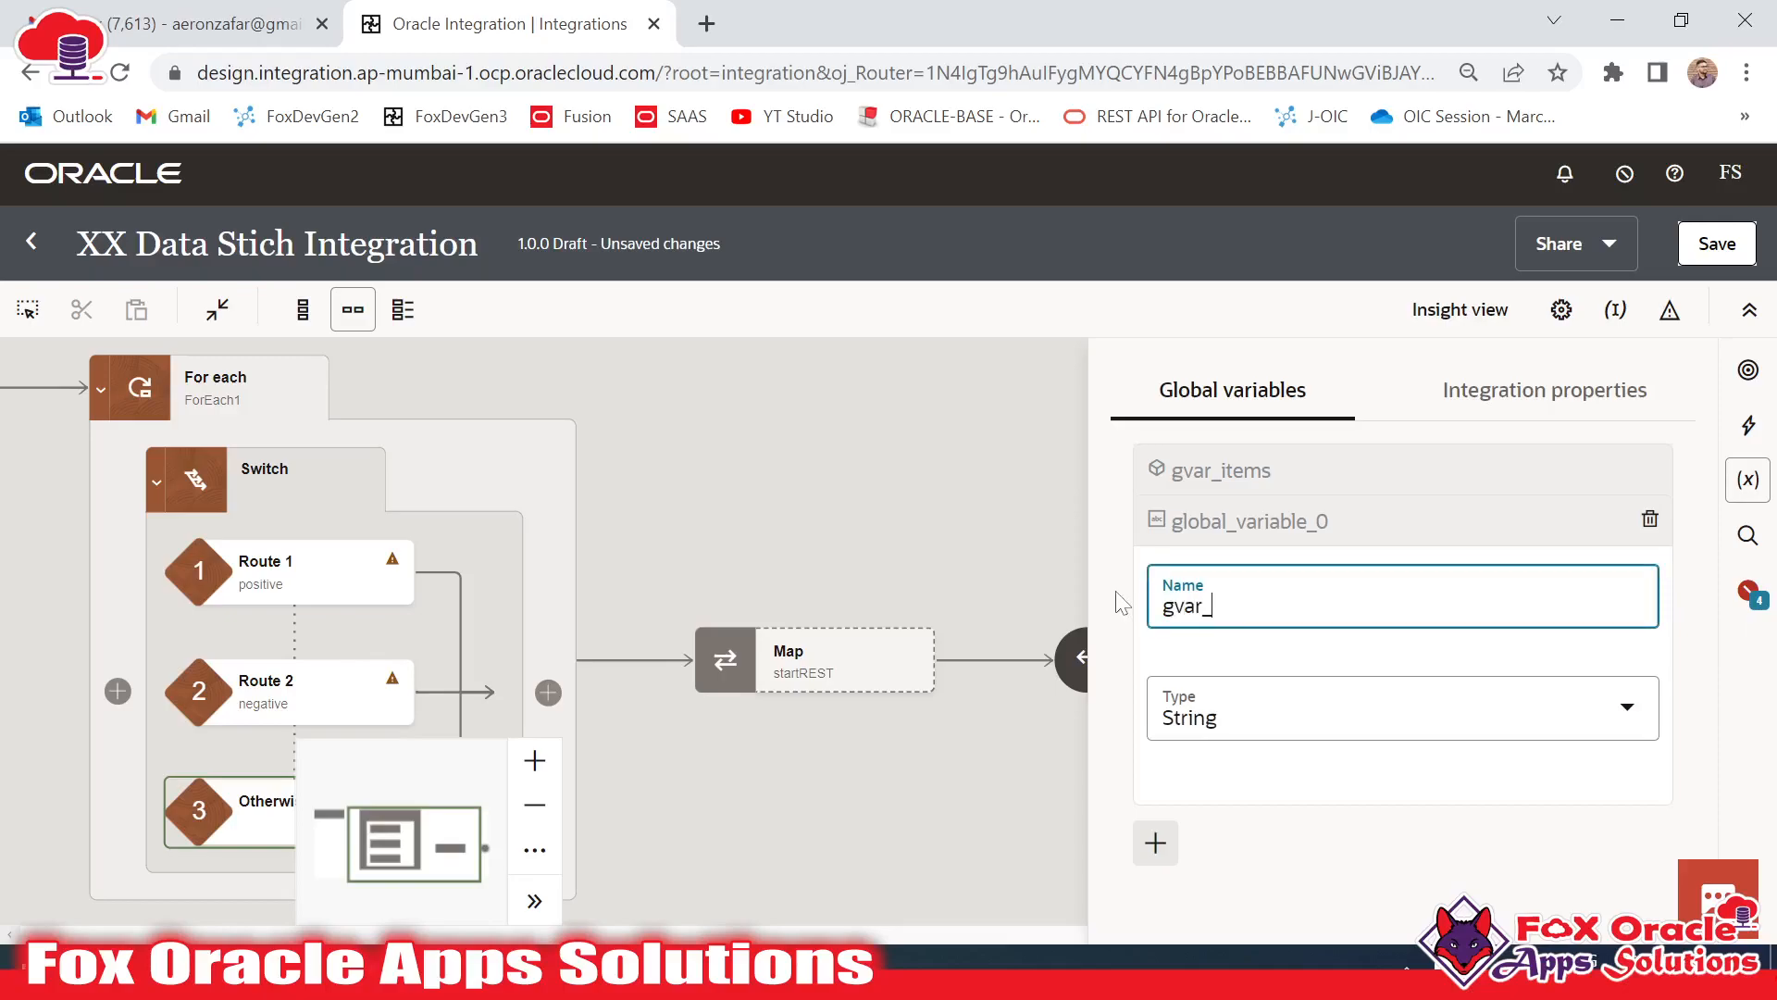
type("itemsArray")
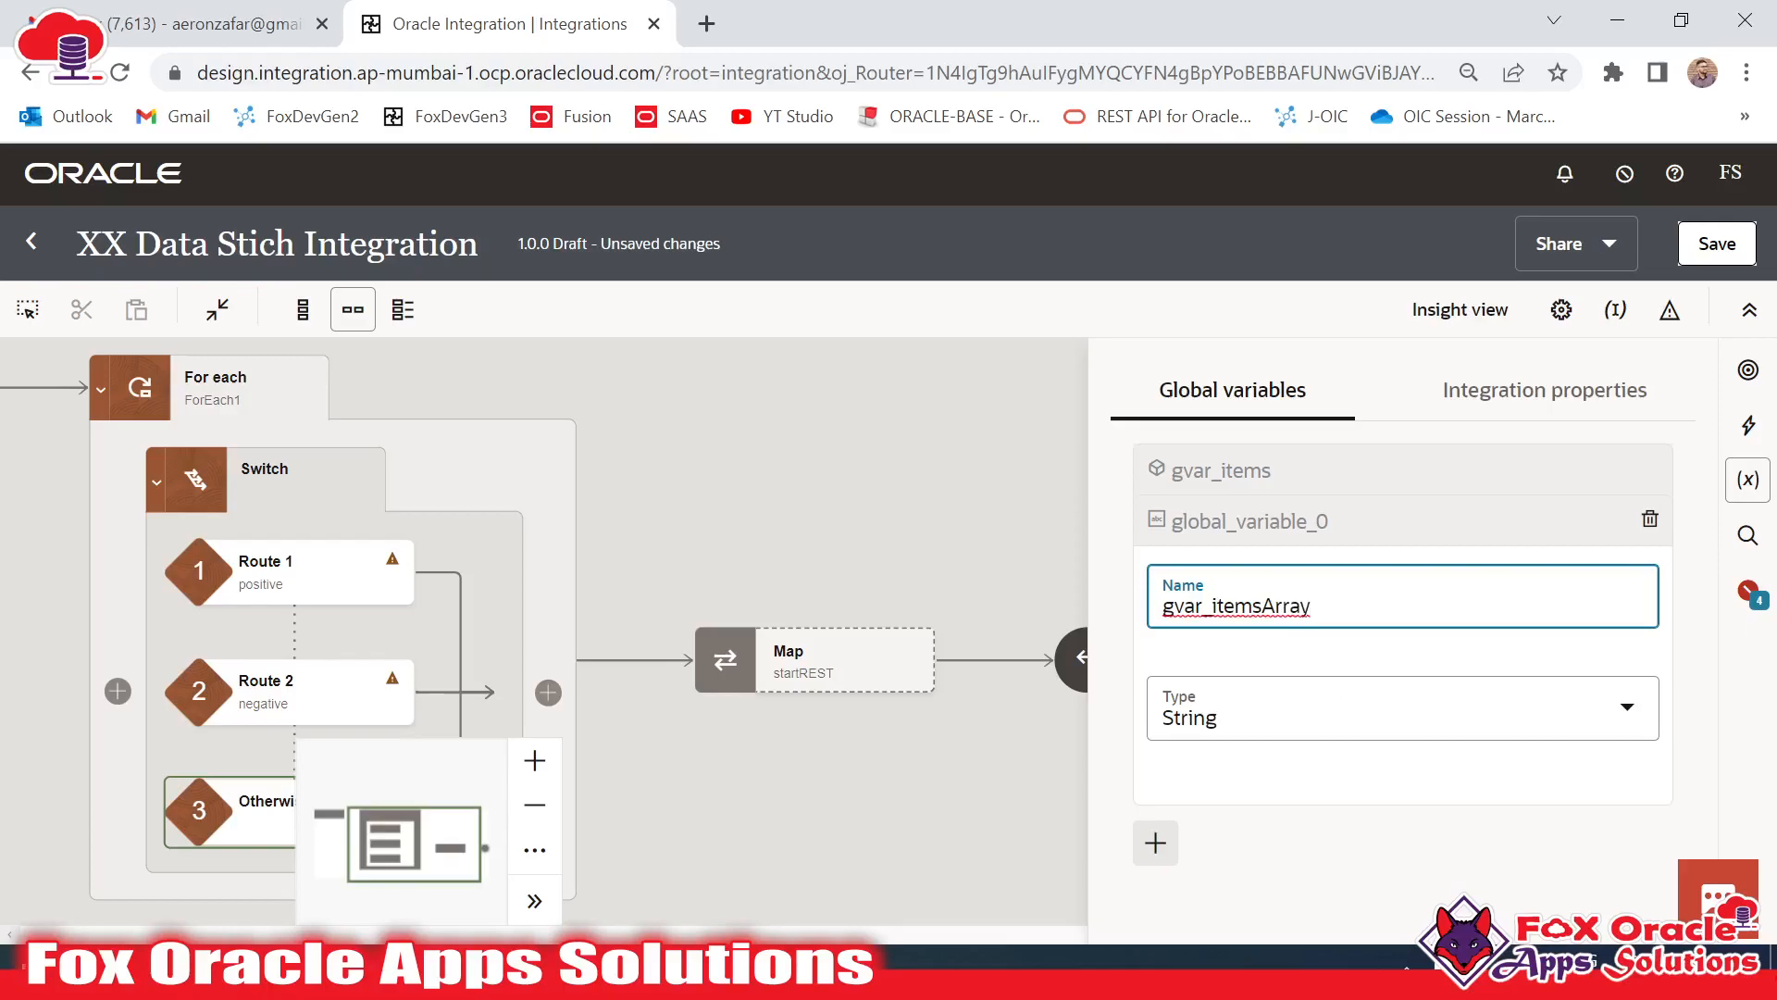
left_click(1288, 711)
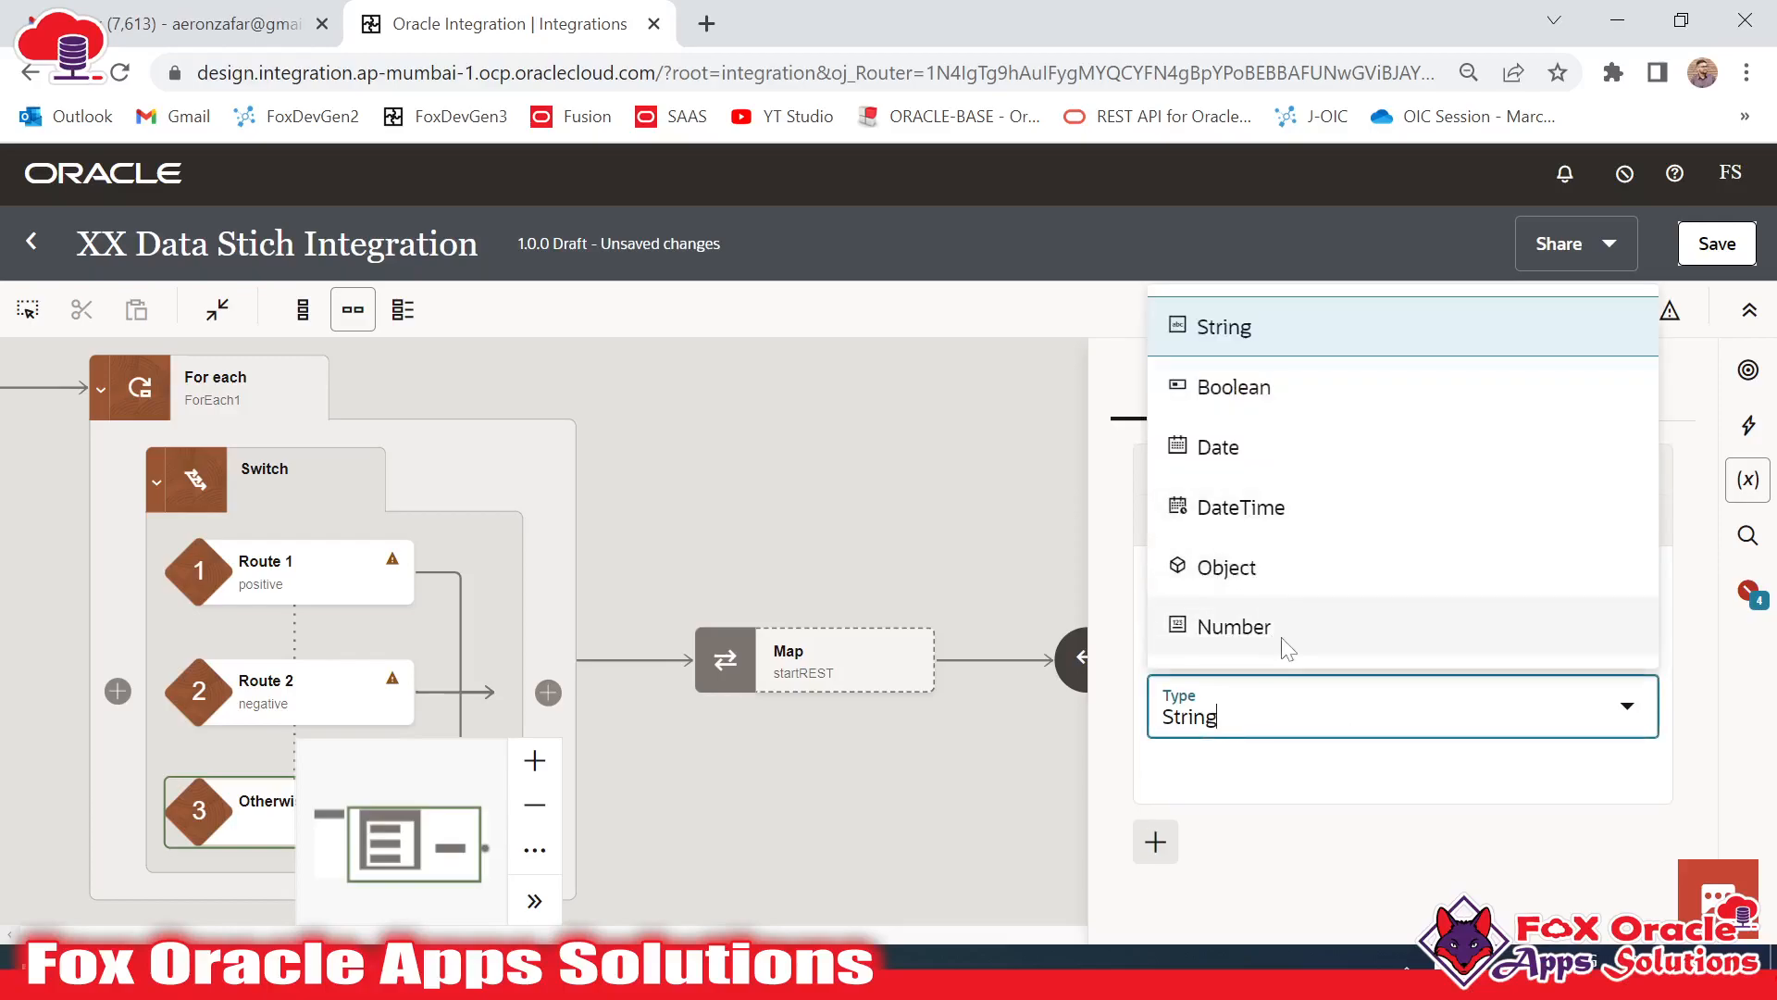
left_click(1241, 567)
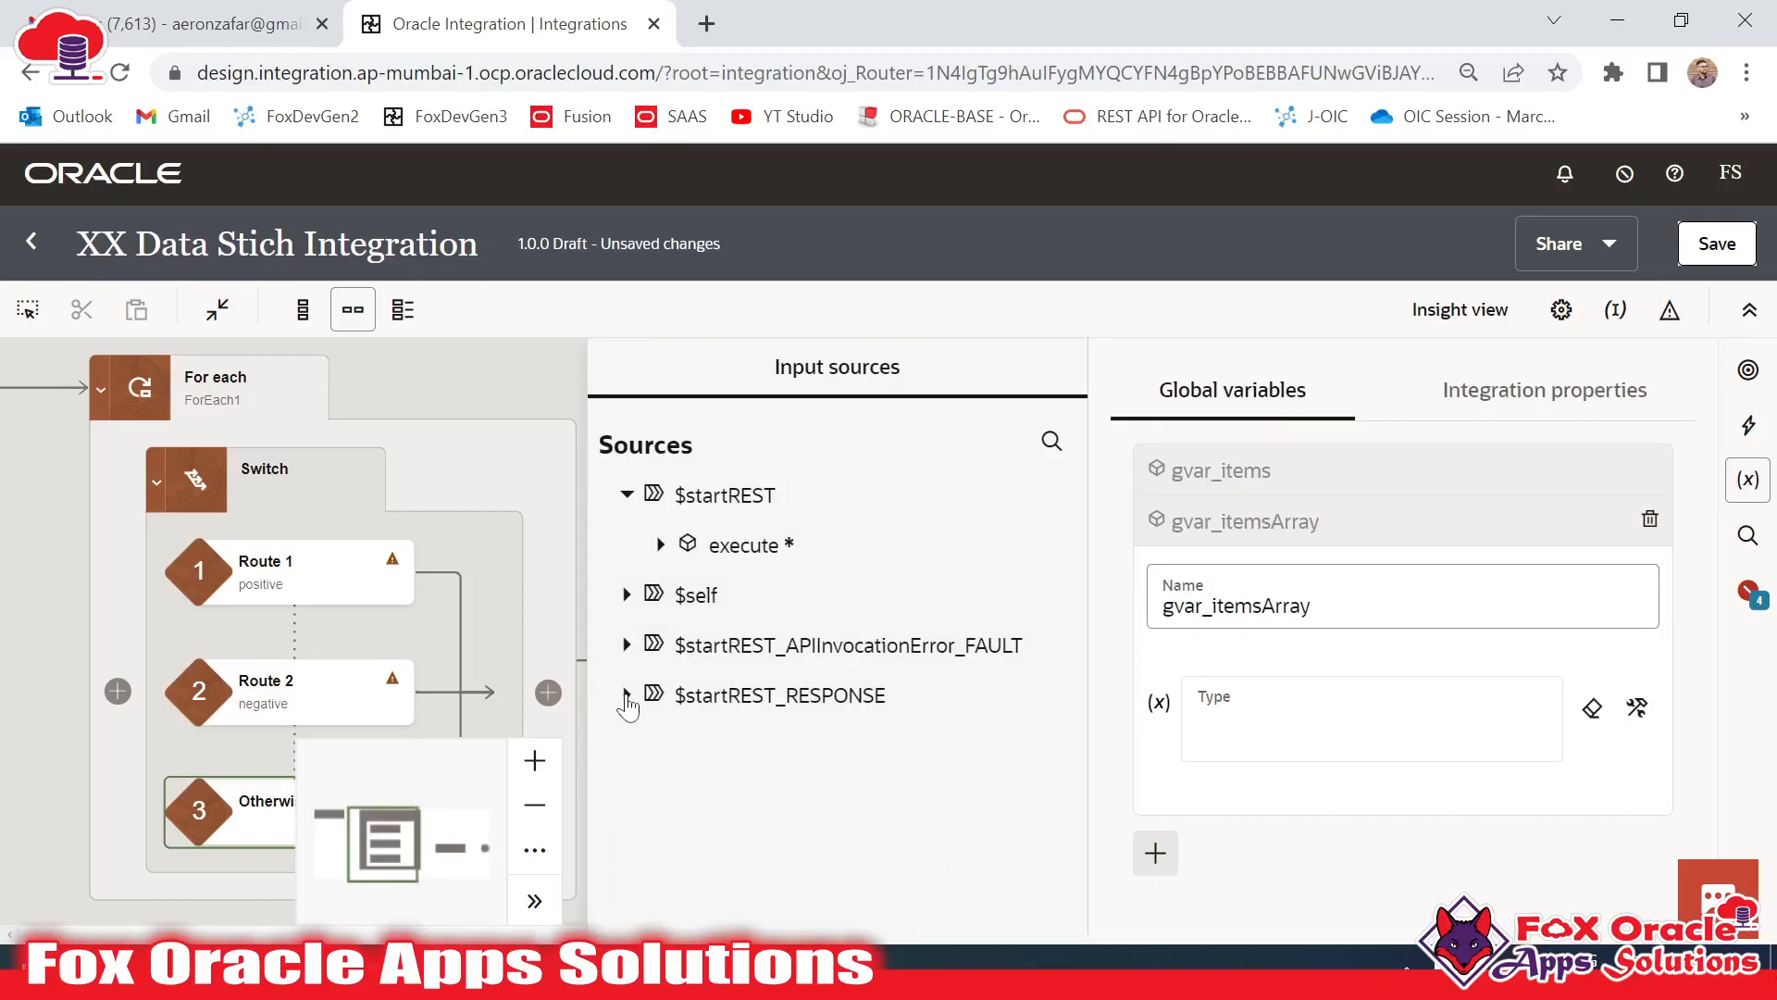
Try topLevelArray from $startREST_RESPONSE's response-wrapper as the type of gvar_itemsArray
left_click(627, 696)
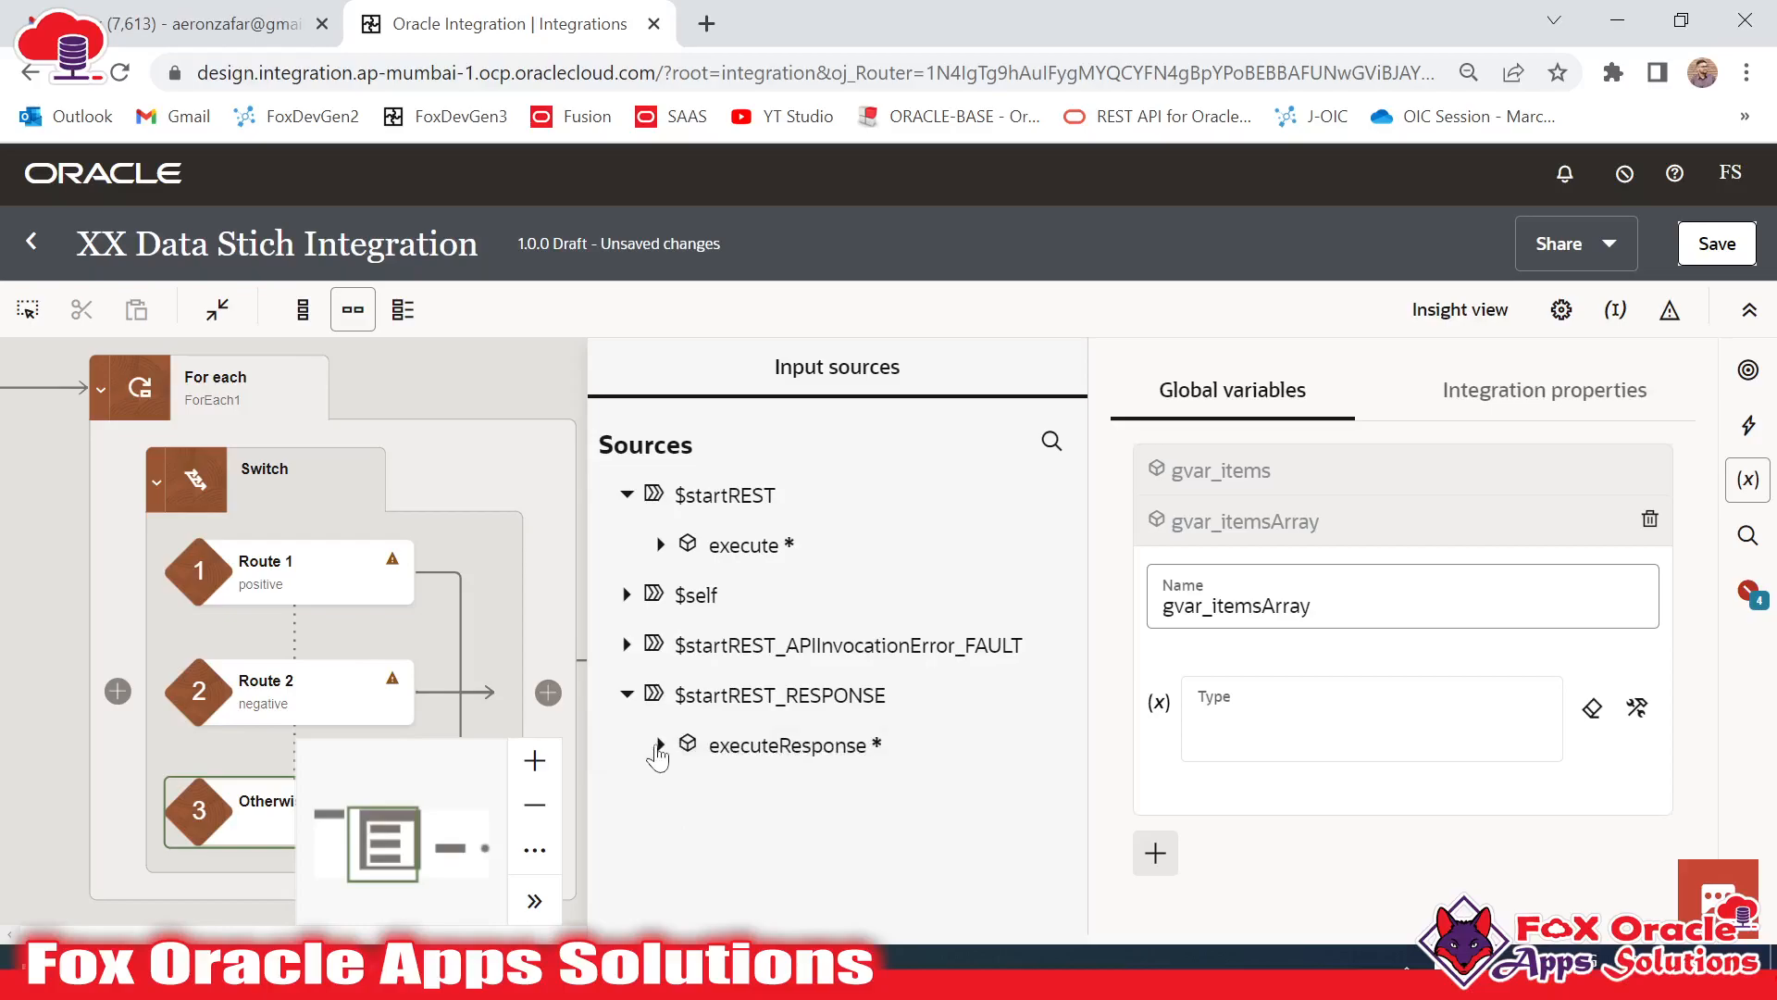
left_click(659, 746)
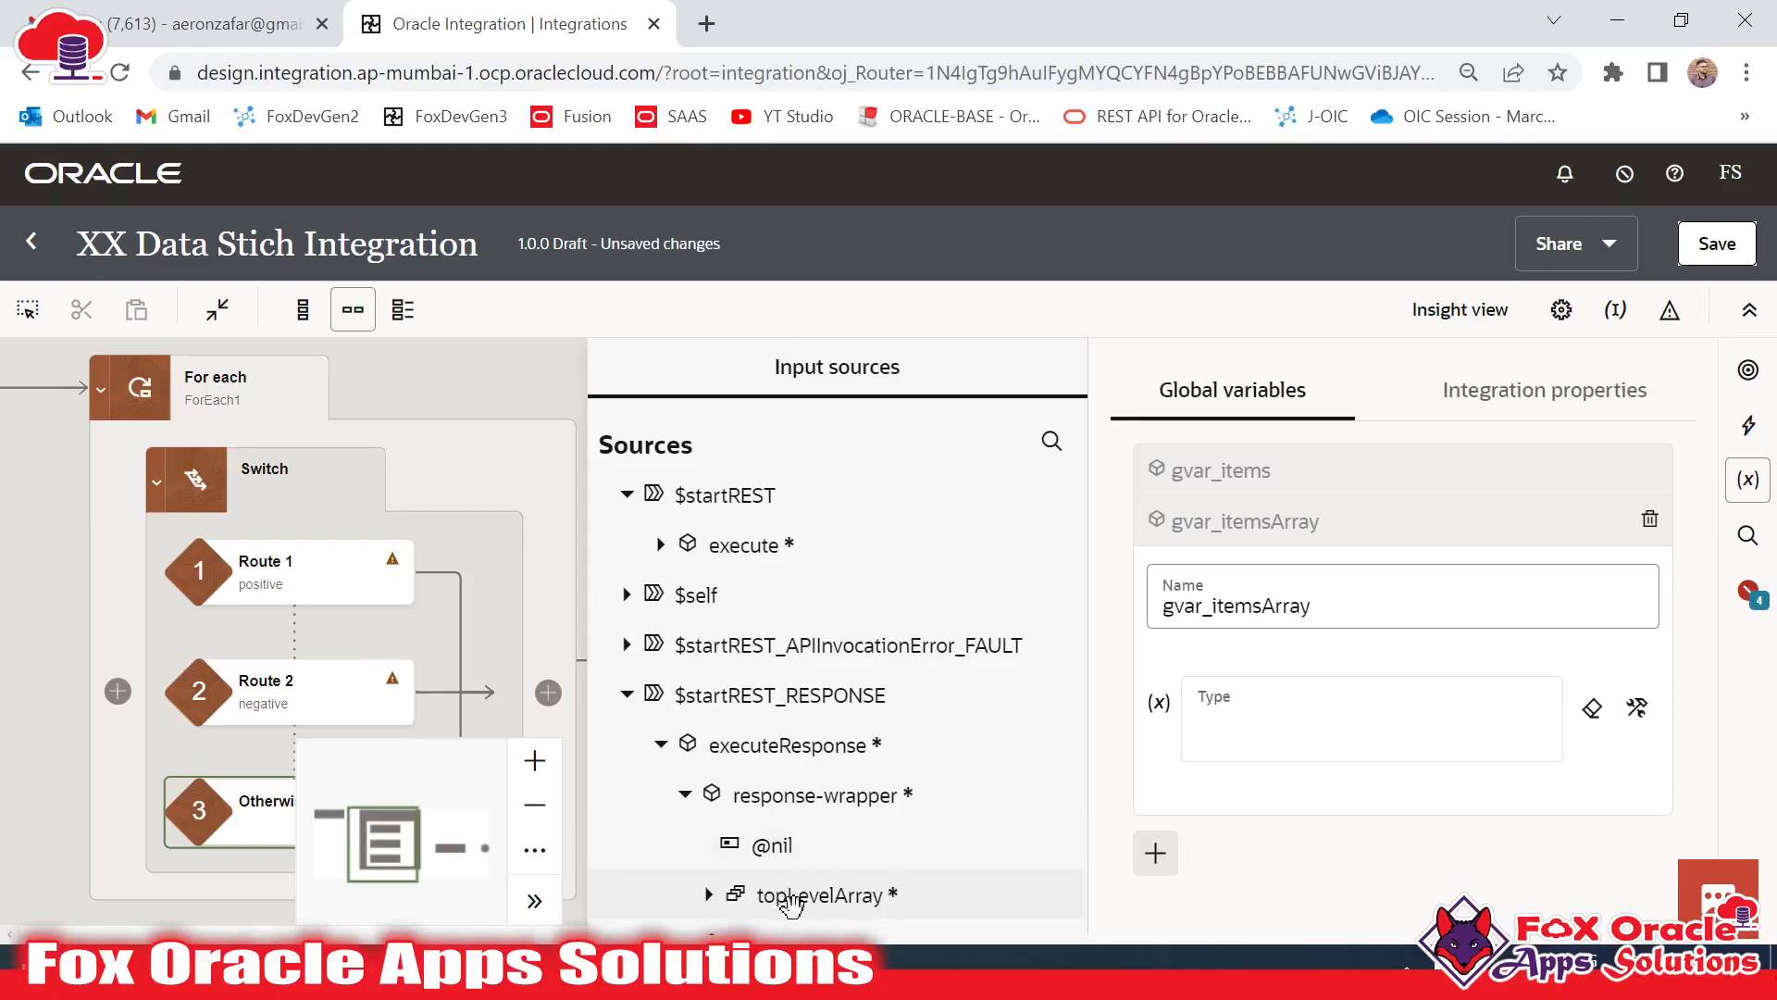
left_click(794, 904)
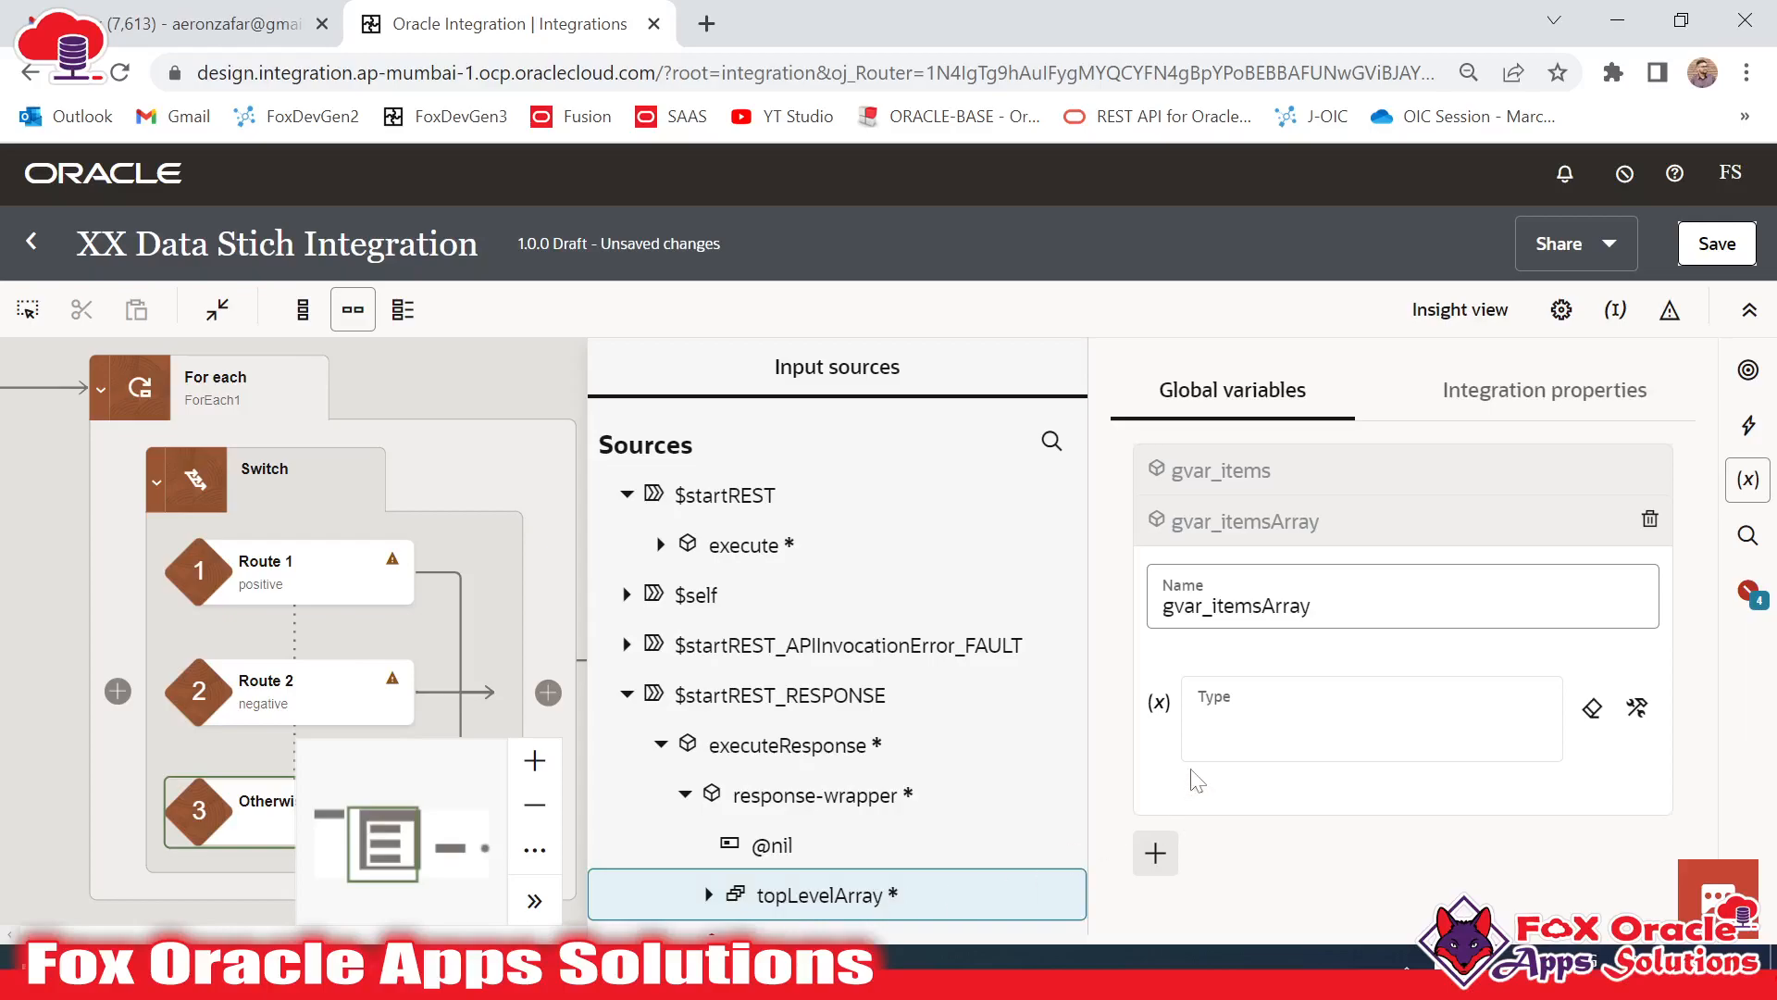
left_click_drag(832, 894, 1264, 728)
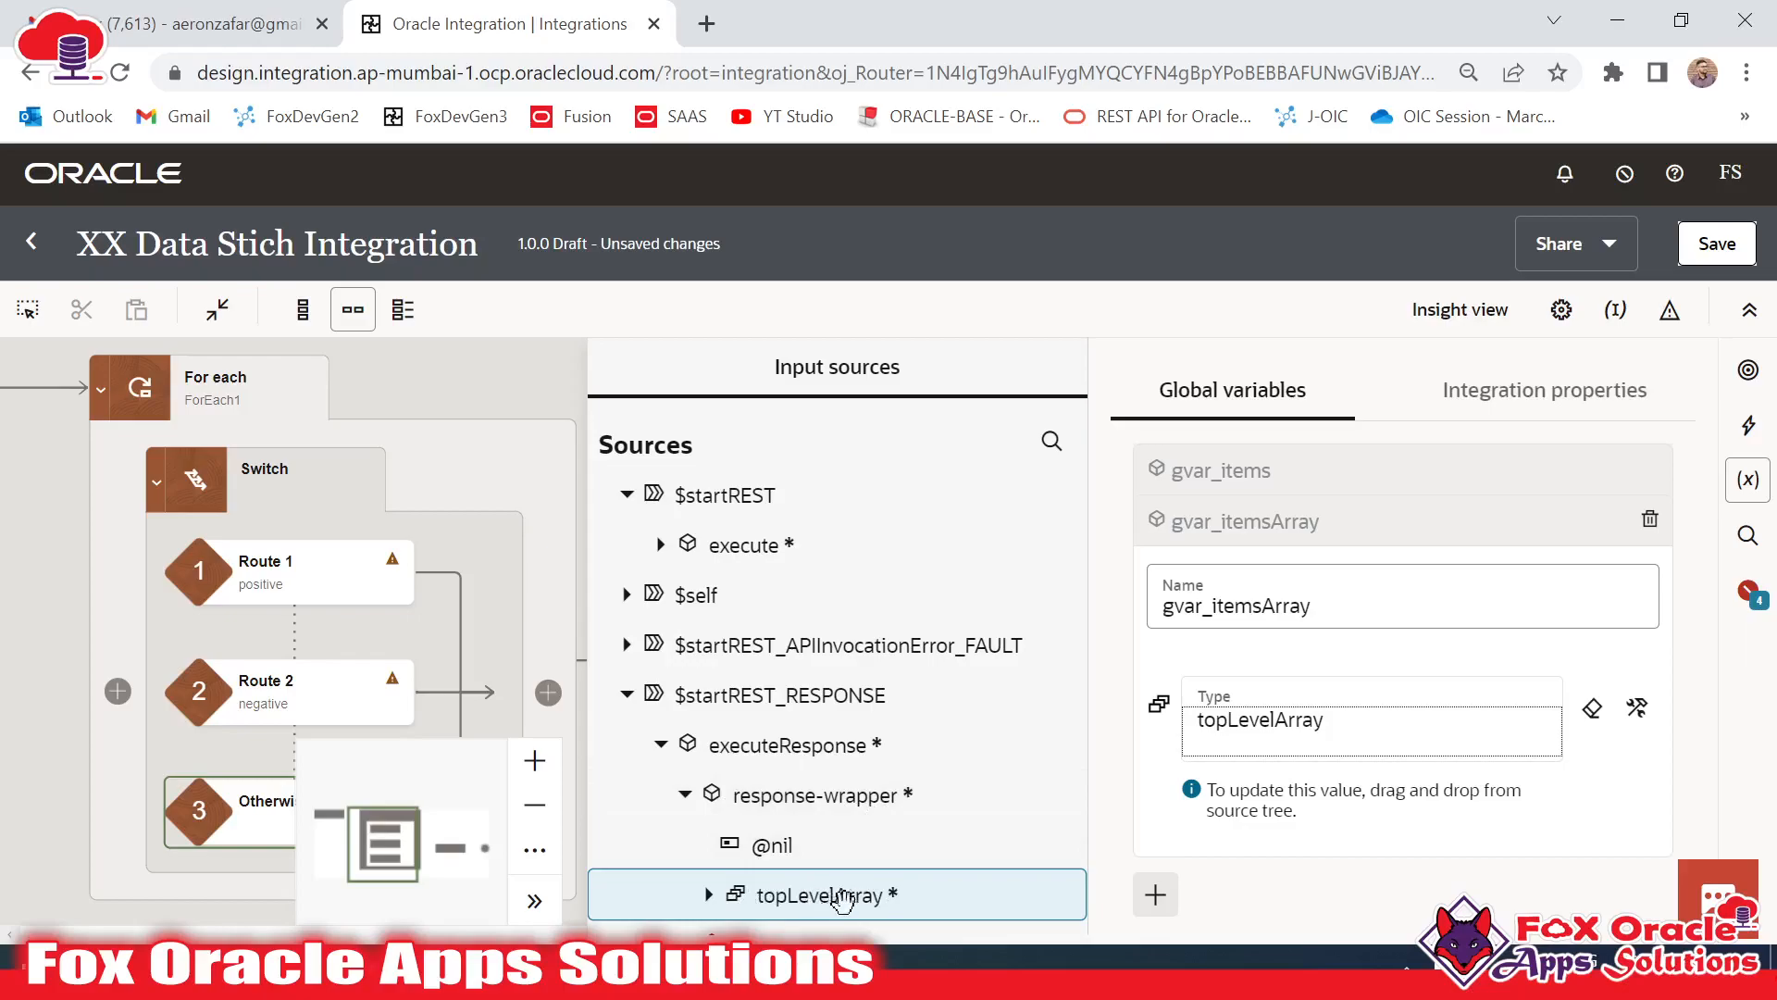
Set the type of gvar_itemsArray to response-wrapper, the parent of topLevelArray in $startREST_RESPONSE's executeResponse
left_click(710, 895)
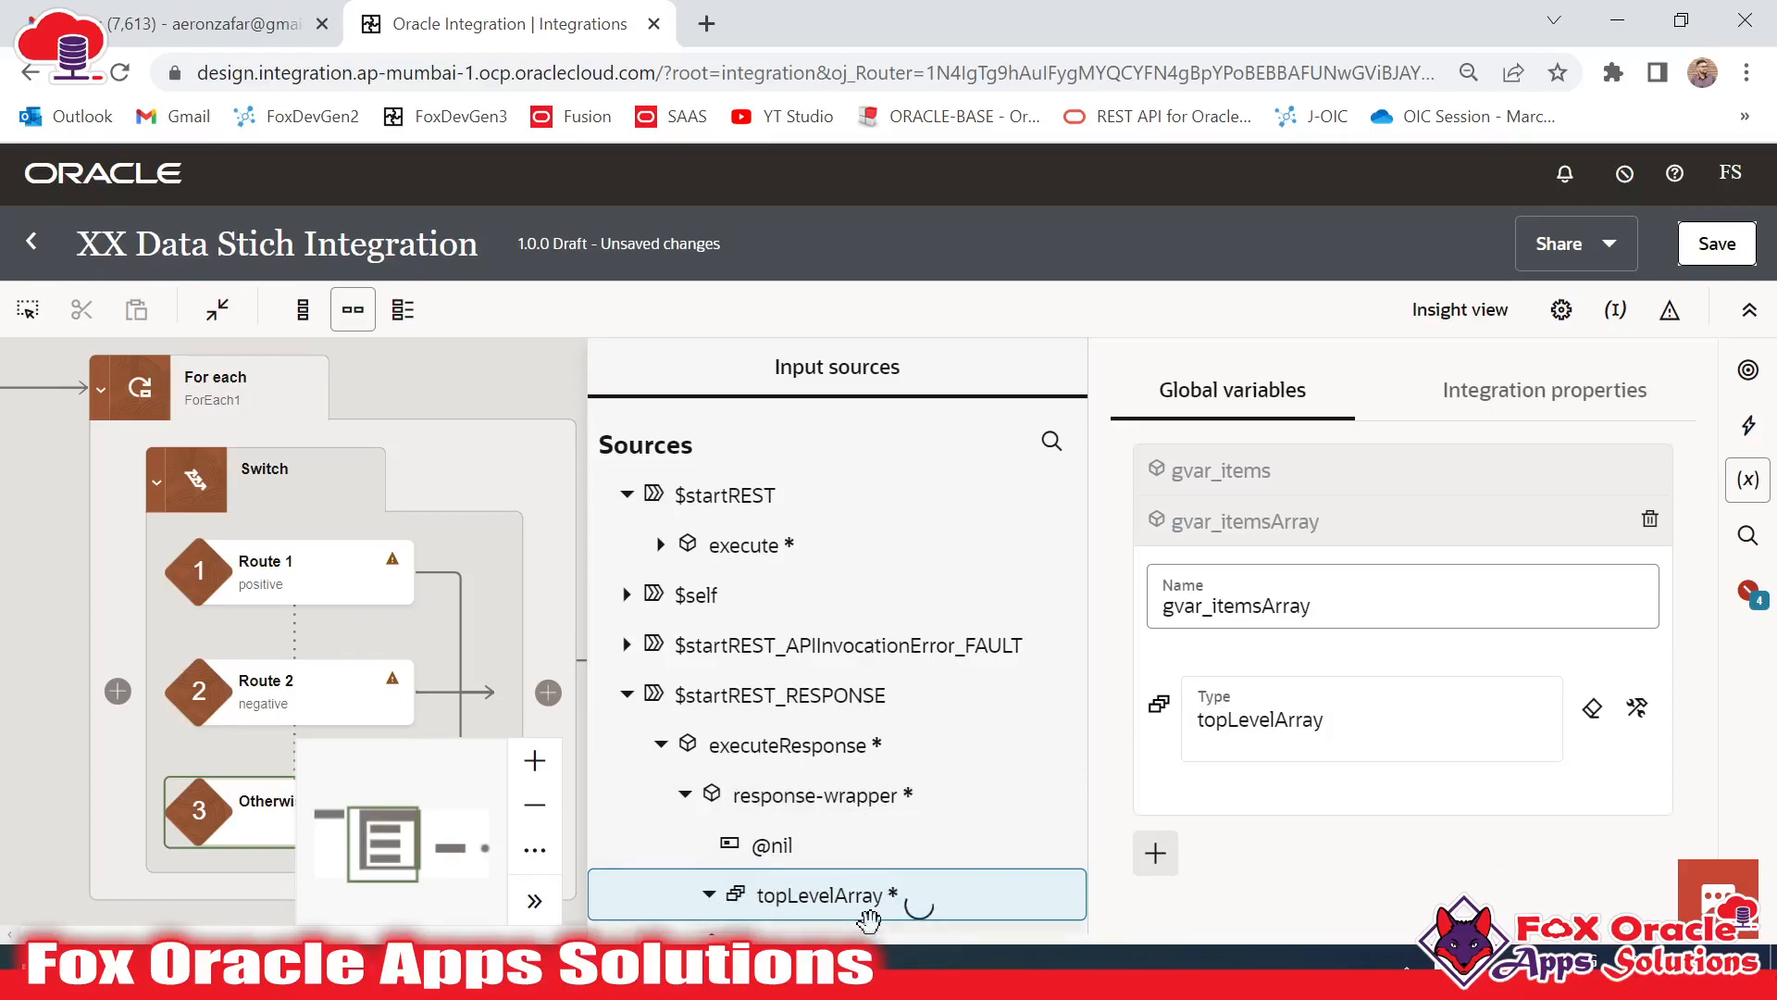
scroll(890, 875, "down", 2)
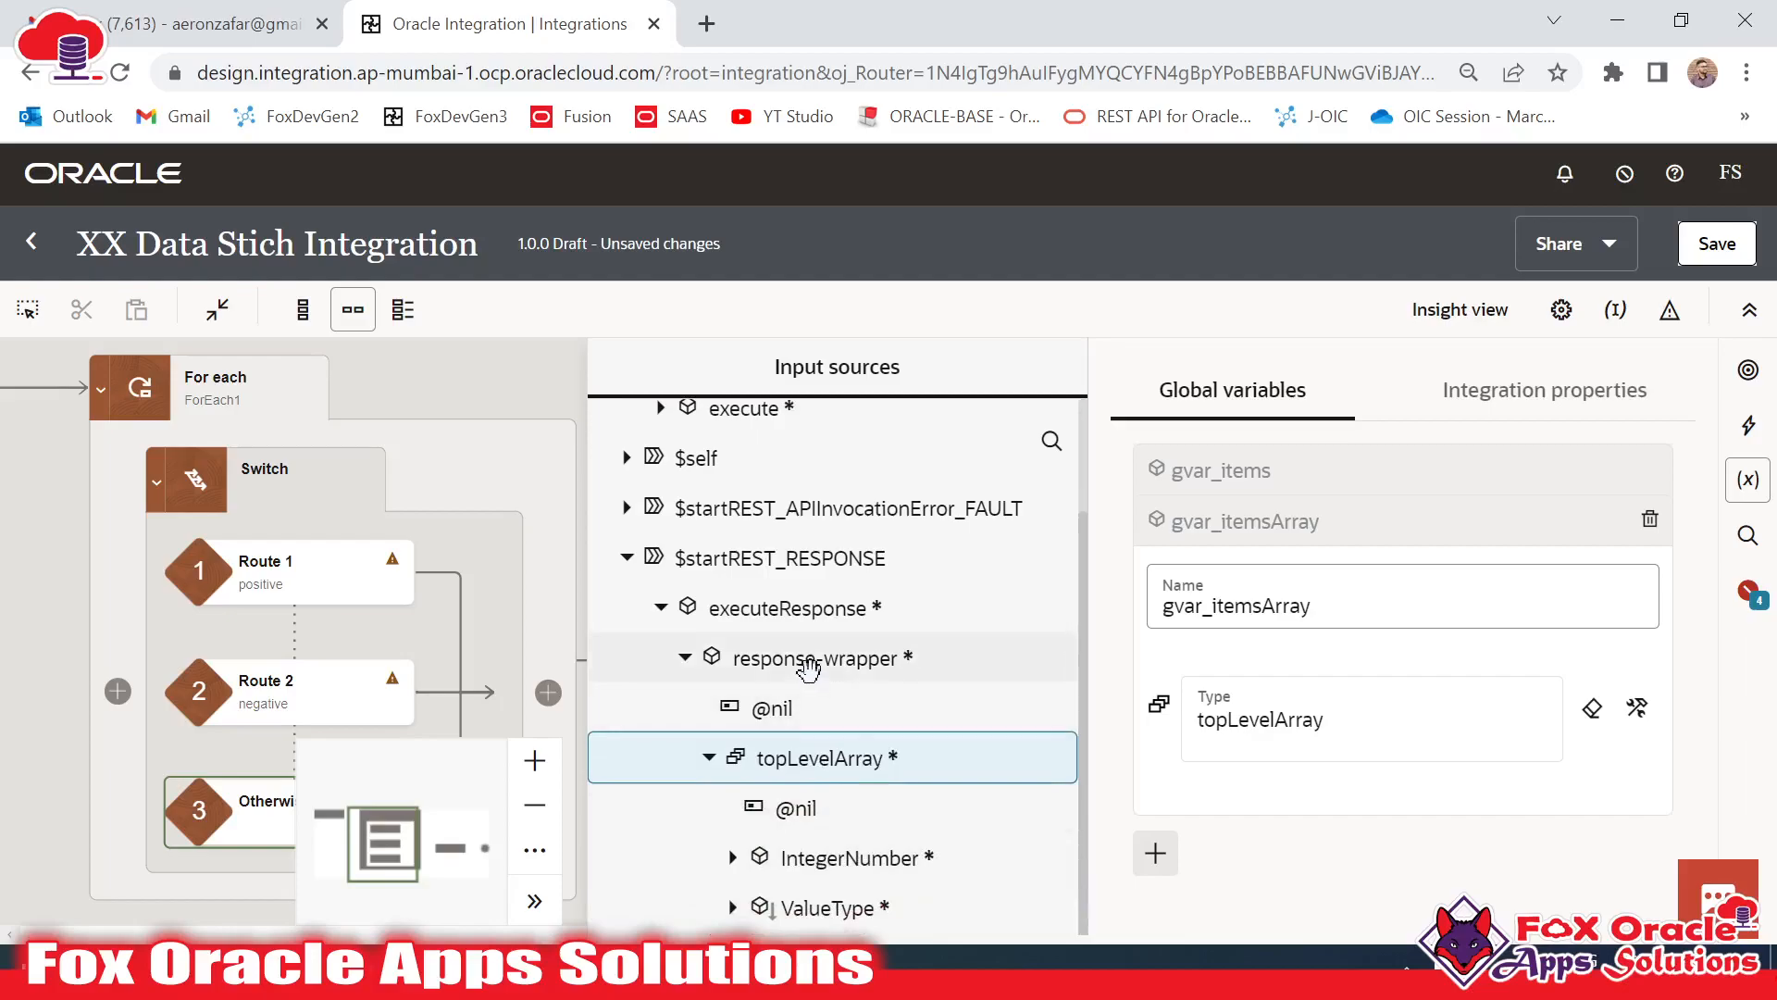
left_click_drag(791, 664, 1293, 773)
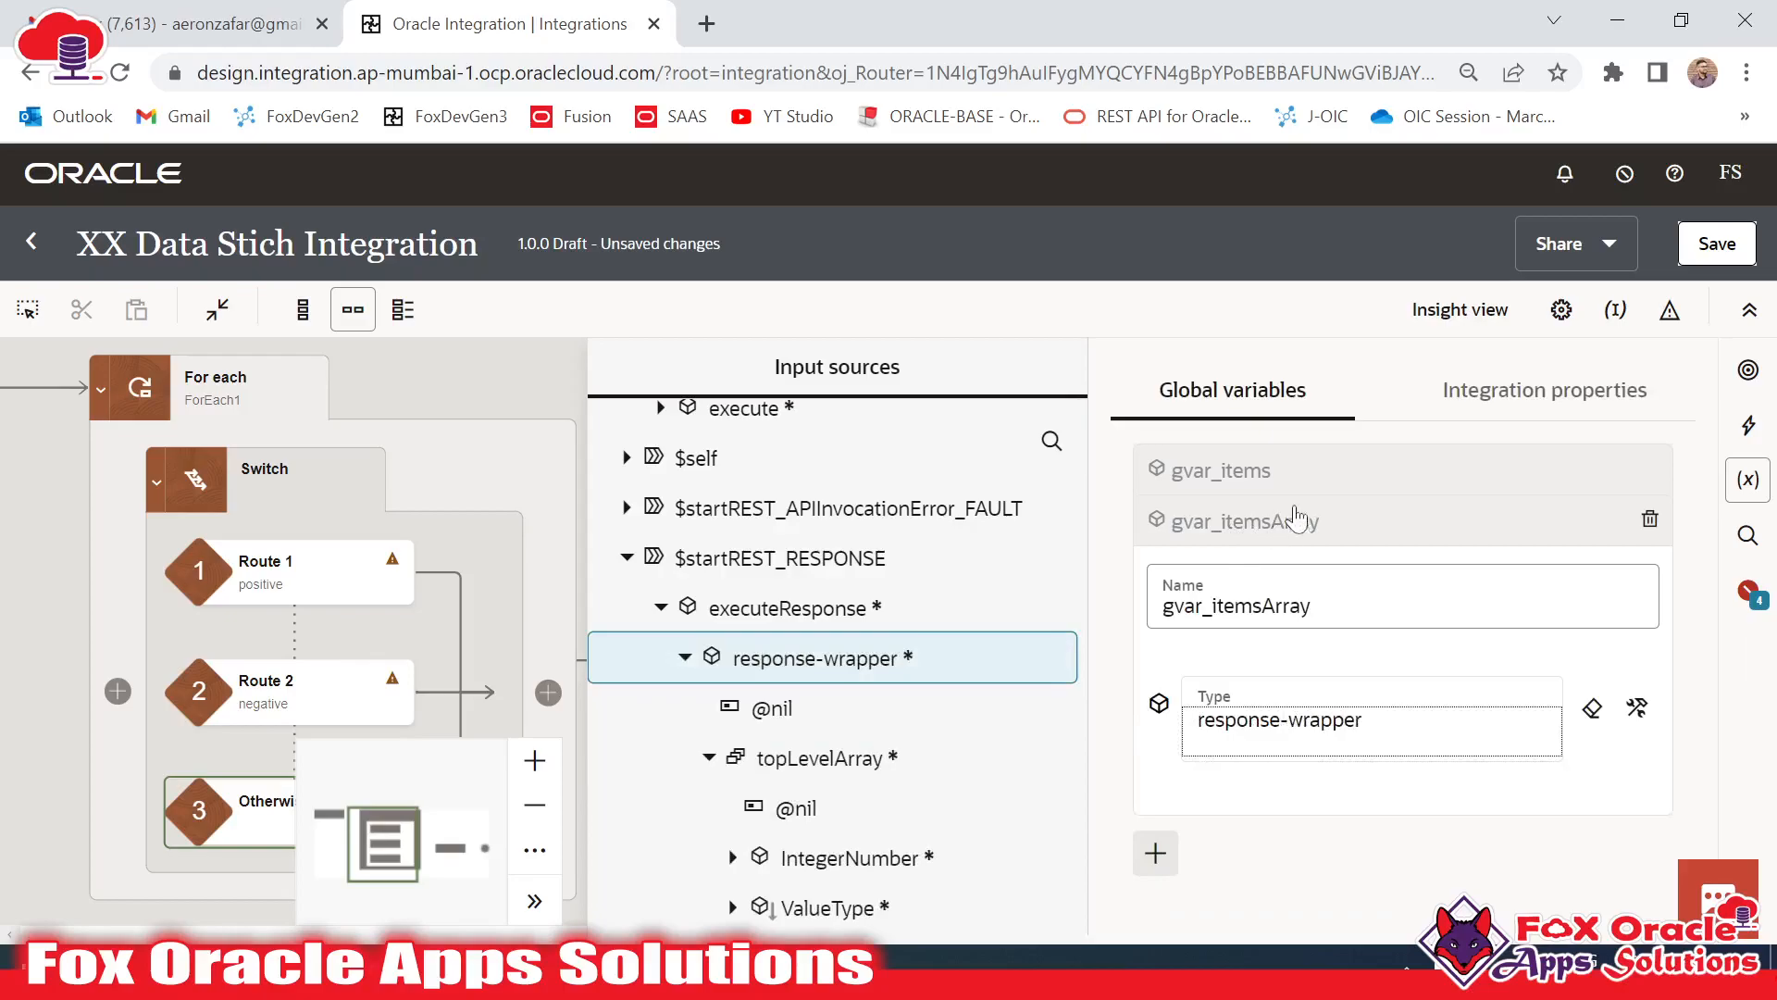
Review the type definitions of gvar_items and gvar_itemsArray, and close the global variables configuration
left_click(1308, 476)
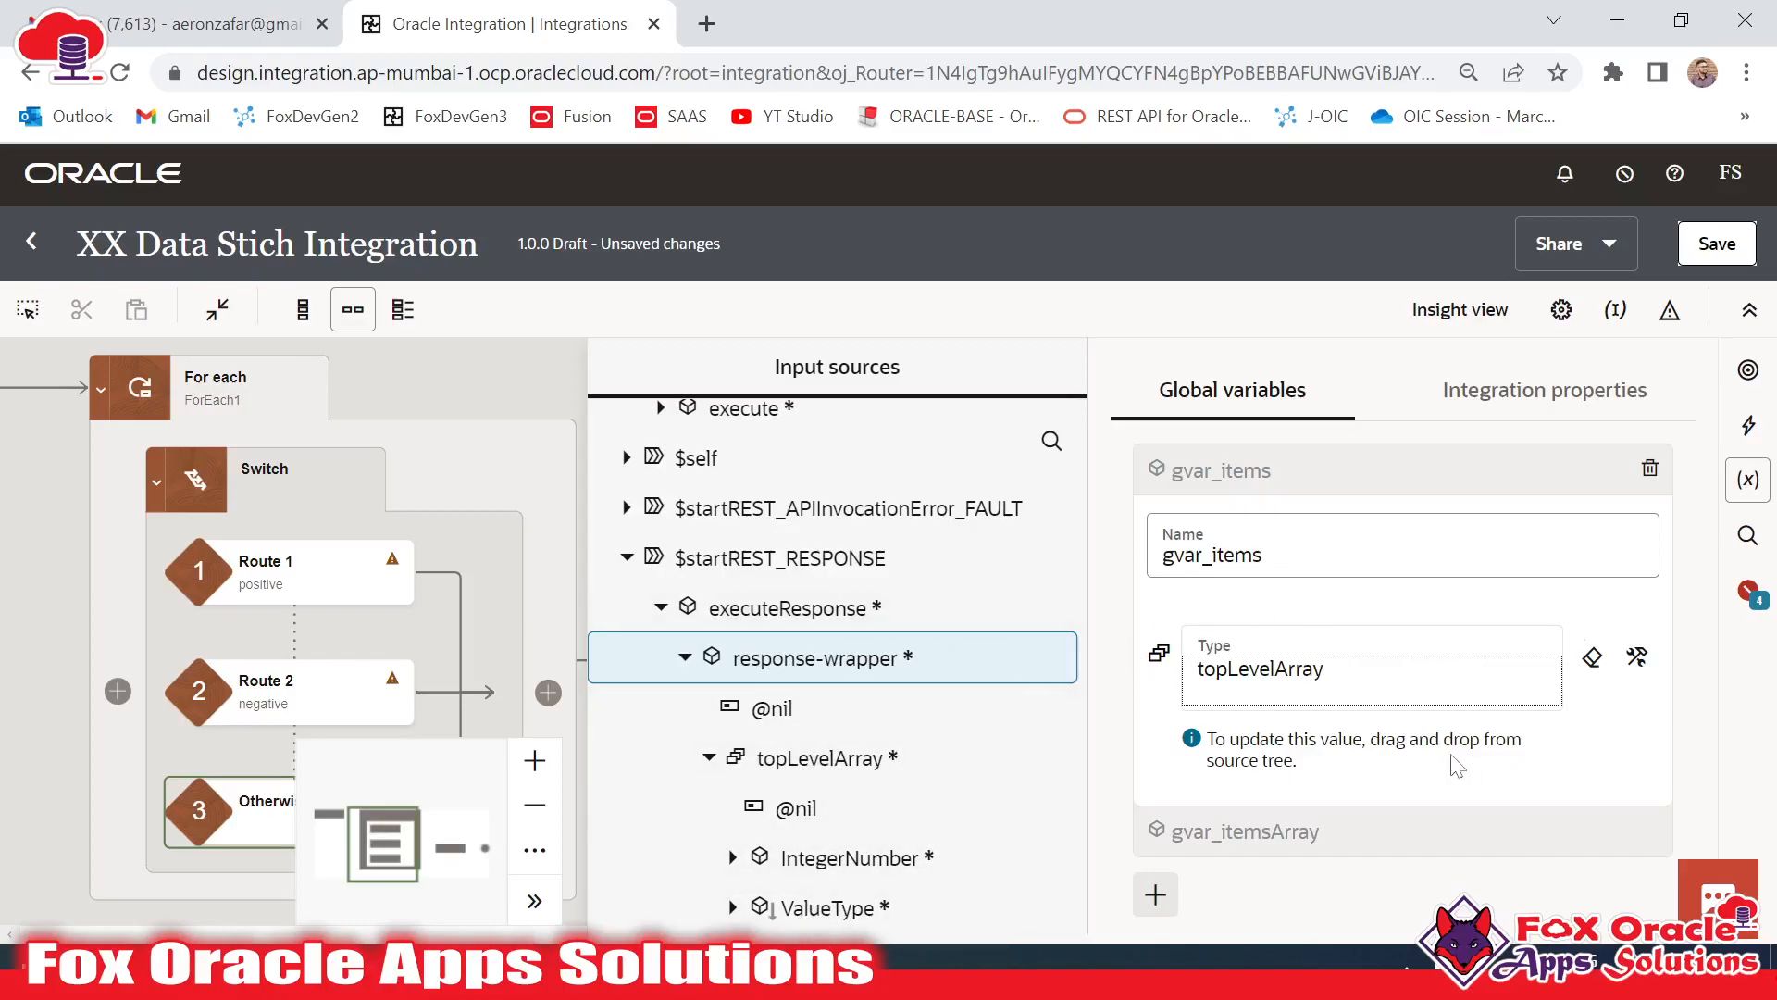
left_click(1263, 831)
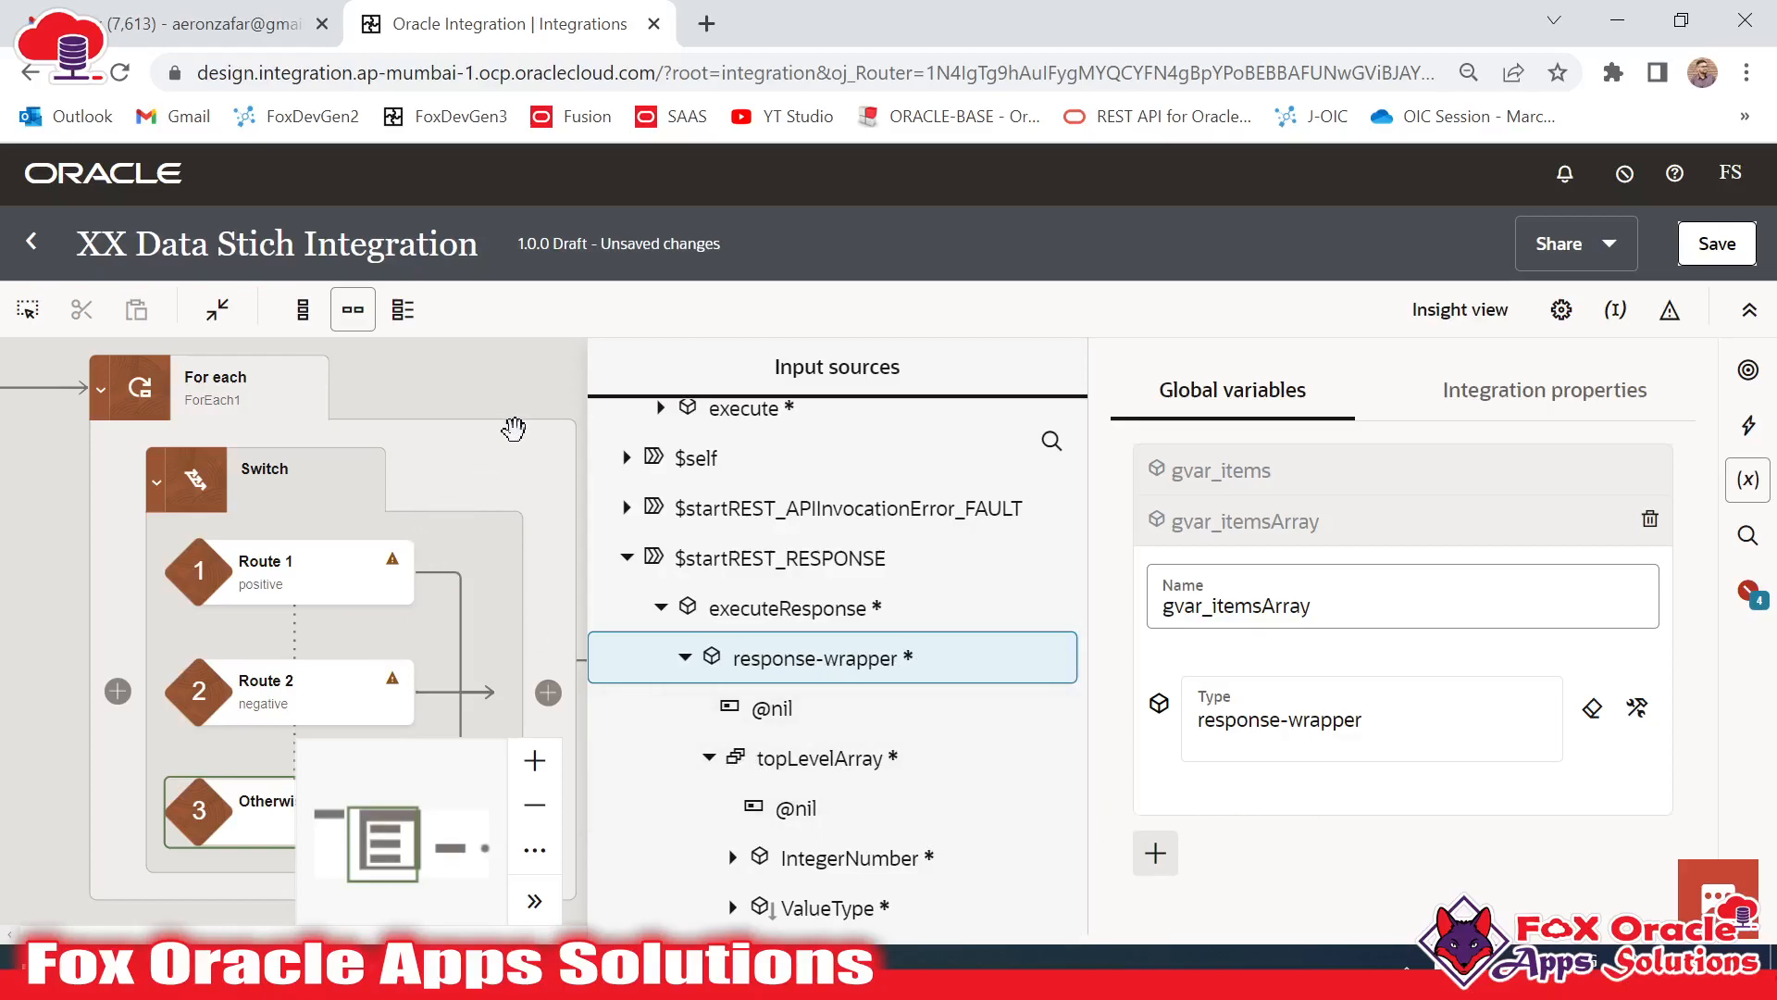
key("ctrl+s")
left_click(344, 674)
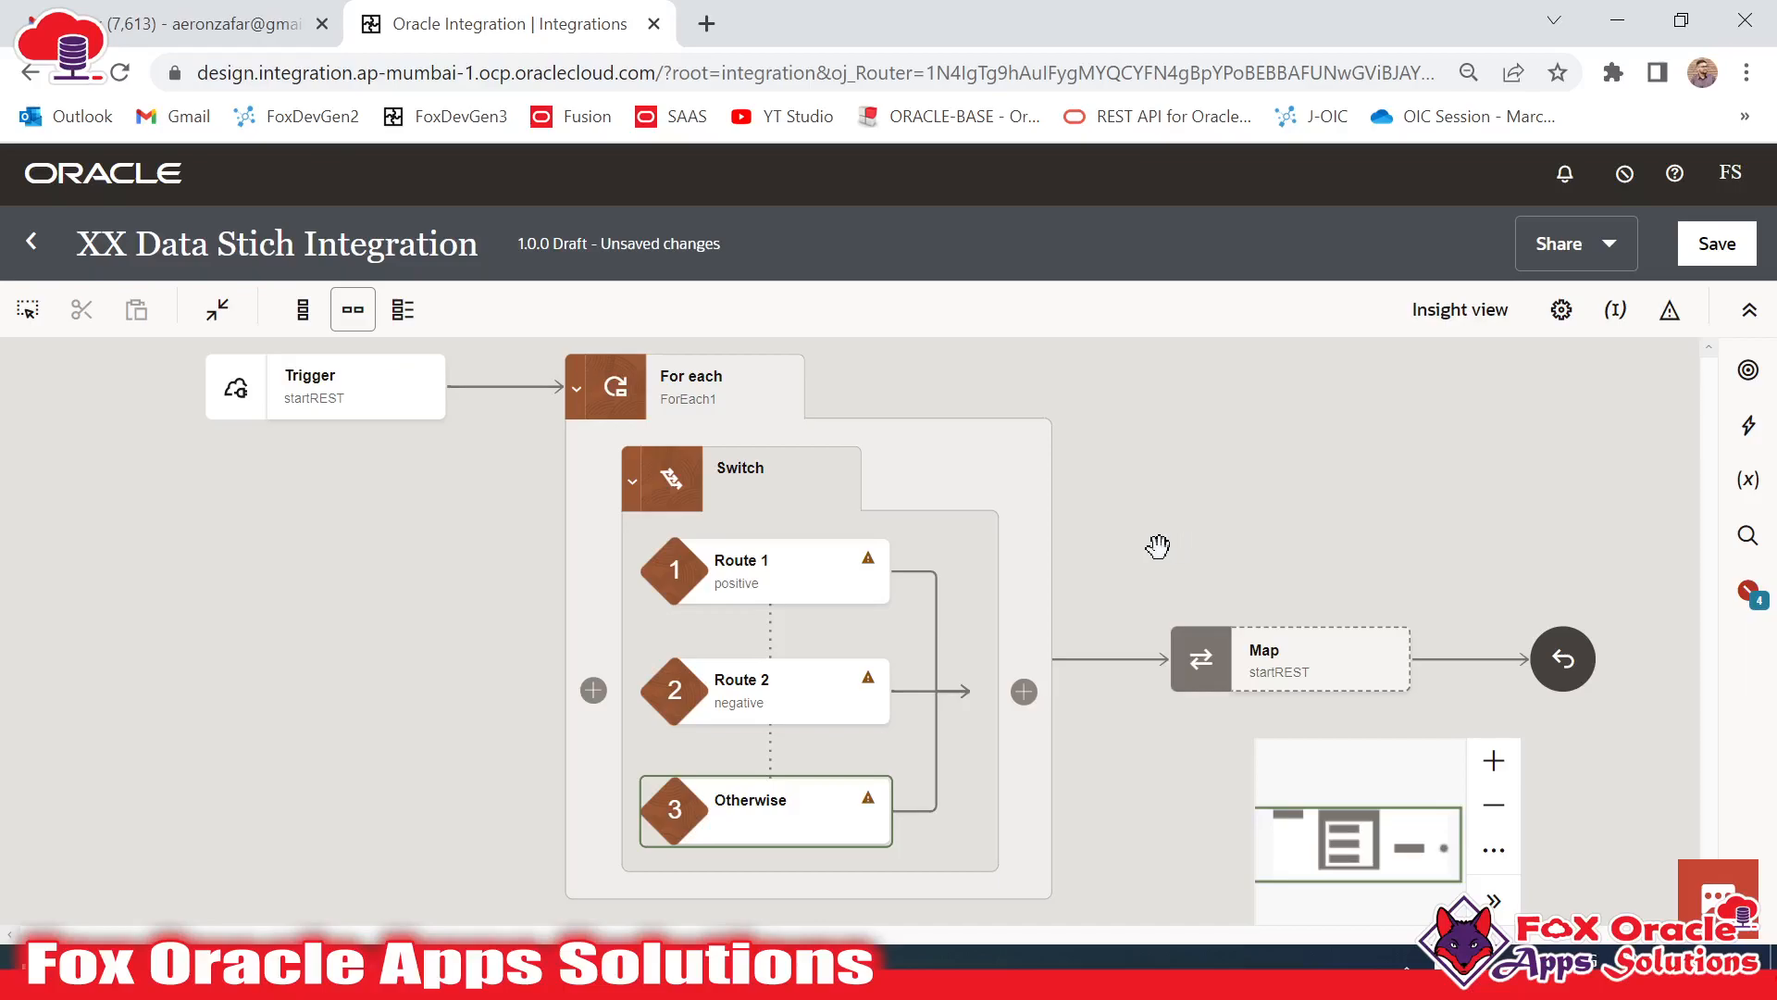
left_click_drag(1262, 492, 1258, 501)
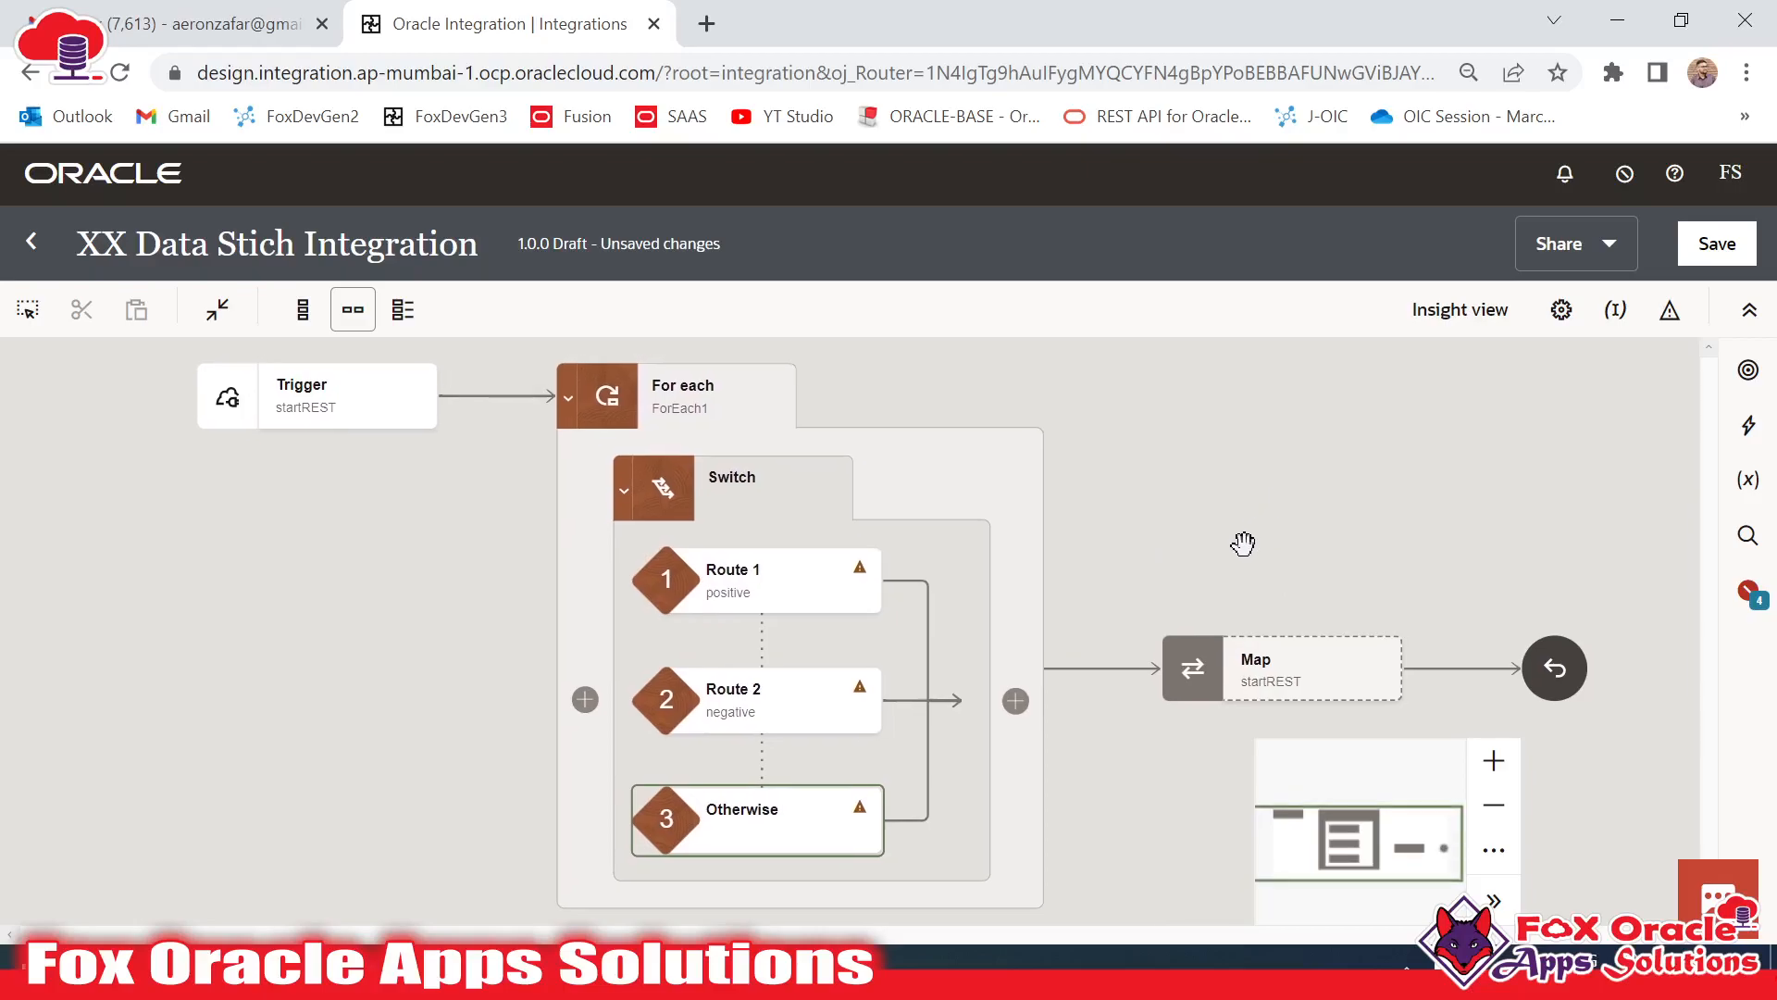
mouse_move(874, 597)
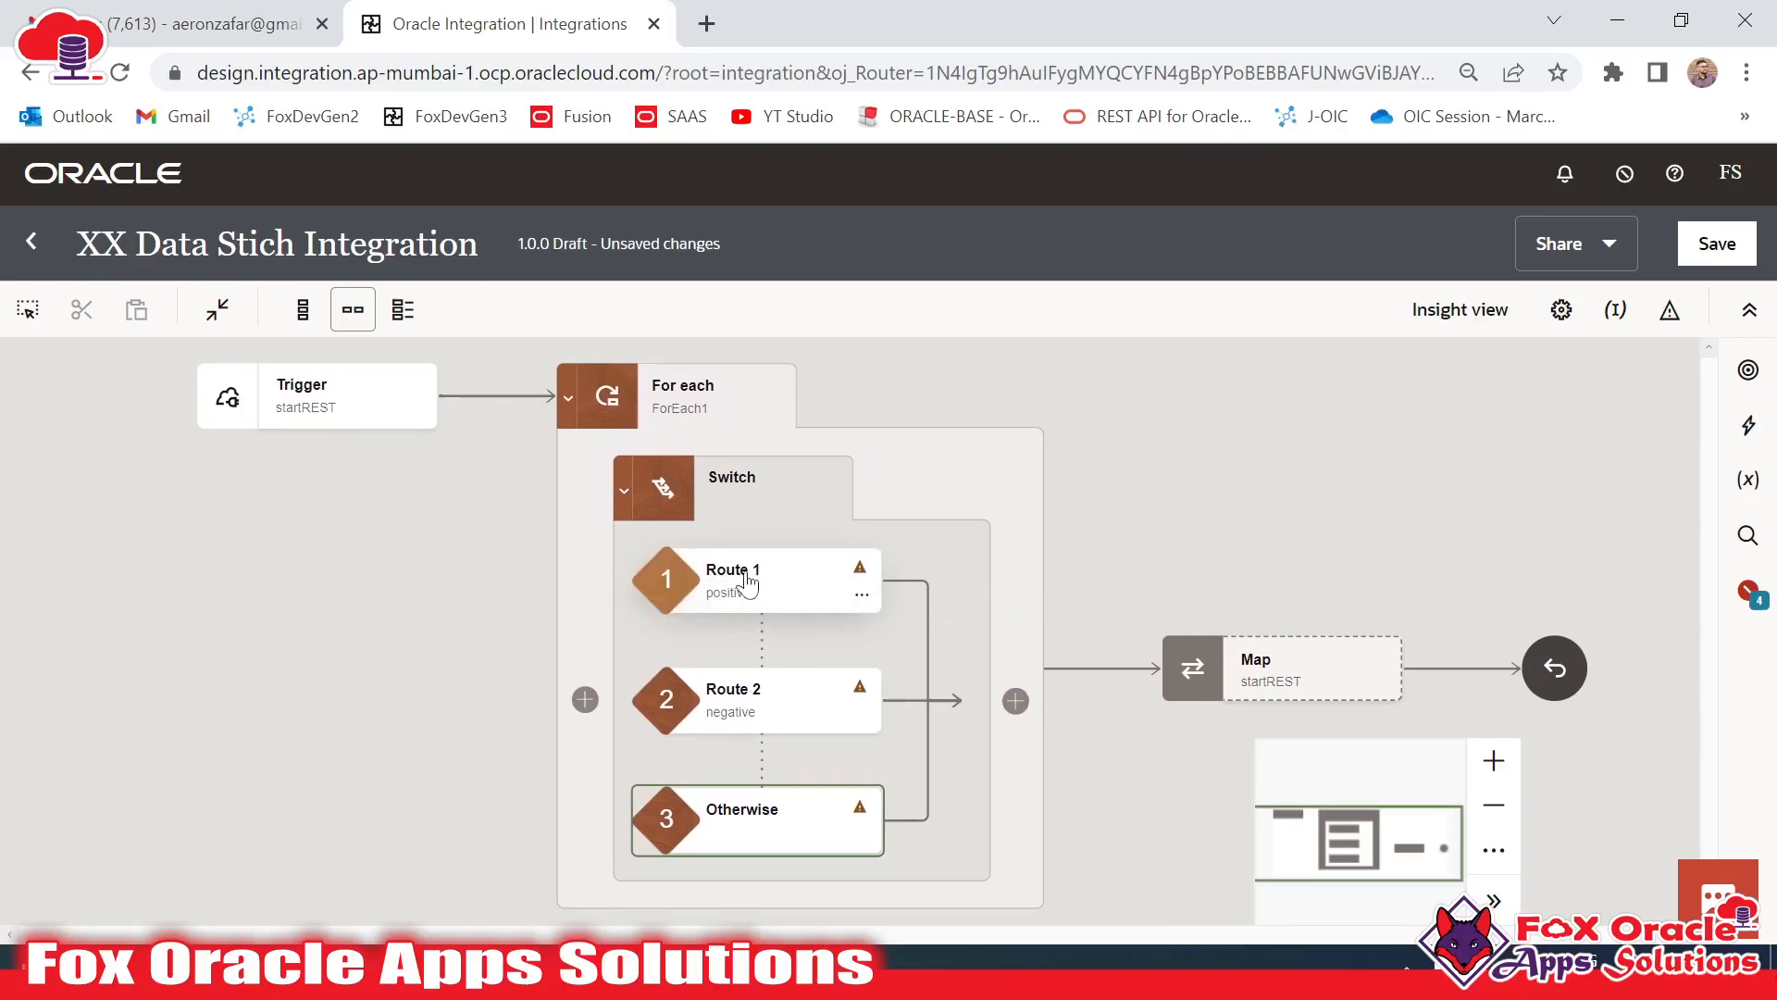
Add a Data stitch action to Route 1 and choose gvar_items/topLevelArray as its variable
left_click(1749, 426)
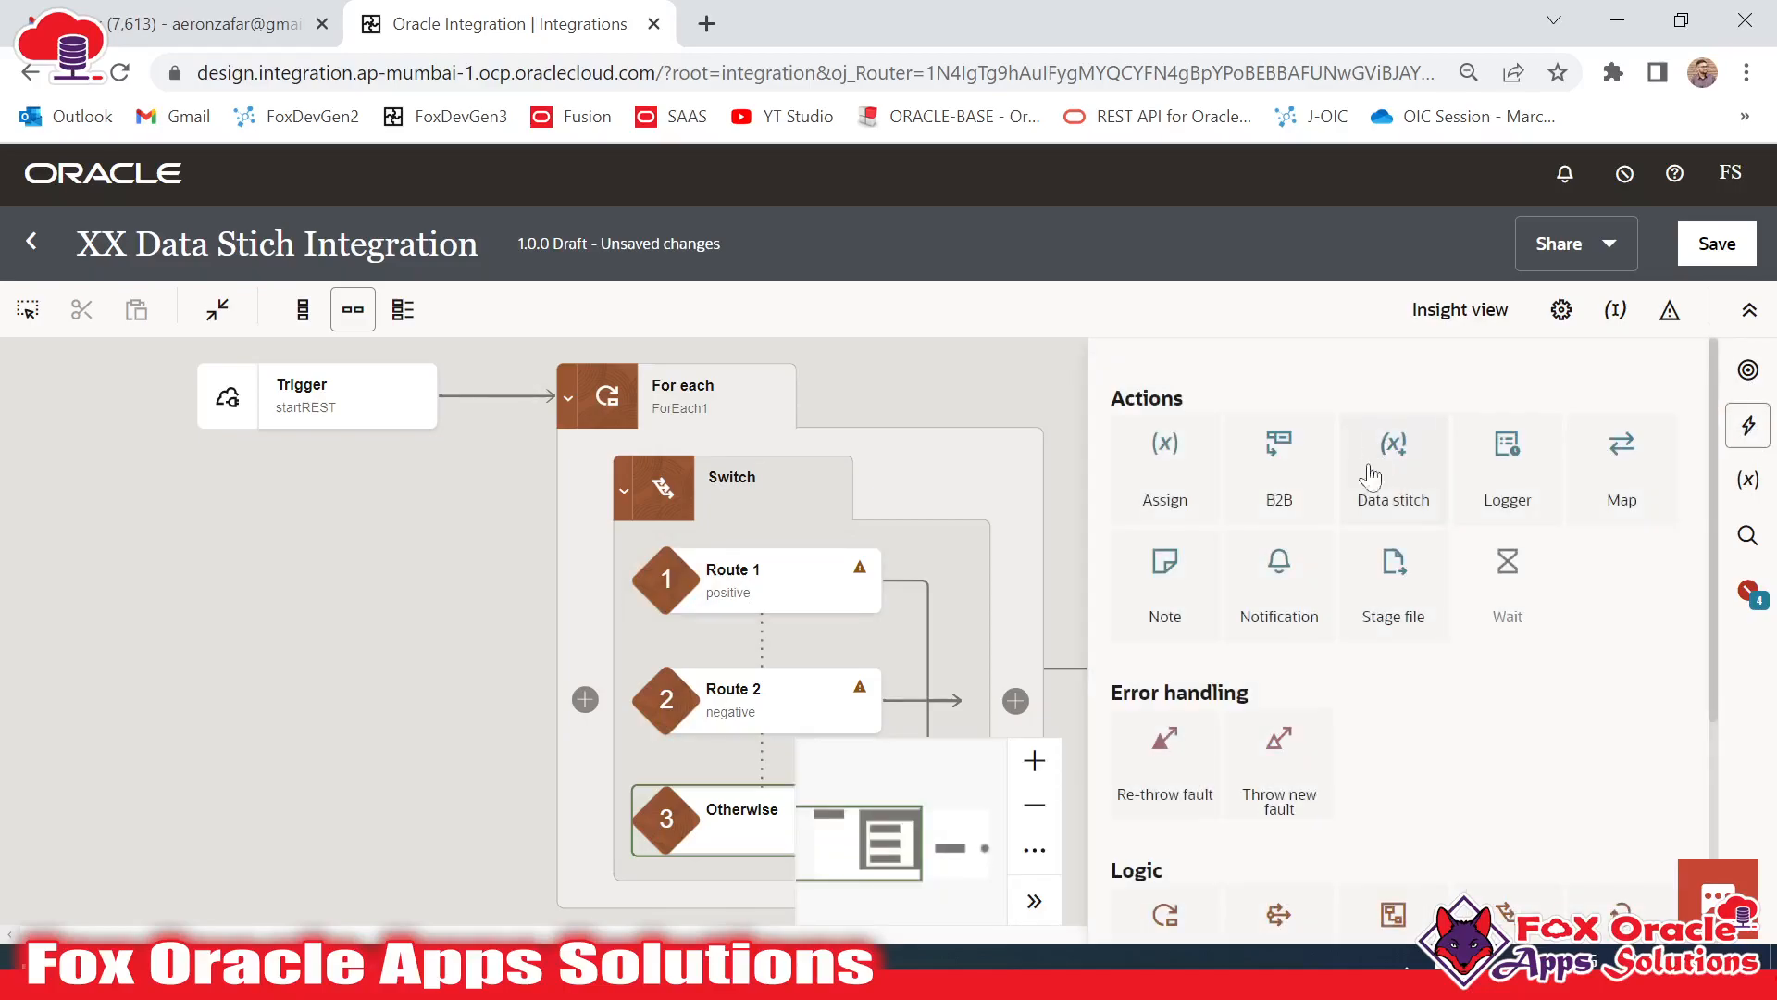
left_click_drag(1388, 467, 889, 615)
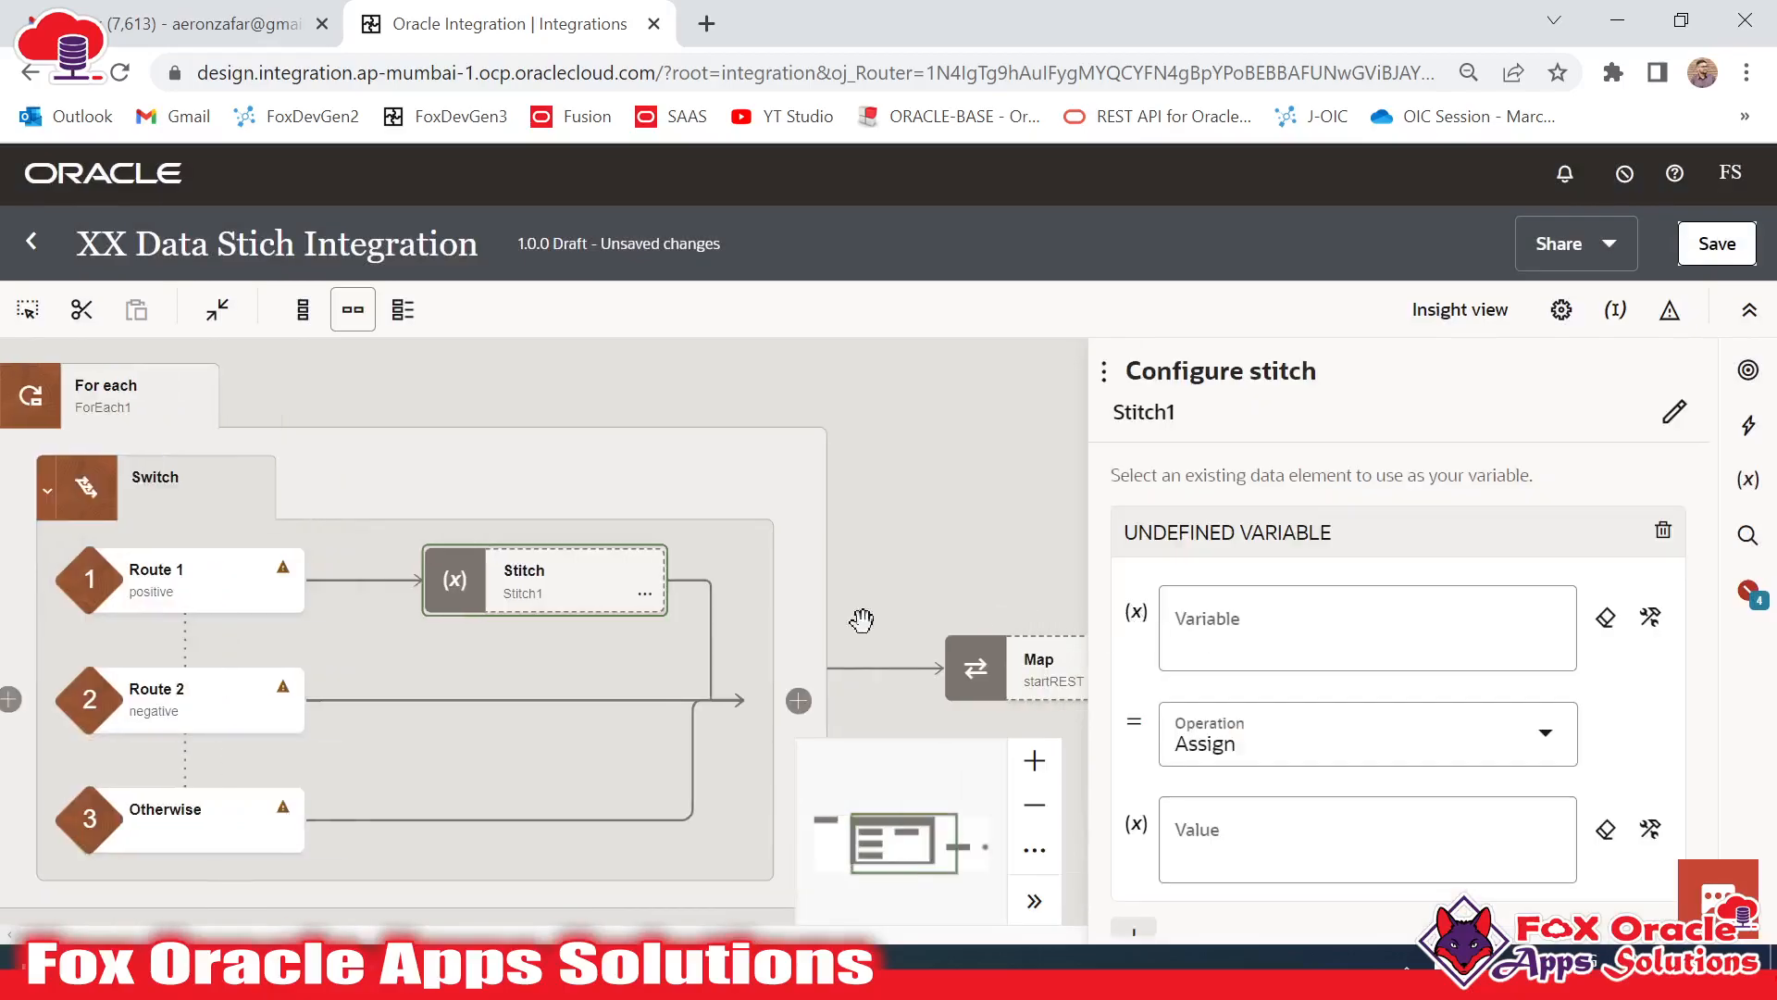
scroll(1282, 635, "down", 1)
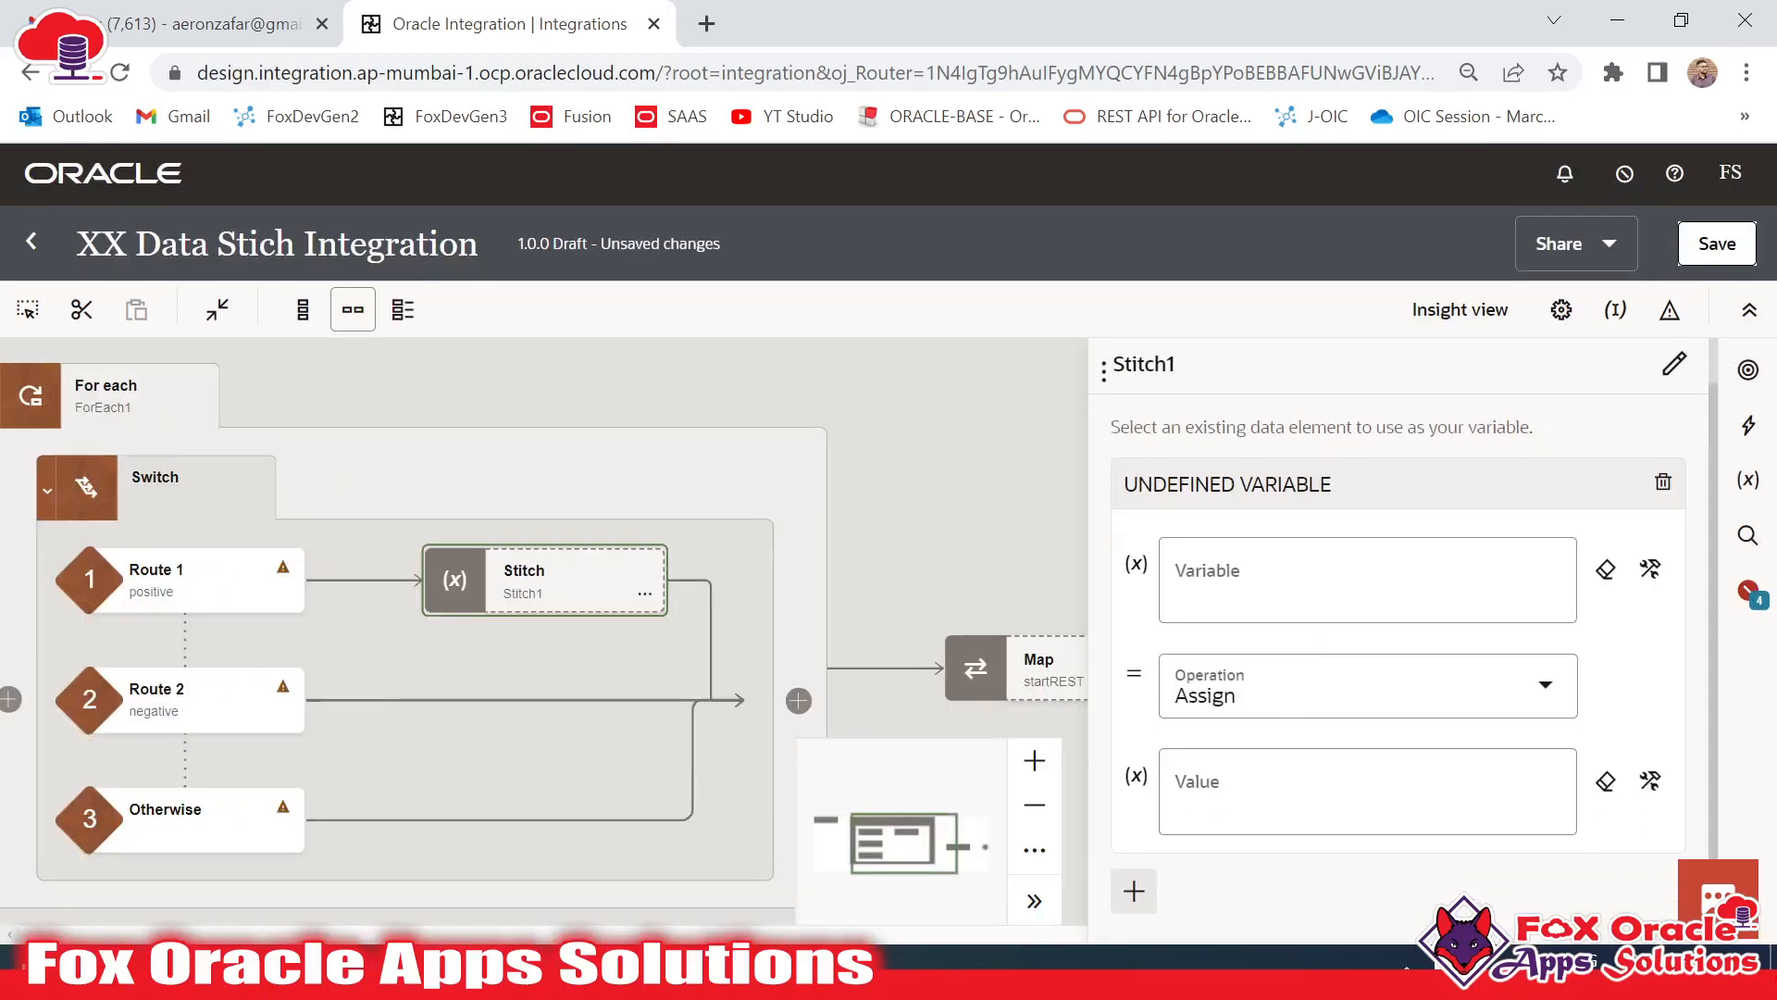
left_click(1324, 575)
scroll(1314, 713, "down", 2)
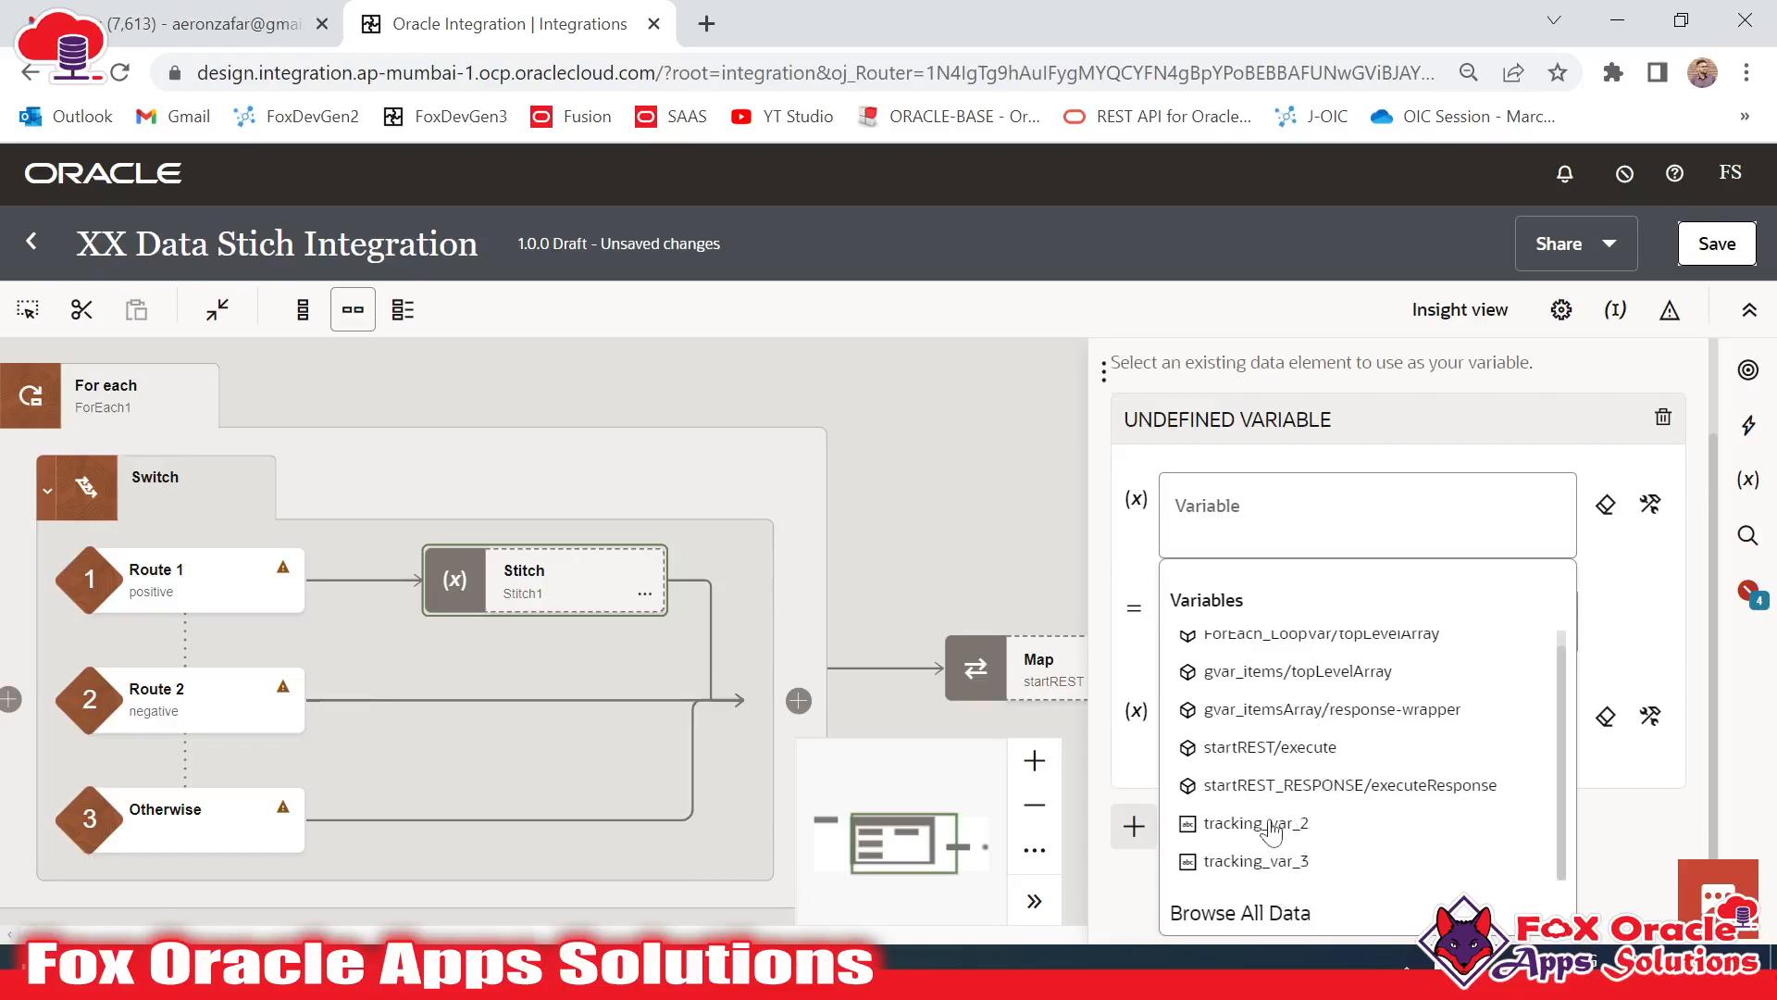
scroll(1273, 838, "up", 3)
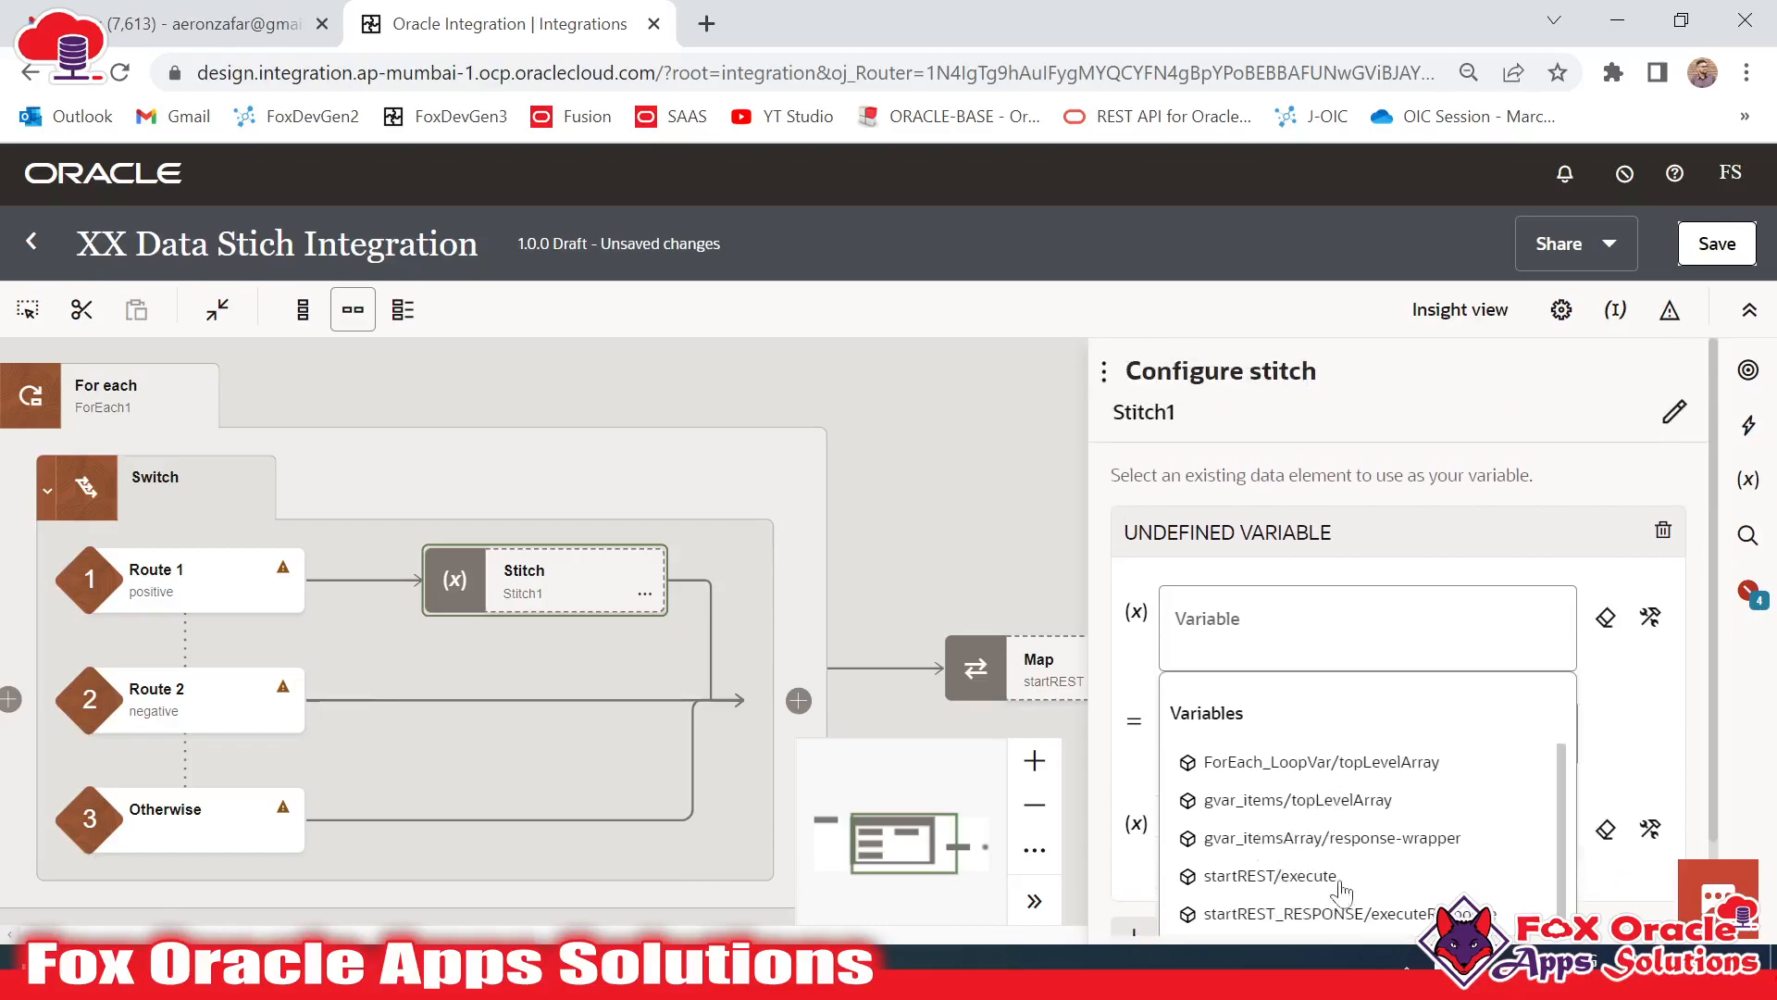
left_click(1293, 802)
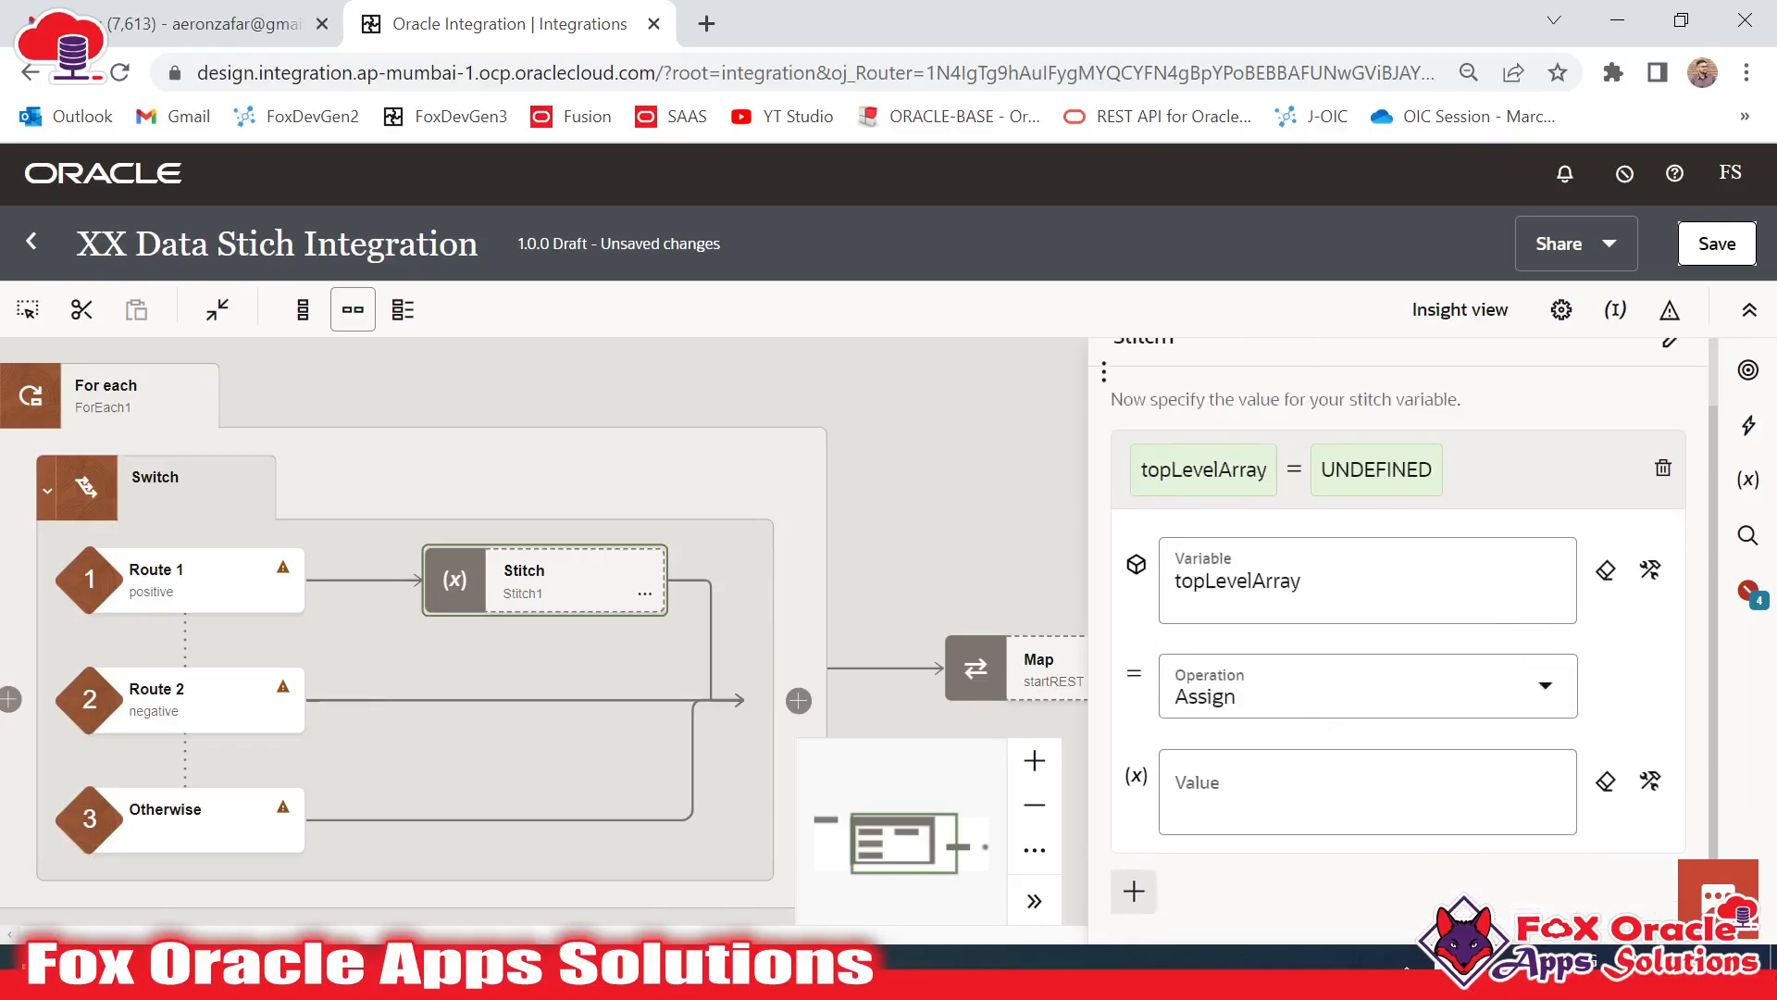
Set the value of the Route 1 stitch to topLevelArray, and review the choices offered for its variable
left_click(1416, 782)
scroll(1402, 712, "down", 2)
scroll(1324, 750, "up", 5)
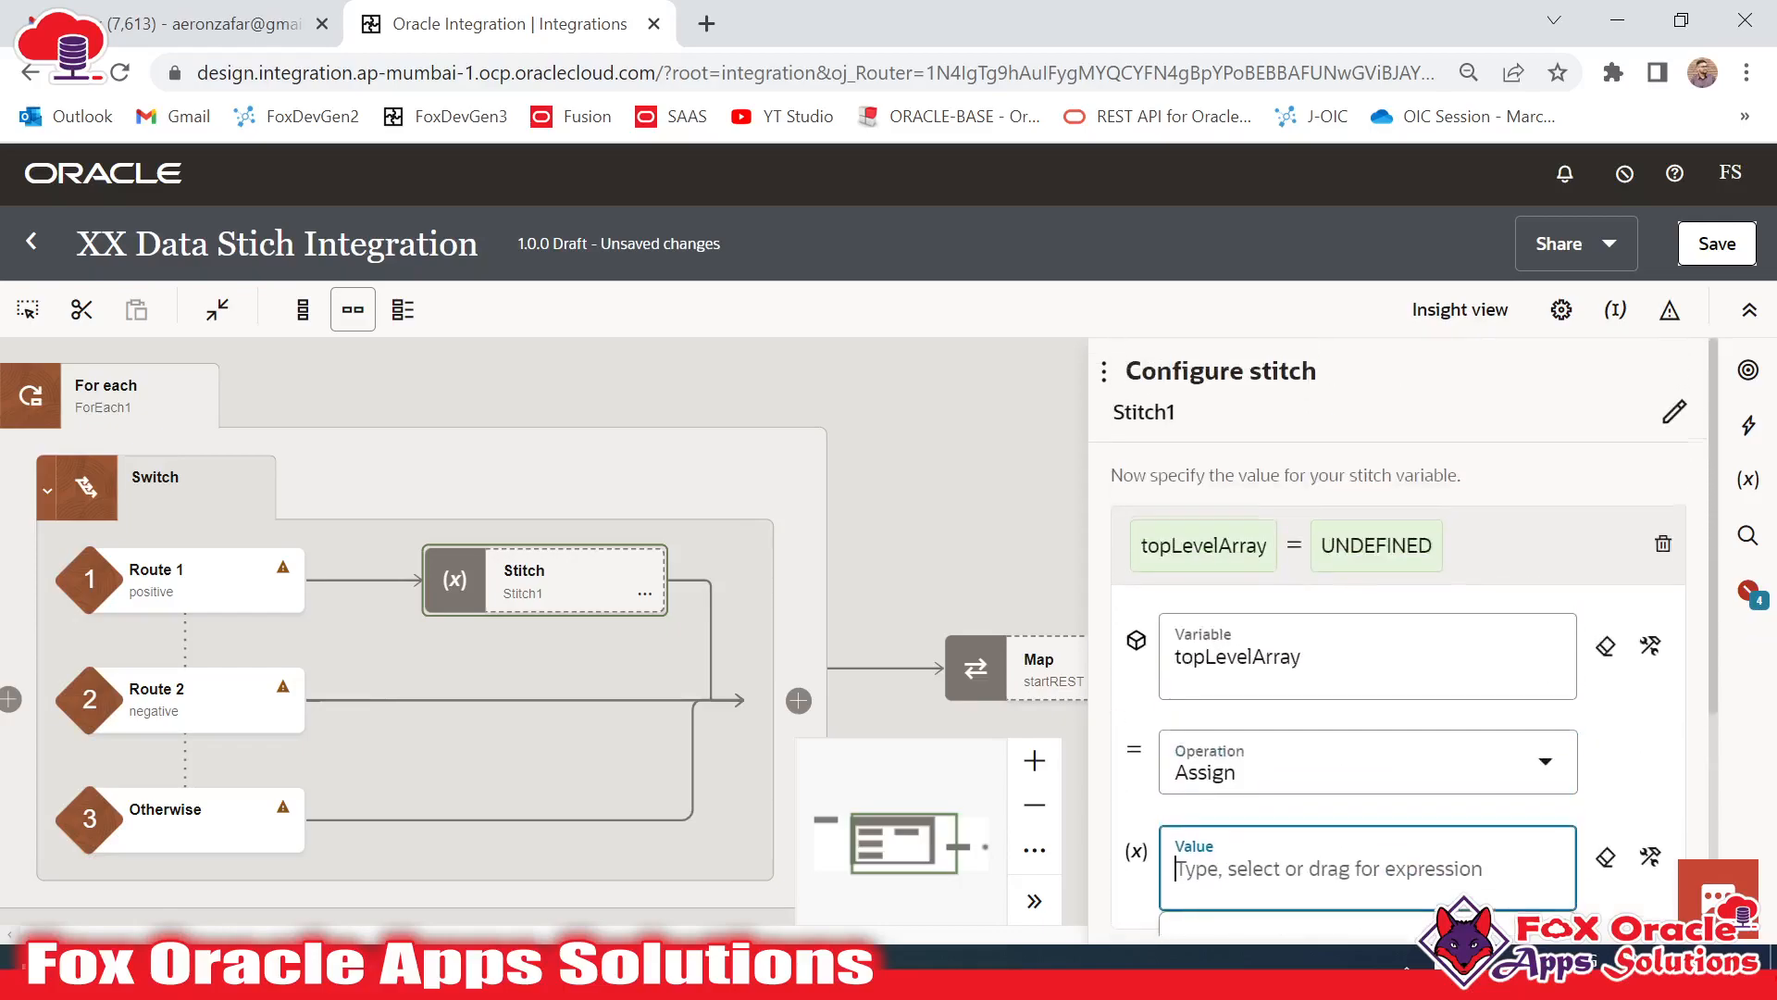
left_click(1439, 670)
scroll(1440, 674, "down", 2)
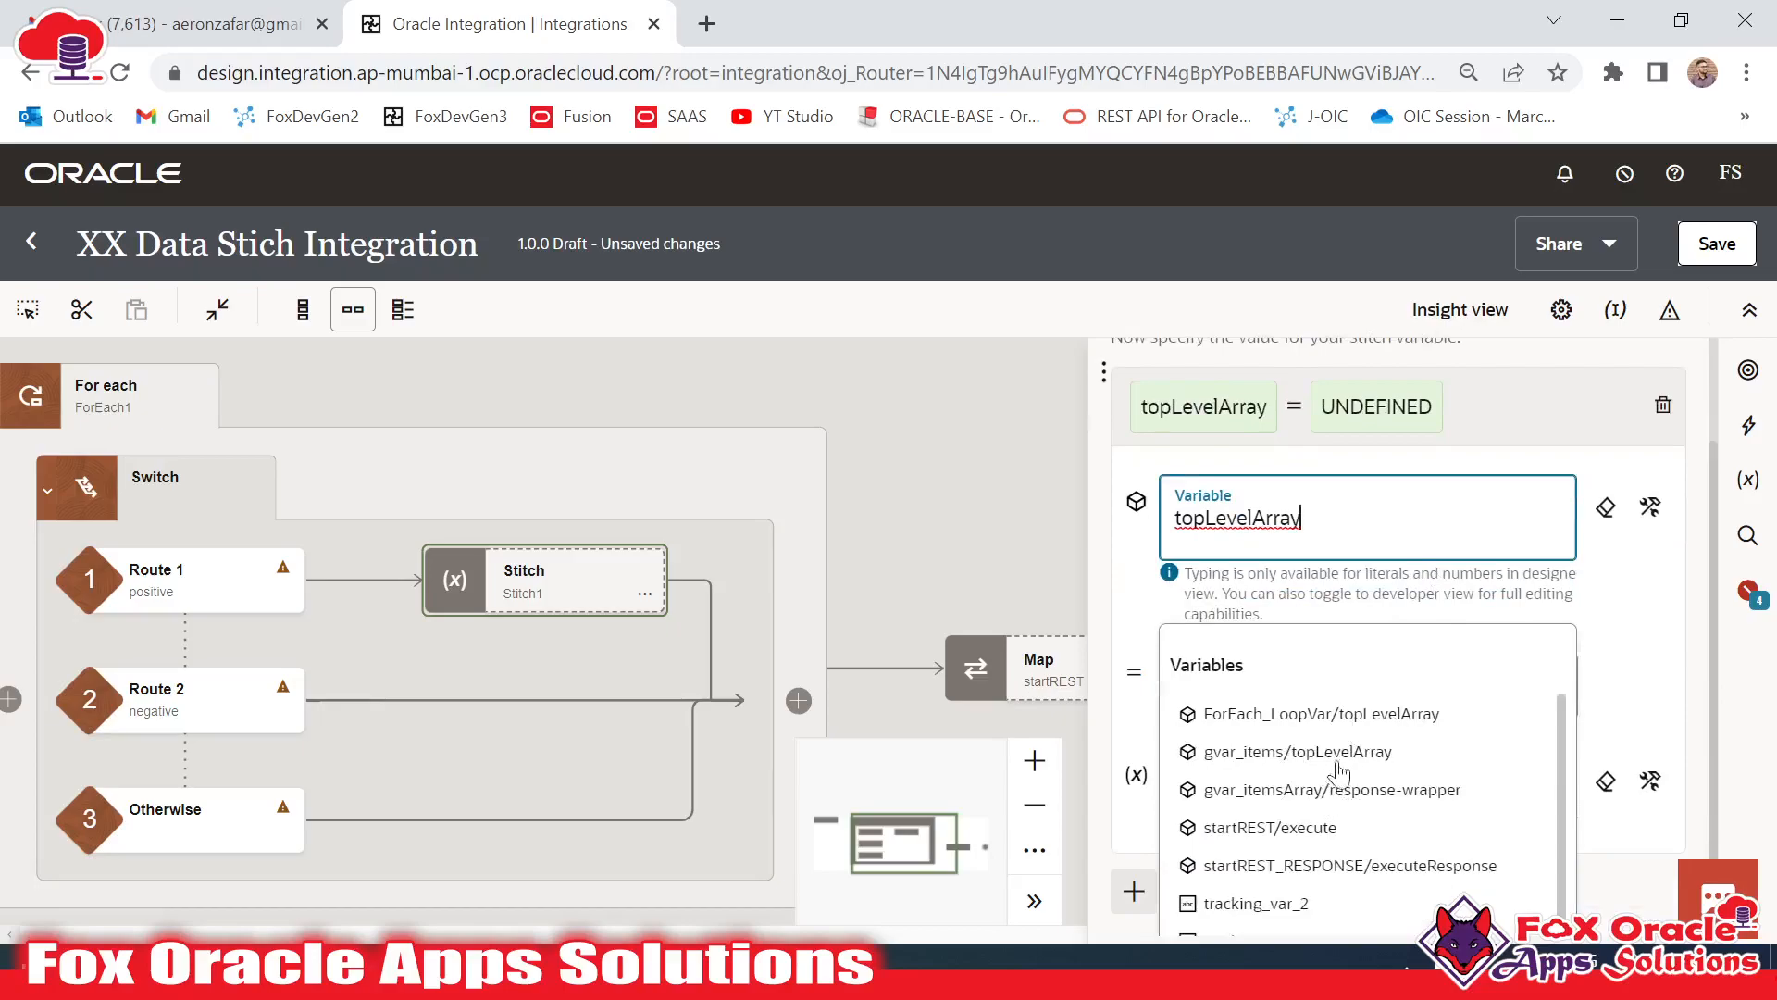
scroll(1384, 766, "down", 2)
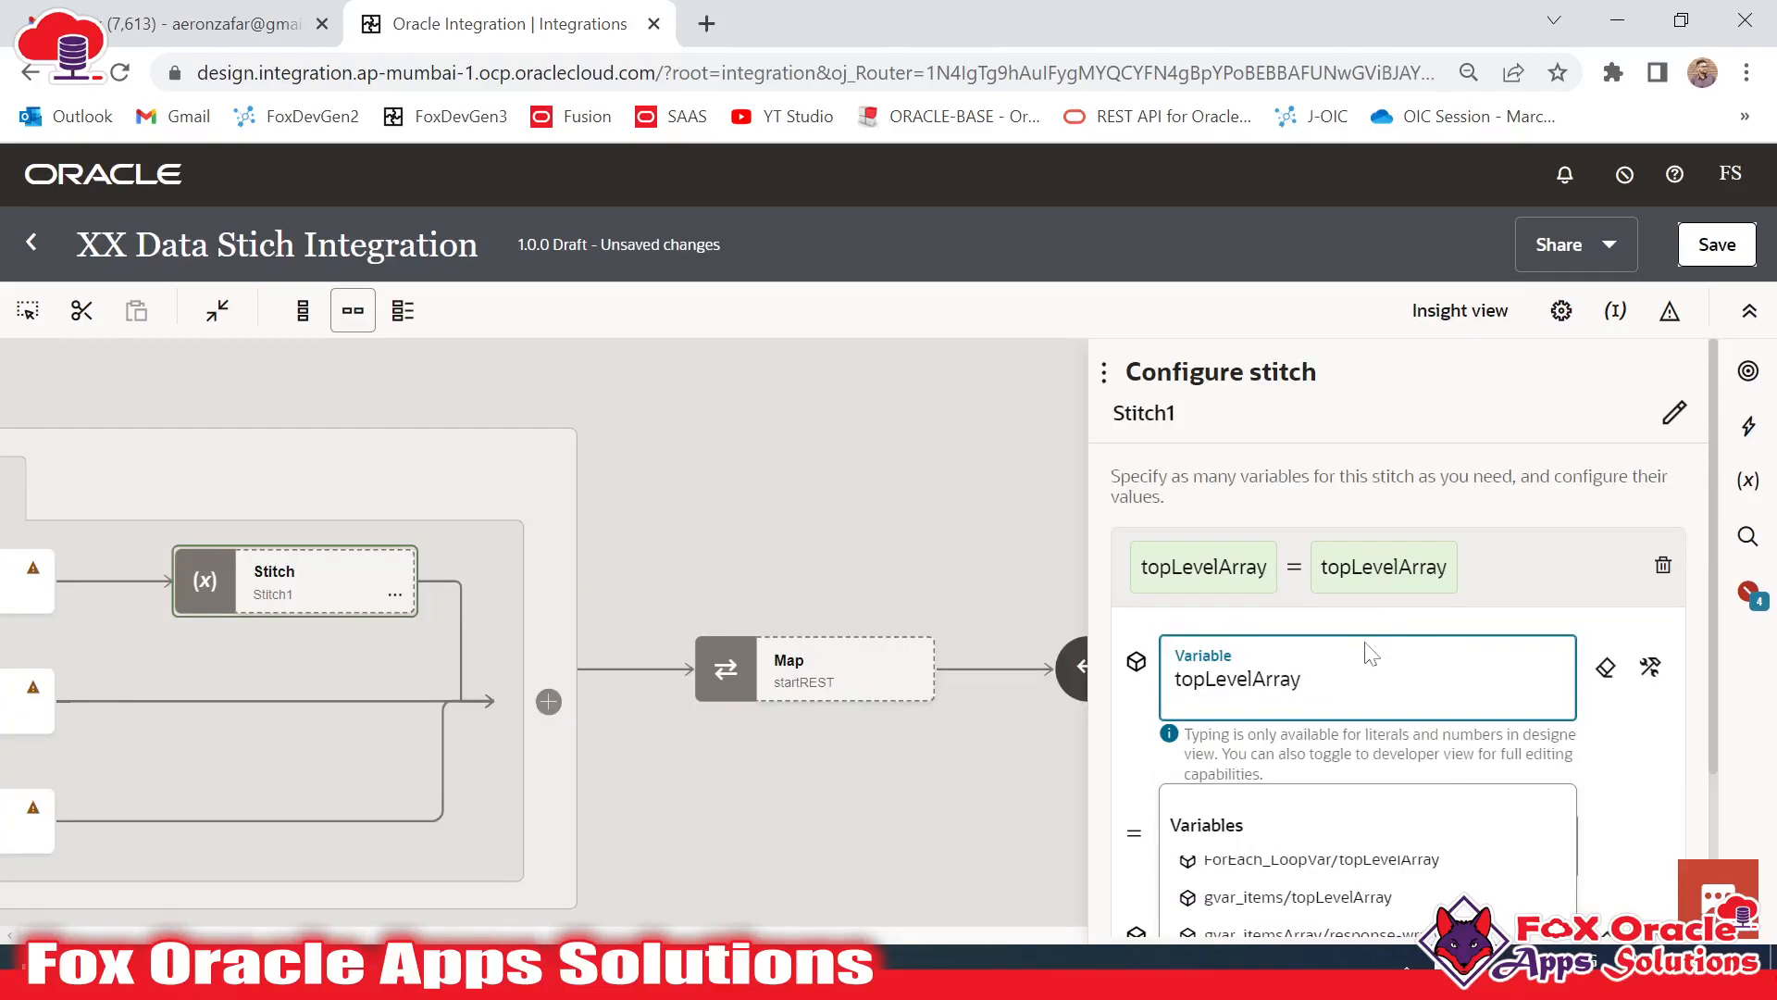
left_click(1370, 653)
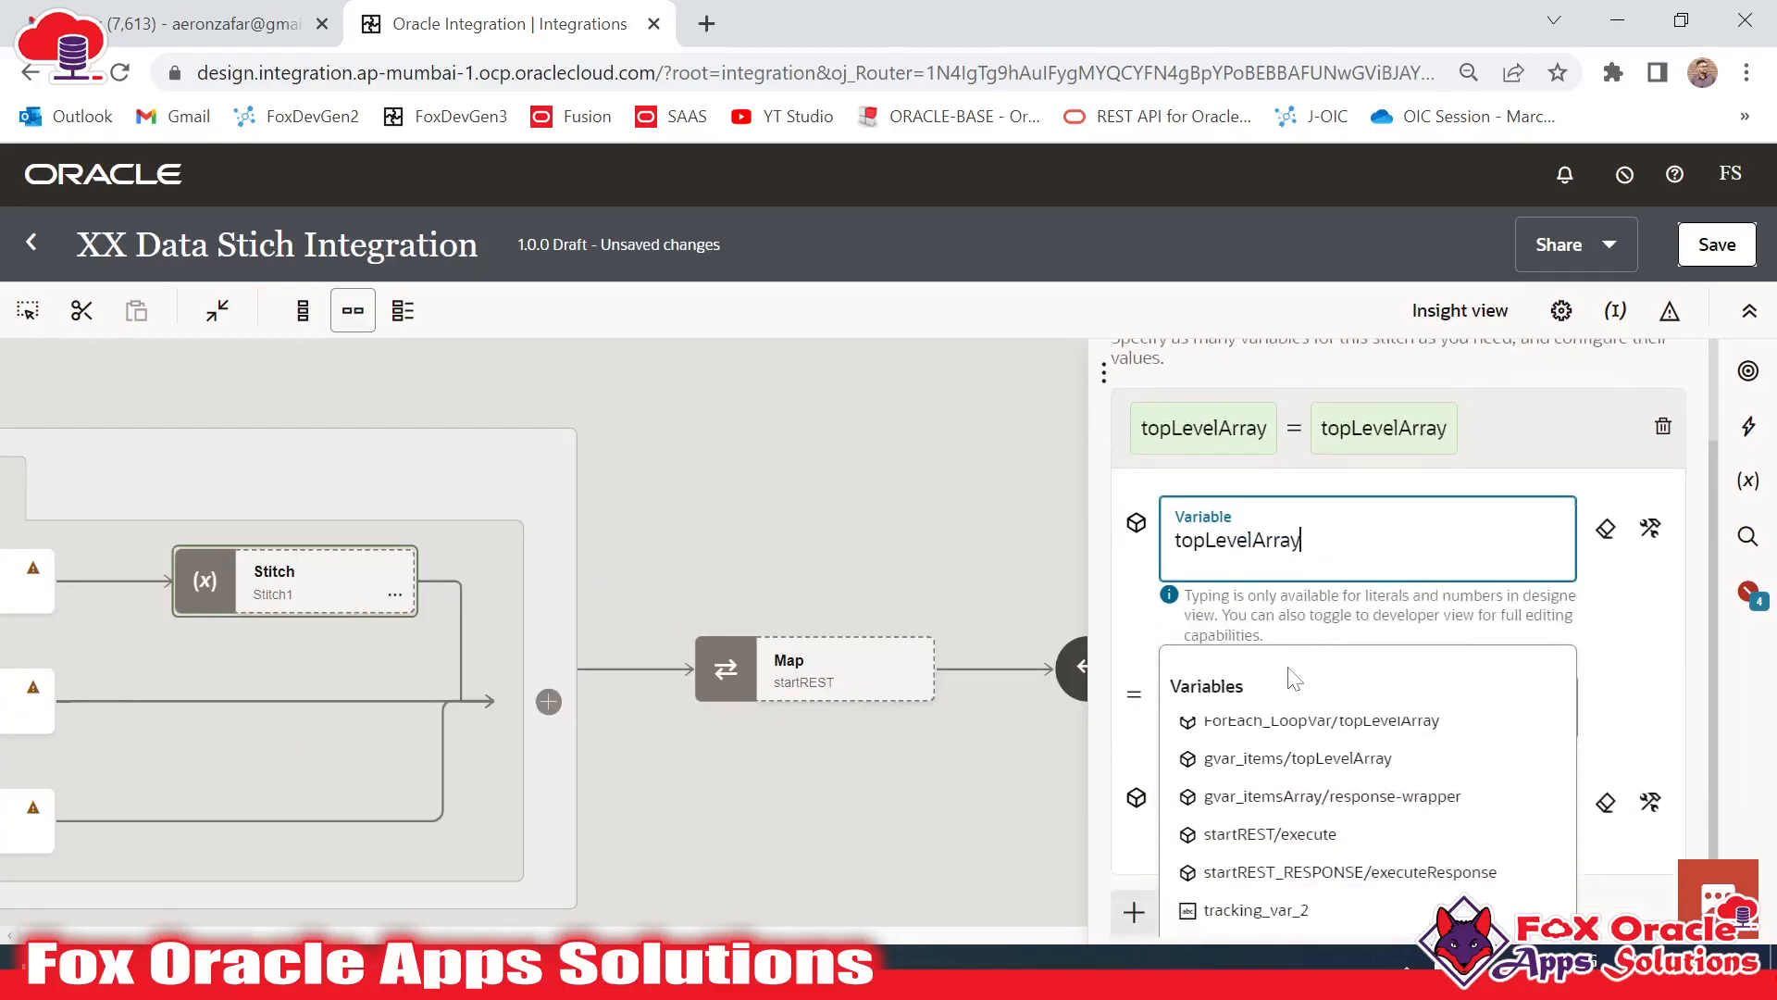
scroll(1342, 648, "down", 2)
scroll(1237, 726, "up", 3)
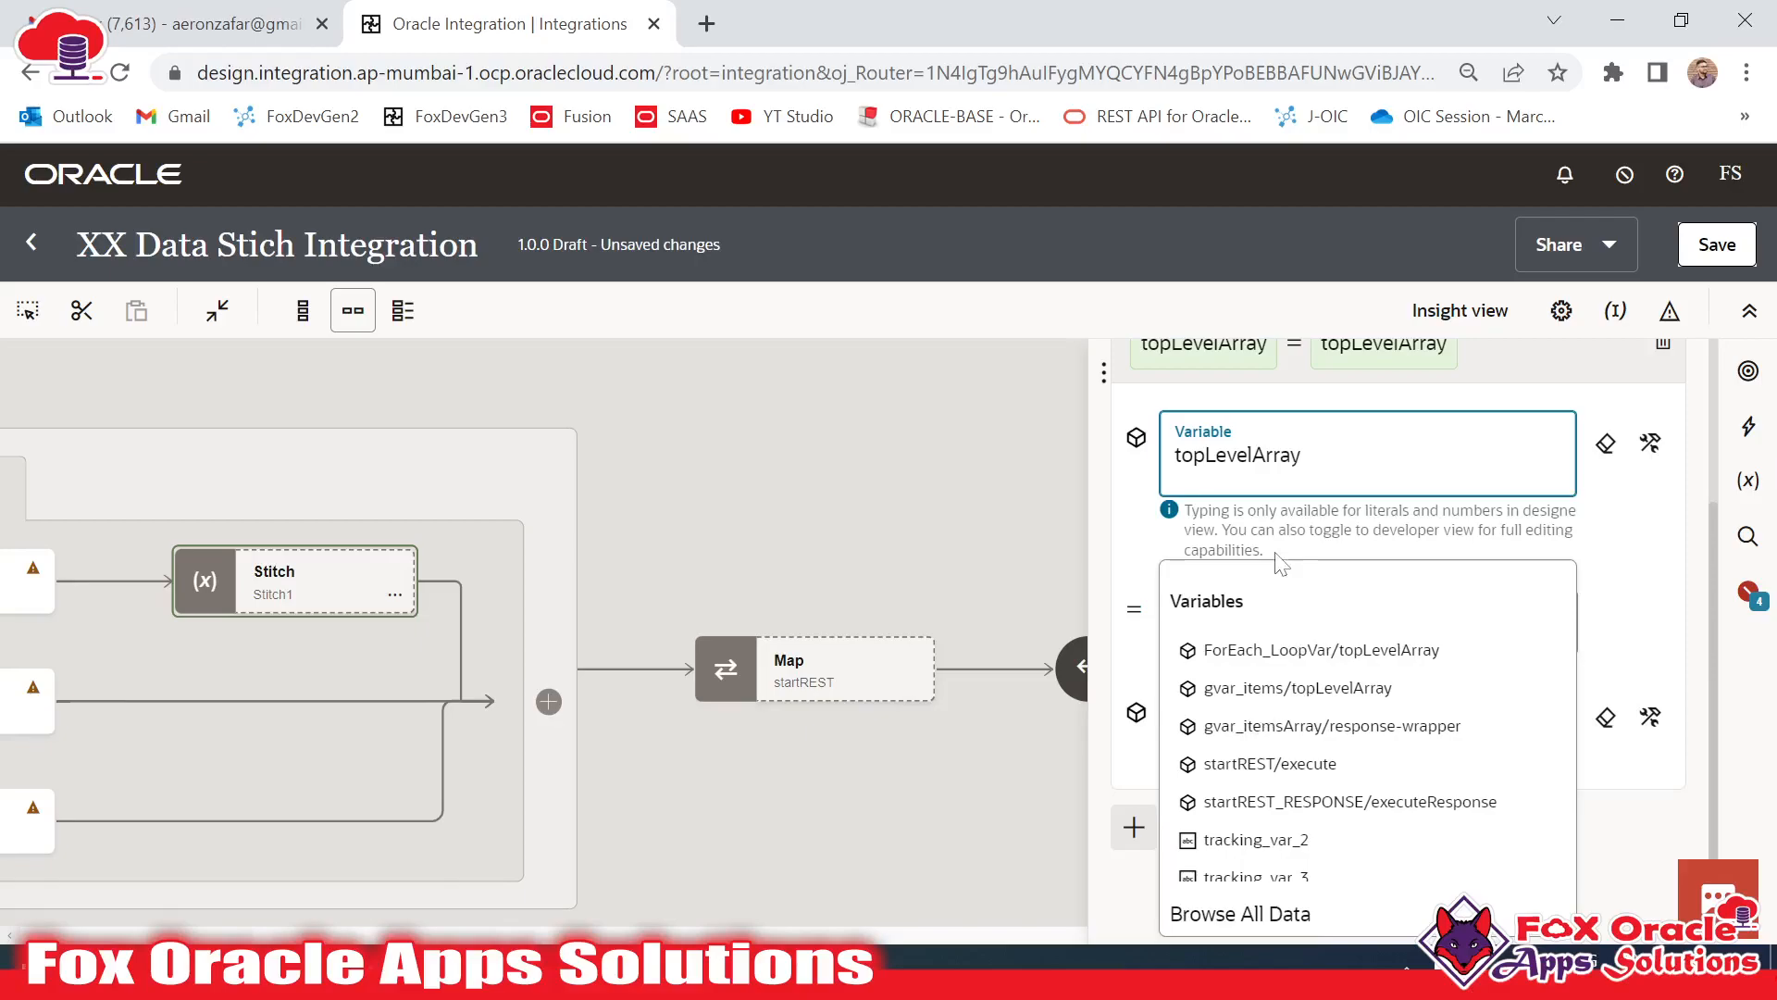
Switch to Notepad++ and examine the IntegerNumber entry in the sample response object below the response payload
key("alt+Tab")
left_click(383, 385)
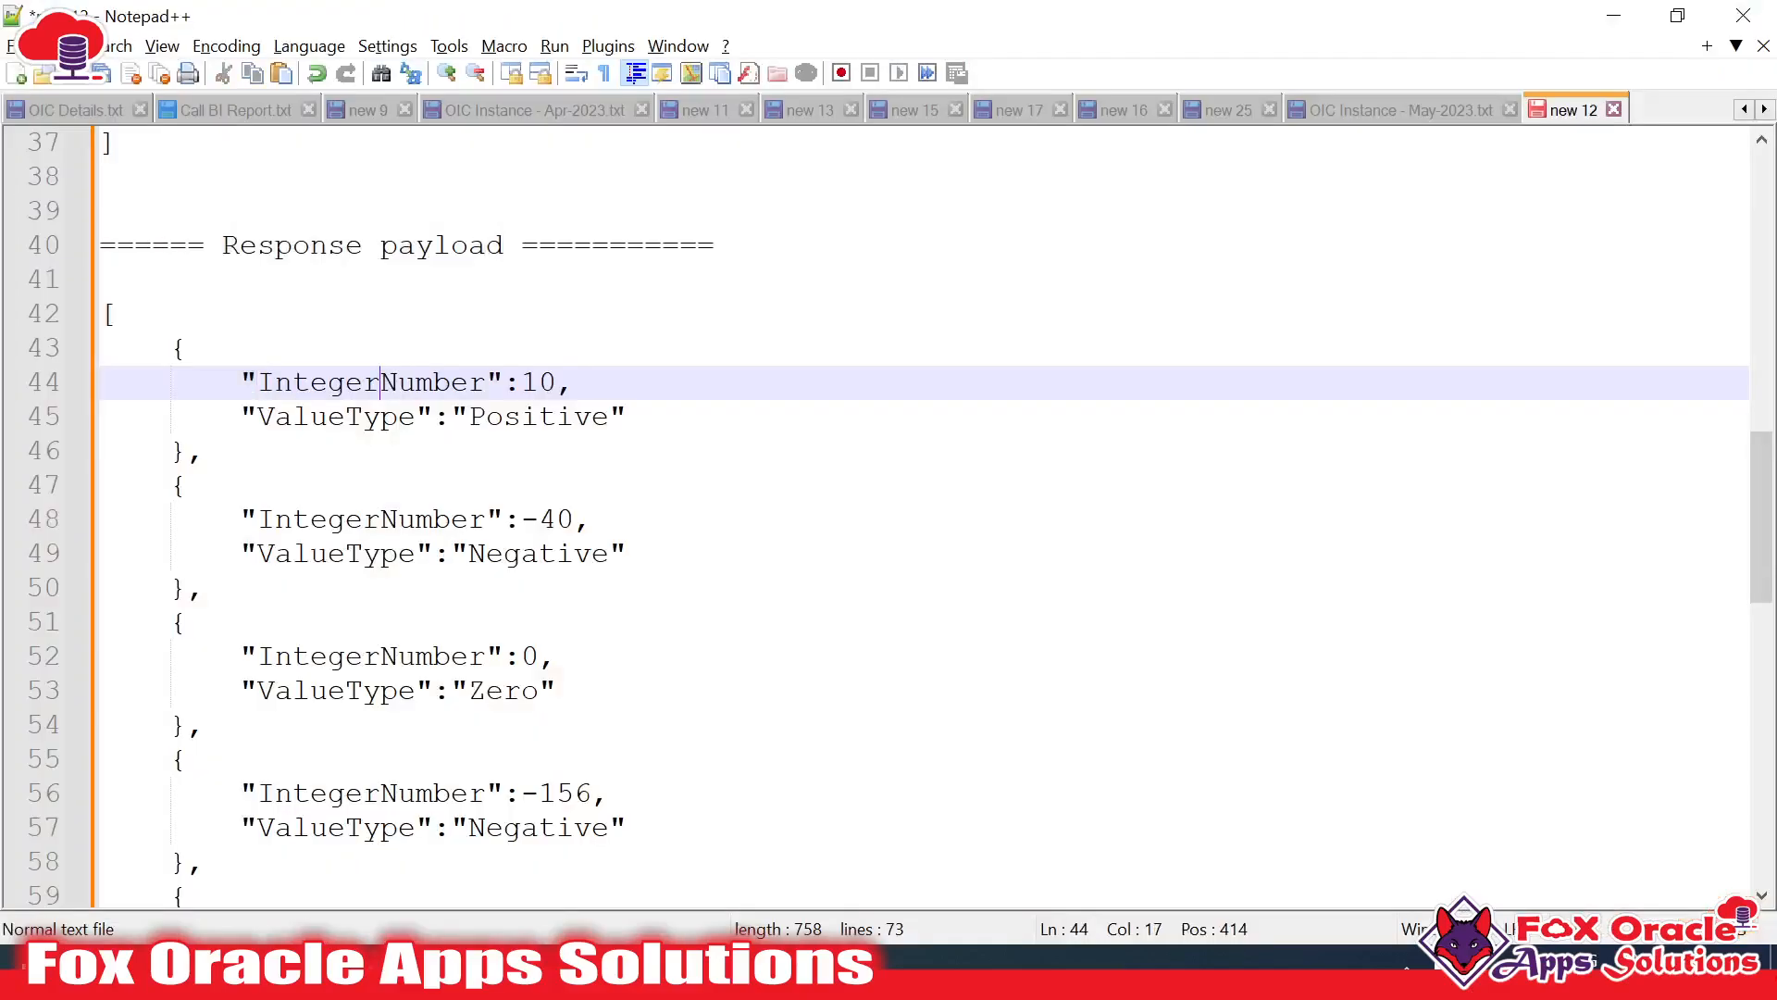
scroll(384, 385, "down", 8)
left_click_drag(258, 488, 469, 489)
left_click(482, 489)
double_click(360, 492)
left_click(538, 484)
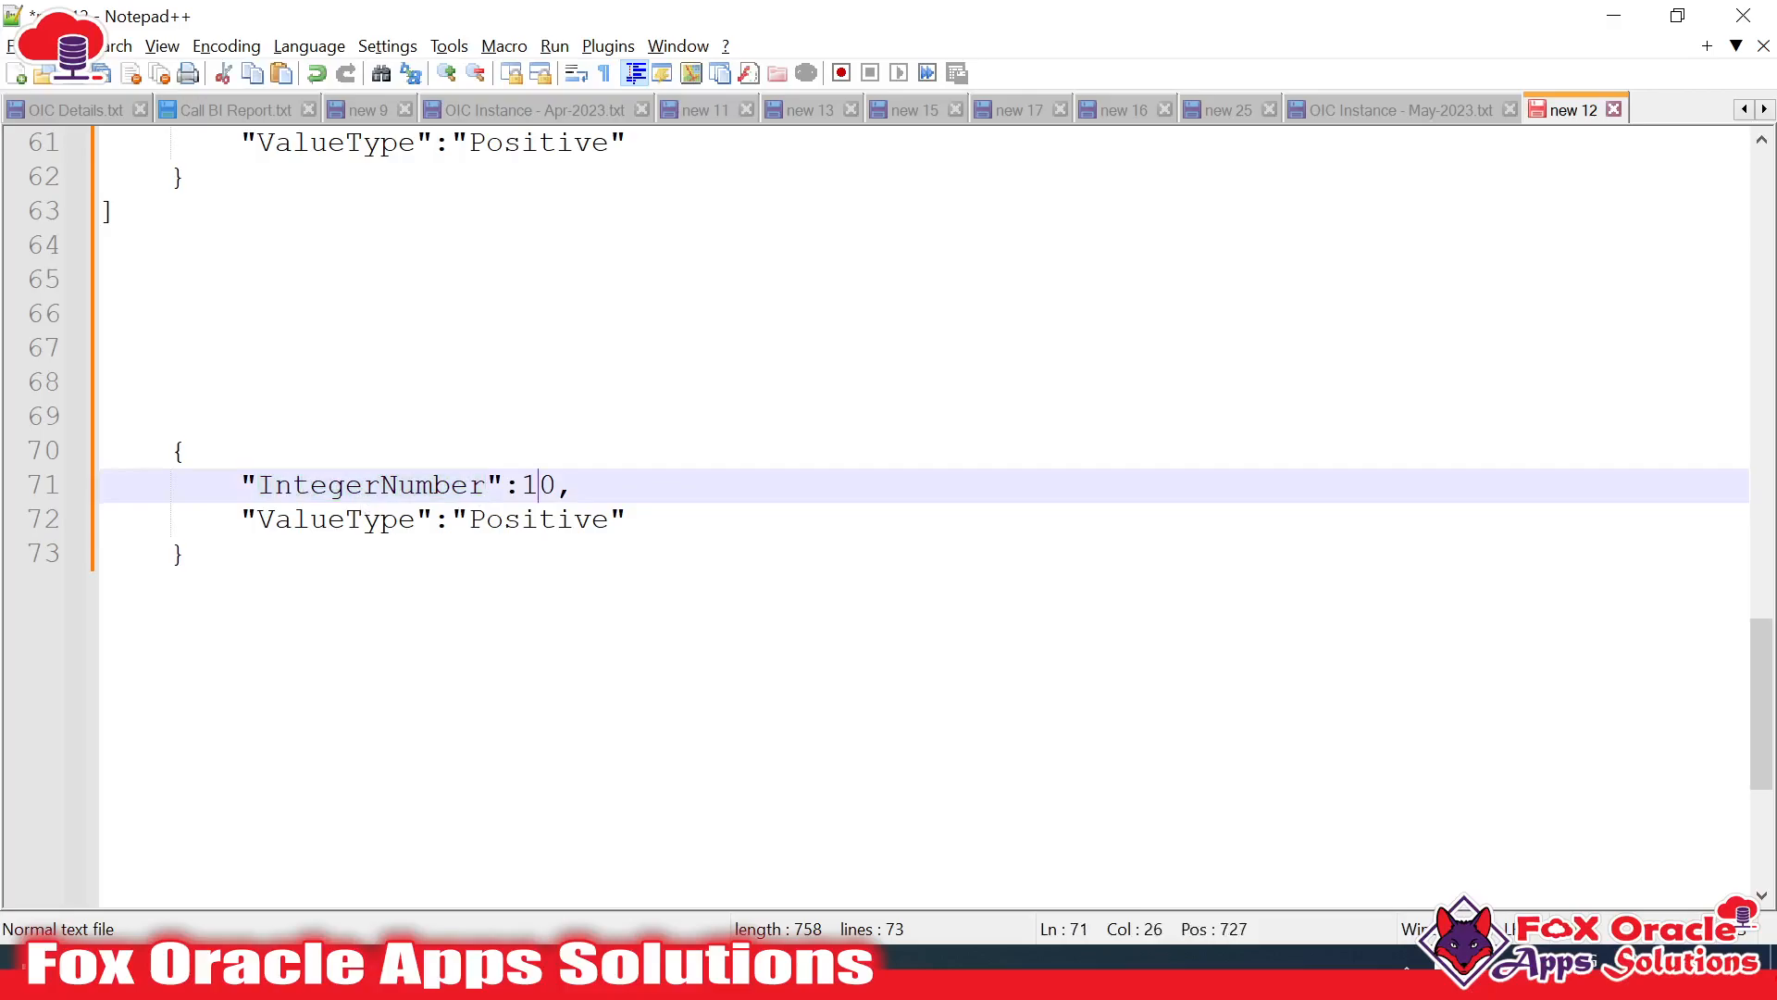
left_click_drag(556, 484, 242, 484)
left_click(380, 486)
key("alt+Tab")
Set the Route 1 stitch's variable to IntegerNumber under topLevelArray of $gvar_items in Oracle Integration, and open its value for editing
left_click(1104, 375)
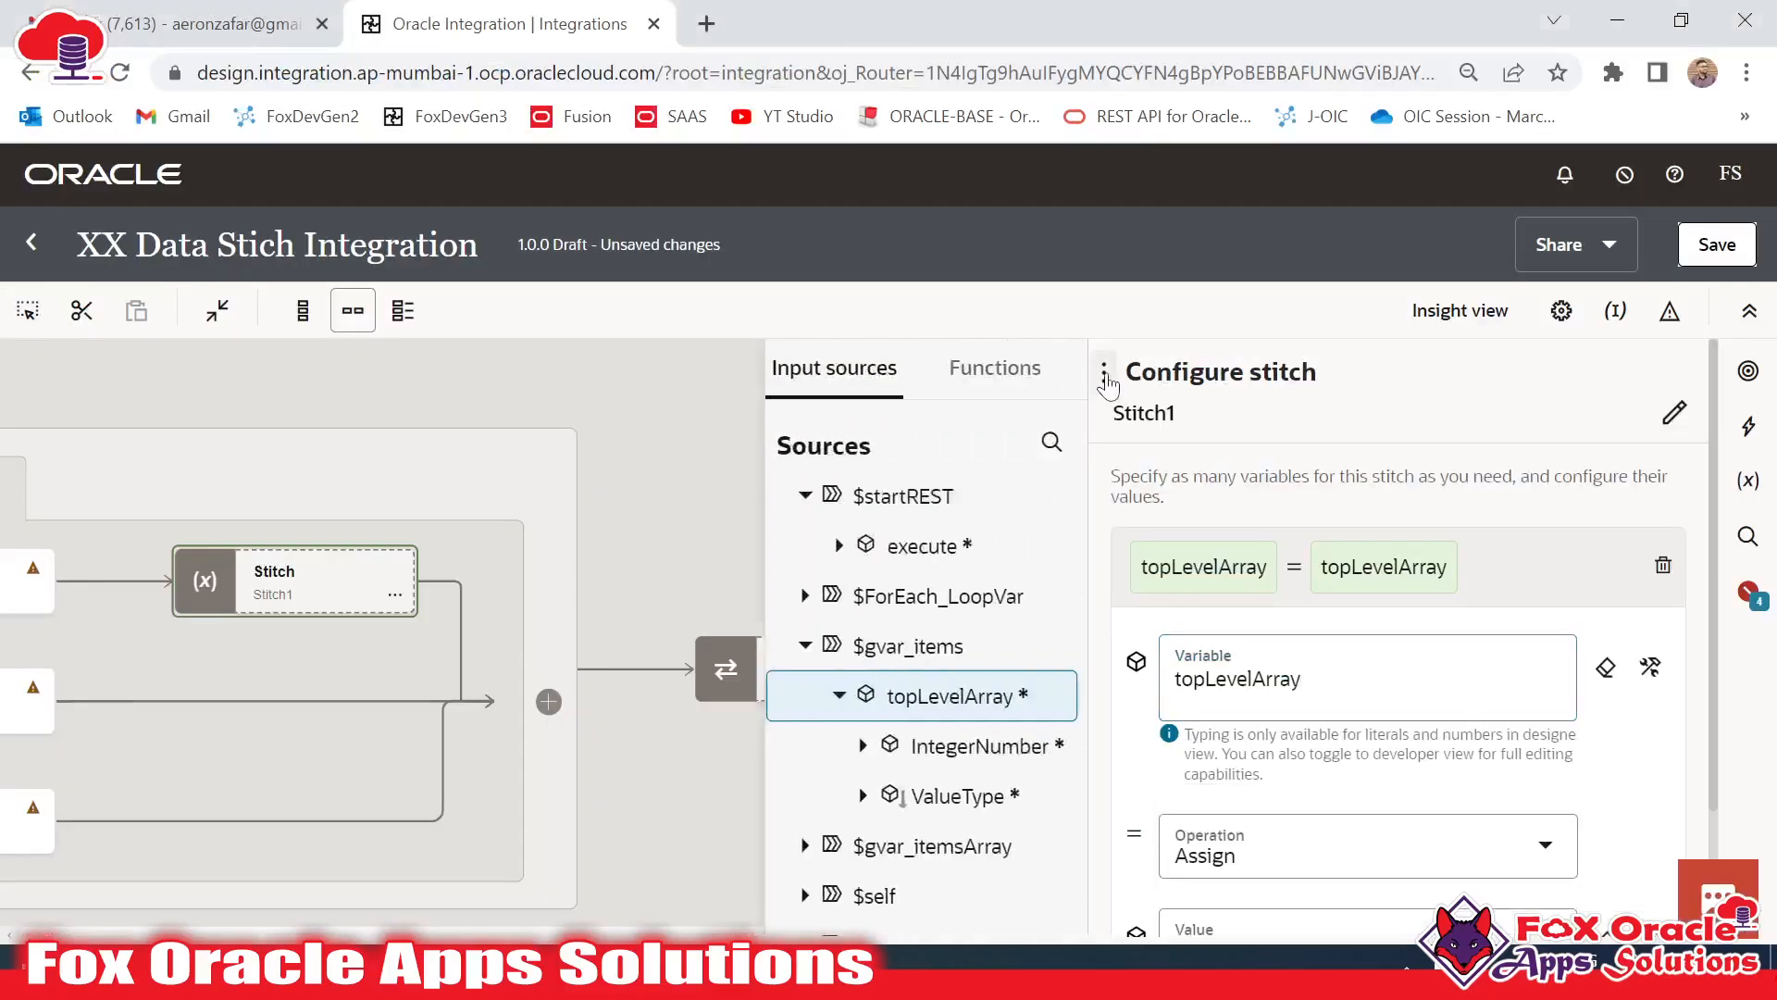
left_click(1211, 603)
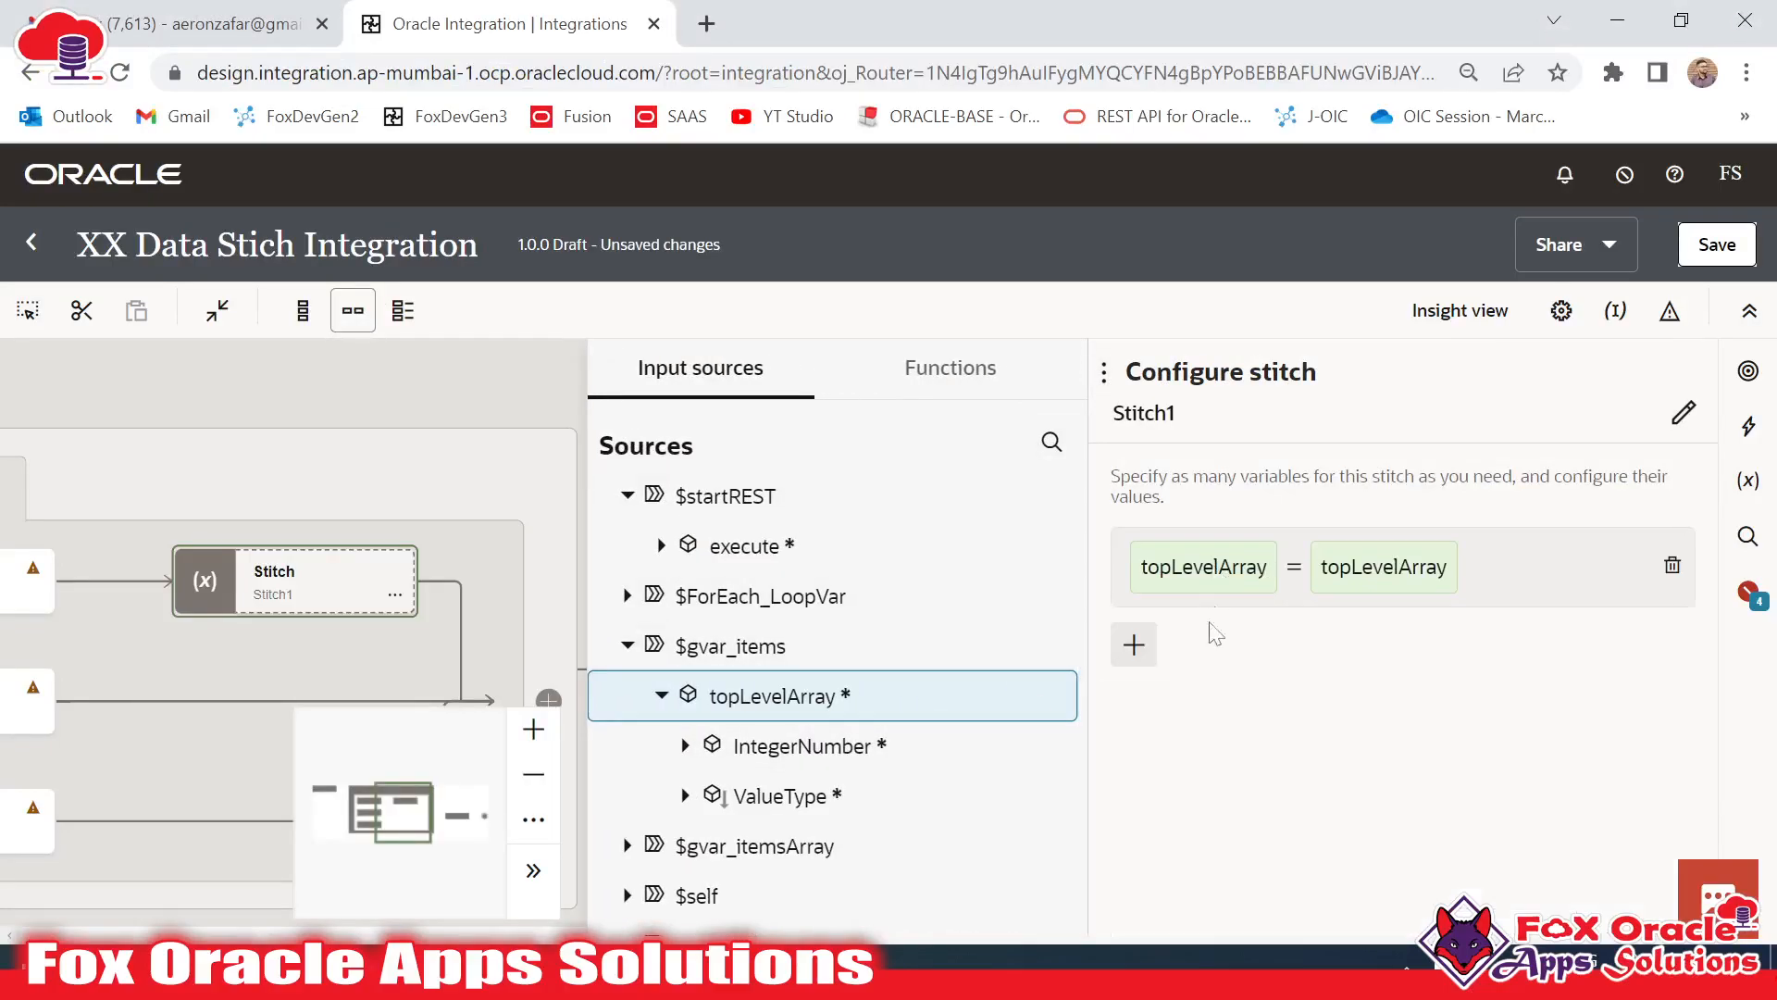
left_click(1213, 591)
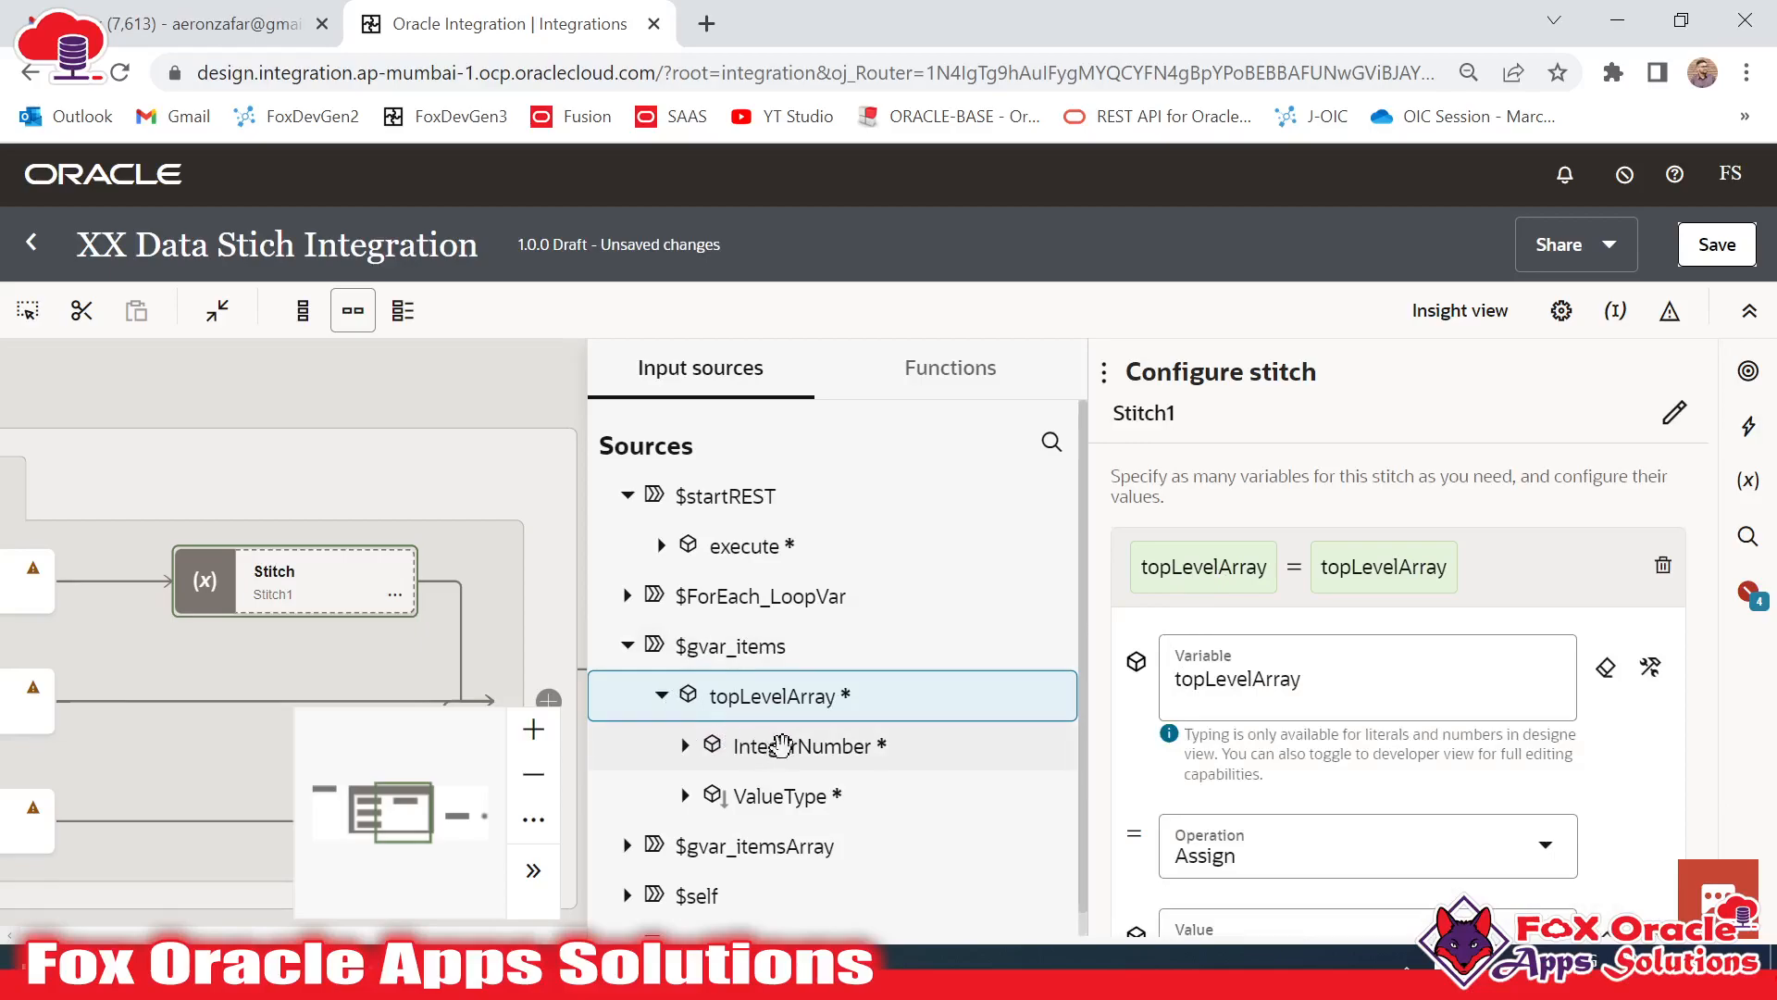
left_click_drag(788, 746, 1293, 696)
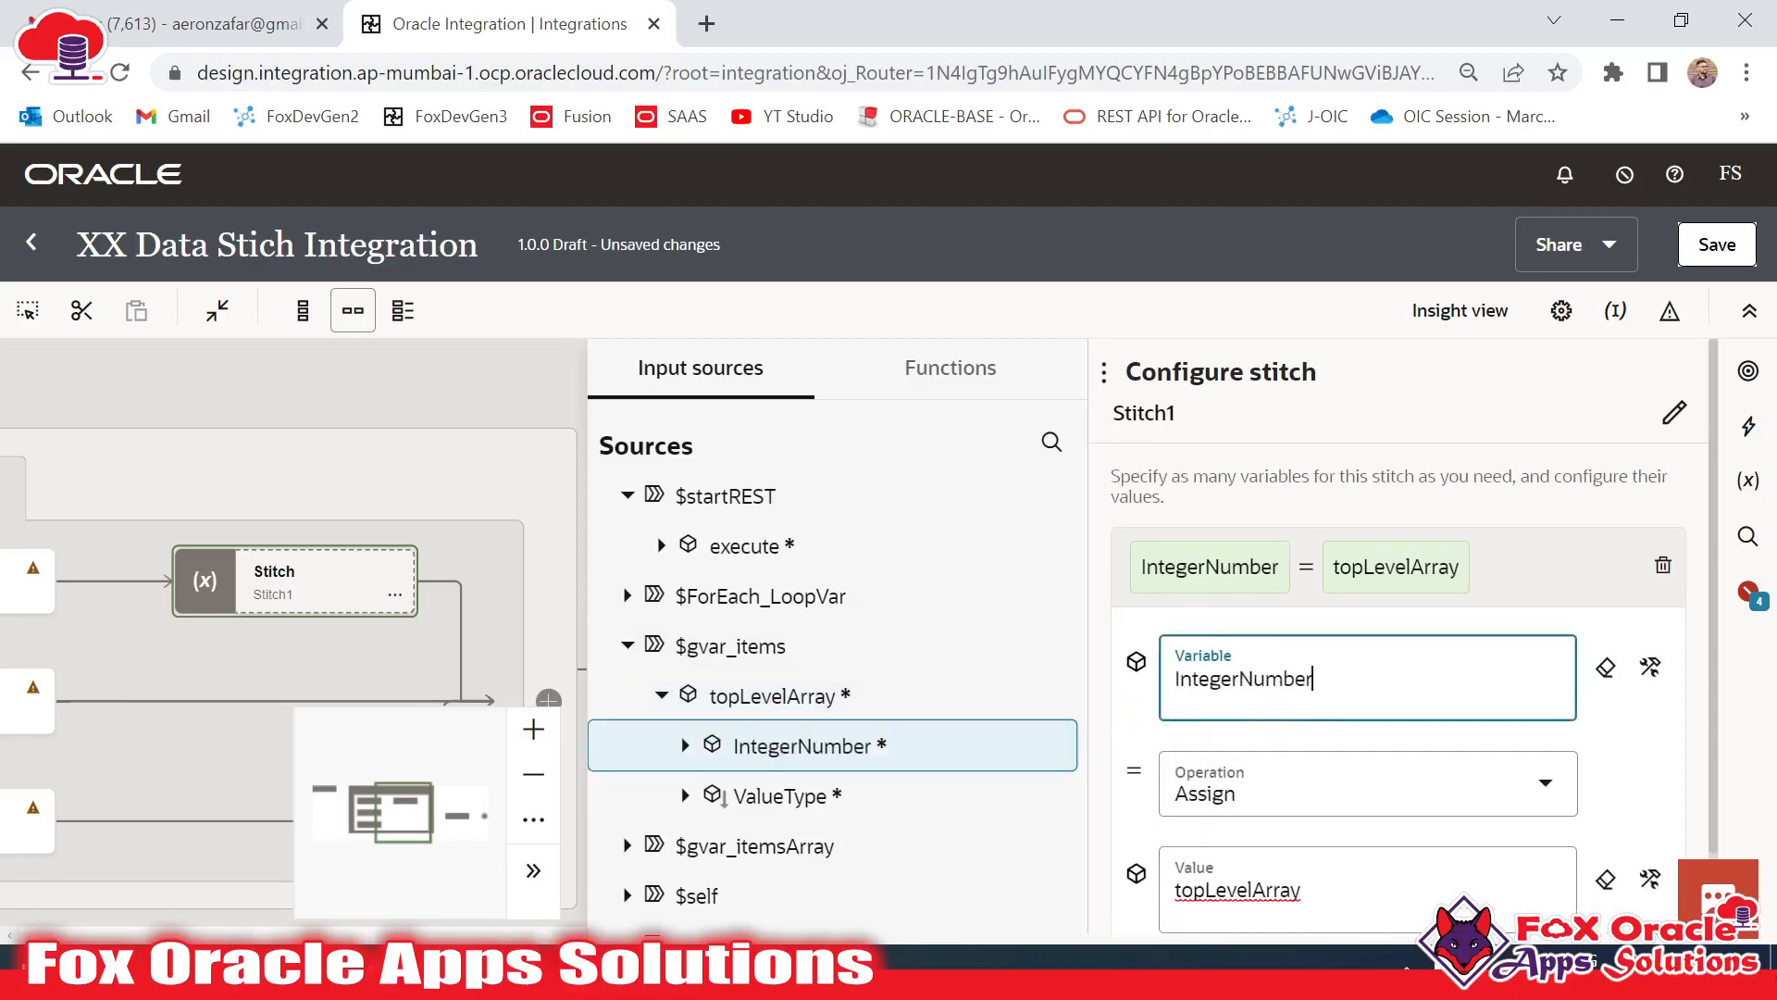
scroll(1314, 699, "down", 2)
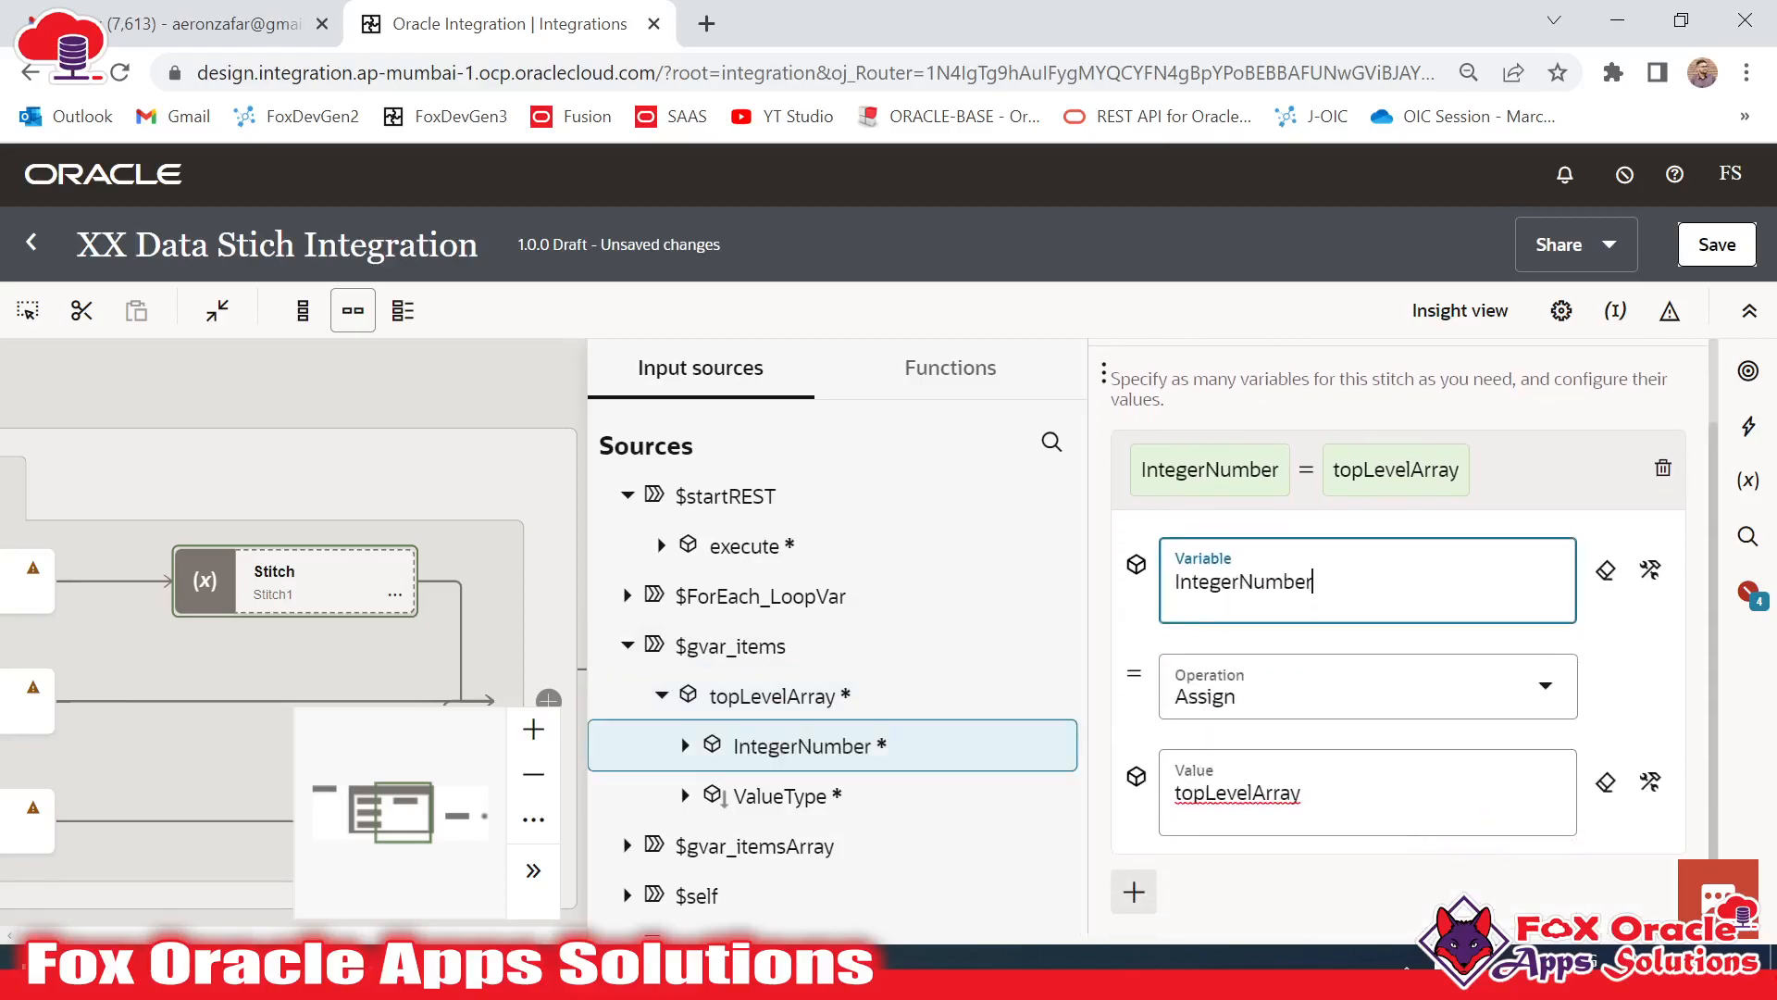
left_click(1332, 794)
key("ctrl+a")
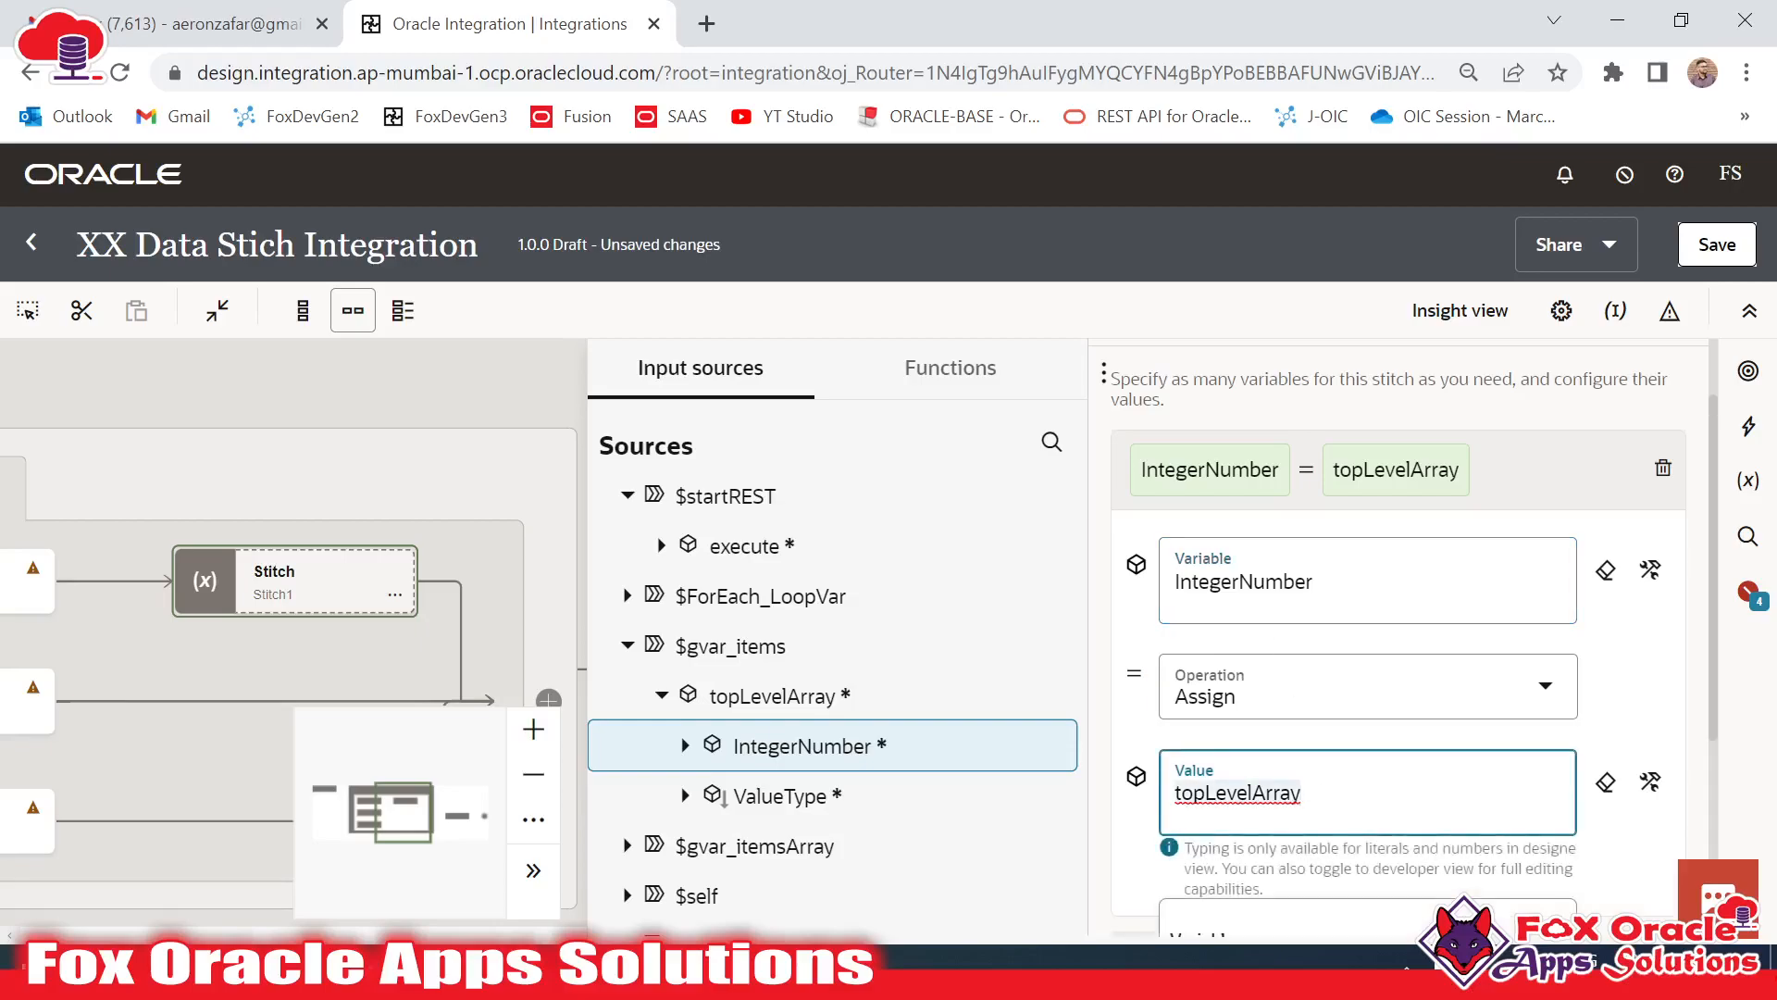
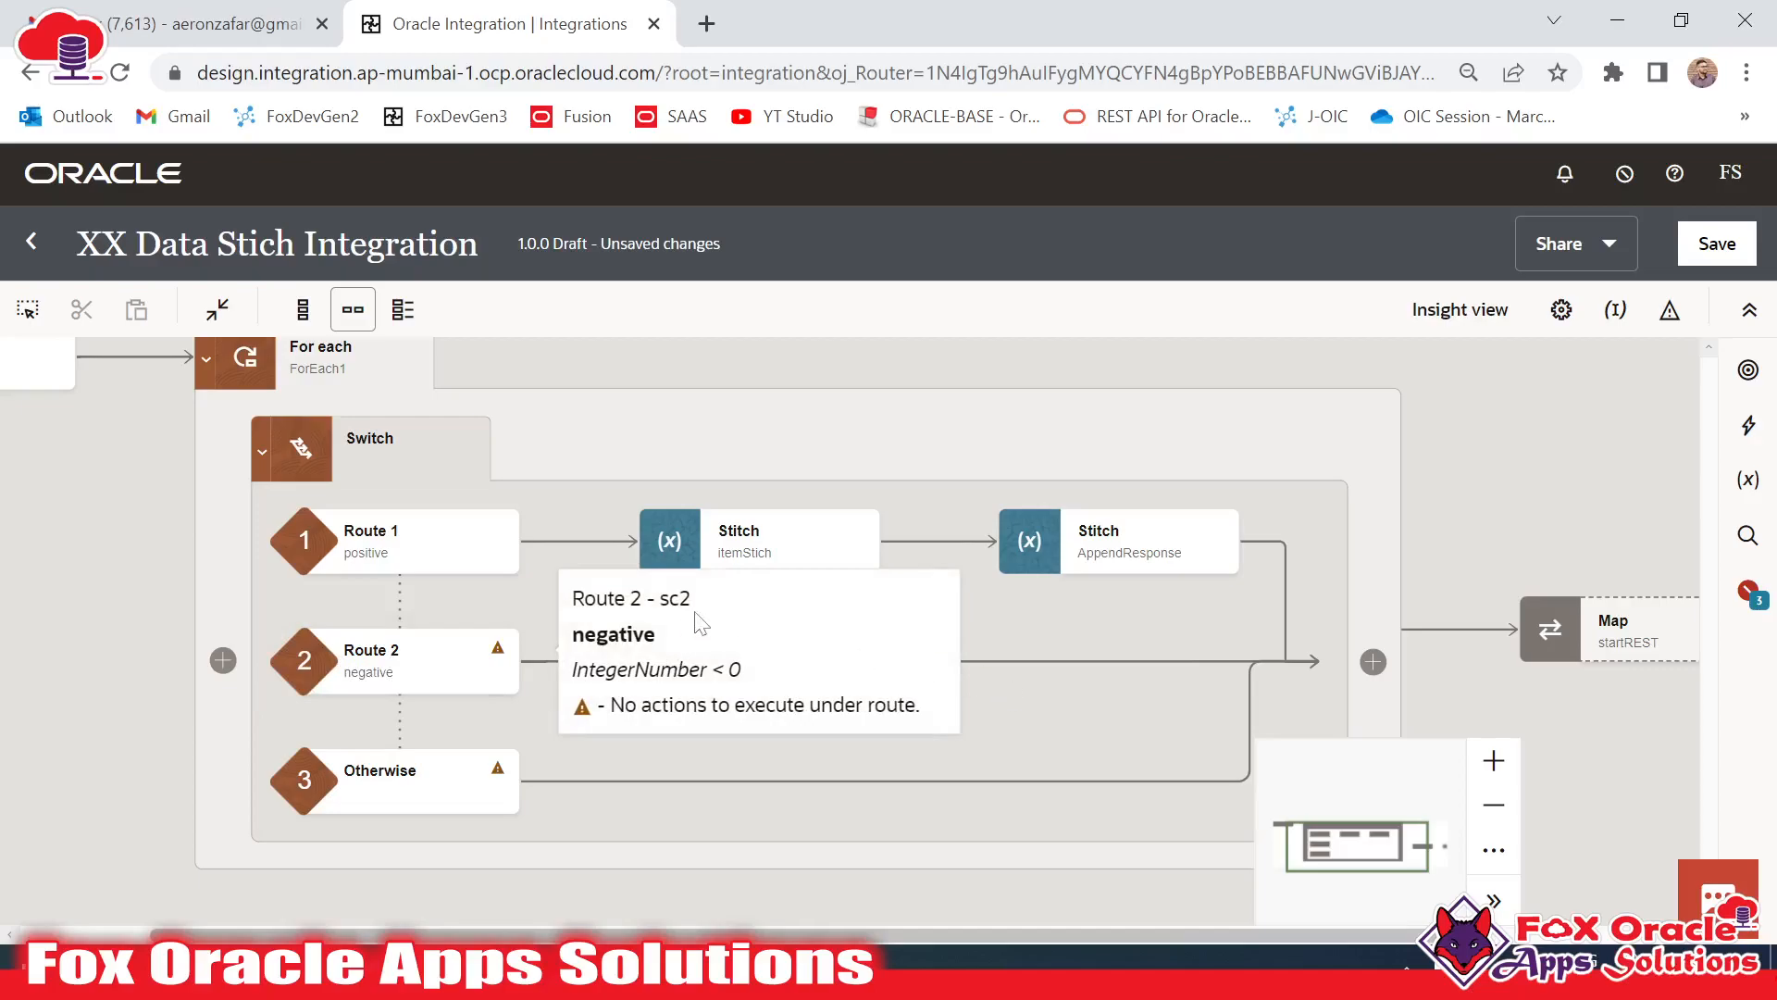
Add a Data stitch action to the negative route, Route 2
left_click(1749, 427)
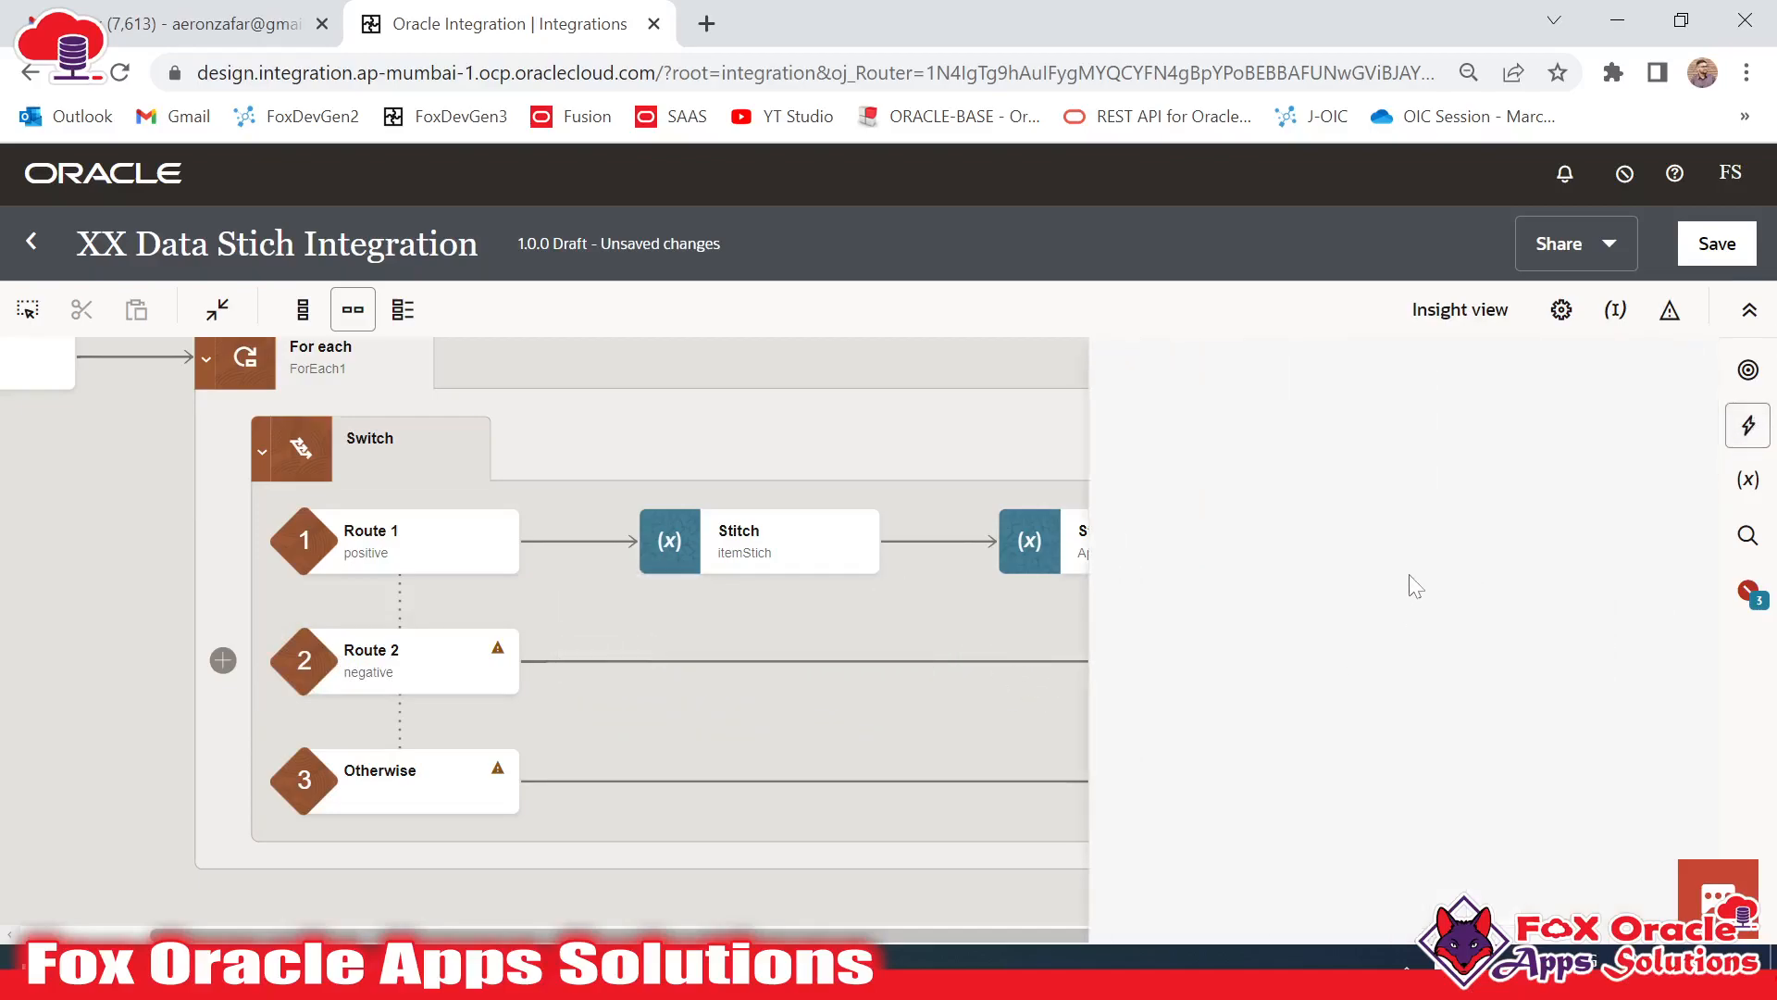
left_click_drag(1395, 465, 874, 638)
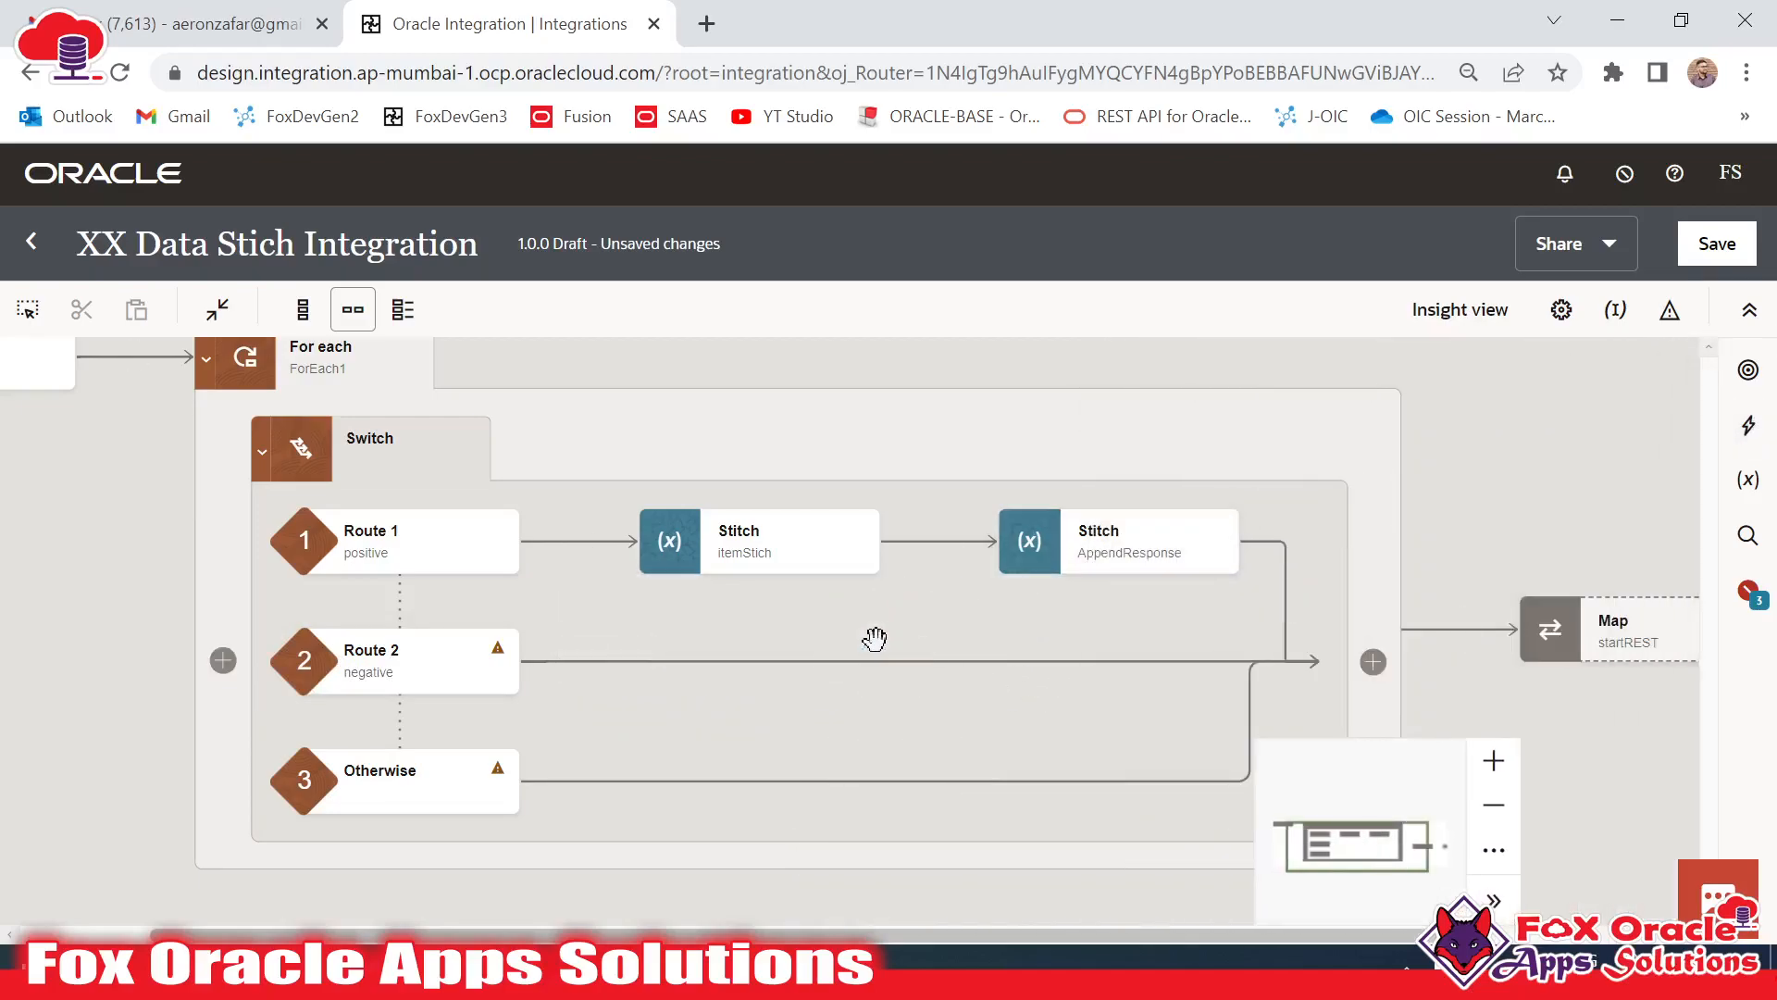
left_click(1747, 428)
left_click_drag(1395, 465, 897, 648)
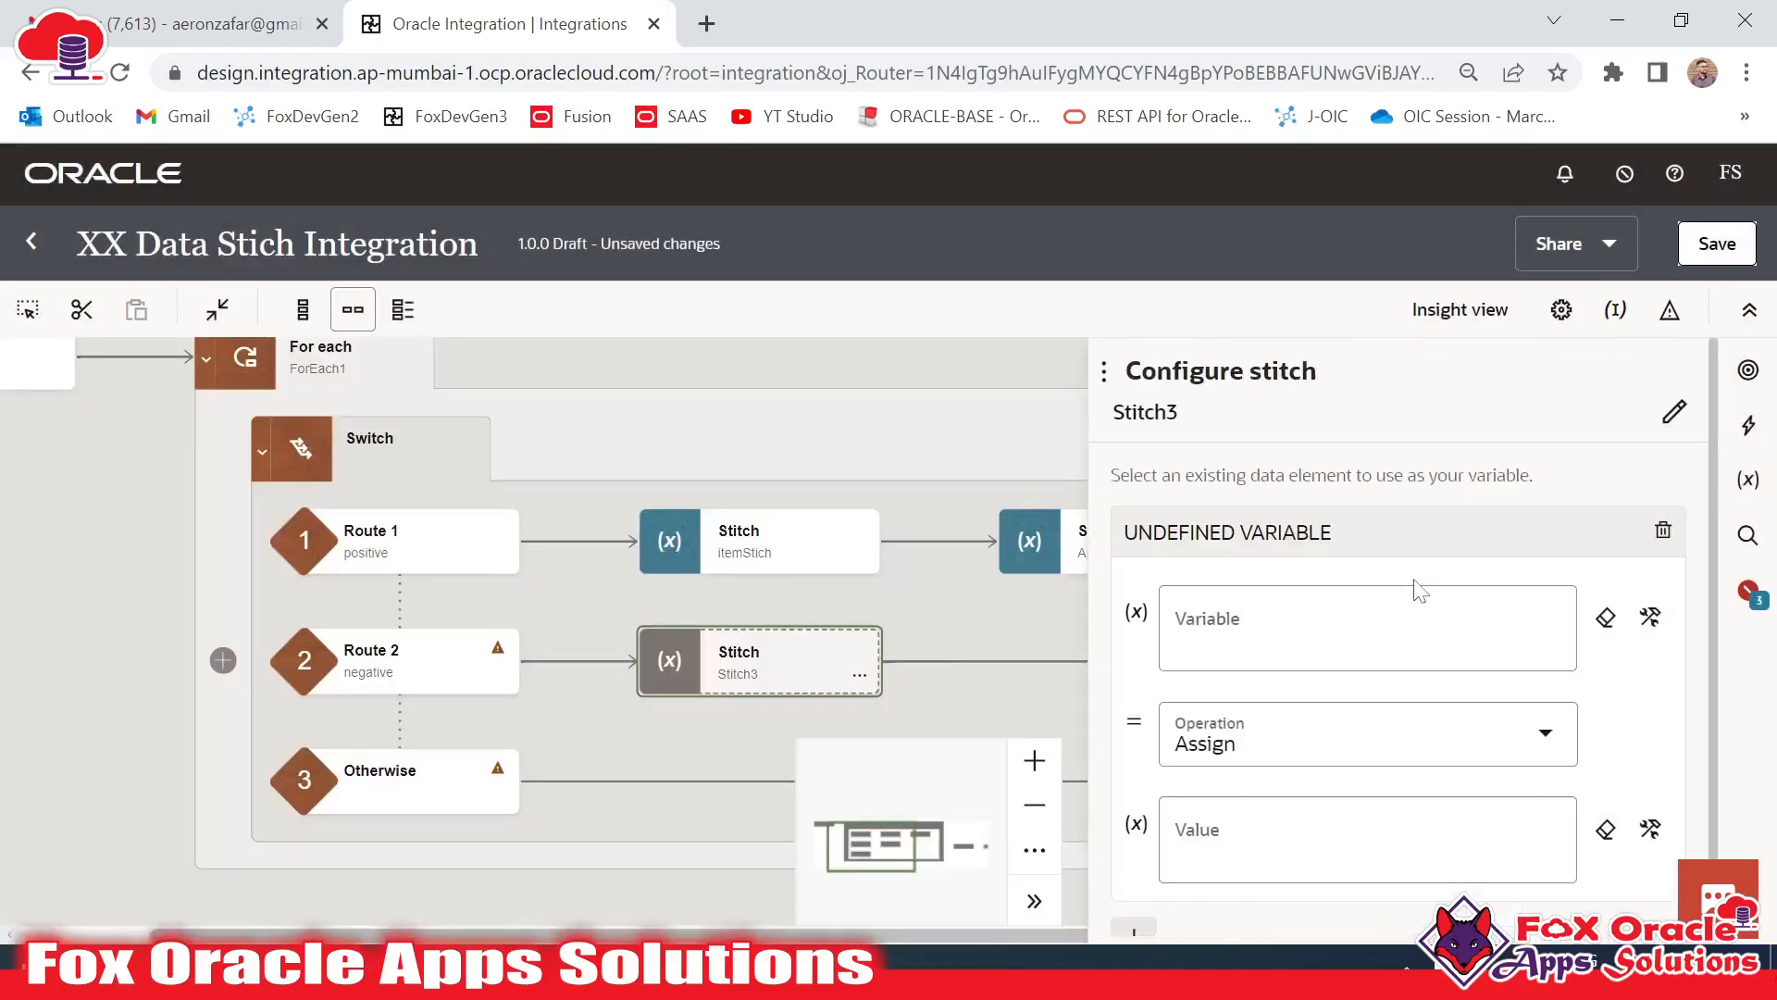
Switch to Notepad++, change the ValueType of the single sample object to Negative, and return to Oracle Integration
left_click(243, 967)
left_click(243, 967)
left_click(242, 968)
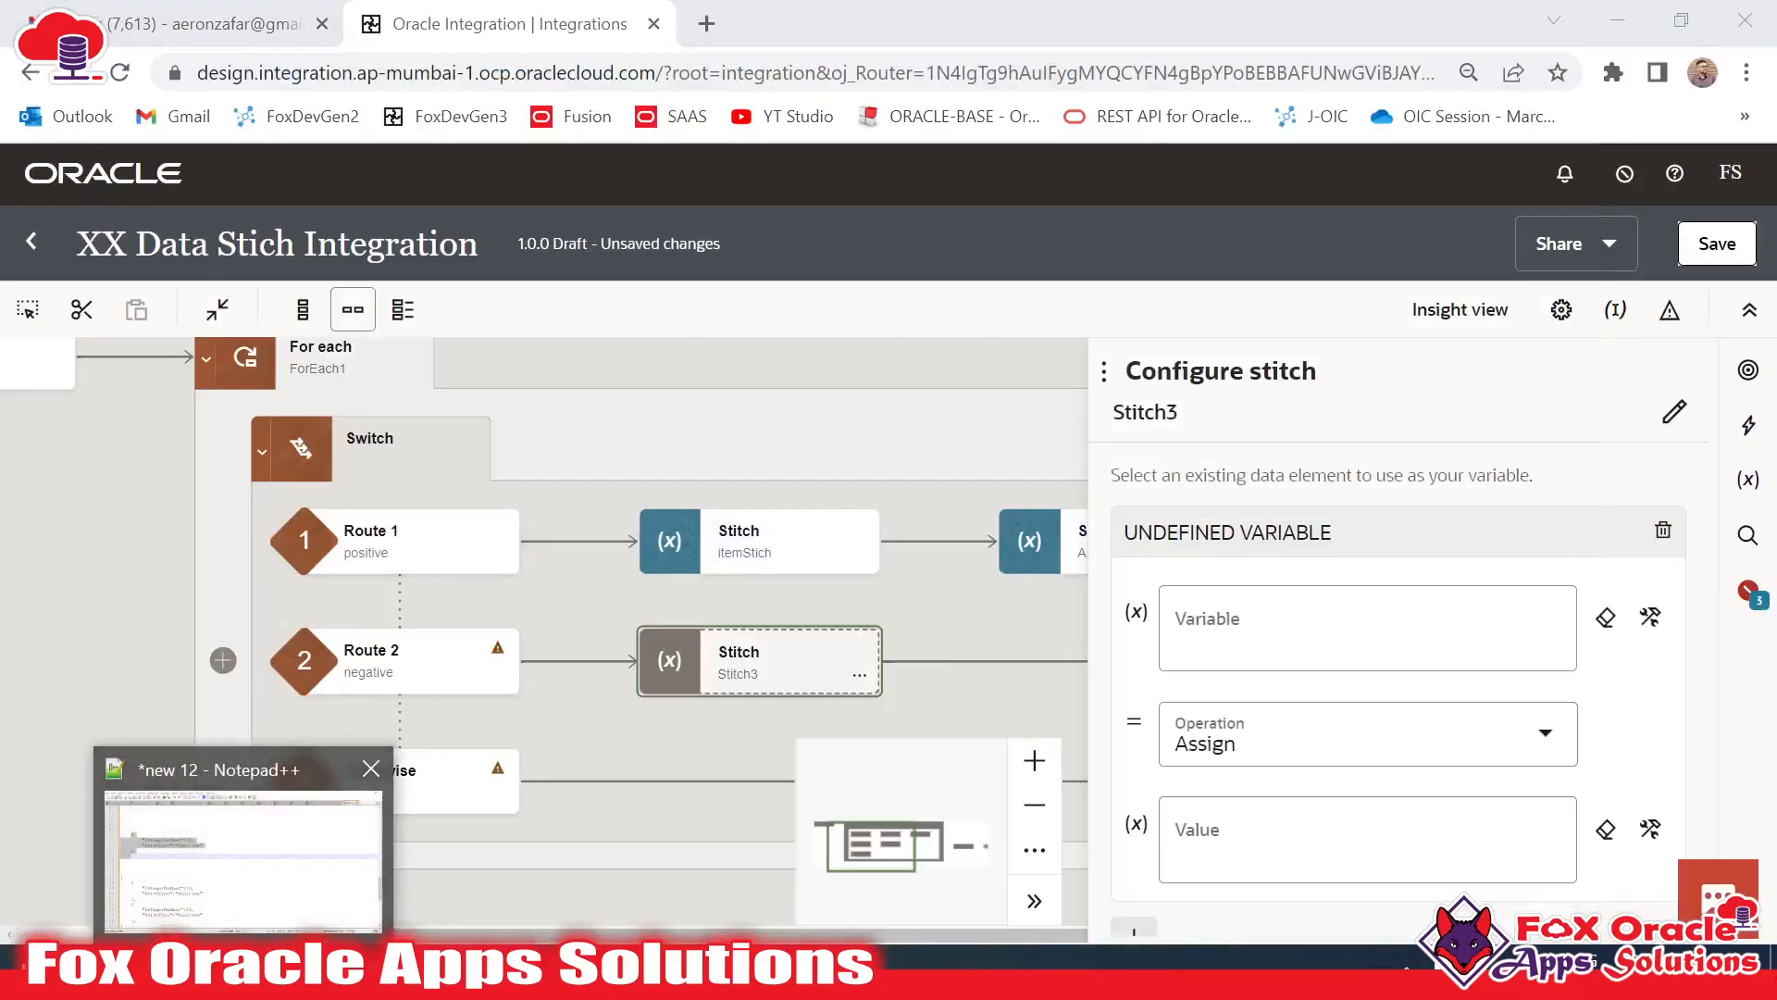
scroll(305, 444, "up", 1)
left_click(307, 447)
left_click_drag(170, 416, 171, 554)
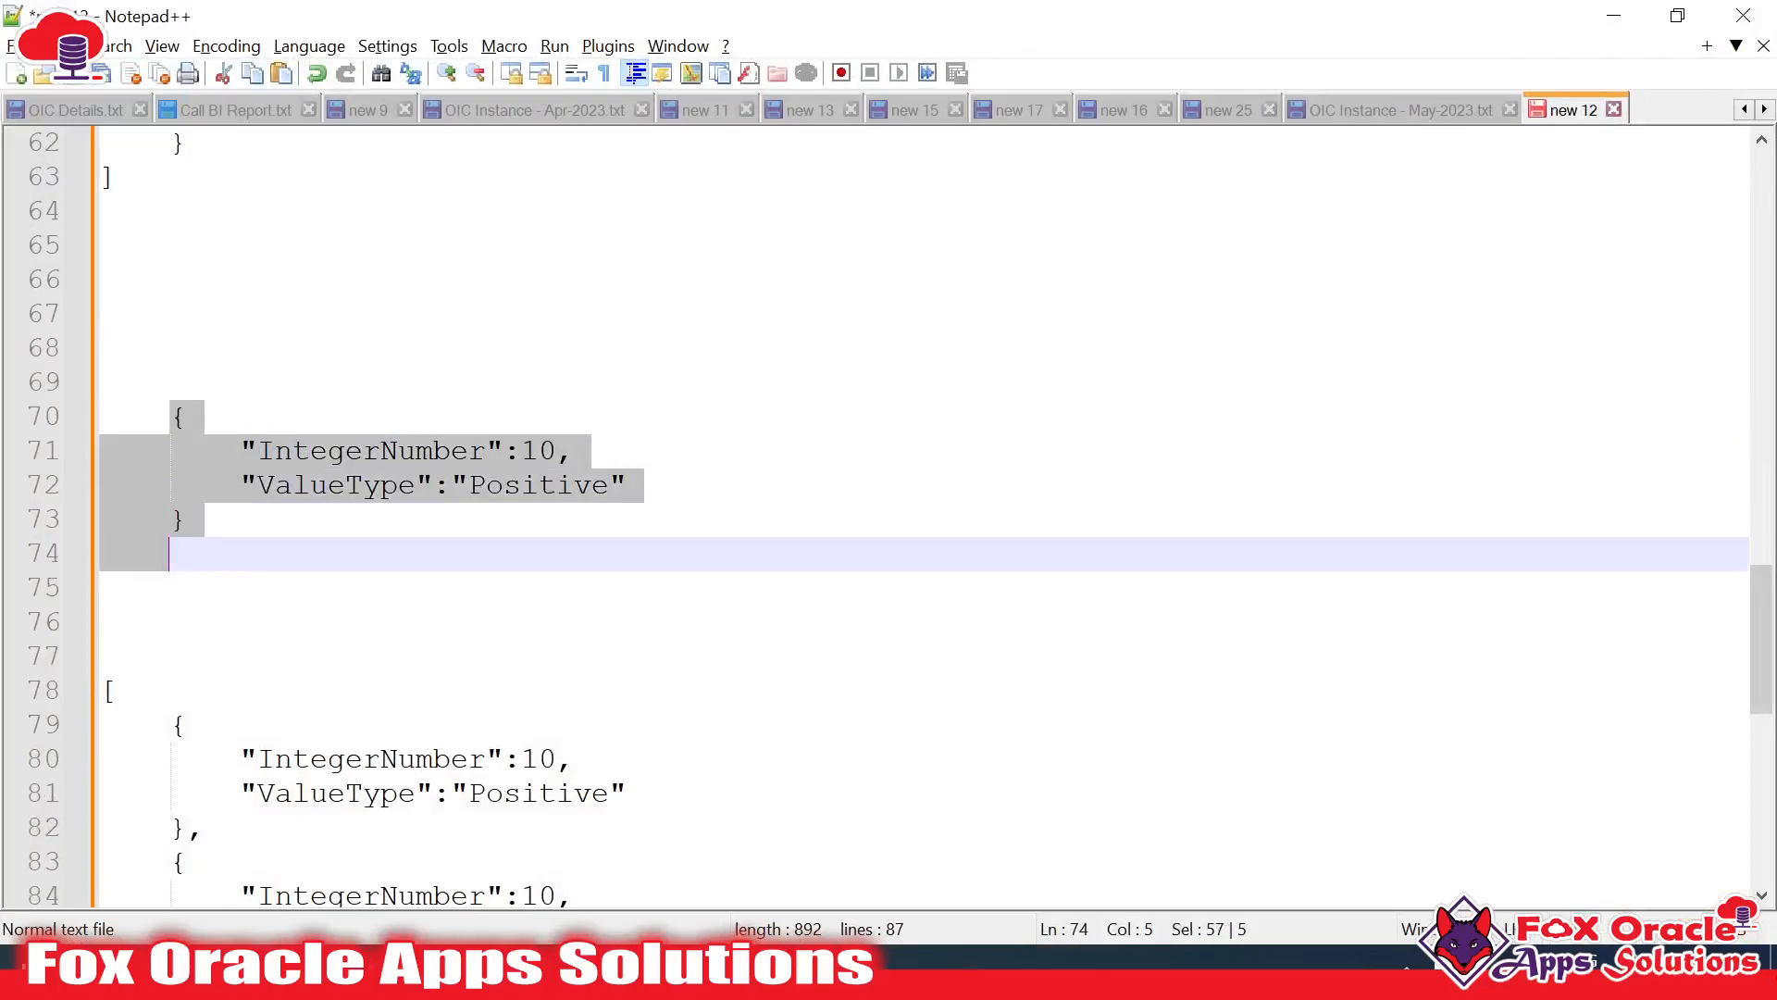
double_click(523, 491)
type("Negative")
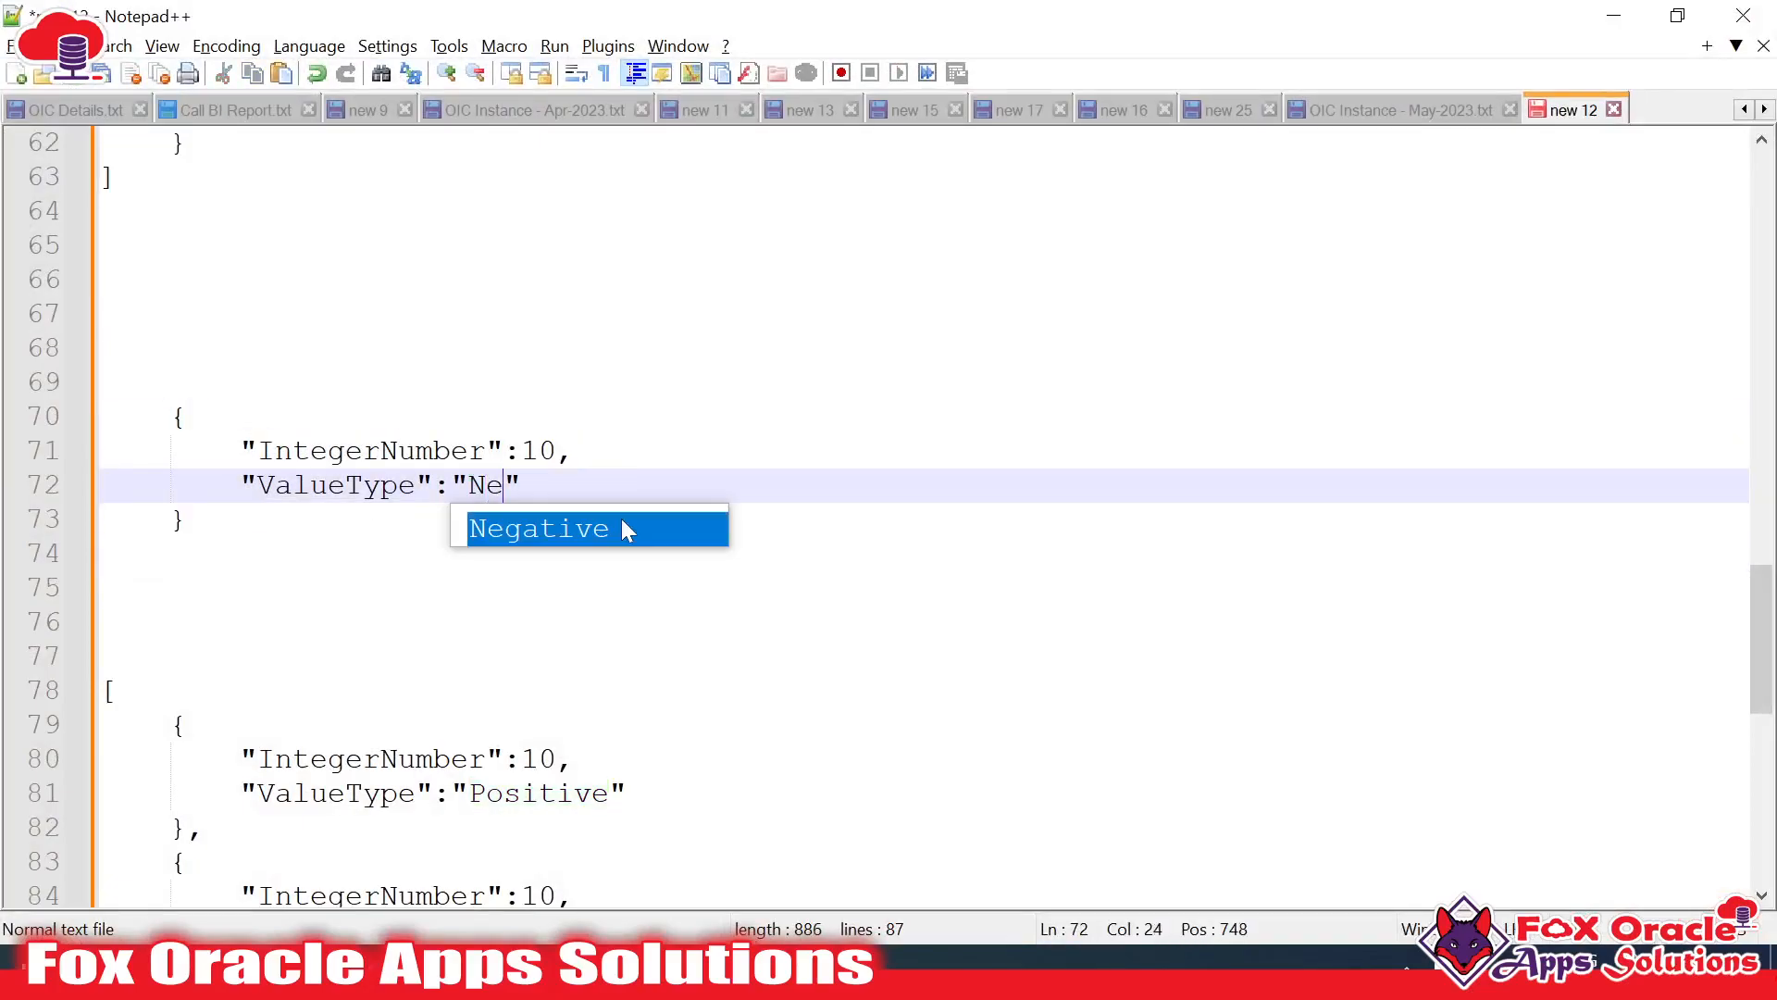
key("Right")
key("alt+Tab")
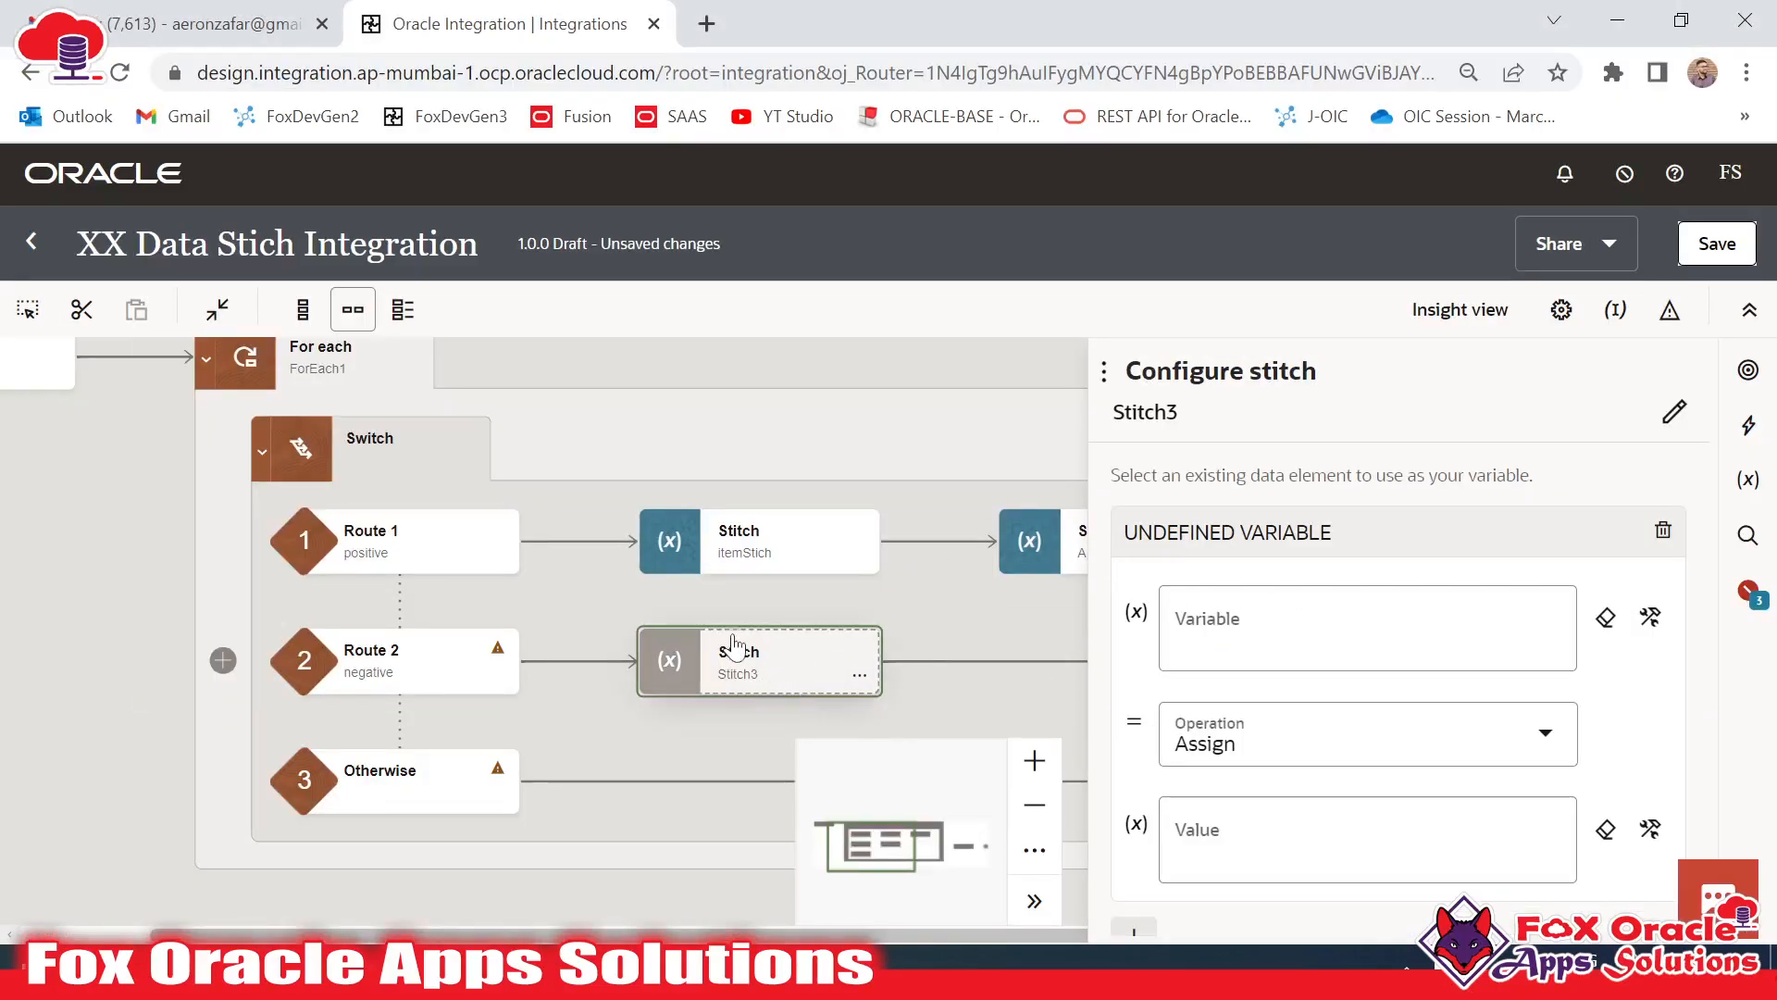
Compare the single sample object with the entries of the sample array in Notepad++
key("alt+Tab")
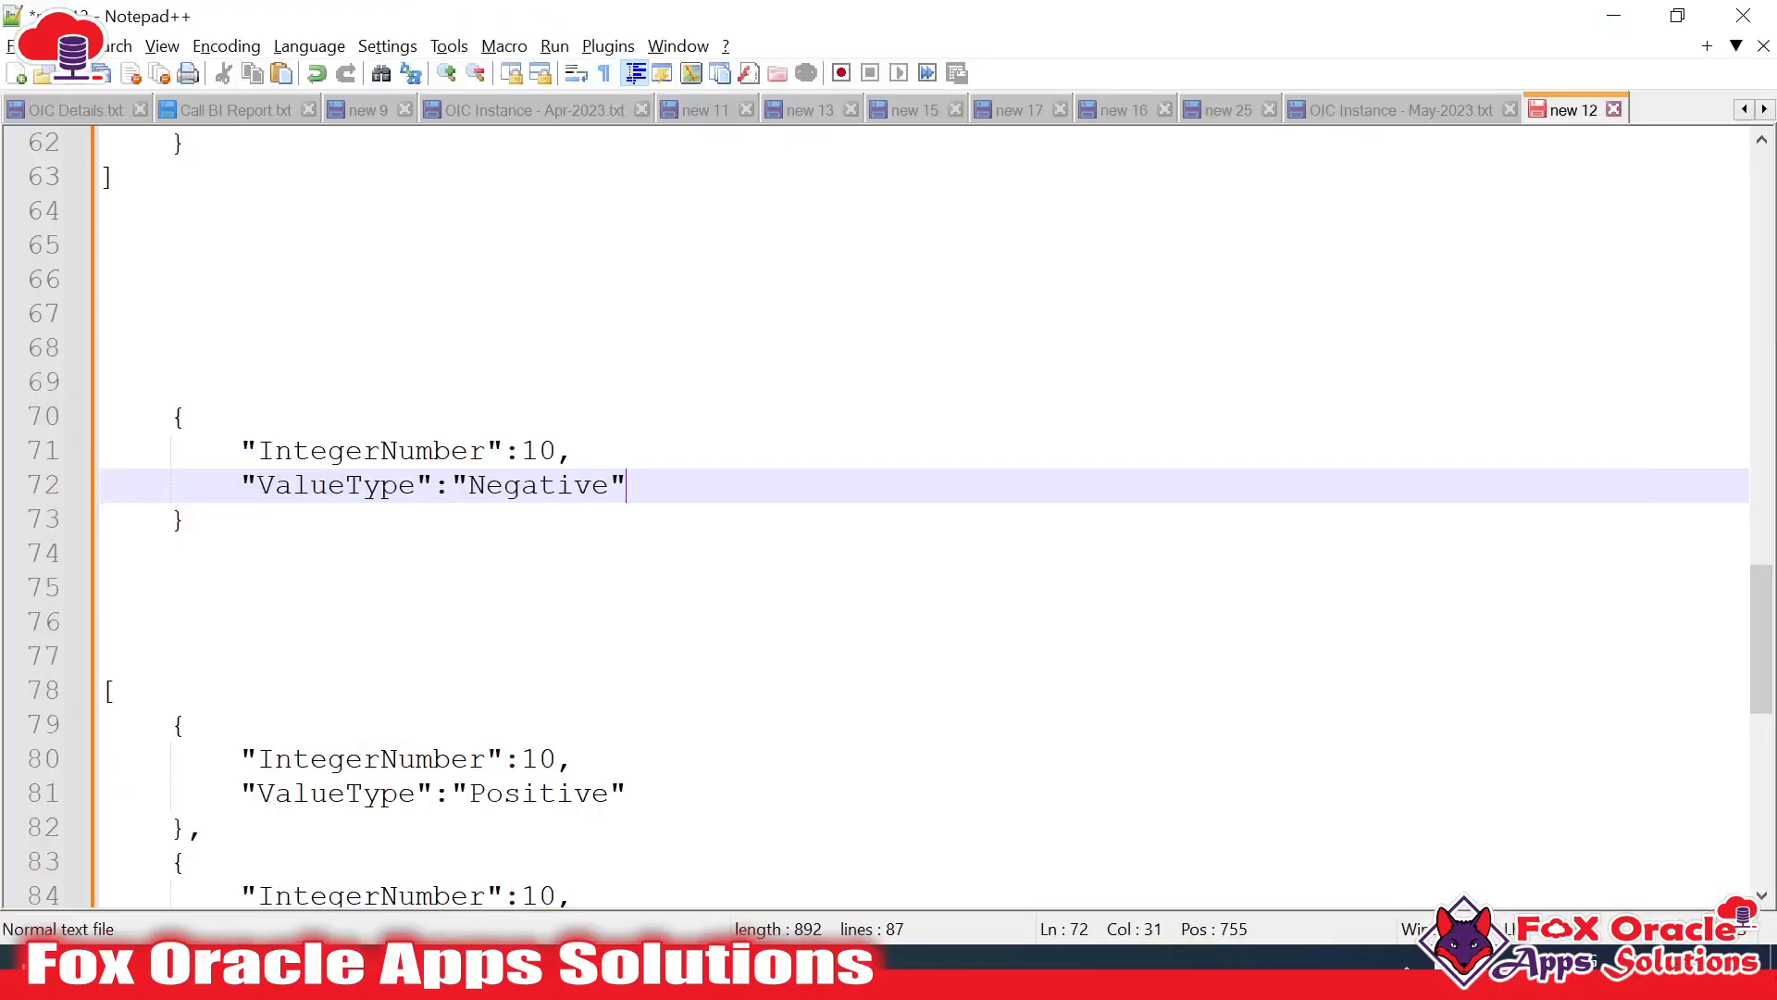
scroll(888, 518, "down", 1)
left_click_drag(173, 760, 205, 862)
key("alt+Tab")
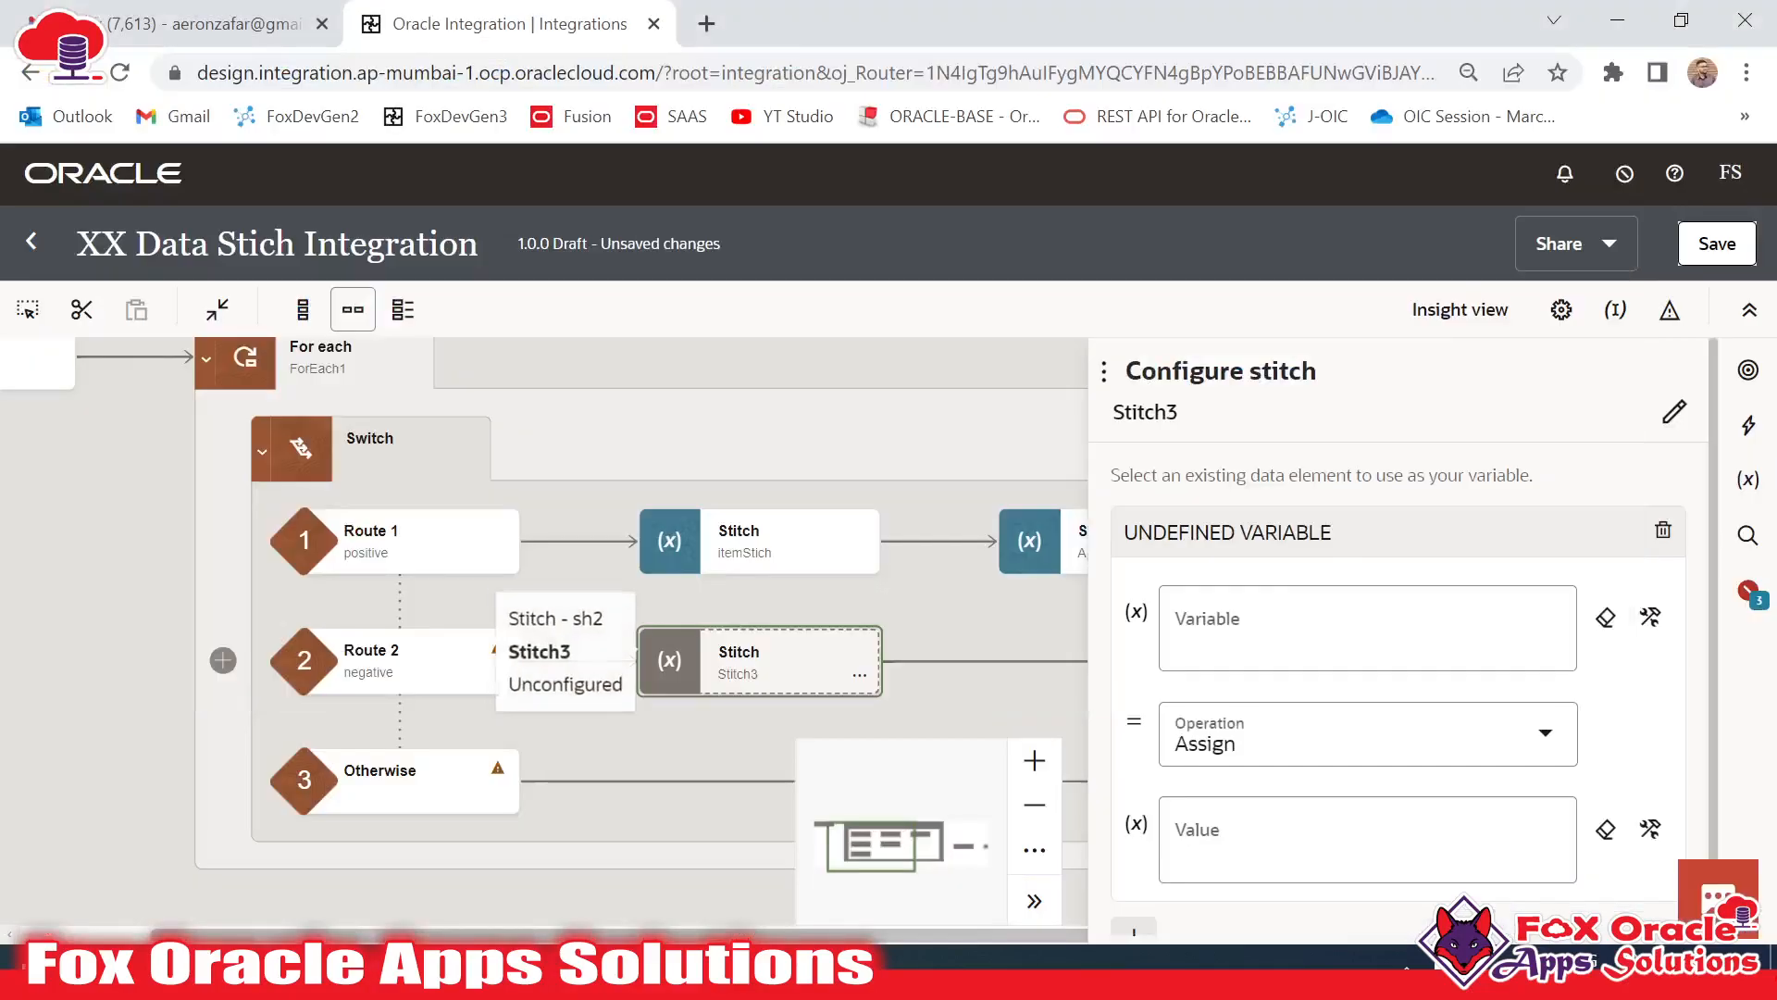
key("alt+Tab")
left_click(171, 315)
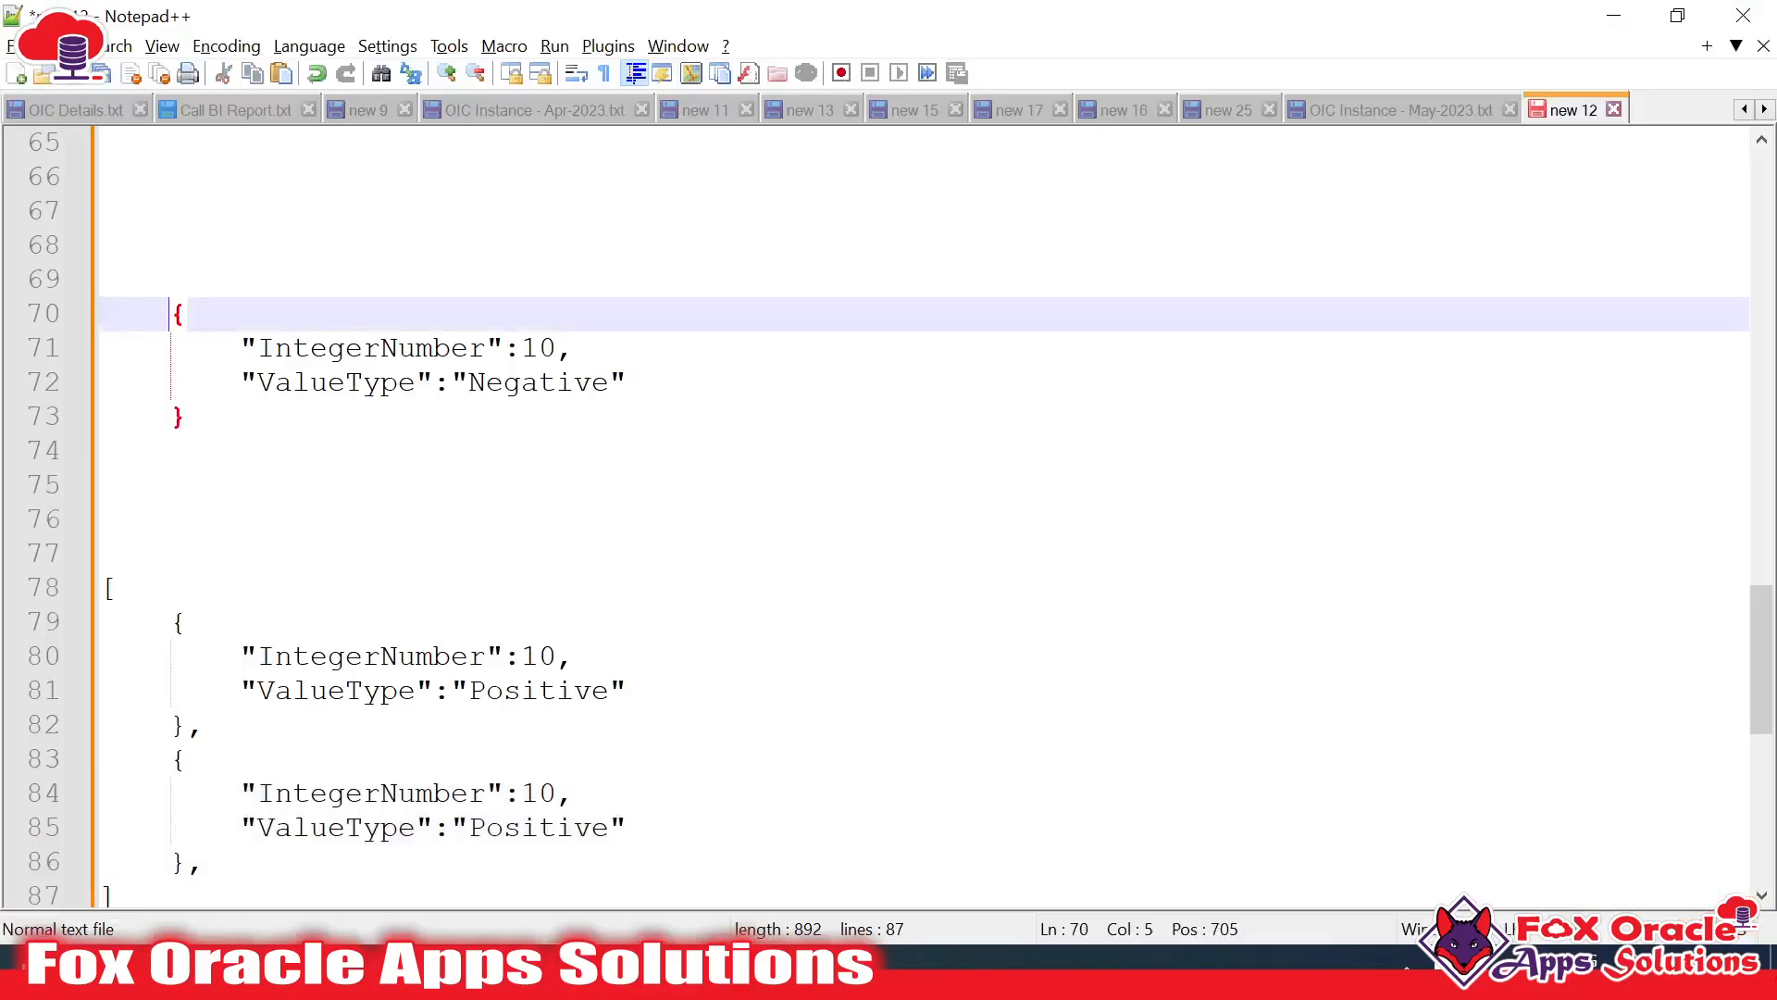
left_click_drag(171, 314, 185, 418)
key("alt+Tab")
Set the Route 2 stitch's variable to IntegerNumber under topLevelArray of $gvar_items
scroll(1332, 655, "down", 1)
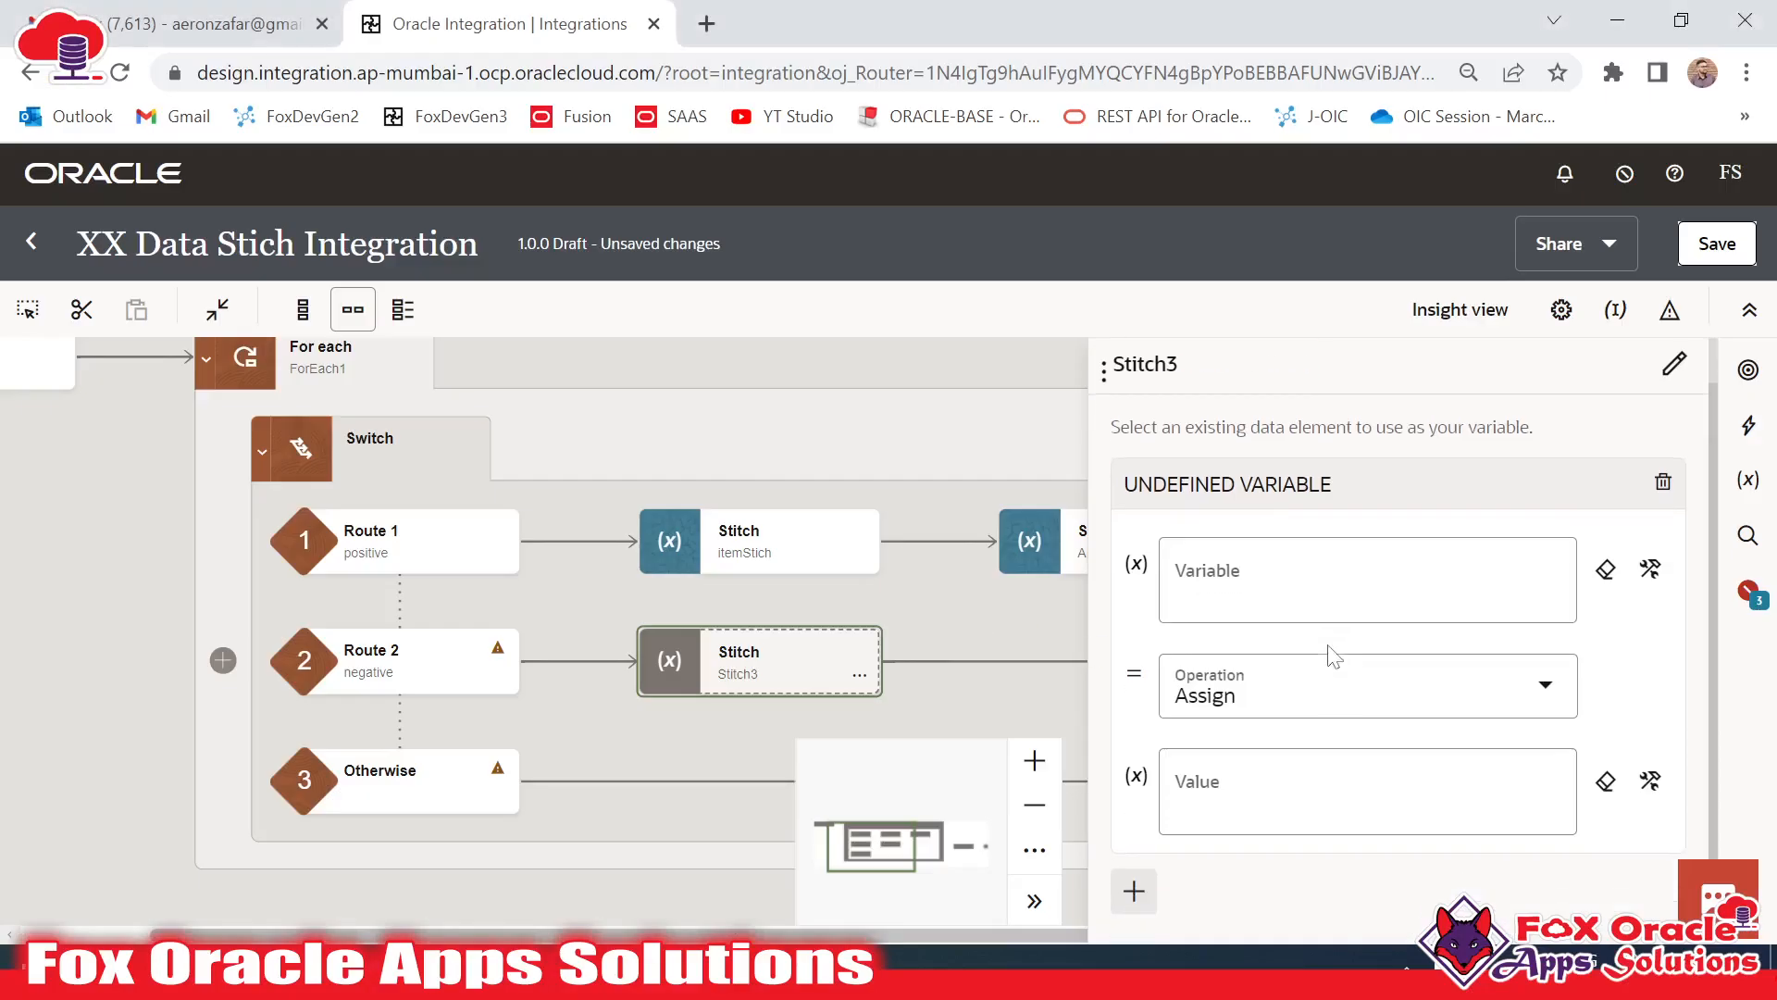
left_click(1101, 375)
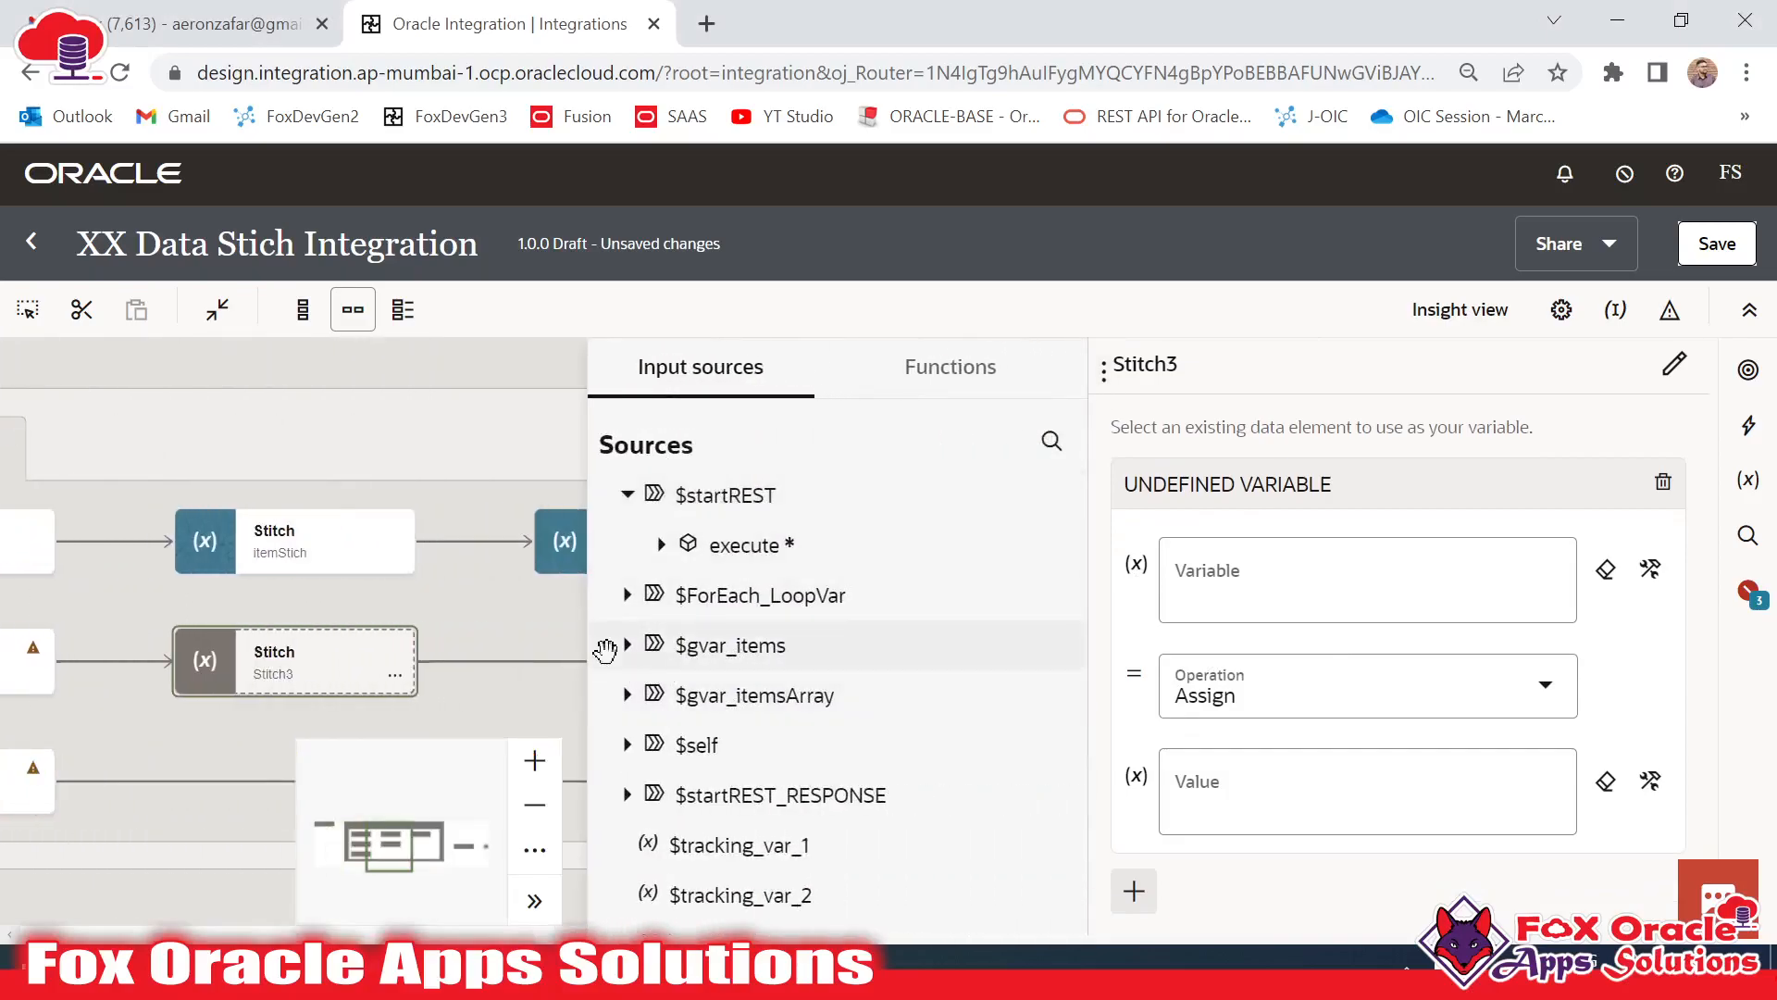
left_click(627, 645)
left_click(660, 695)
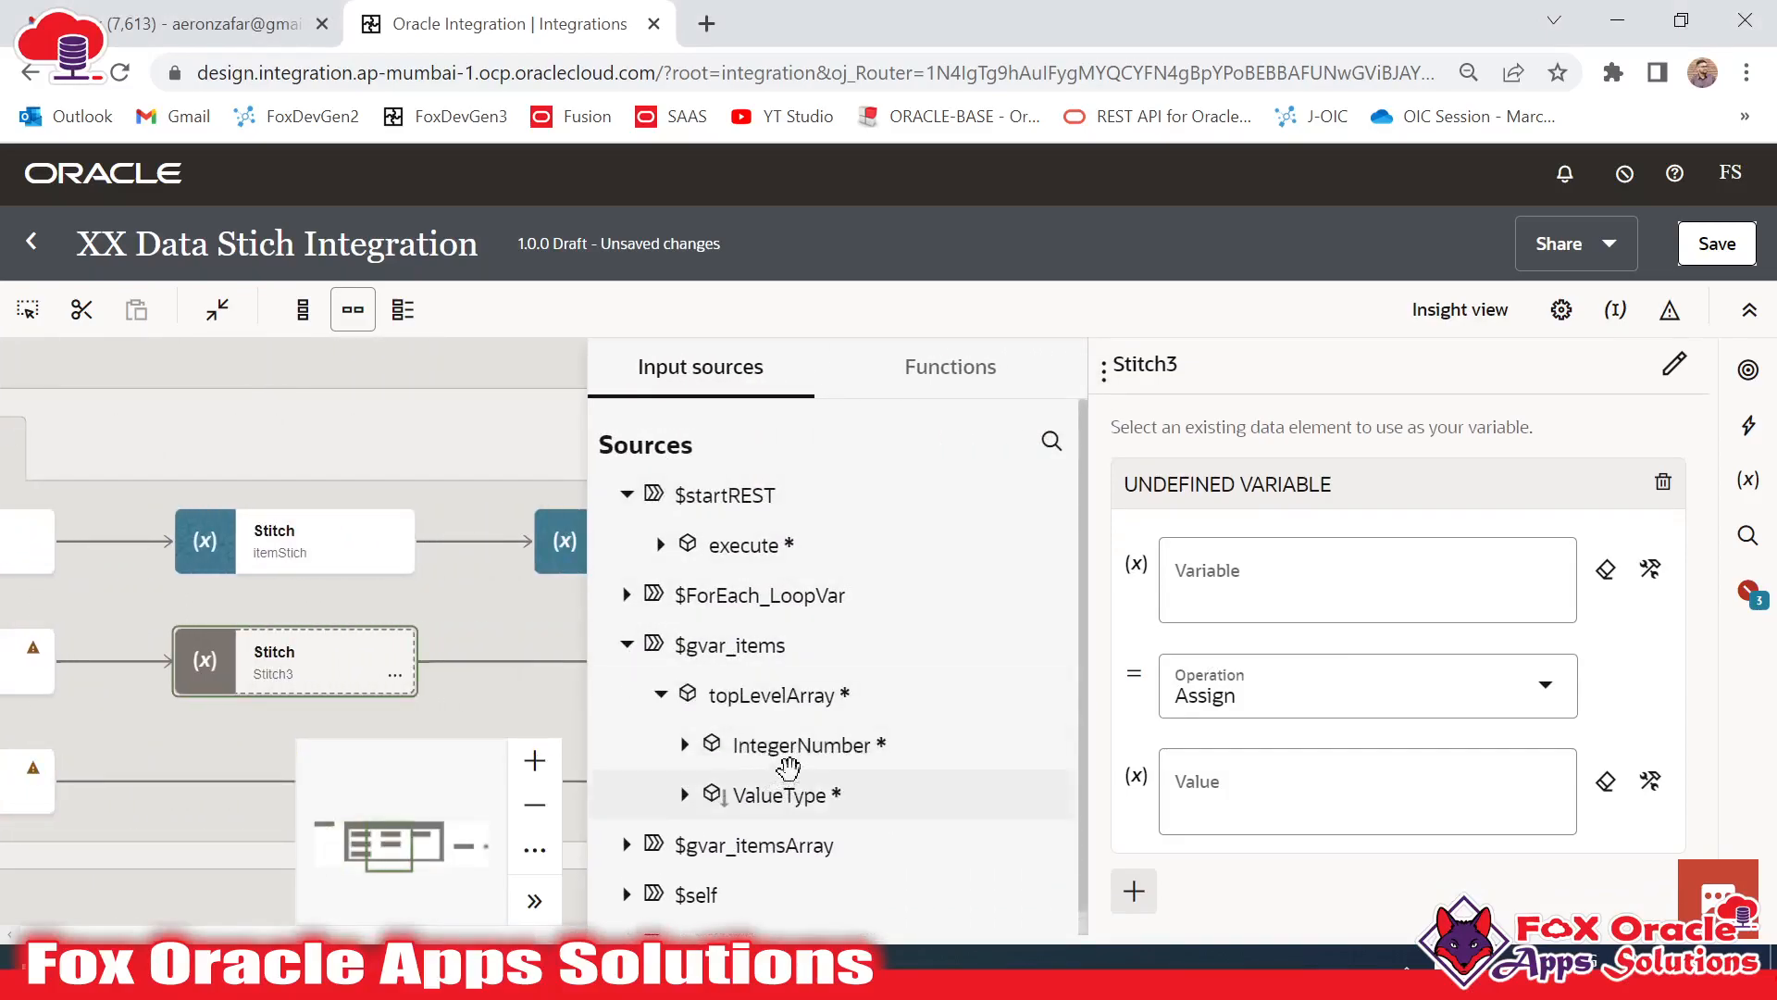
left_click_drag(789, 766, 1324, 583)
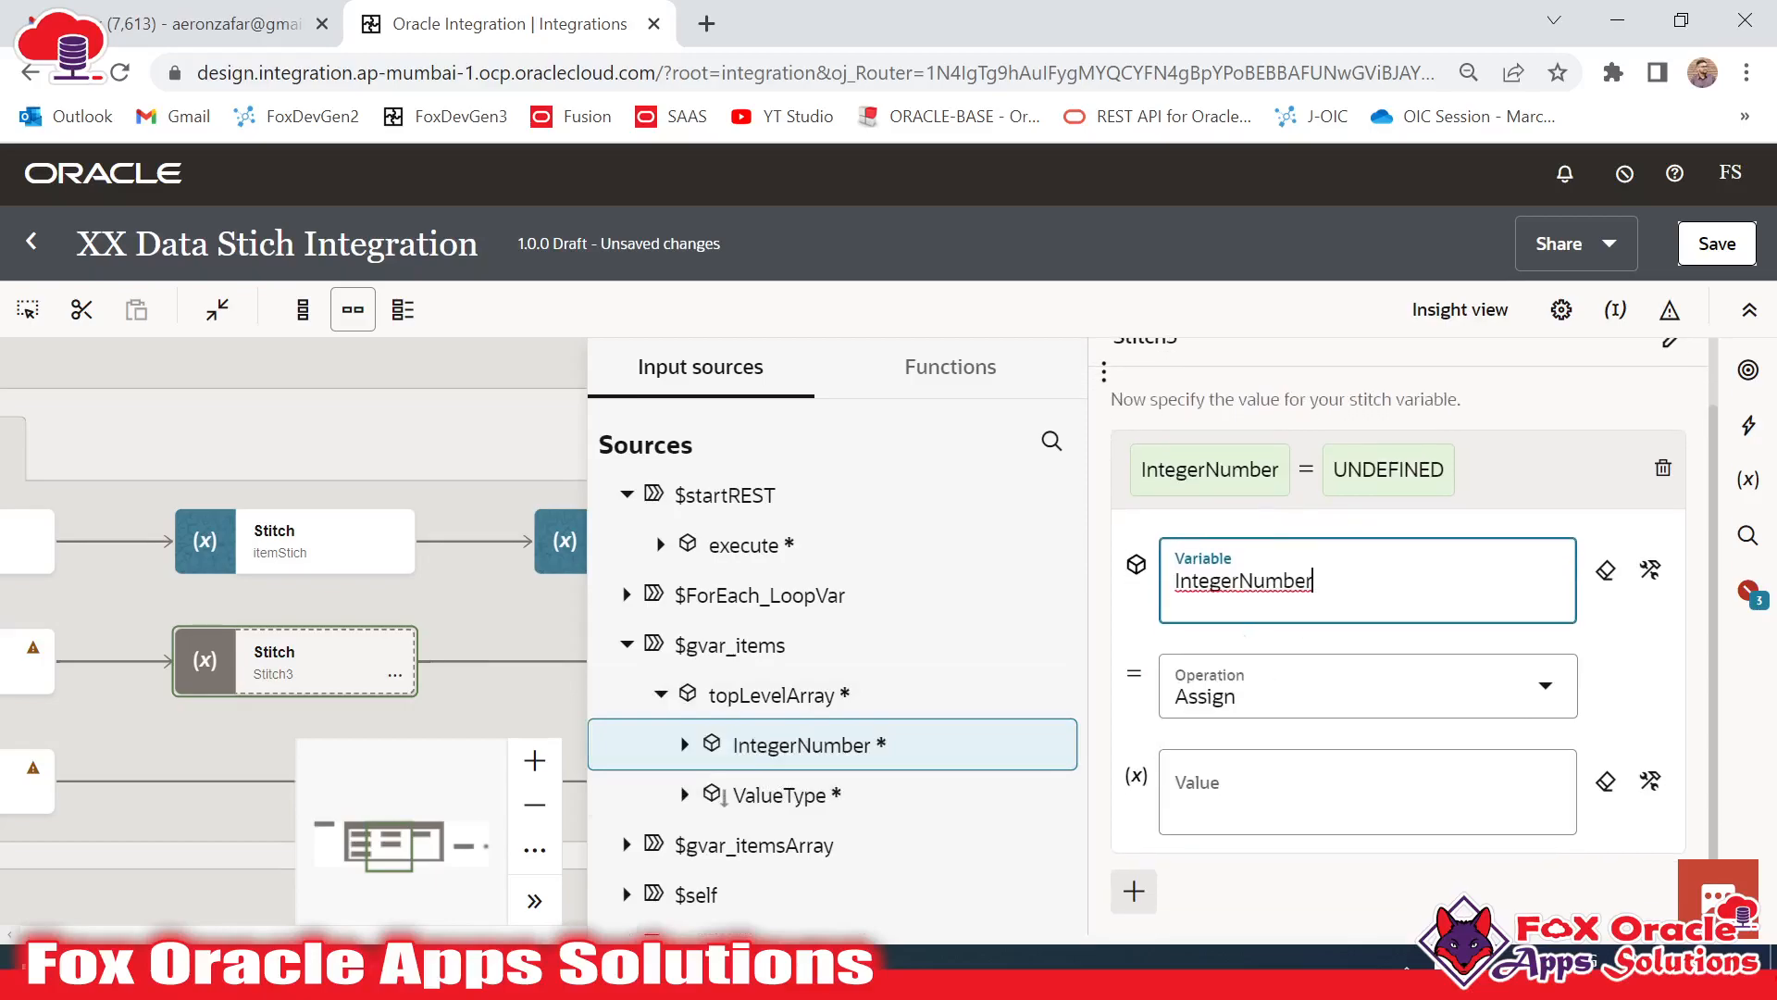
left_click(1324, 583)
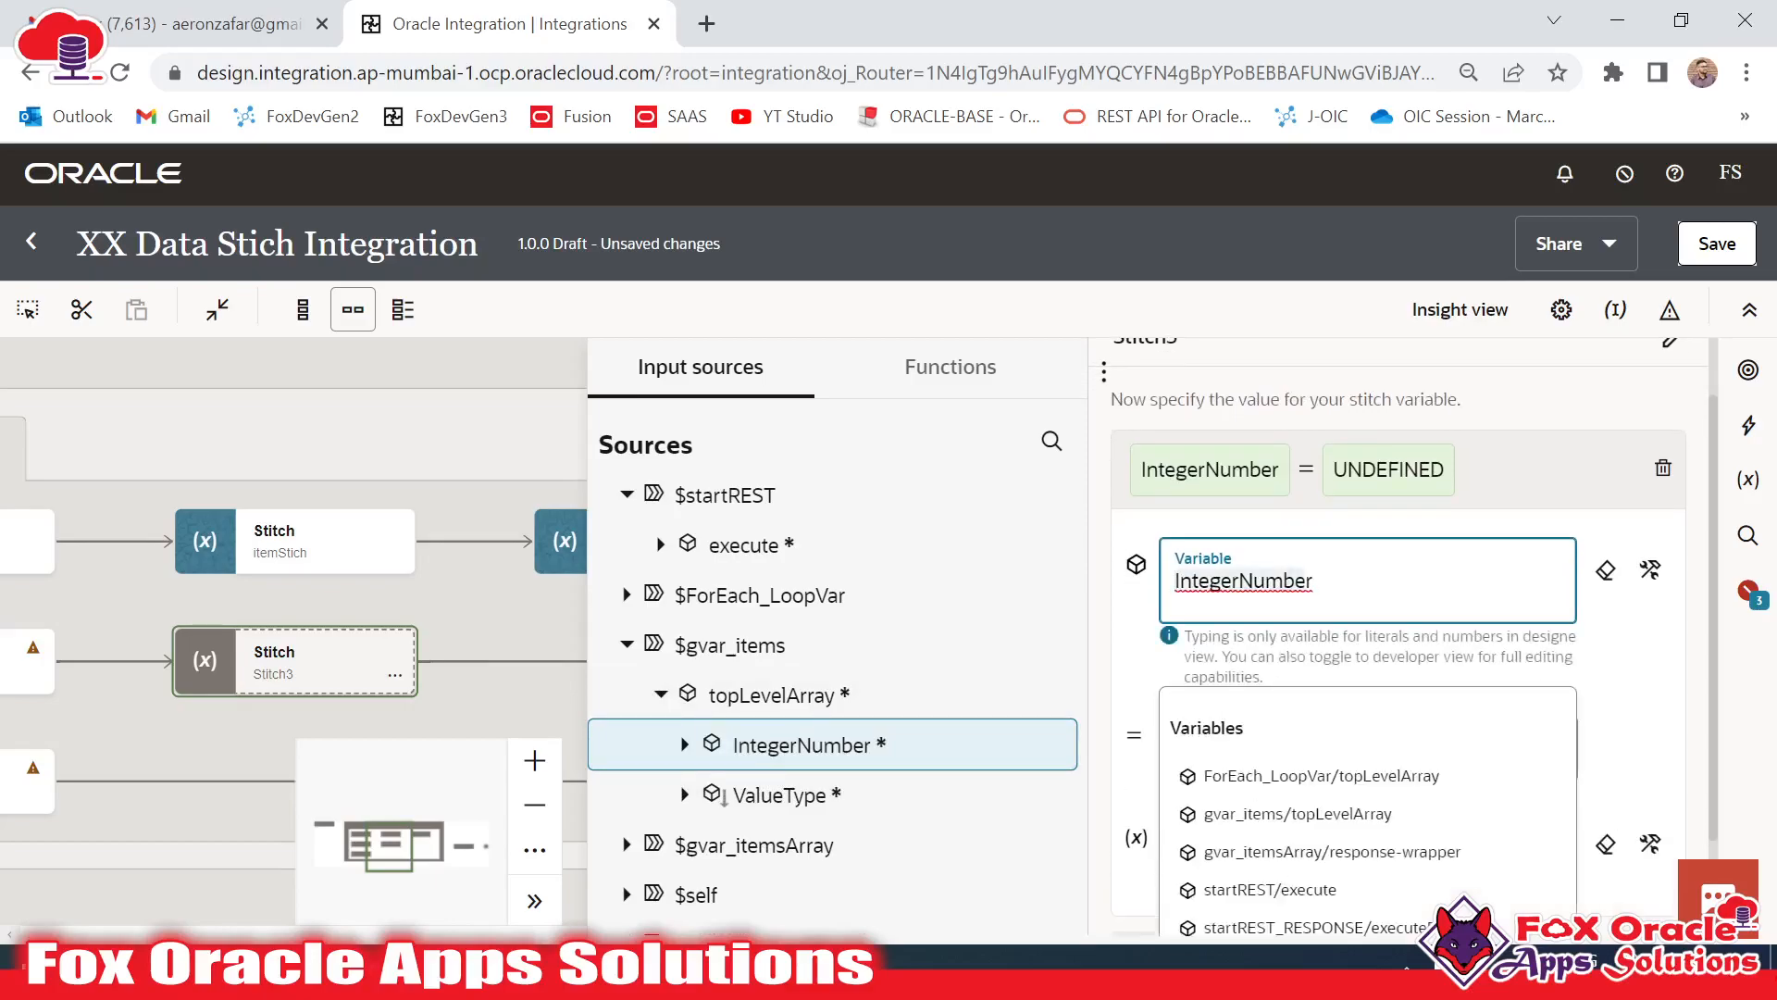
Assign IntegerNumber under topLevelArray of $ForEach_LoopVar as the value of the Route 2 stitch's IntegerNumber variable
scroll(1411, 636, "down", 2)
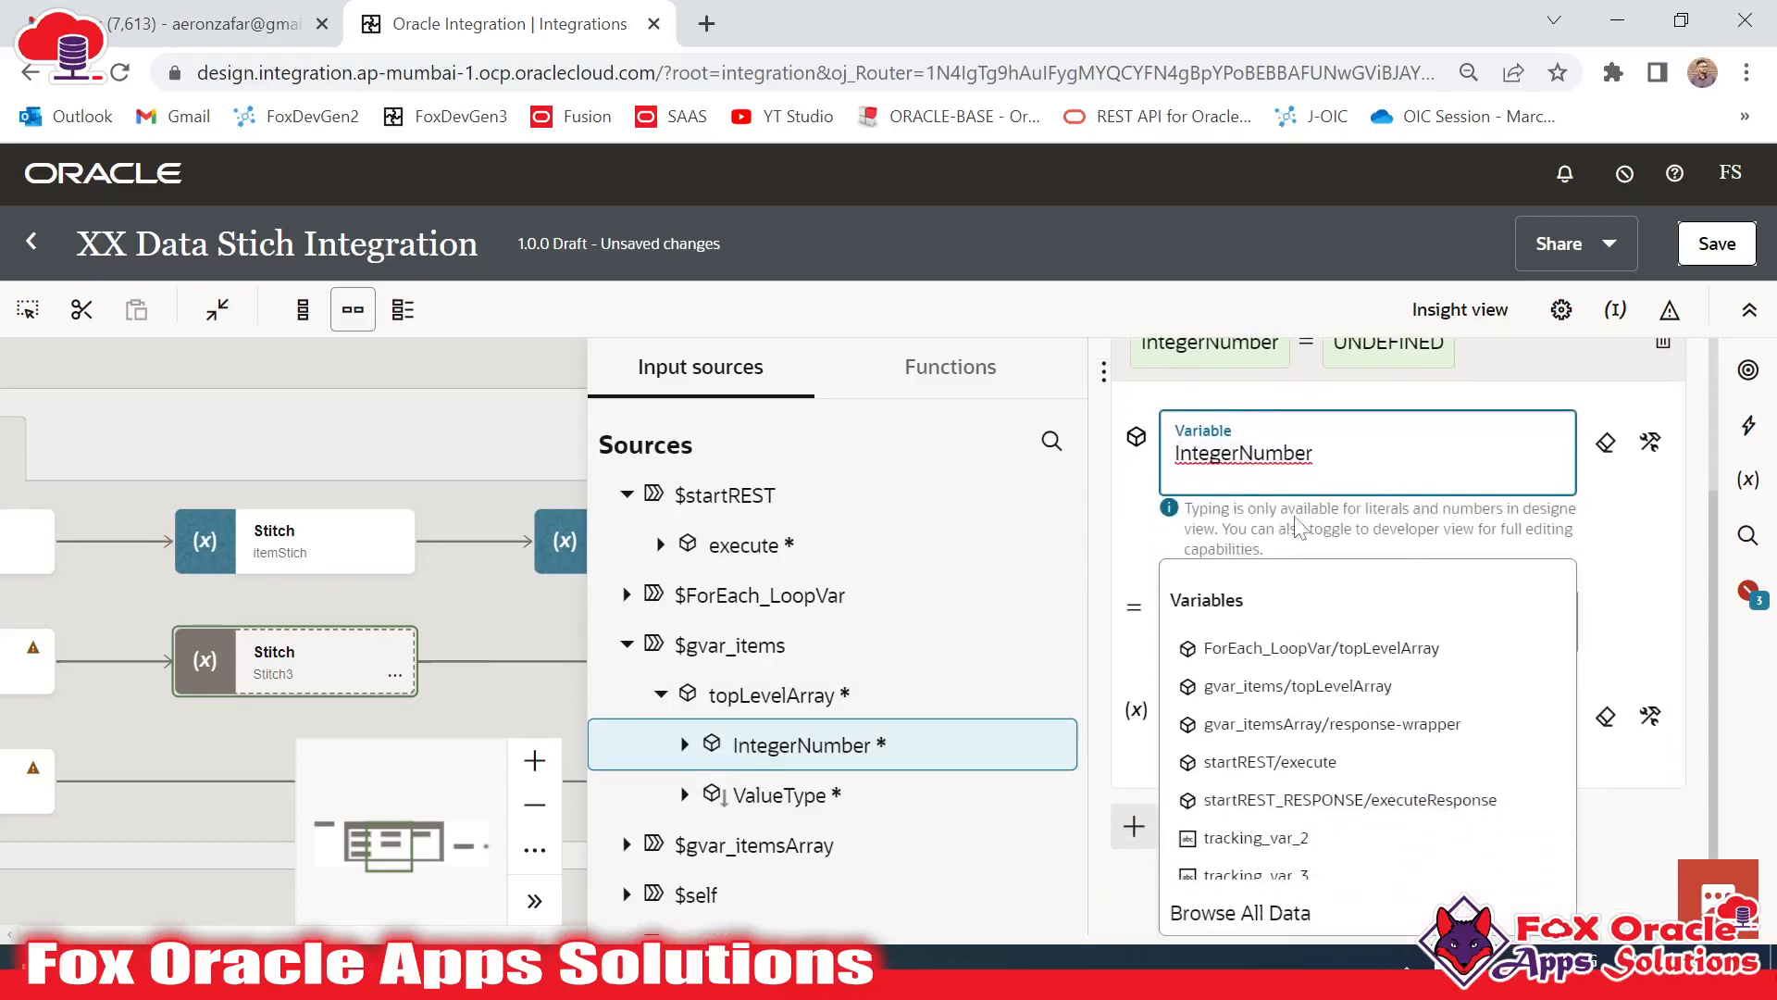
left_click(1654, 574)
left_click(1257, 782)
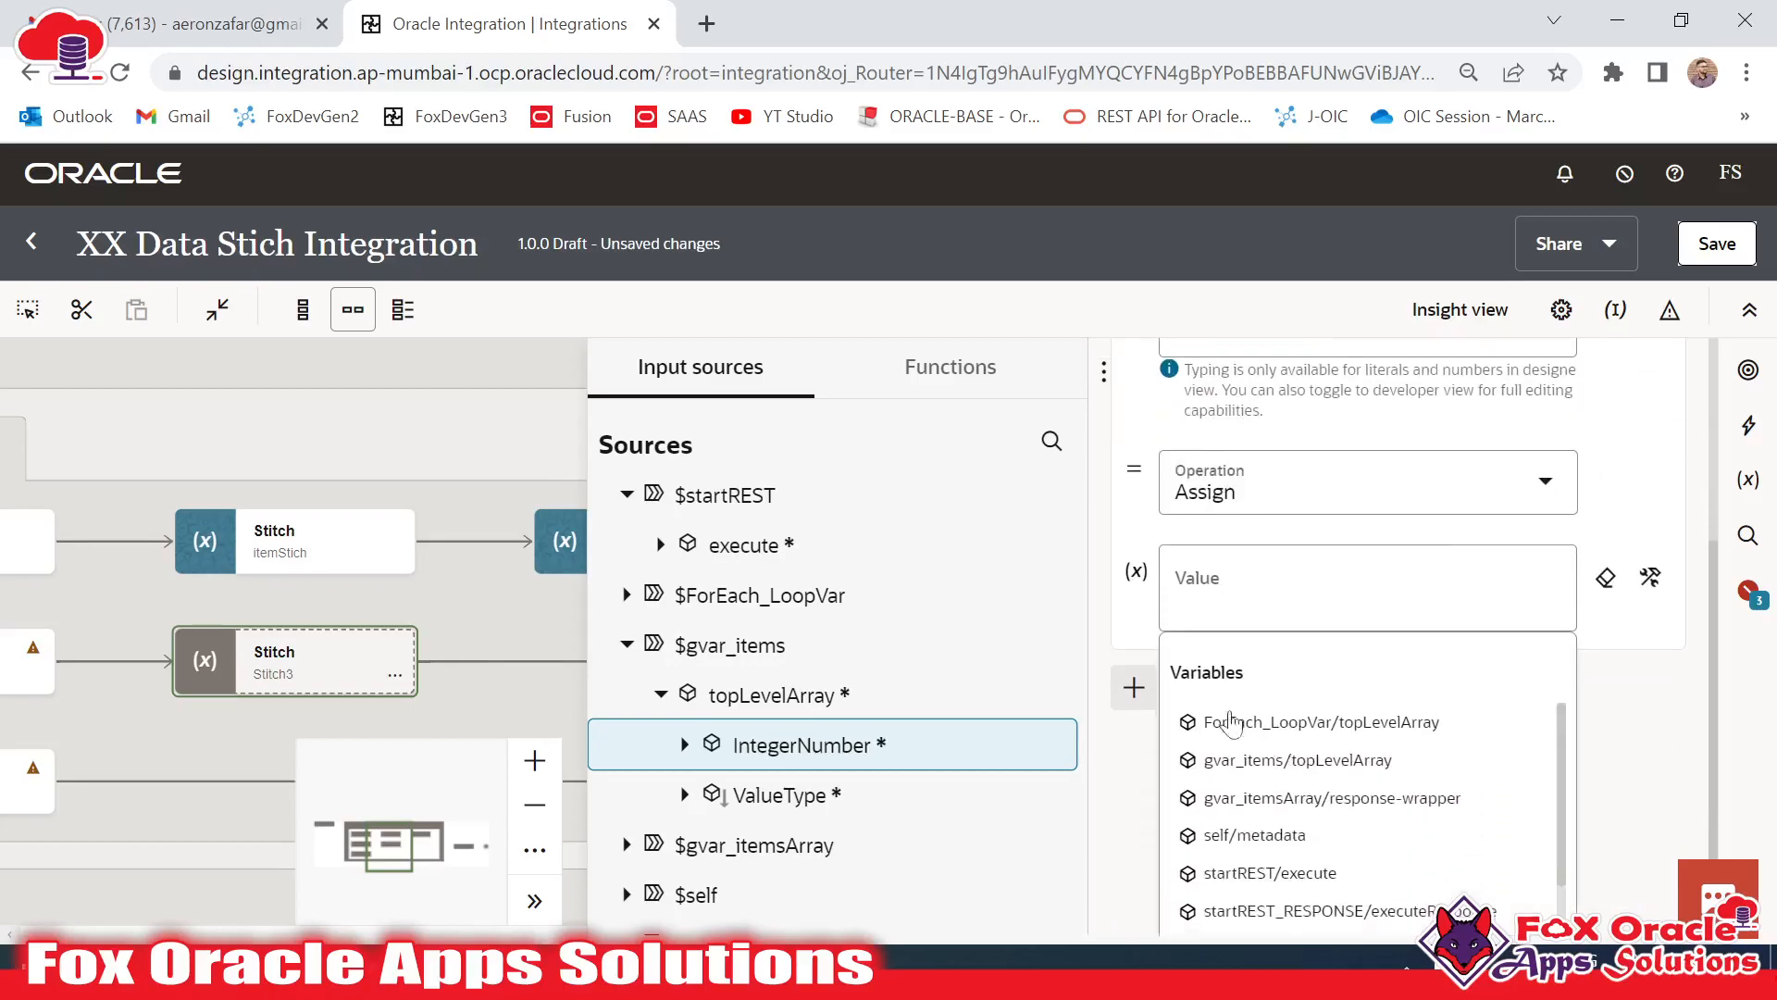
left_click(628, 600)
left_click(661, 645)
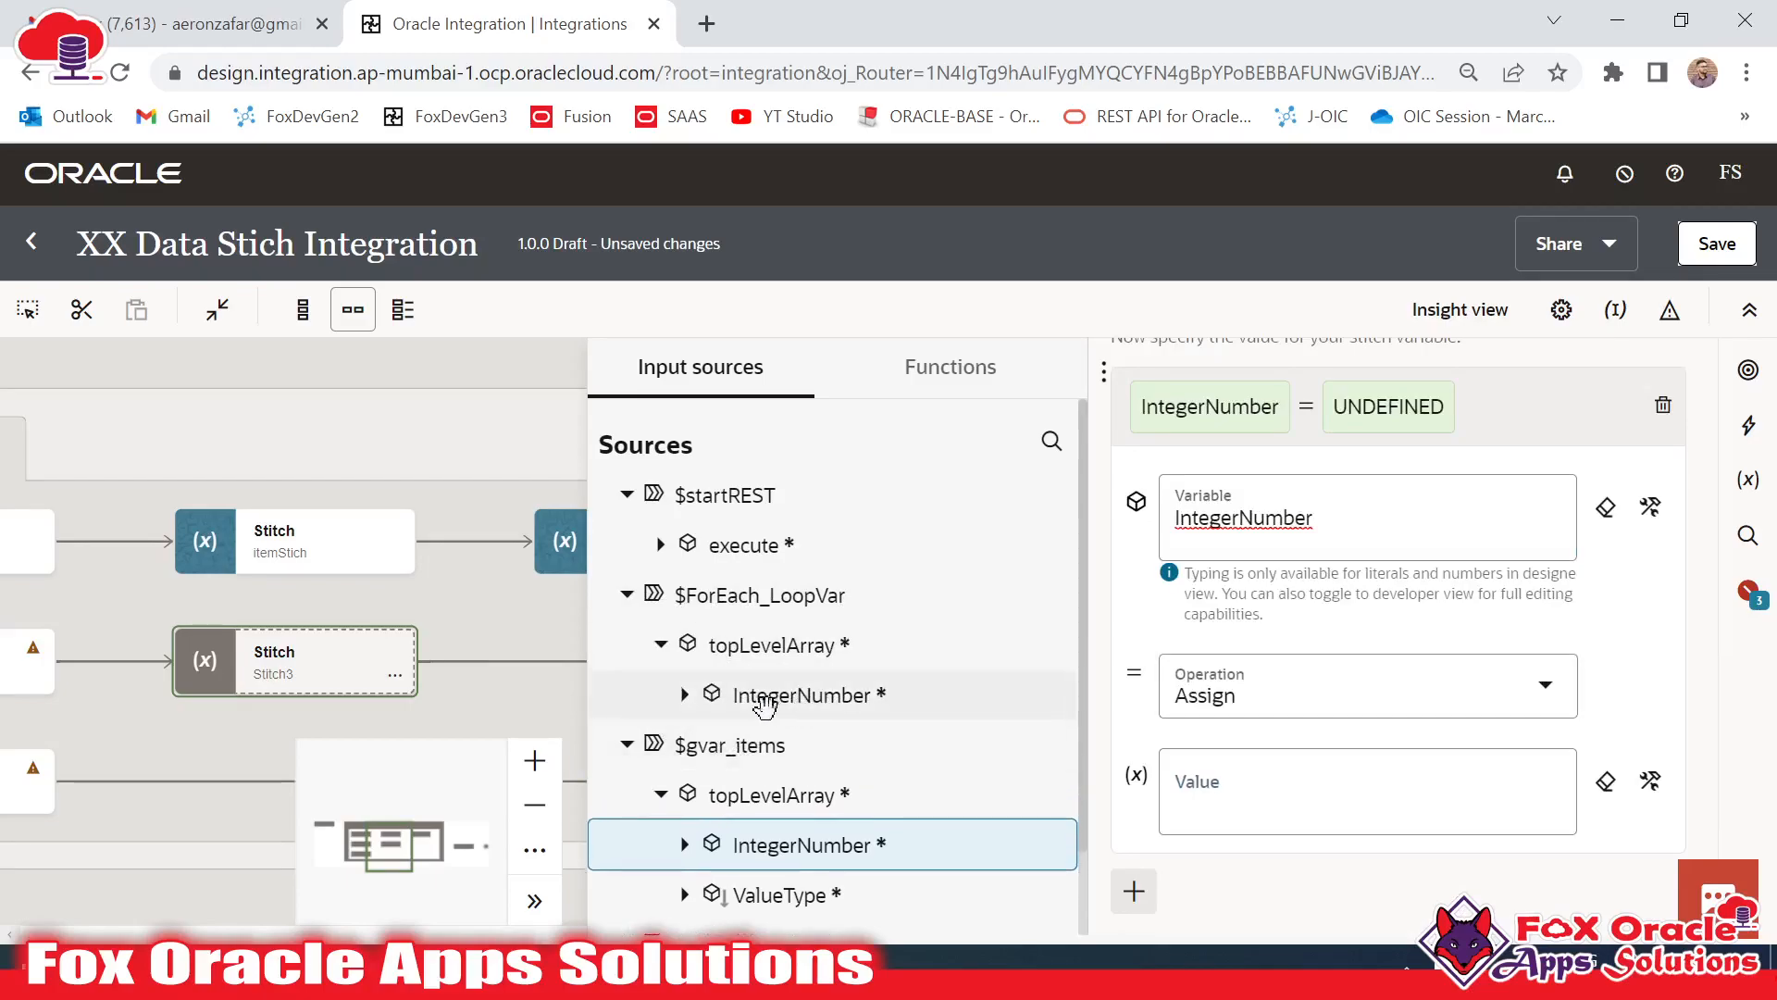
left_click_drag(768, 696, 1333, 798)
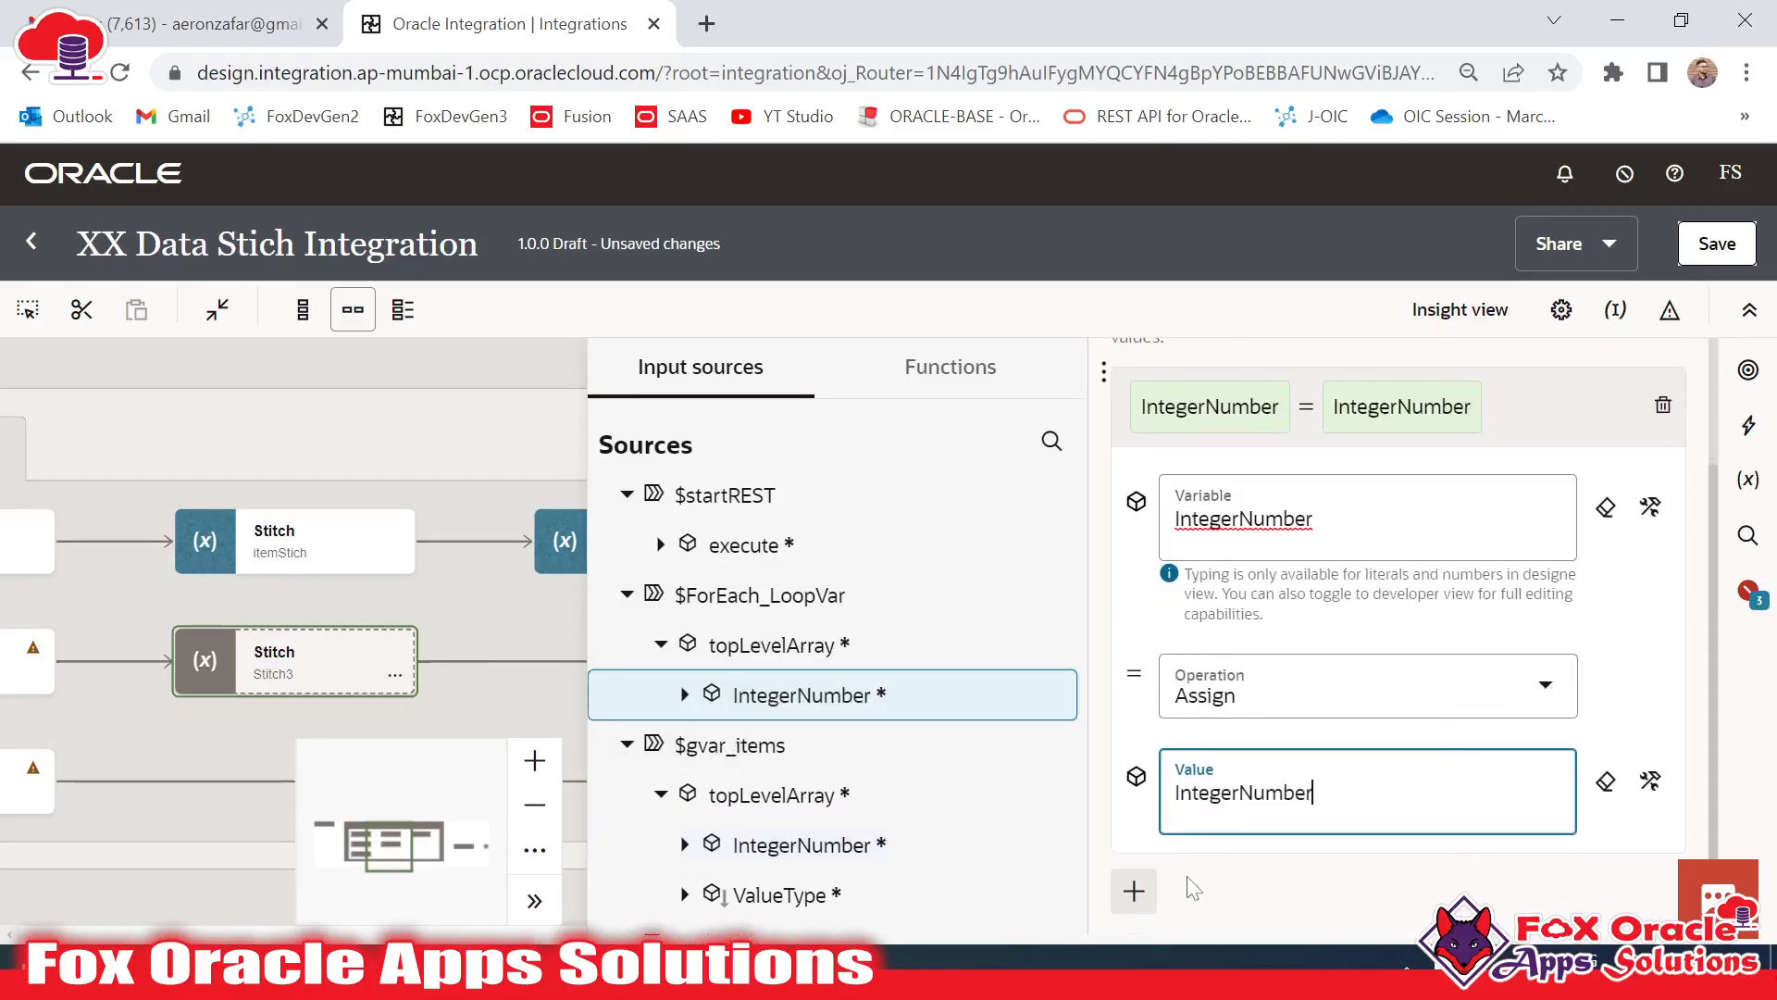
Add a second assignment to the Route 2 stitch that sets ValueType under topLevelArray of $gvar_items to "Negative"
left_click(1134, 890)
scroll(768, 750, "down", 2)
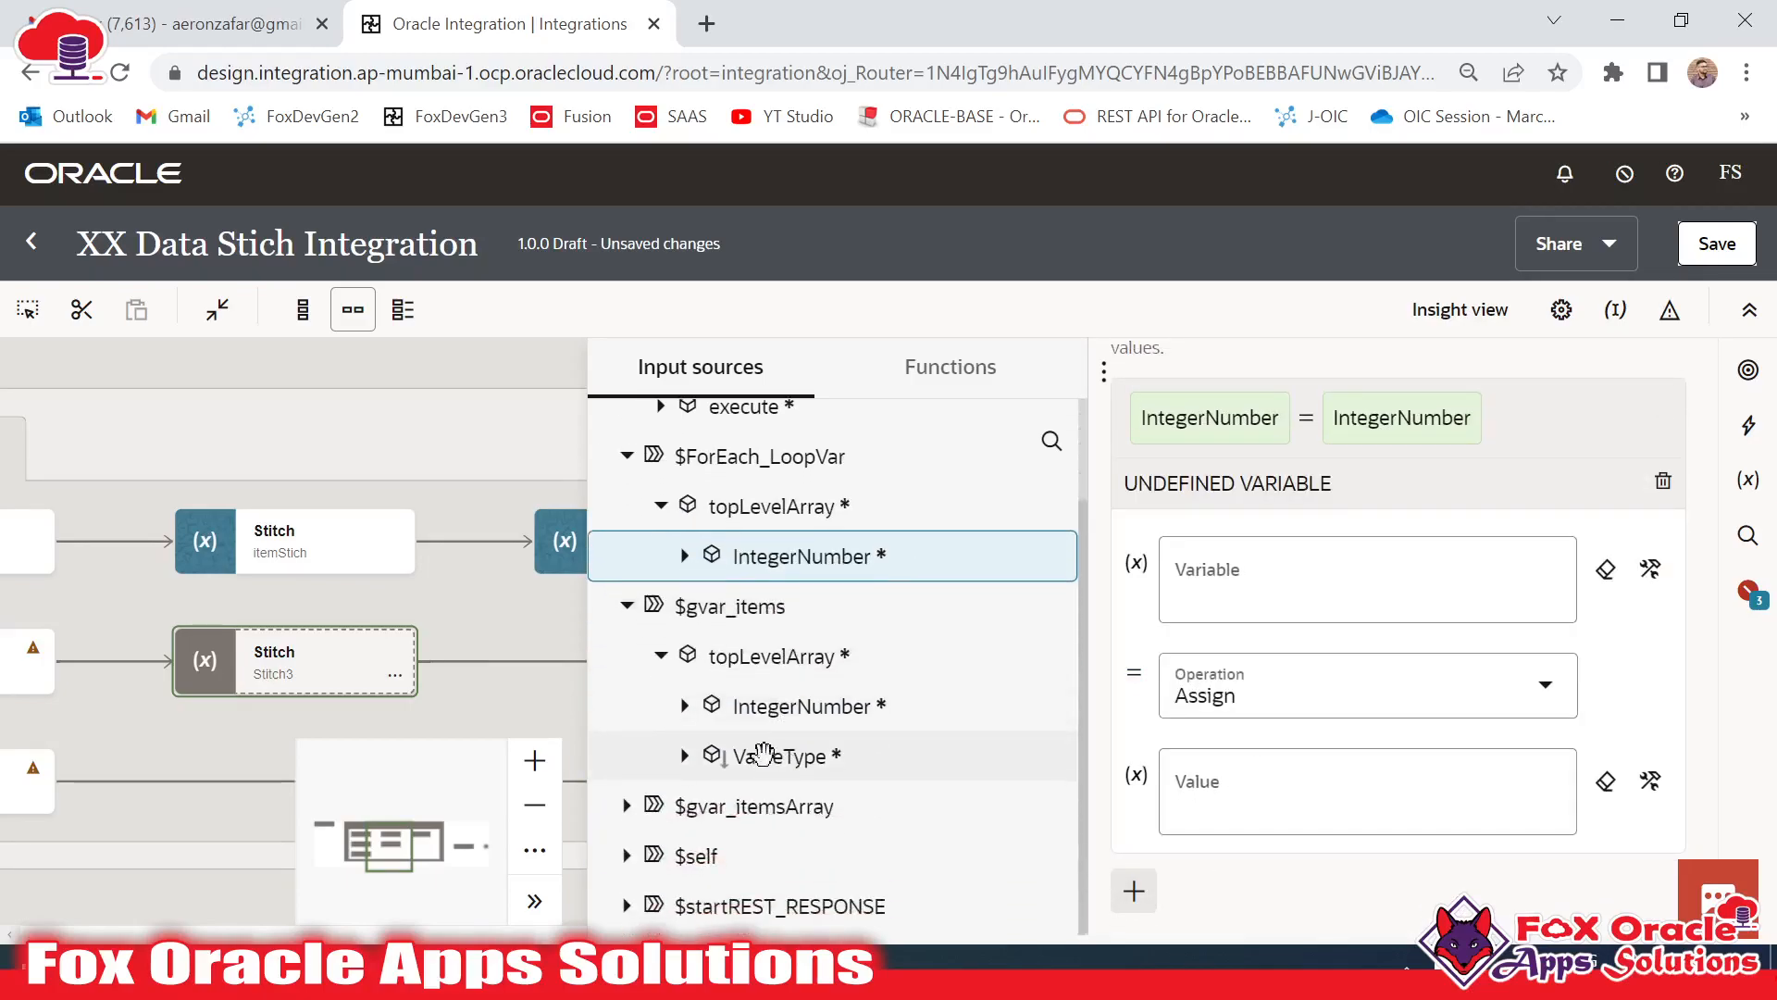
left_click_drag(759, 764, 1175, 585)
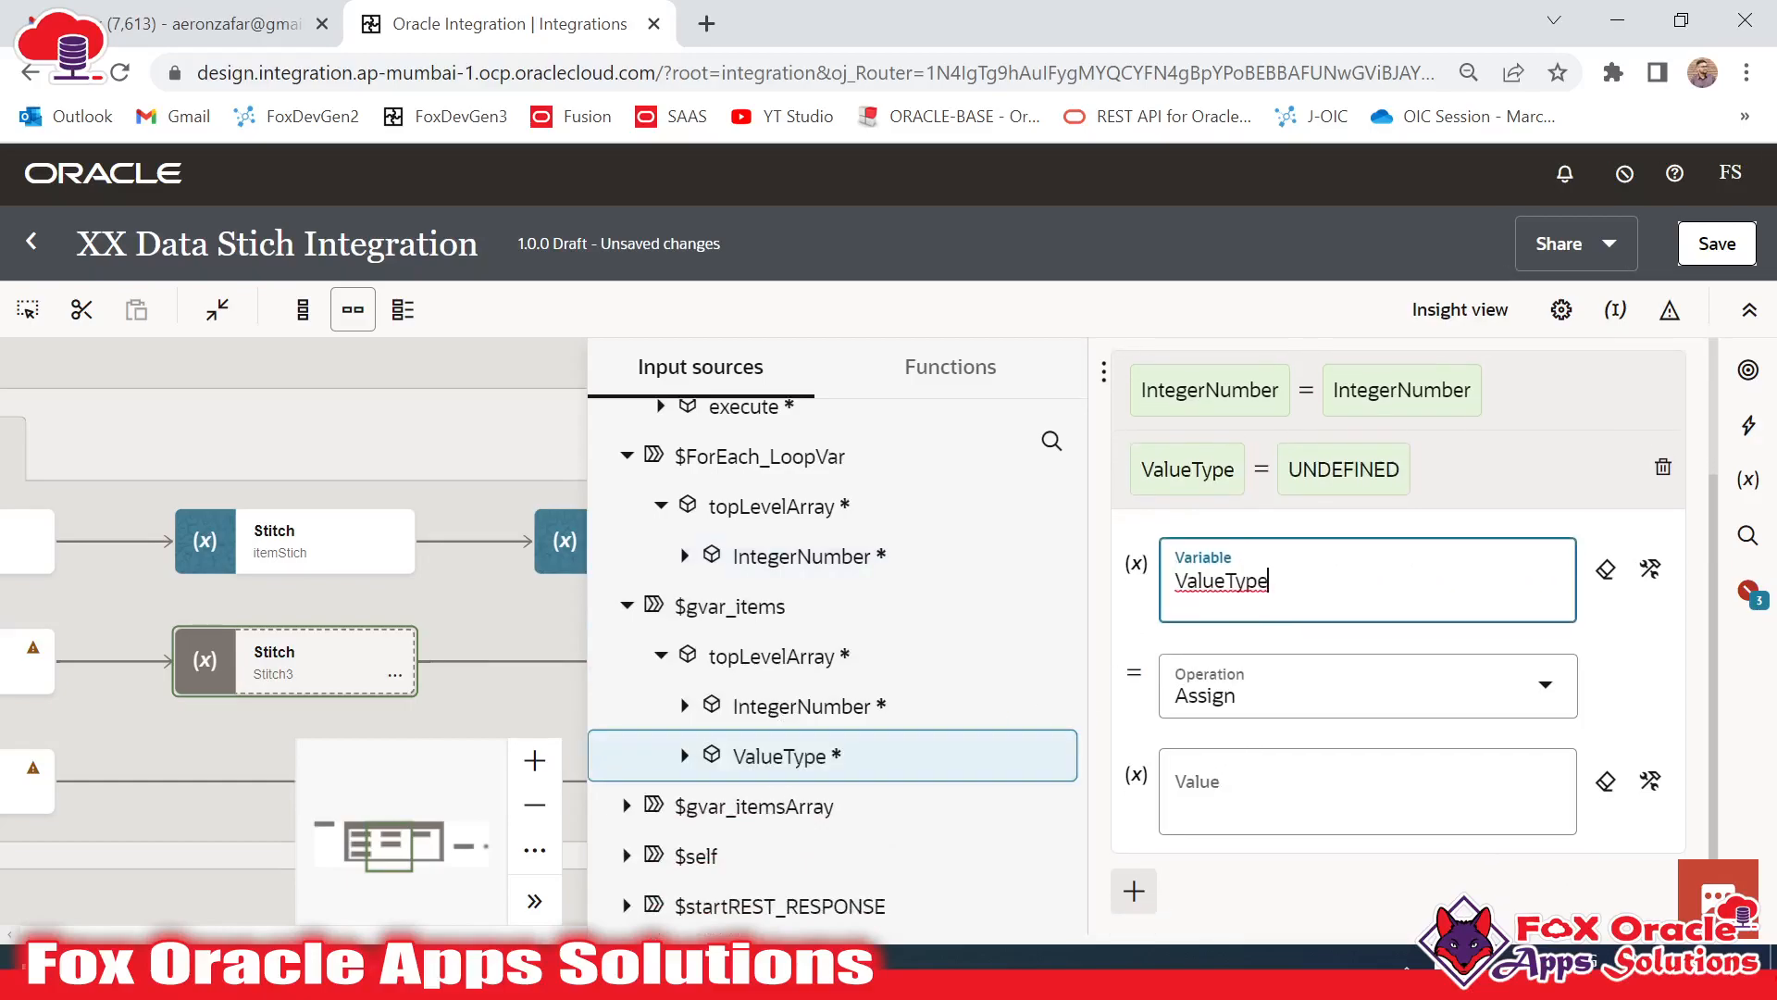
left_click(1238, 798)
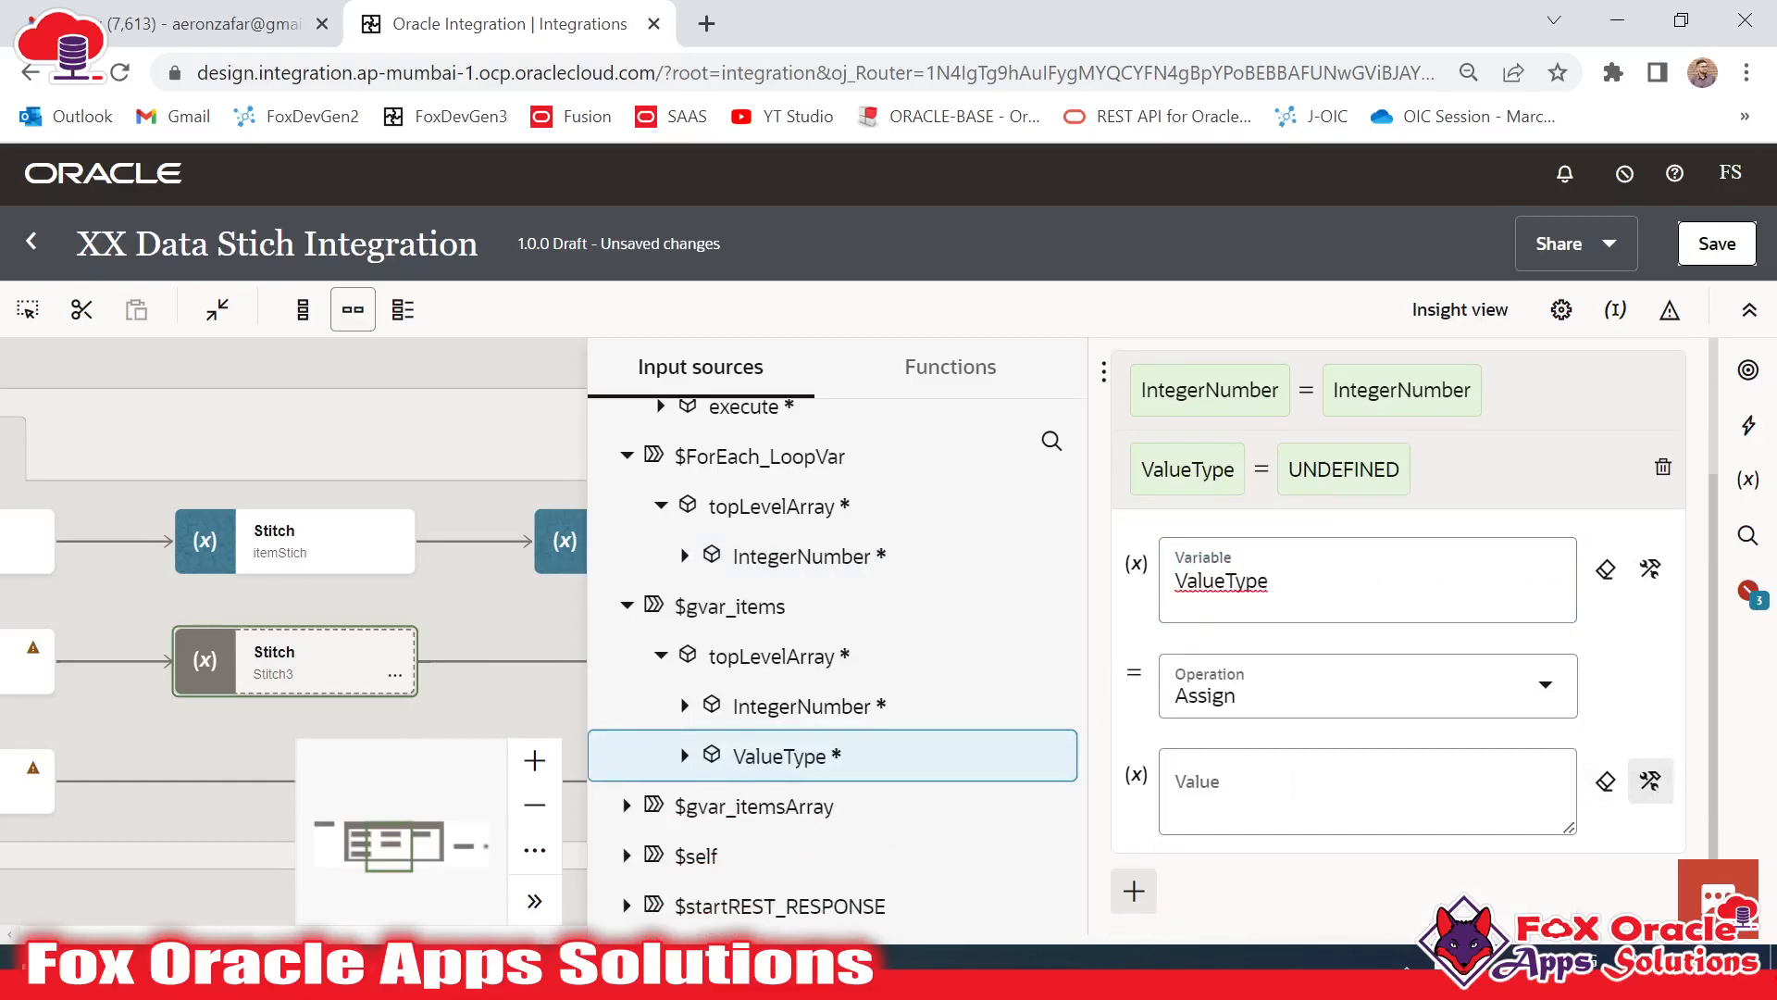
left_click(1268, 788)
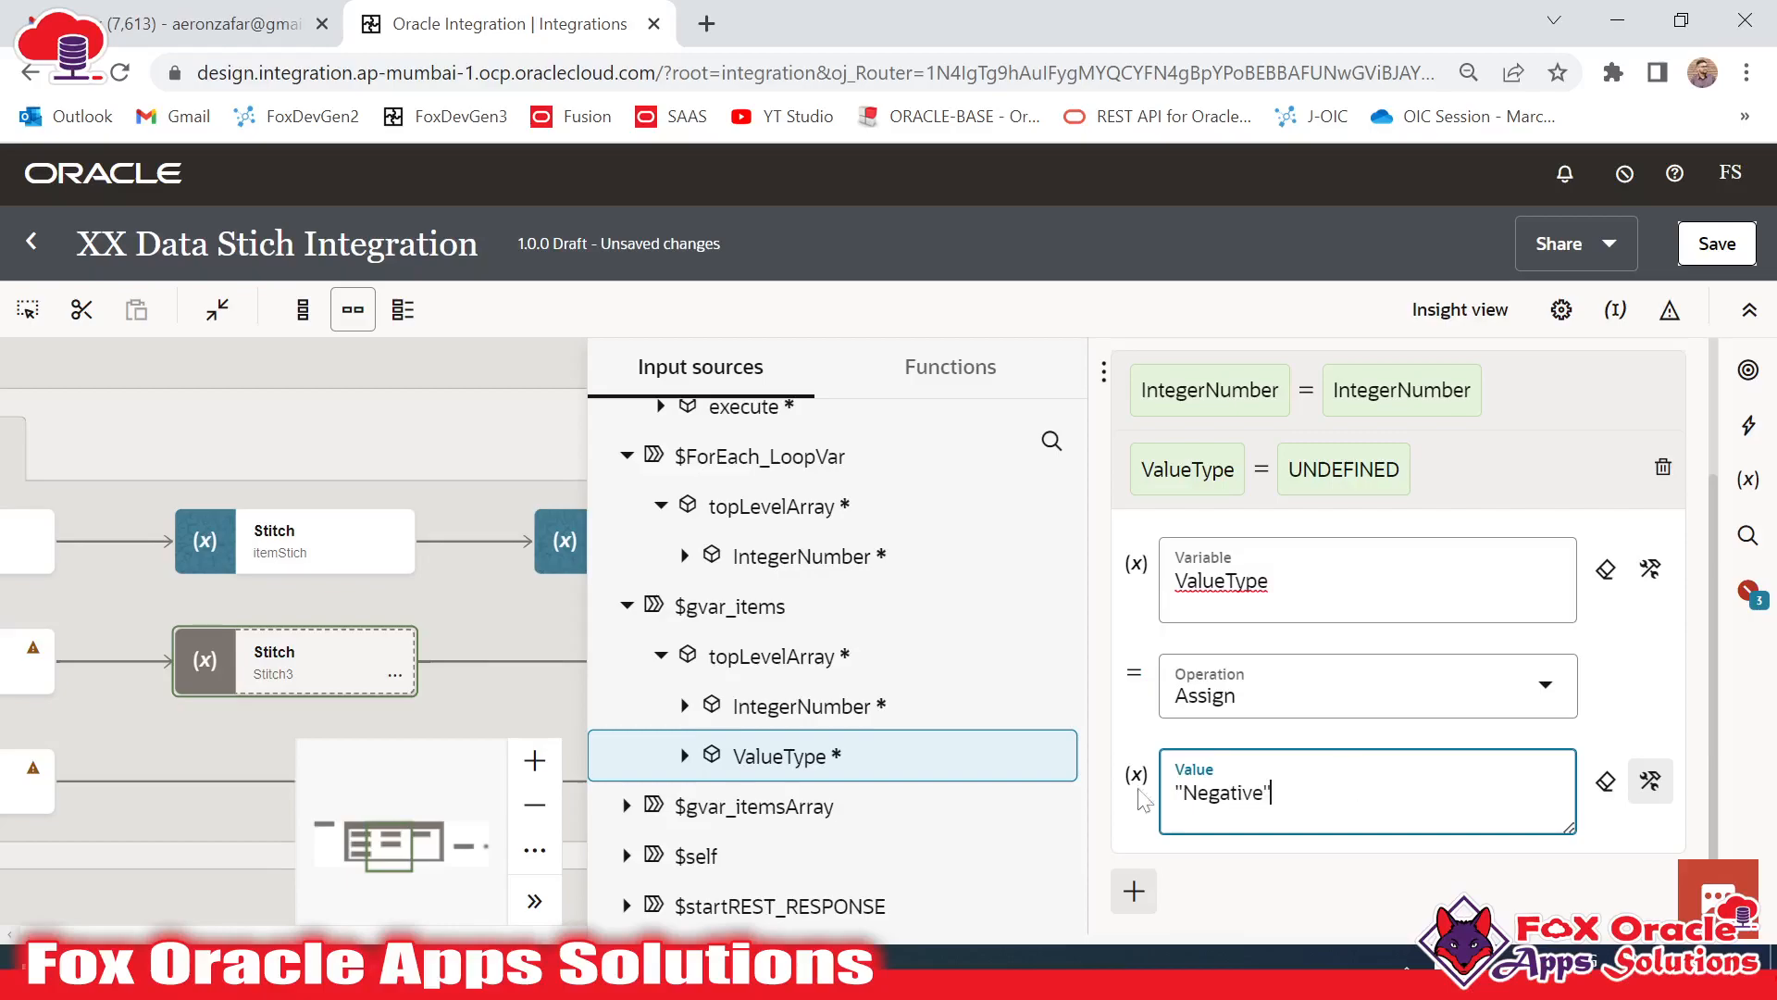
left_click(480, 619)
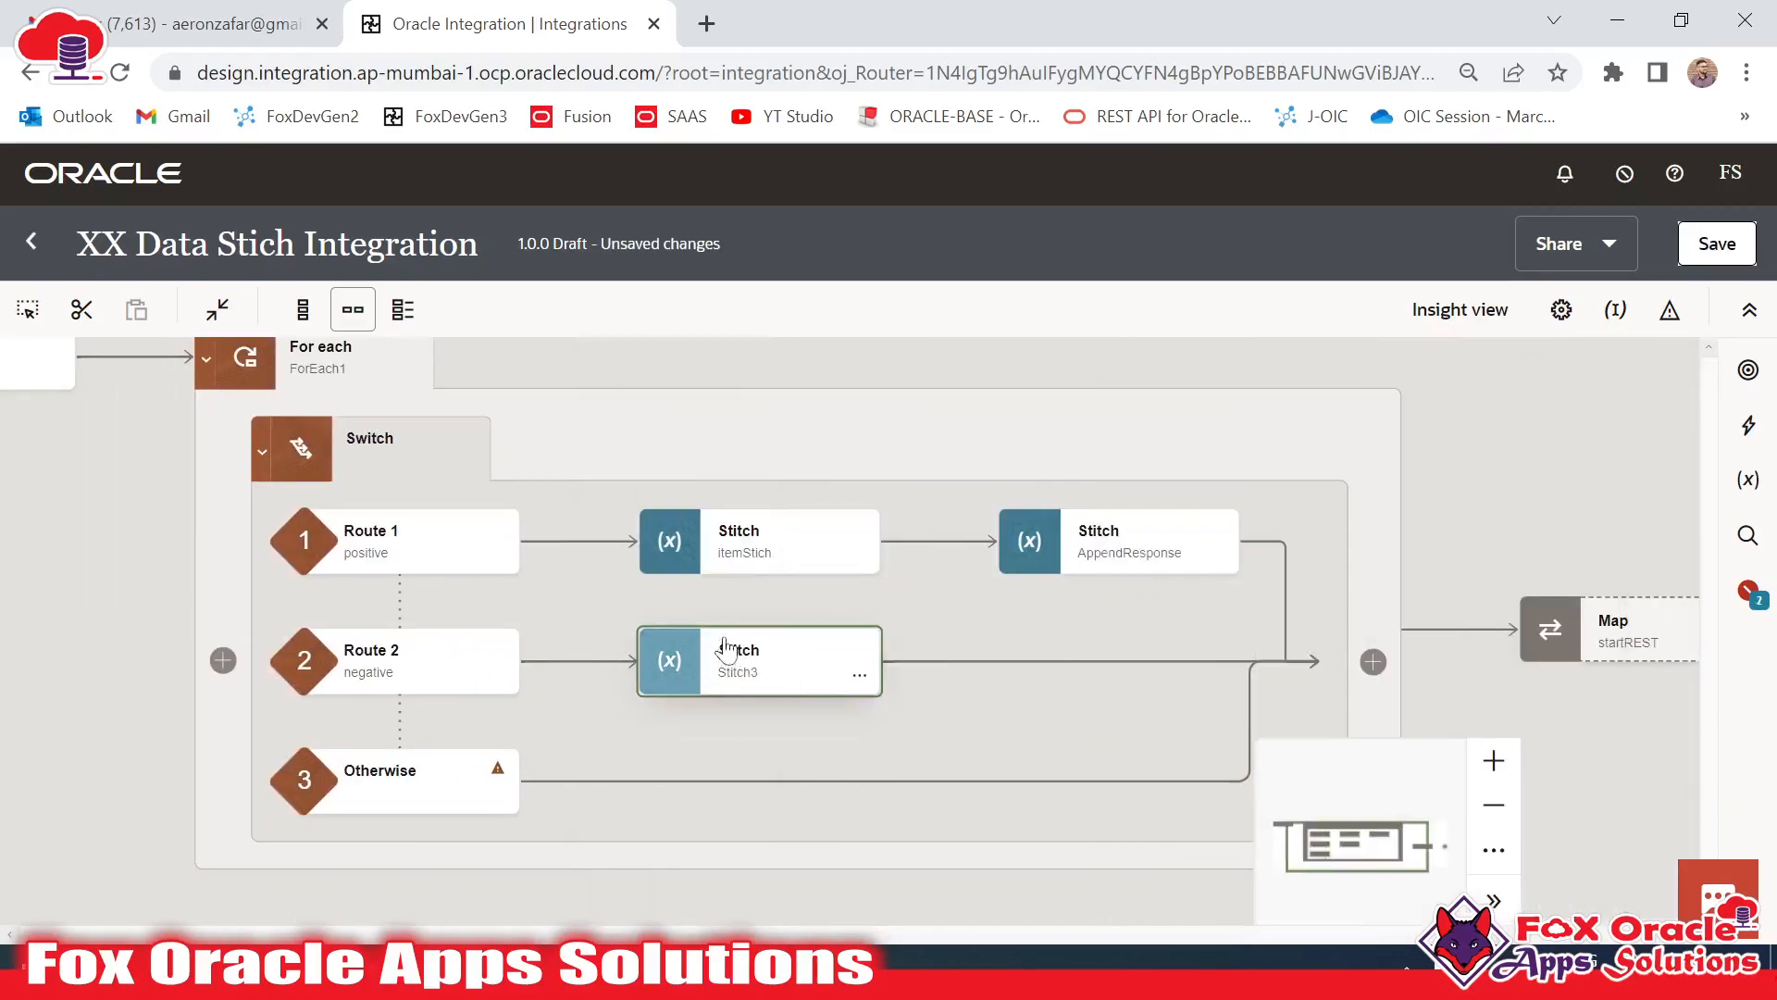
Switch to Notepad++, review the single Negative sample object against the sample array, and return to Oracle Integration
key("alt+Tab")
scroll(450, 694, "down", 2)
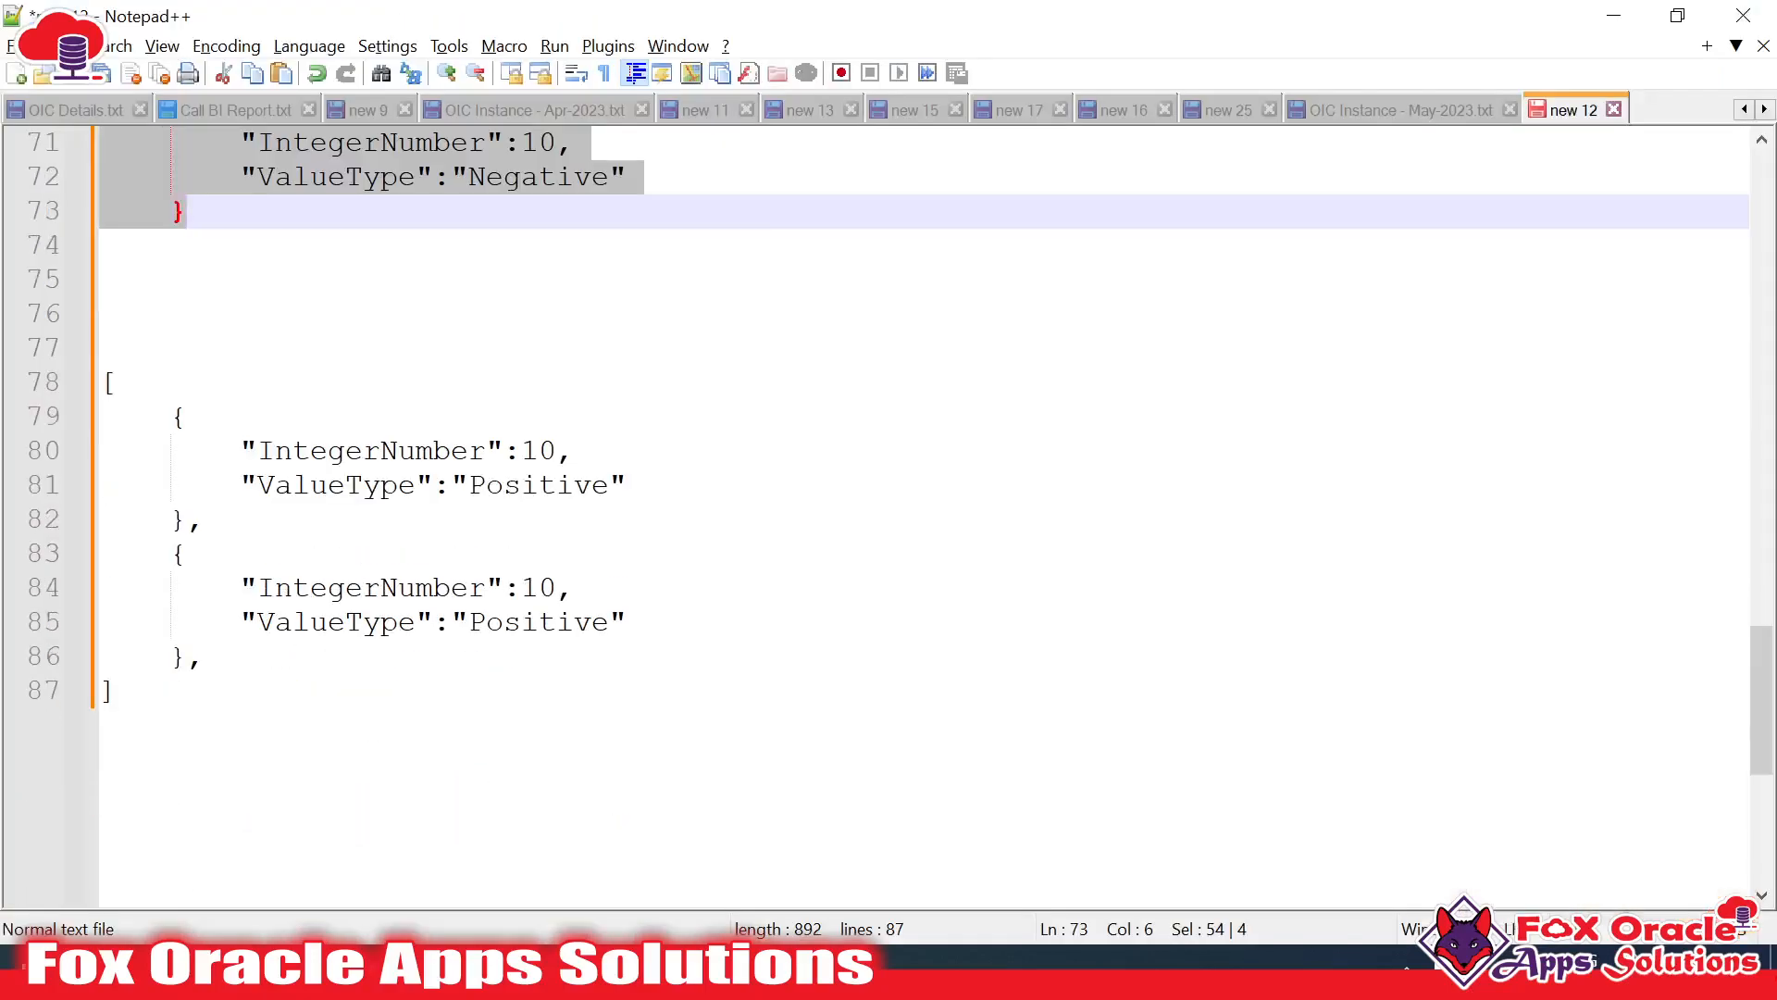
scroll(450, 694, "up", 2)
key("alt+Tab")
key("alt+Tab")
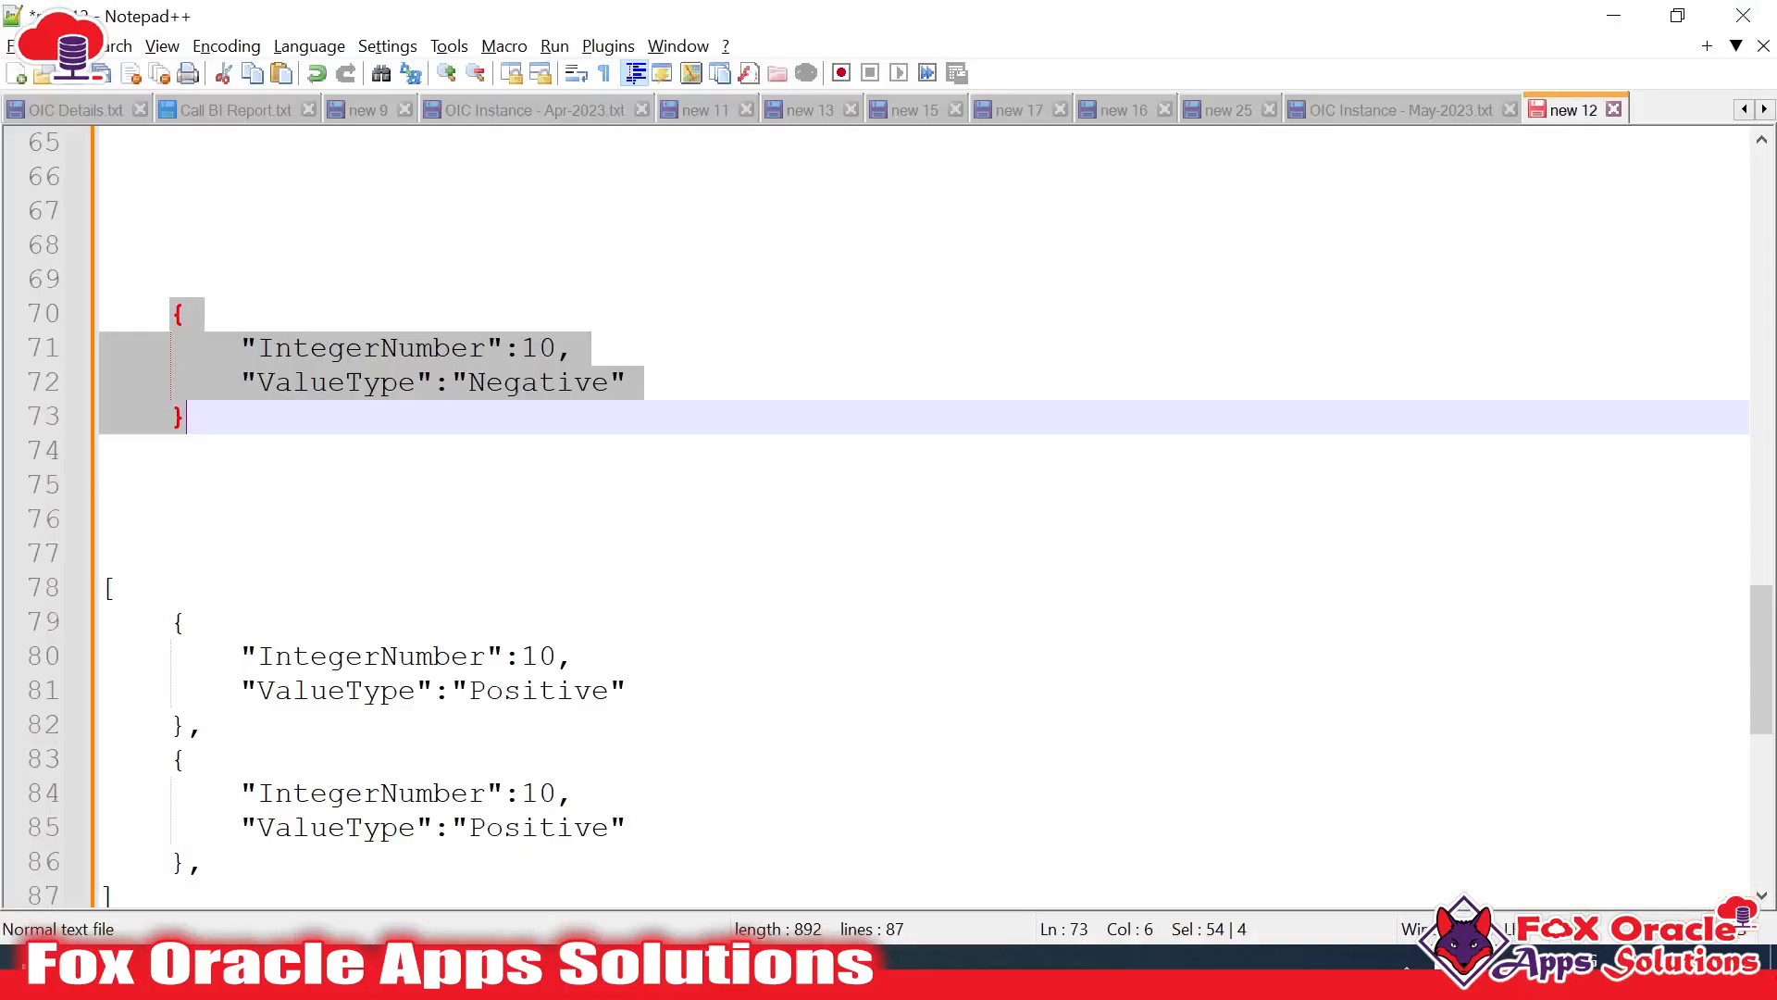
left_click(188, 314)
left_click(188, 416)
left_click_drag(188, 417, 173, 313)
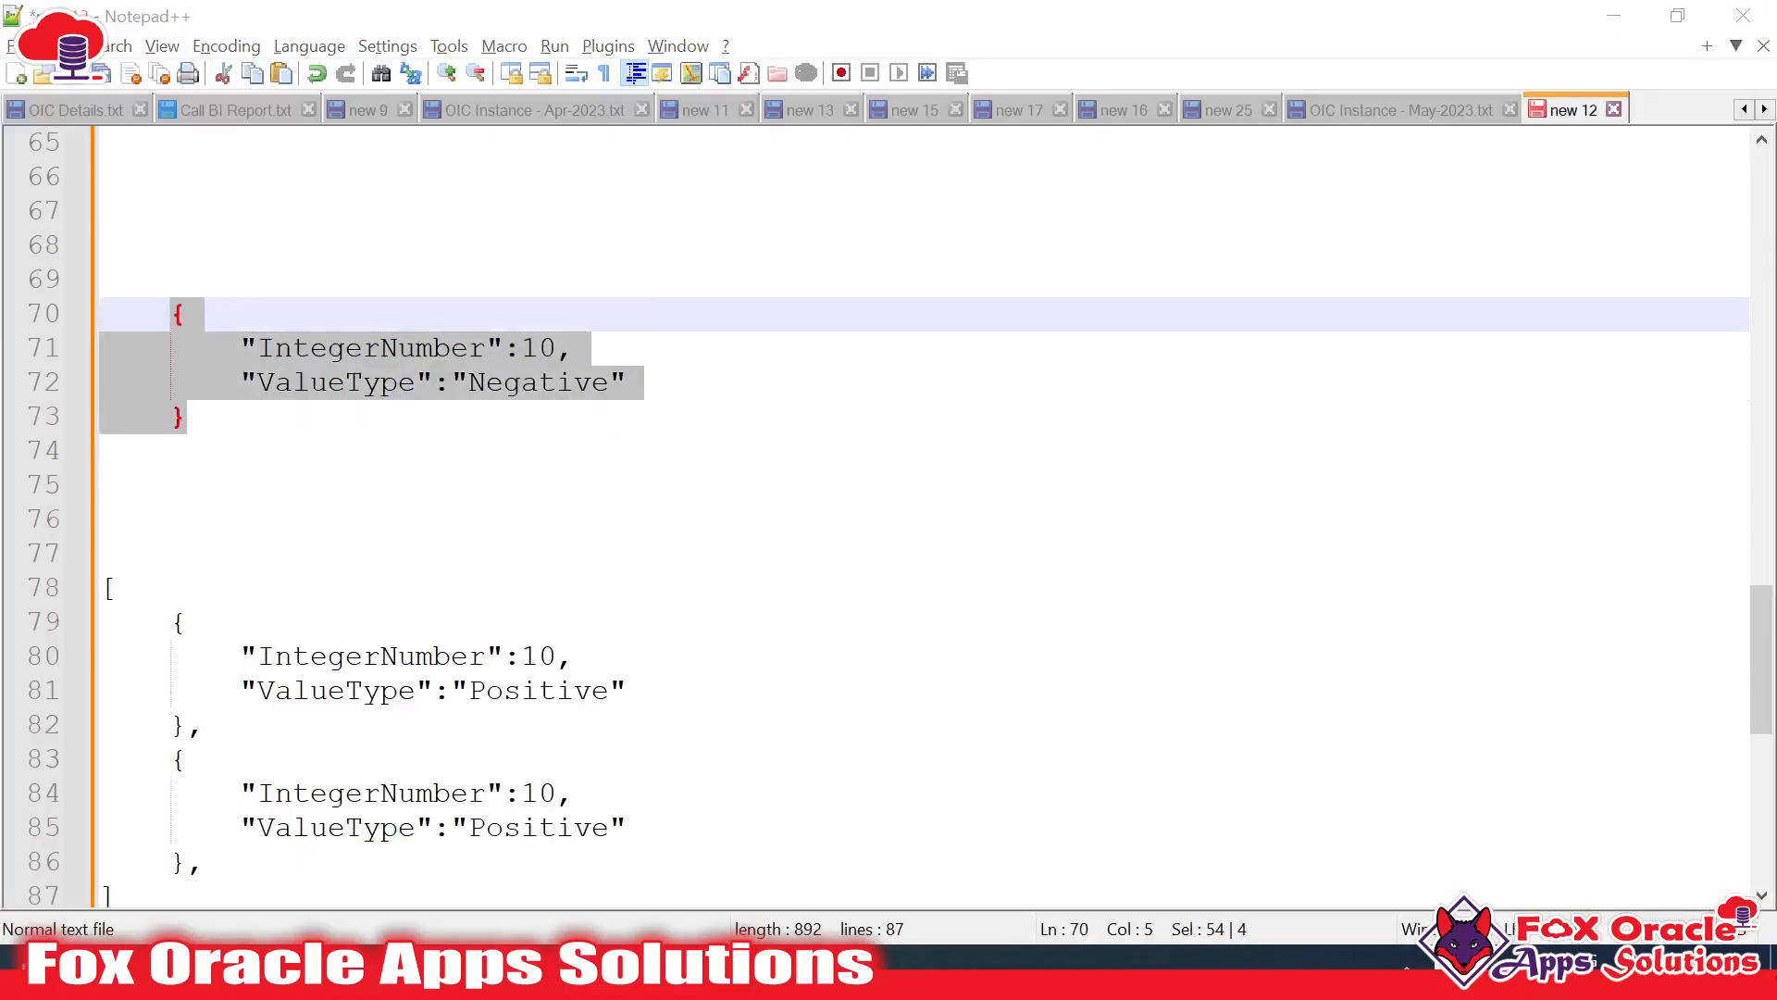
key("alt+Tab")
scroll(805, 713, "down", 2)
scroll(926, 629, "up", 2)
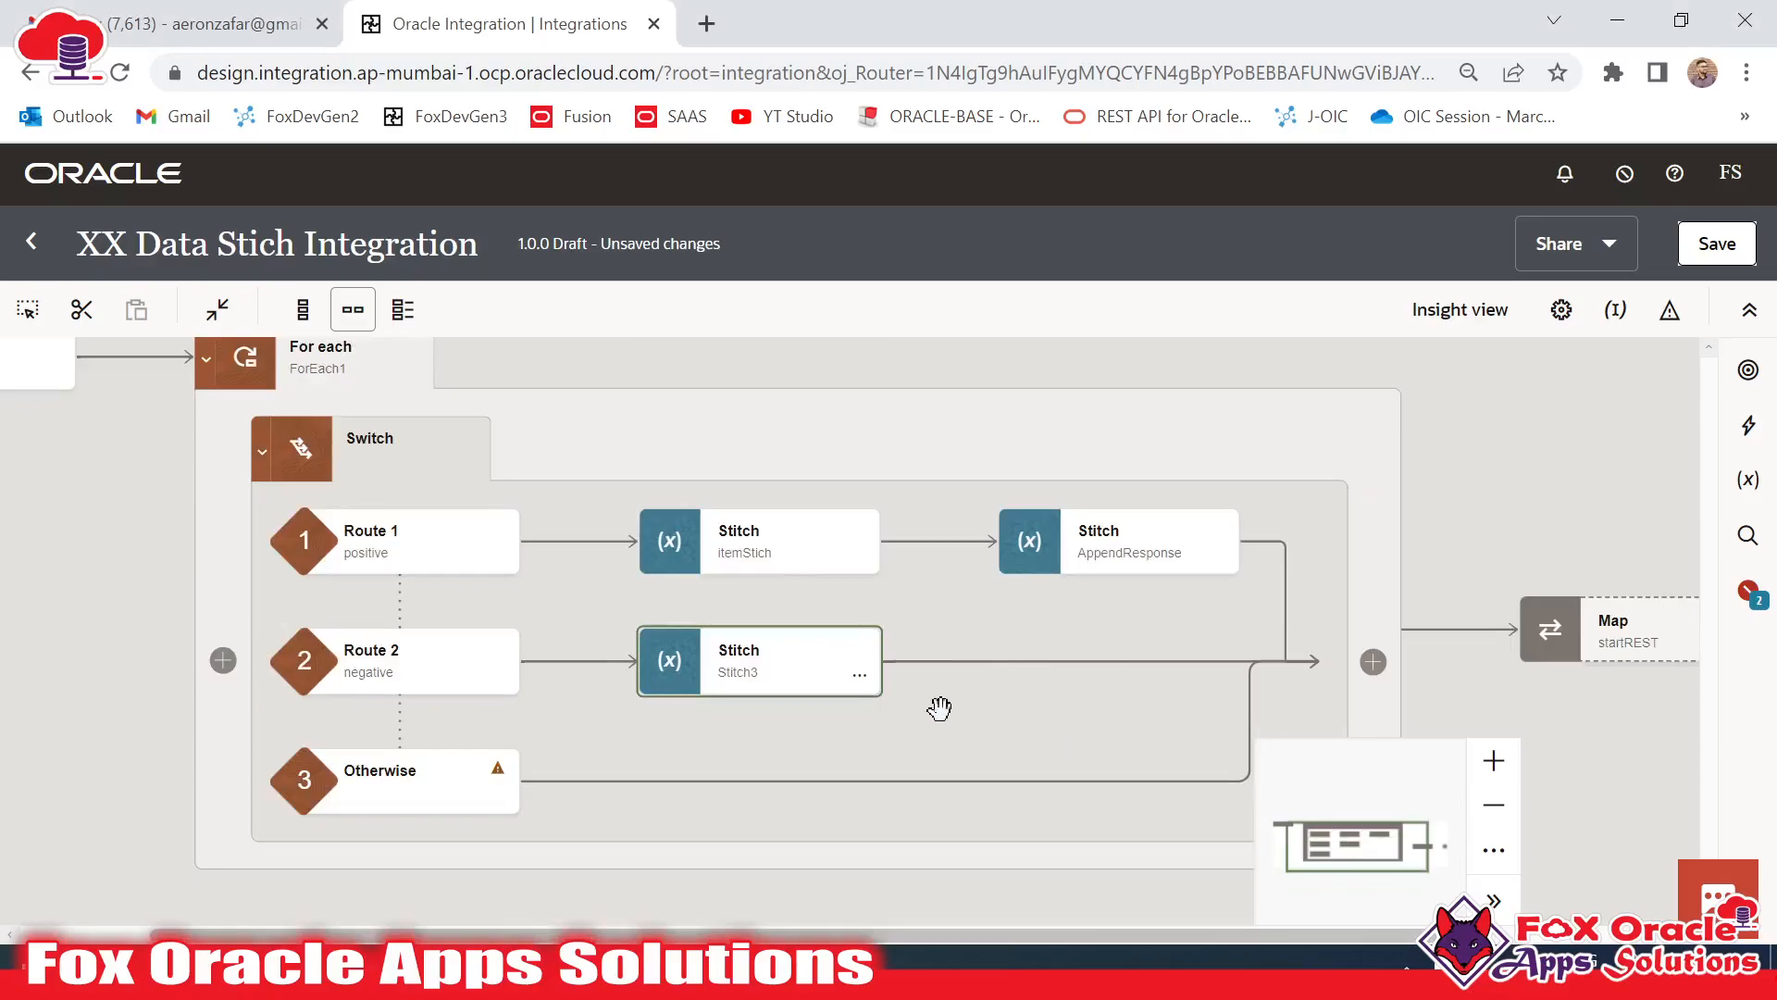
Add a second Data stitch action to Route 2 with topLevelArray under response-wrapper of $gvar_itemsArray as its variable
left_click(1748, 428)
left_click_drag(1408, 485, 1080, 655)
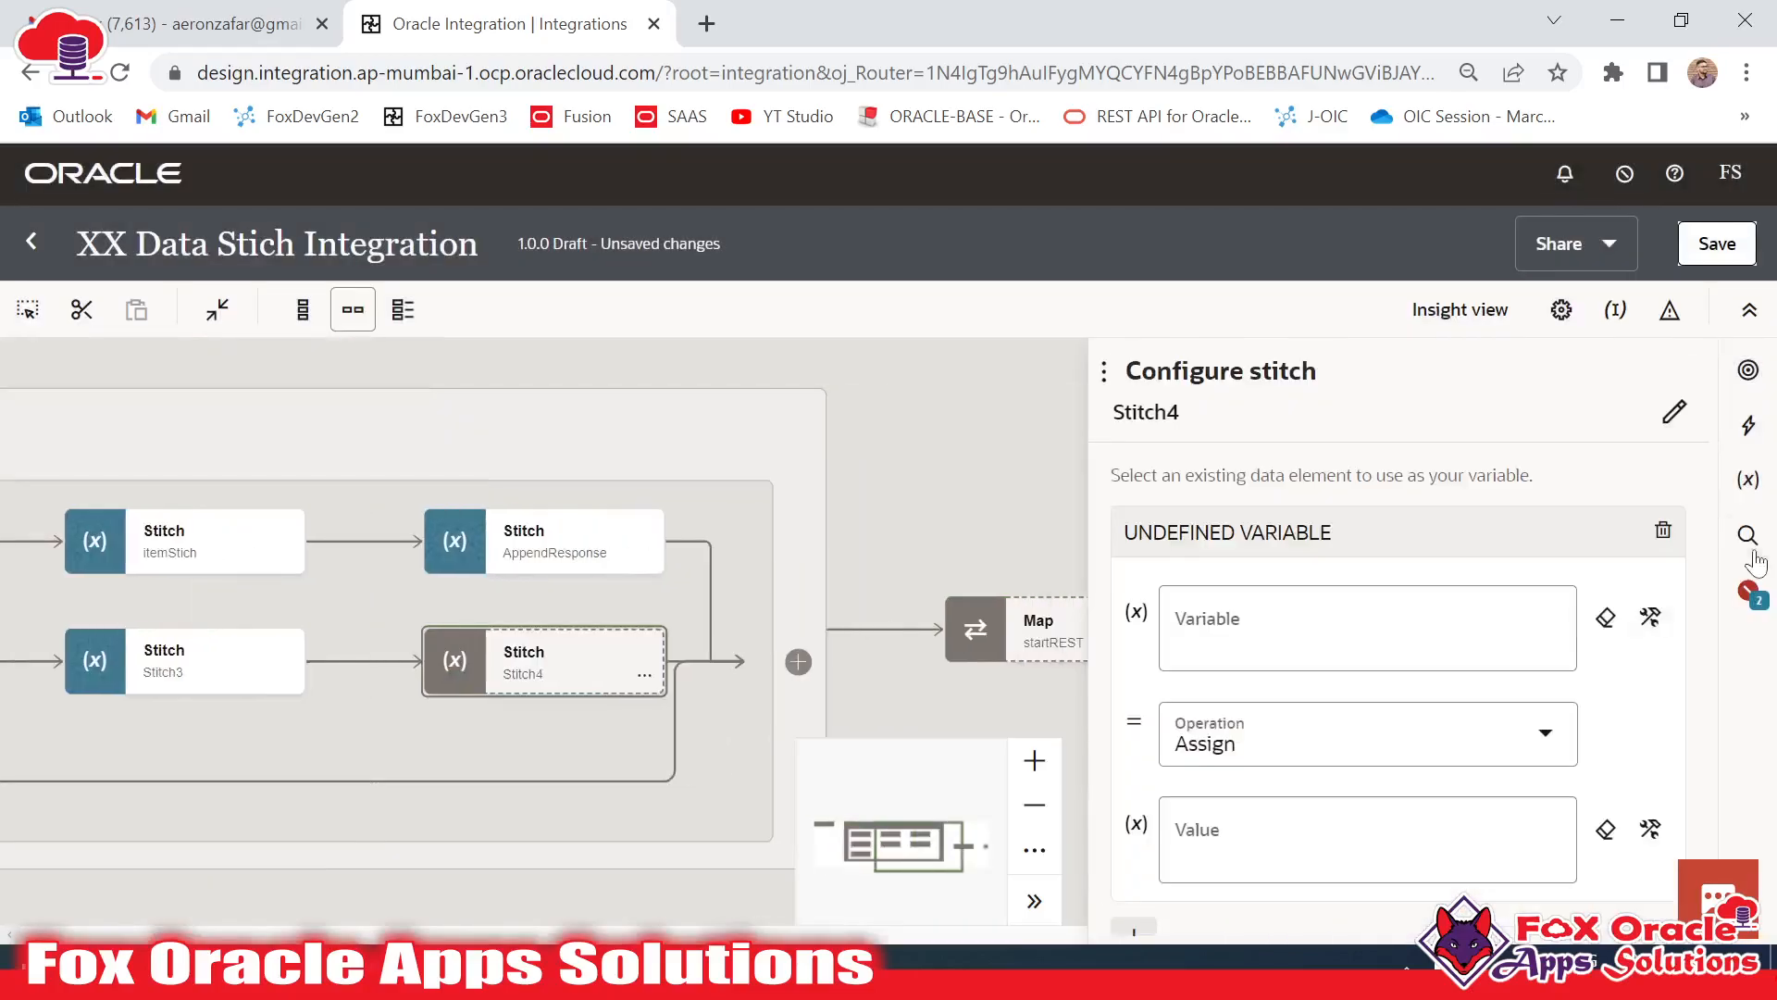
left_click(1104, 374)
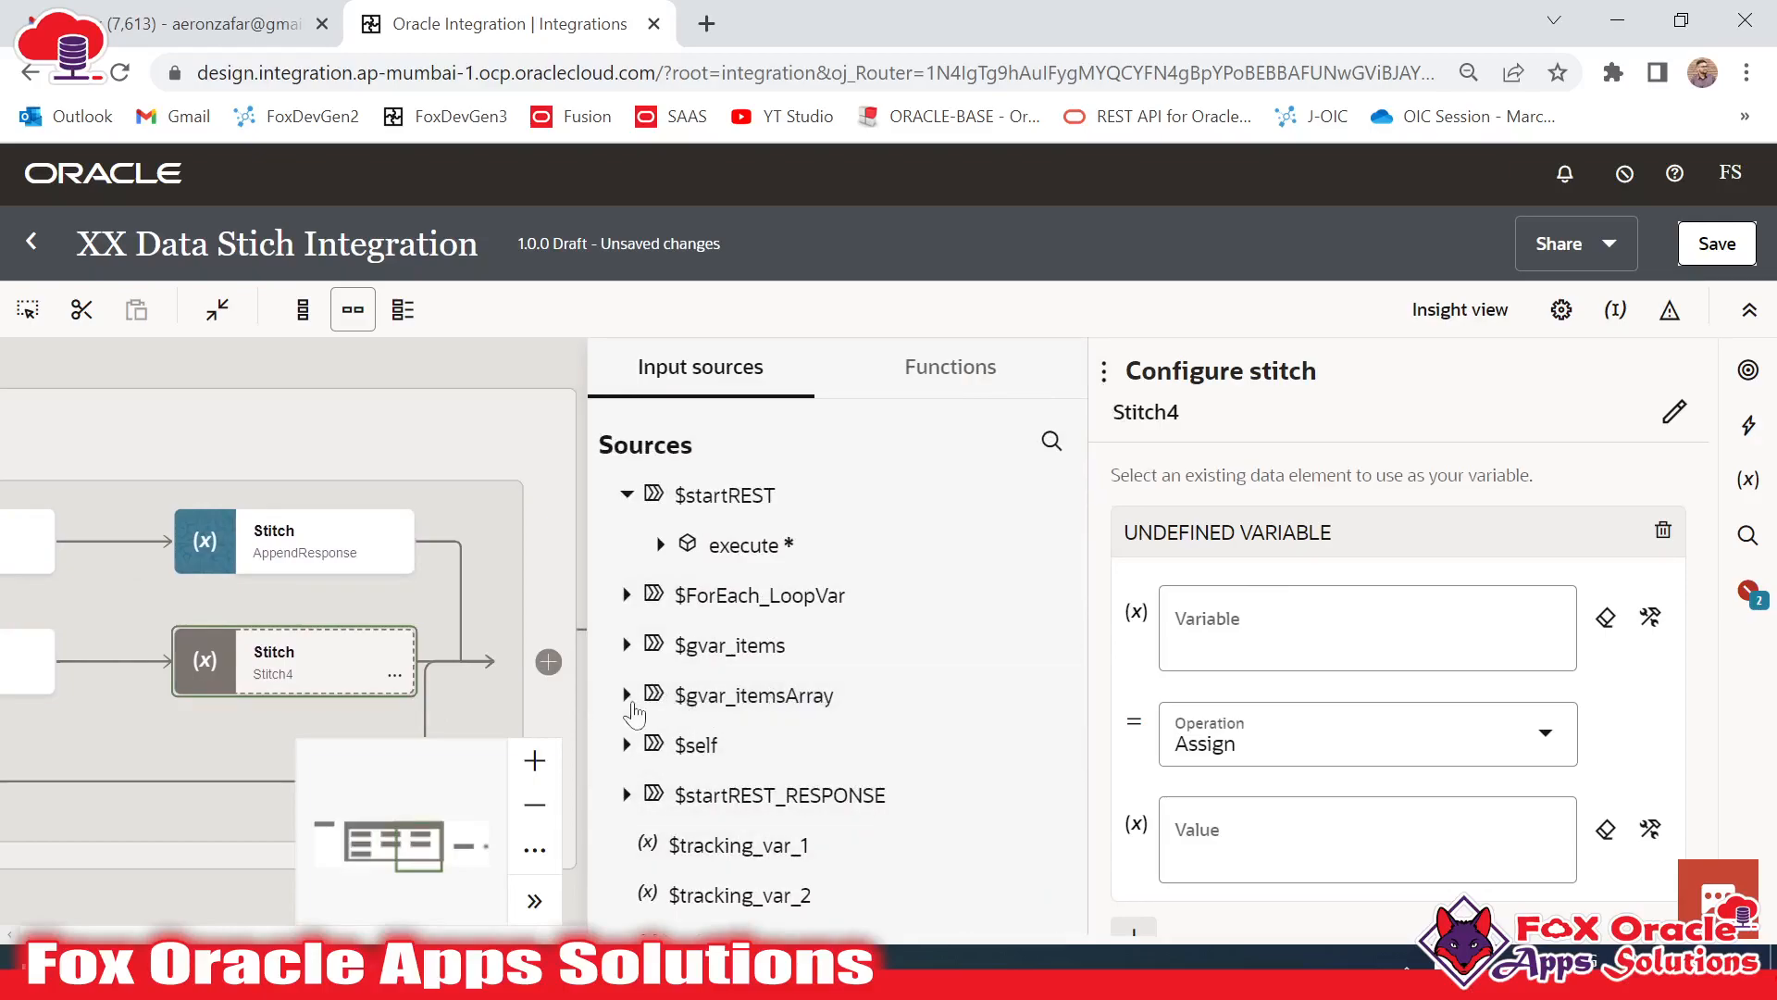
left_click(626, 695)
left_click(661, 745)
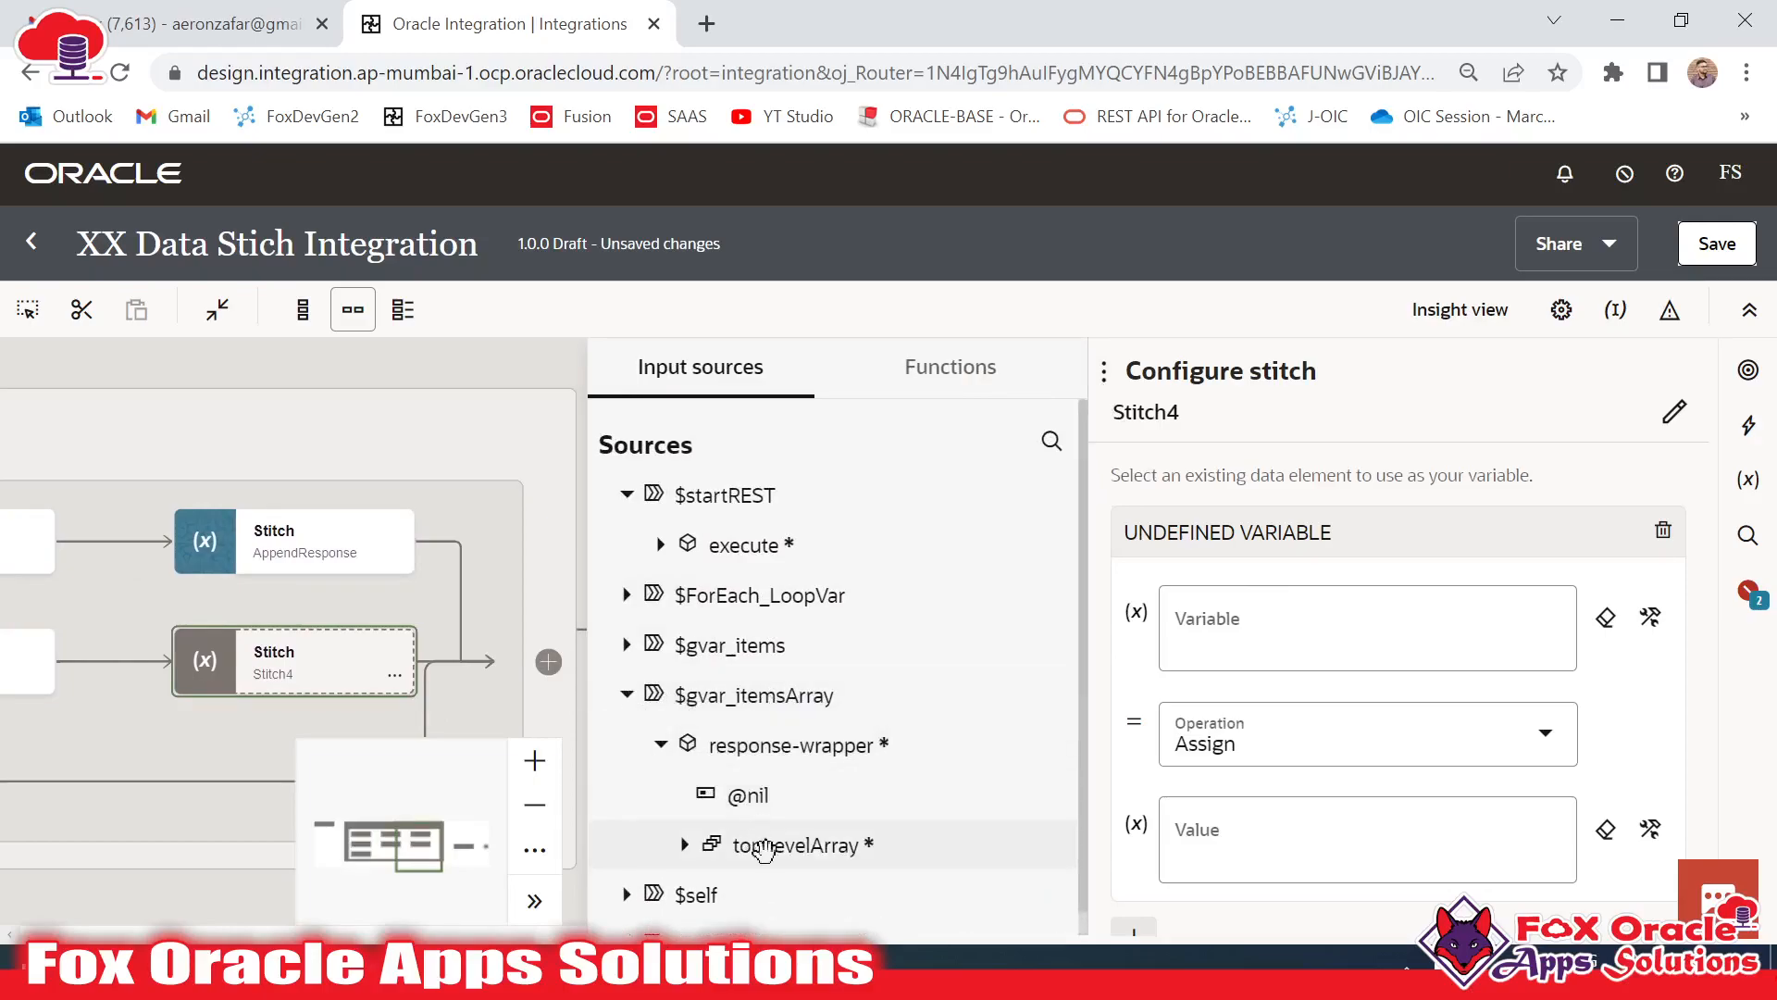
left_click_drag(1236, 654, 1237, 648)
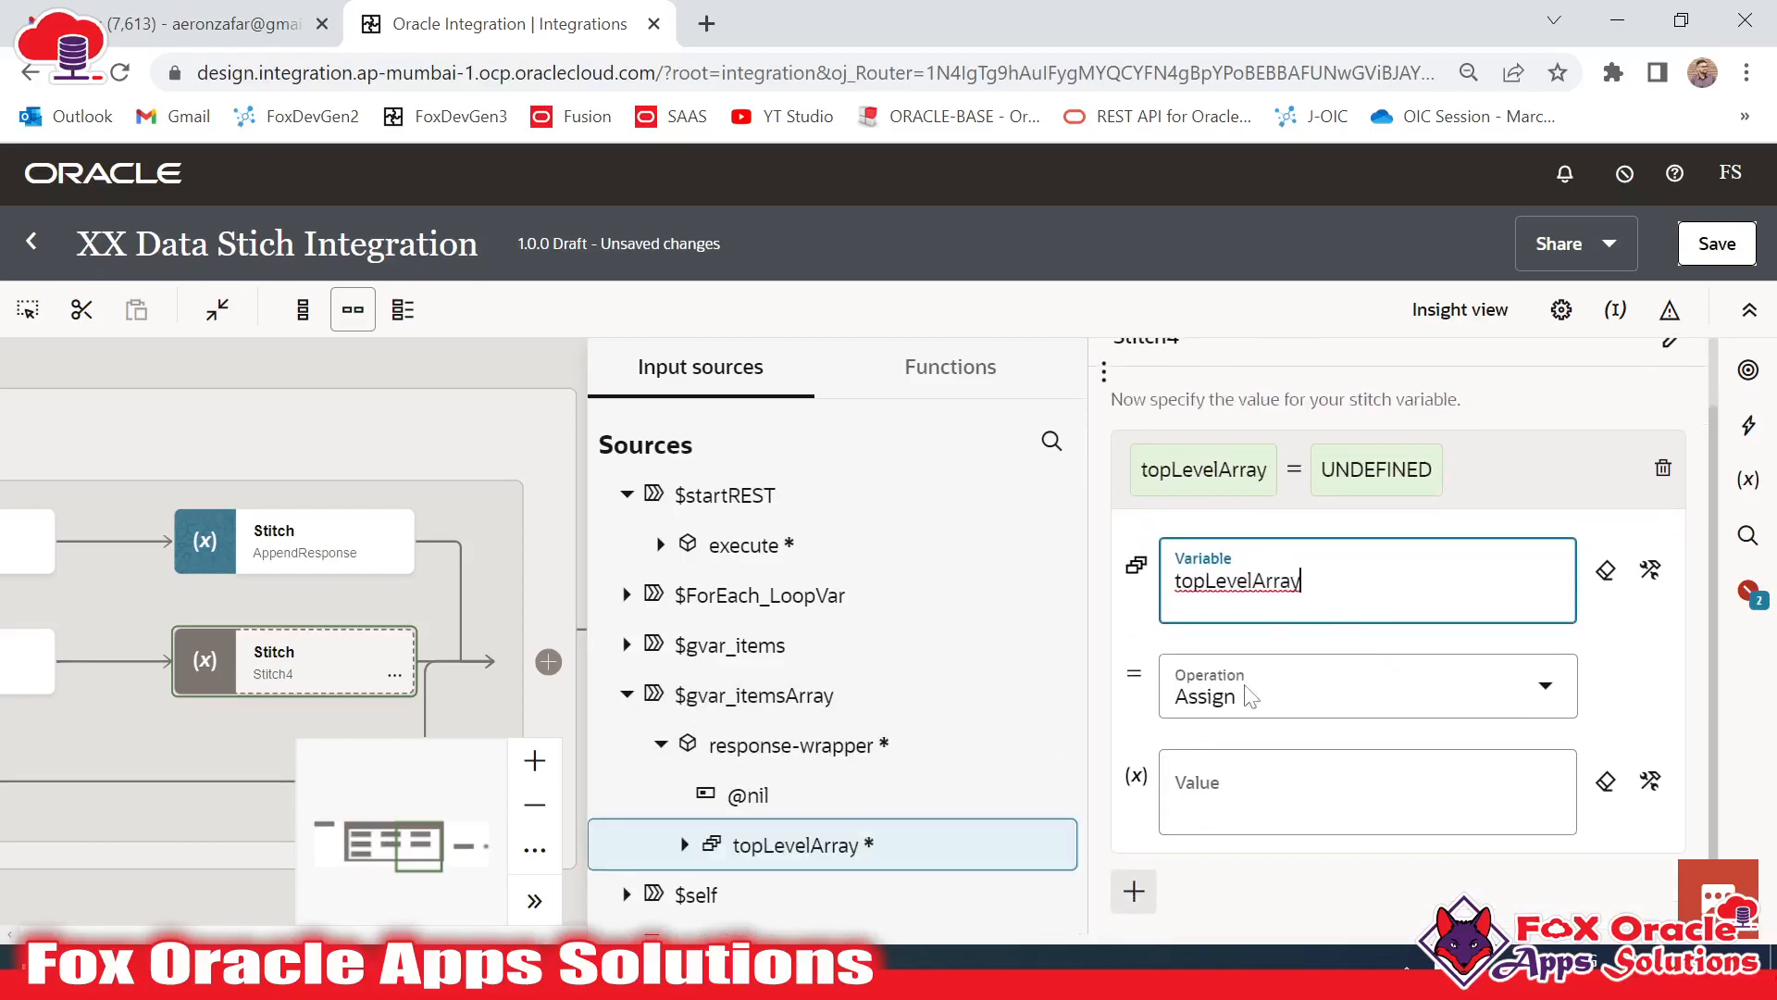
Set the second Route 2 stitch's value to topLevelArray of $gvar_items and its operation to Append
scroll(793, 839, "down", 2)
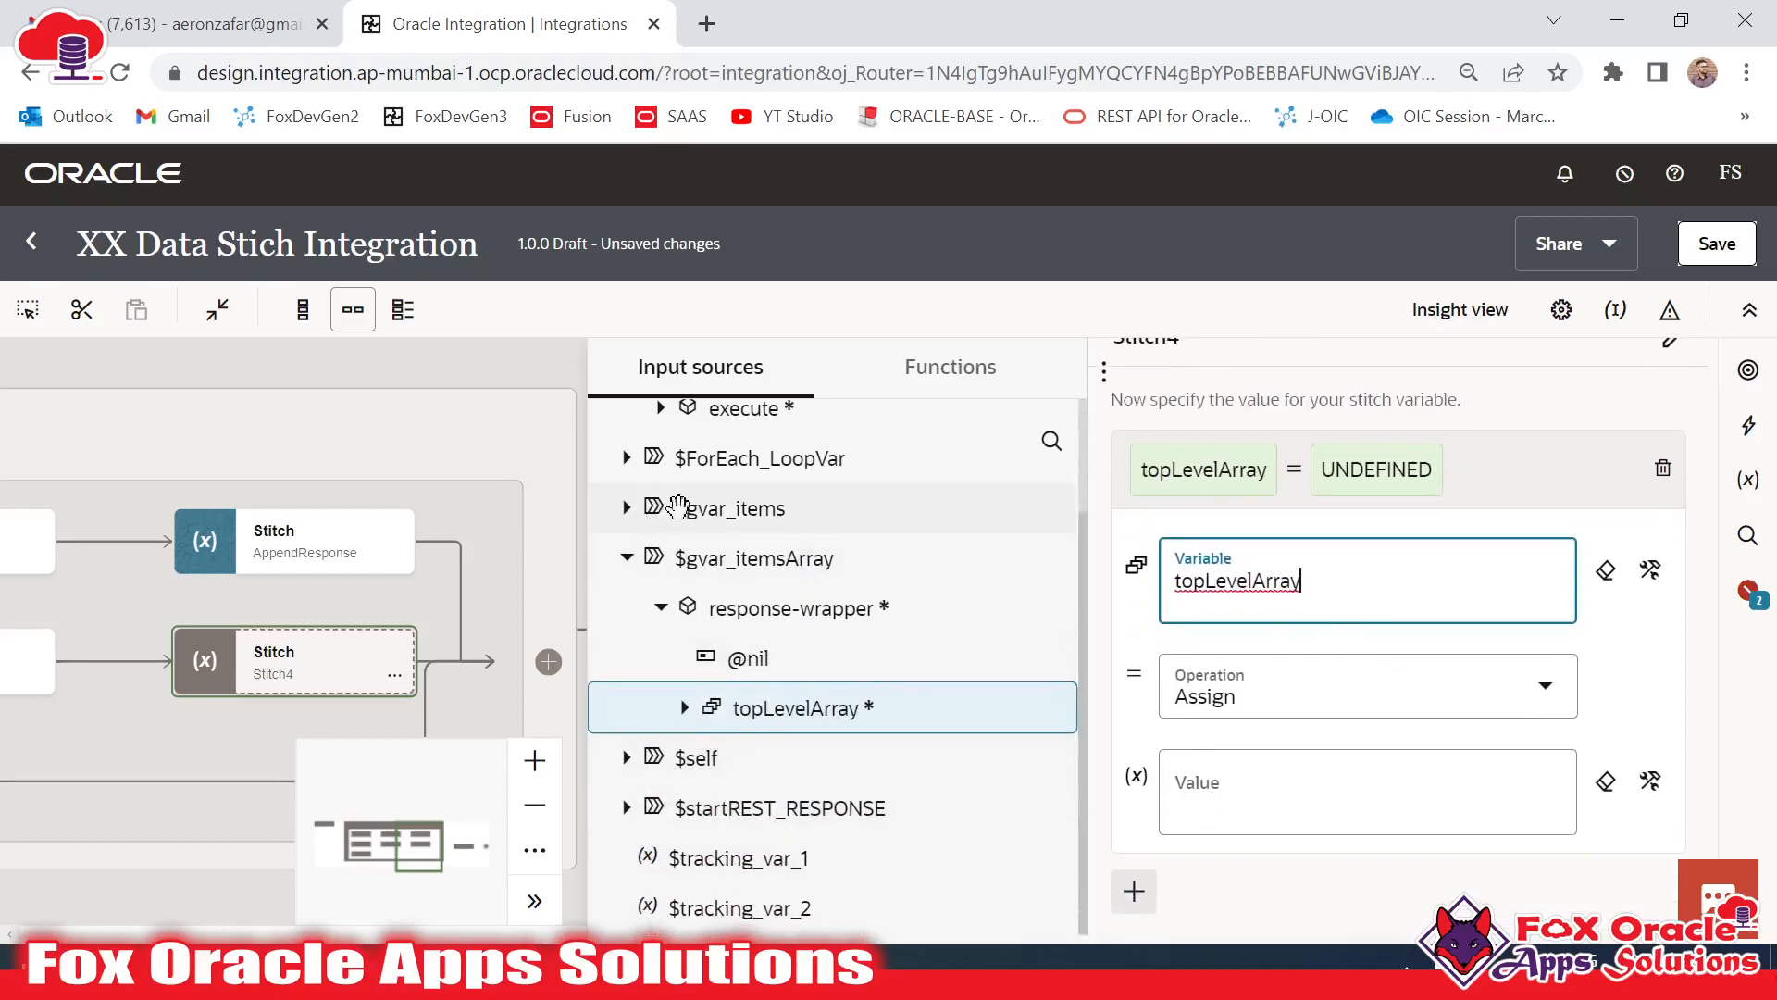
left_click(627, 508)
left_click(661, 558)
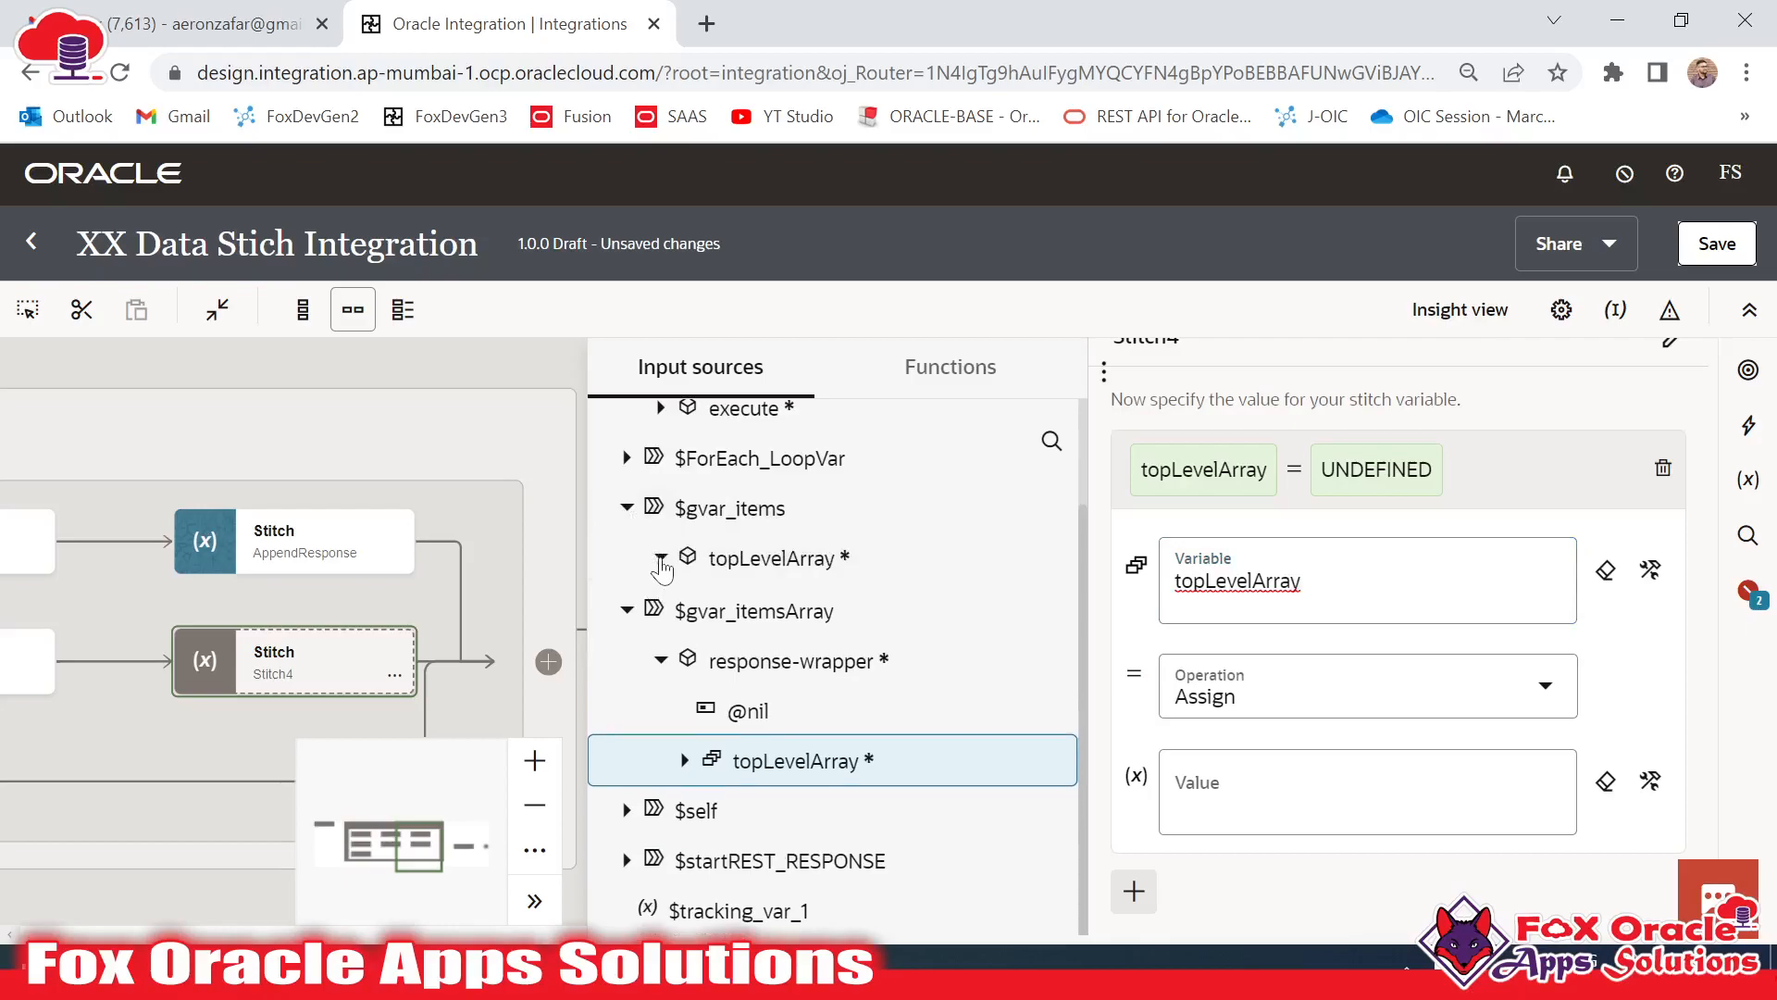
left_click_drag(782, 572, 1255, 717)
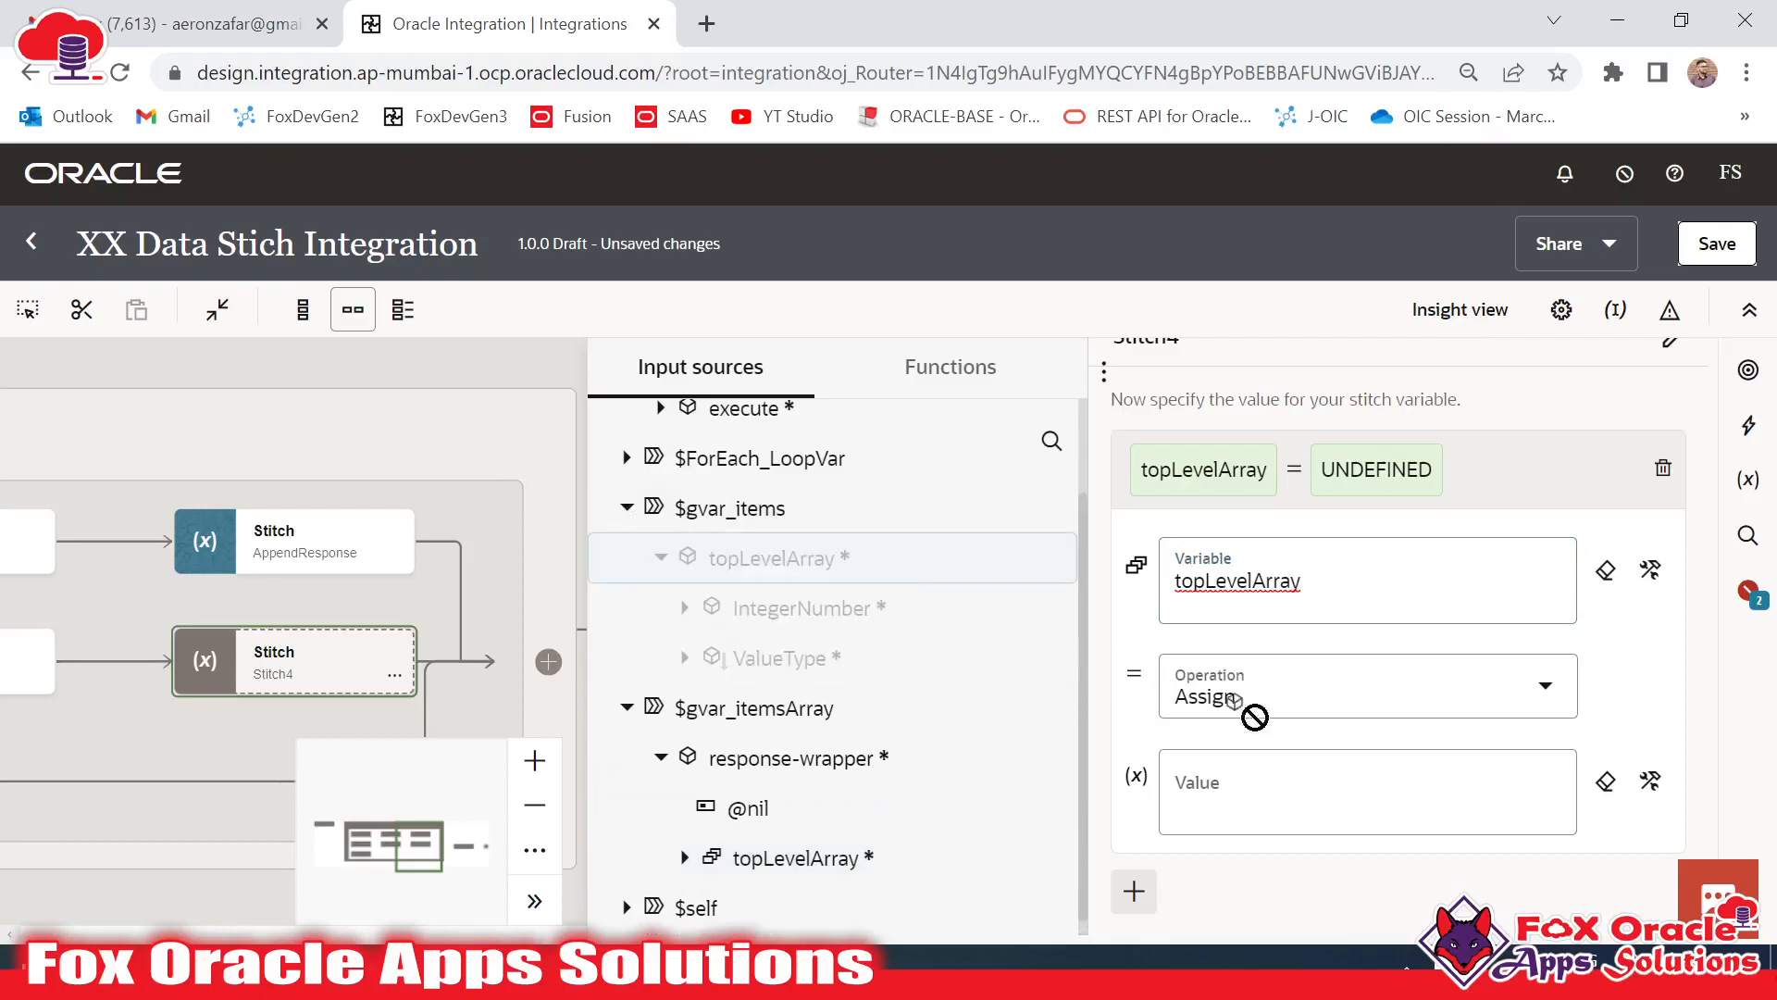
left_click_drag(1391, 806, 1391, 806)
left_click(1546, 709)
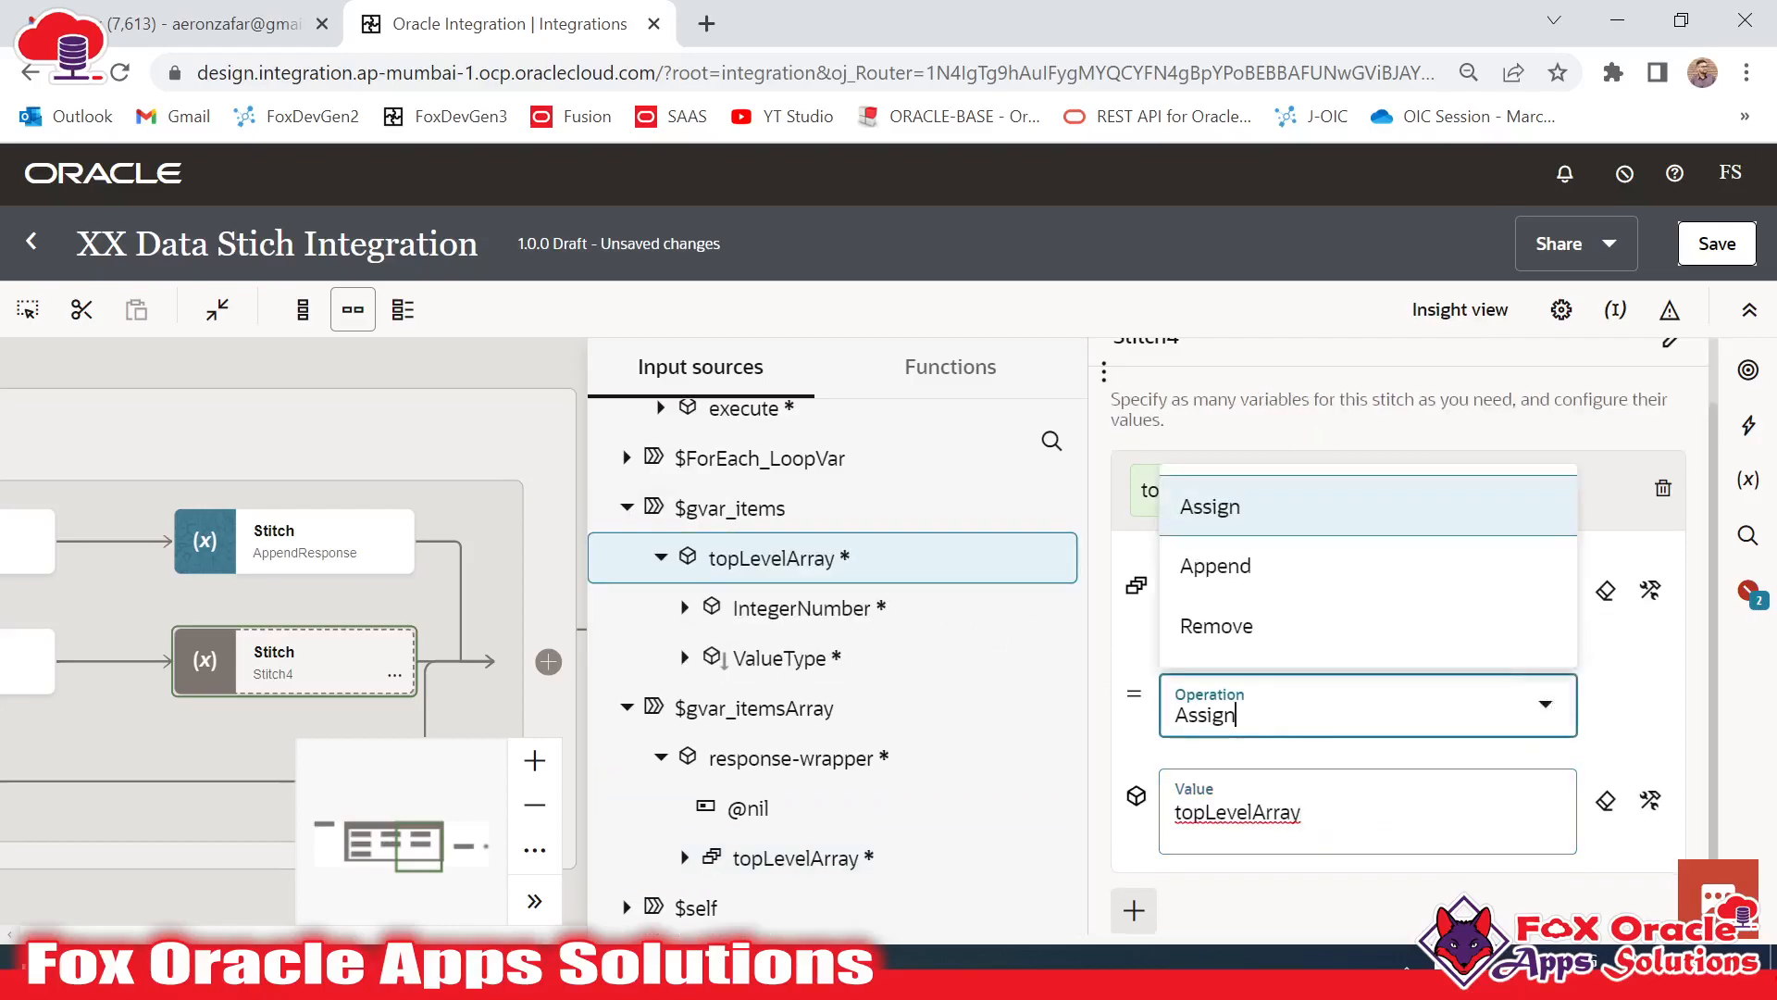
left_click(1203, 566)
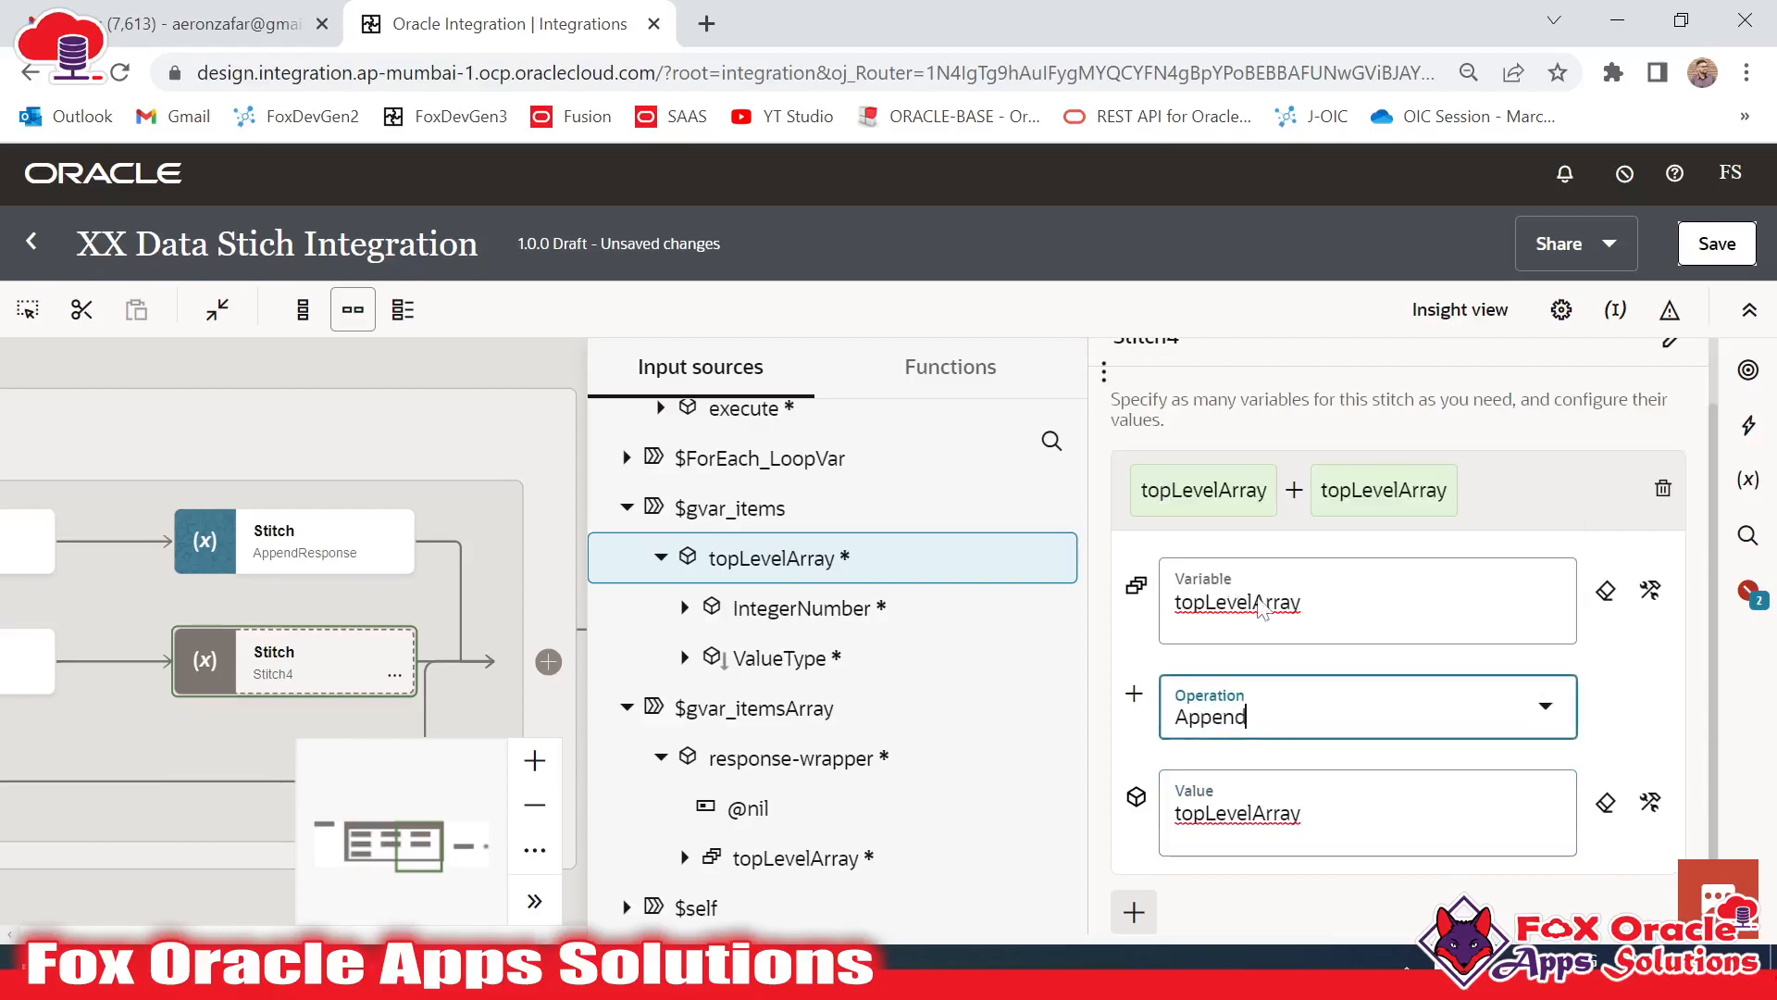
left_click(1717, 244)
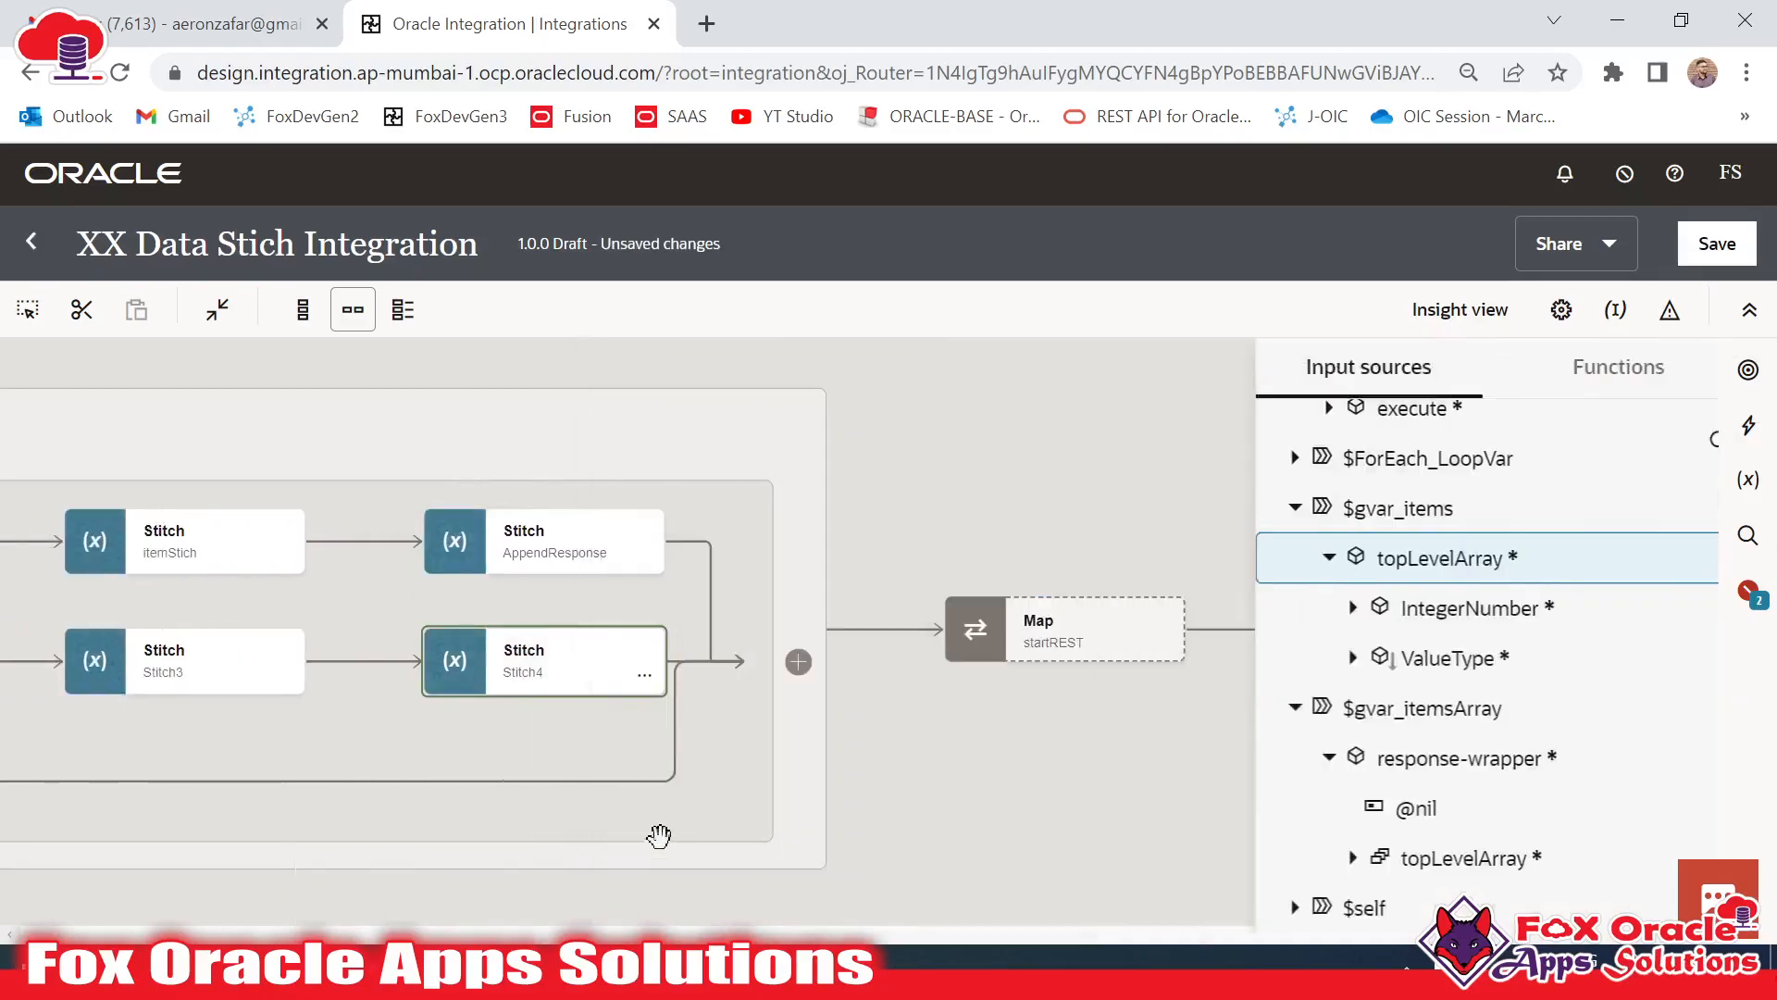
Add a Data stitch action to the Otherwise route of the switch
left_click_drag(882, 753, 1383, 713)
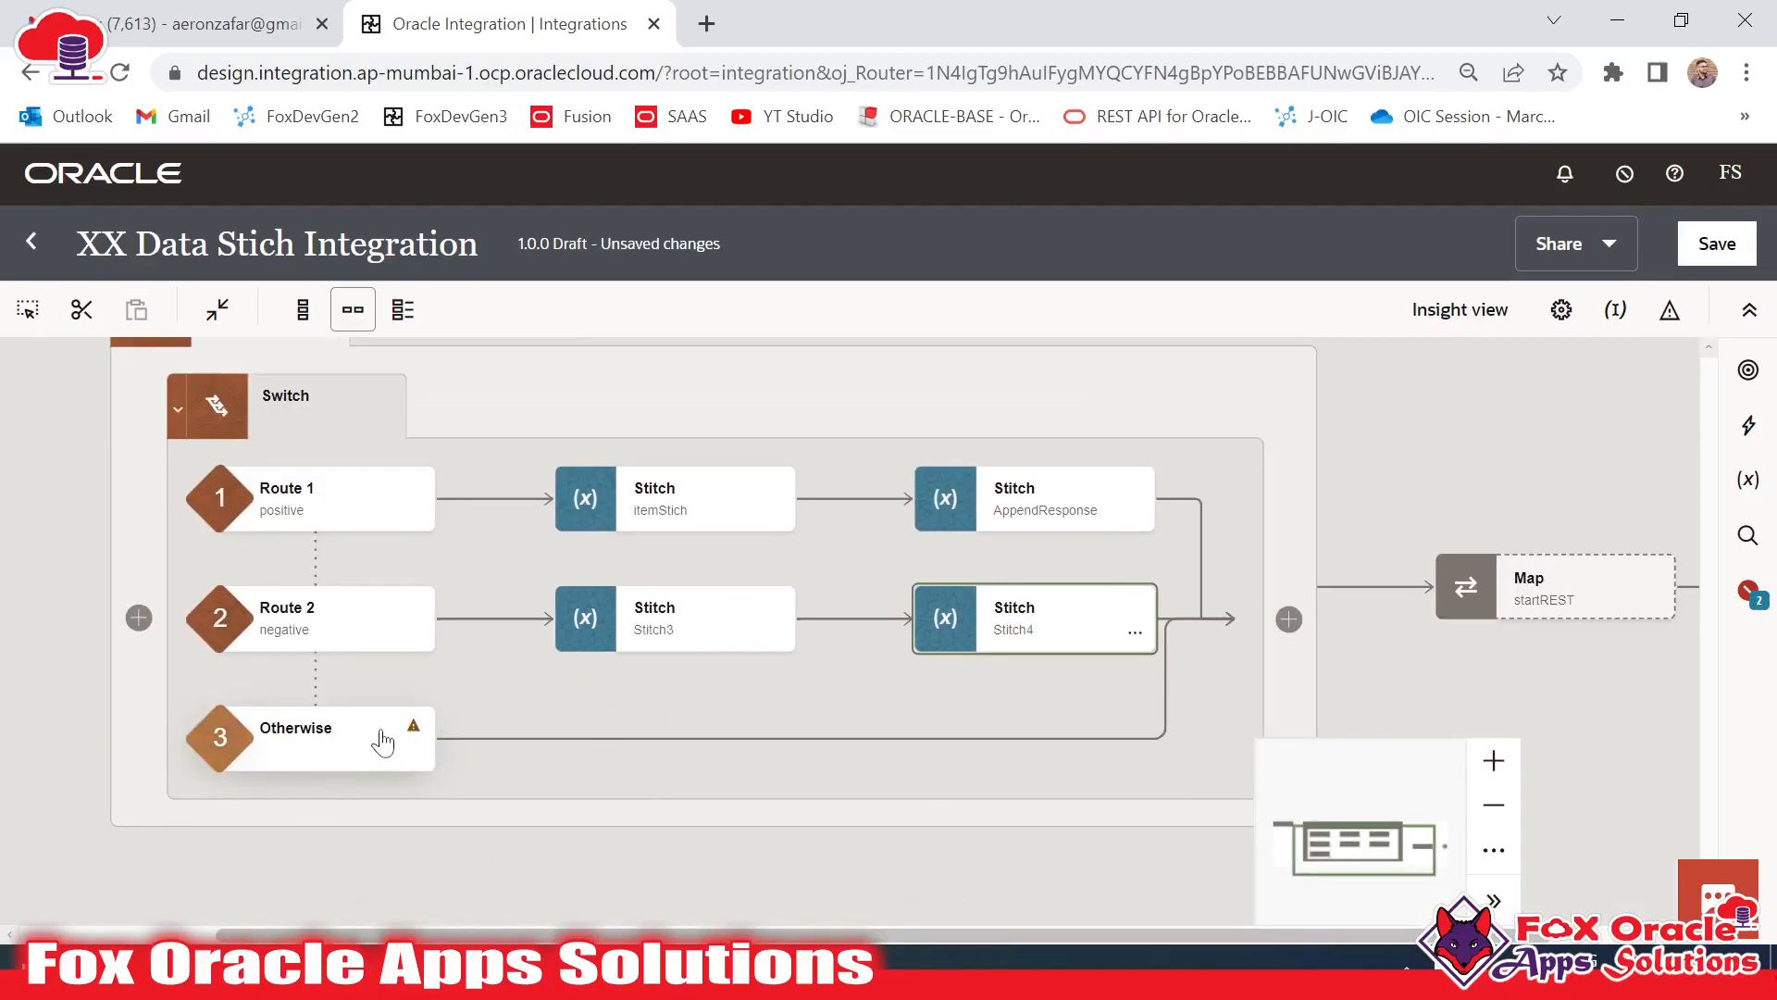
left_click(326, 737)
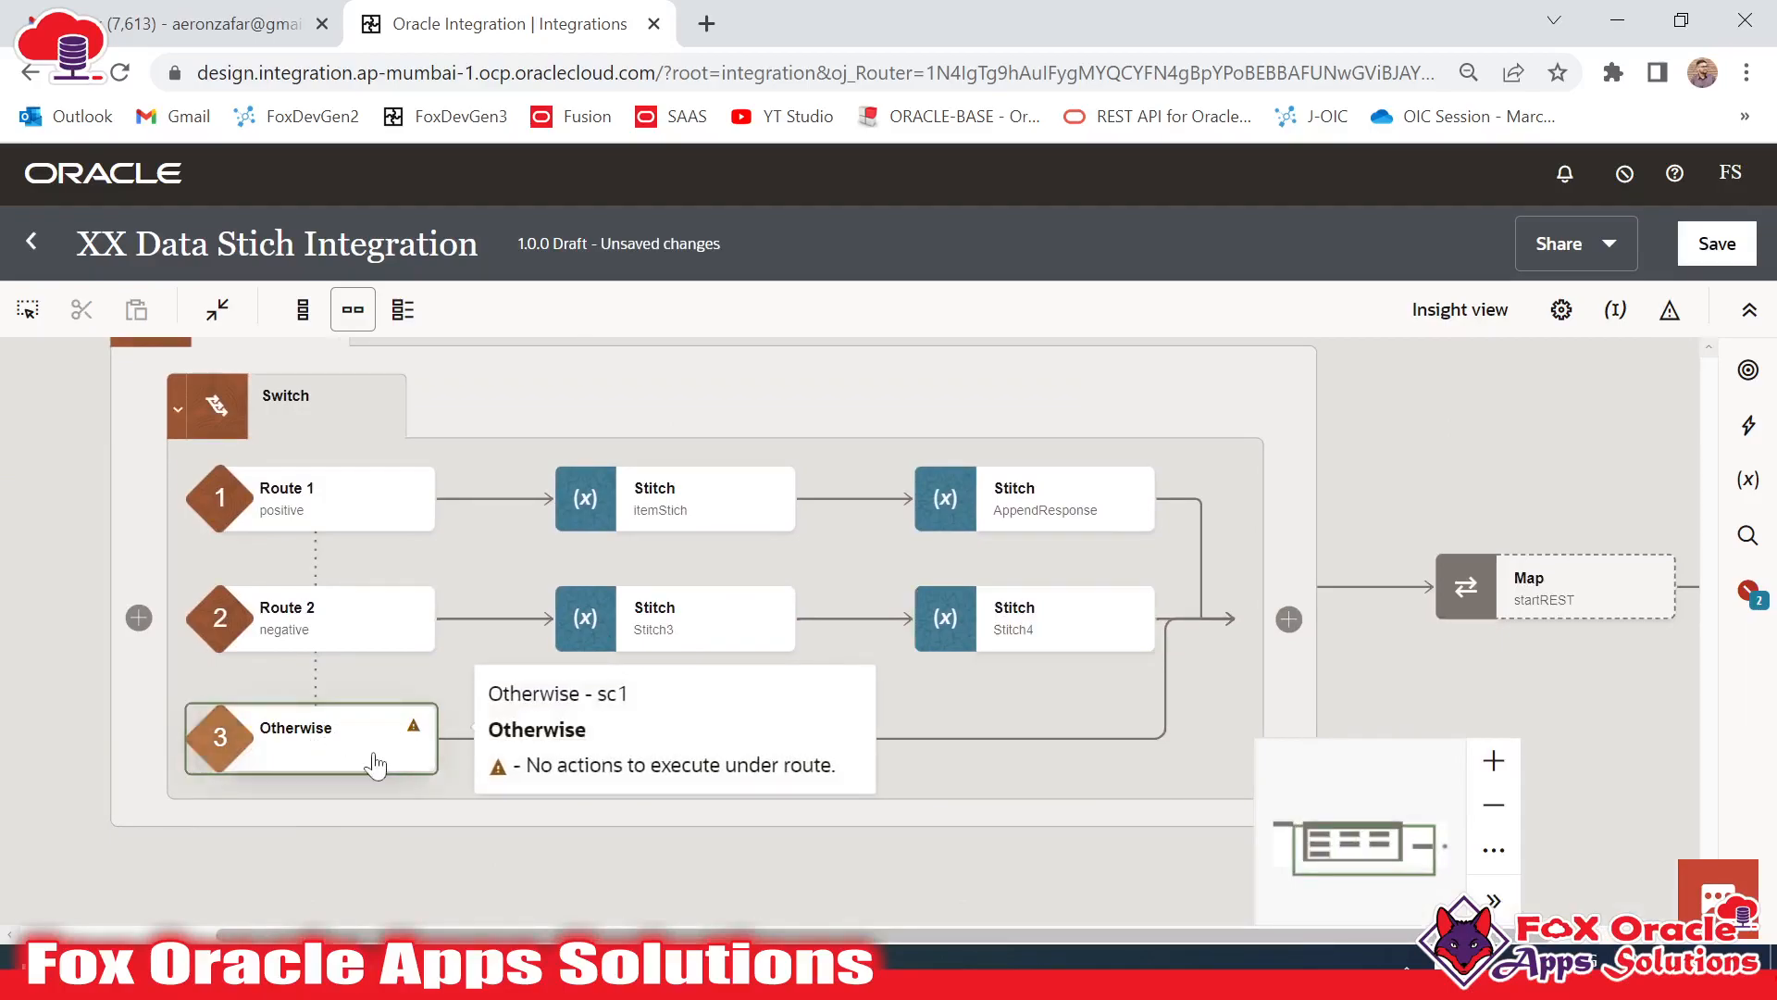
left_click(1748, 426)
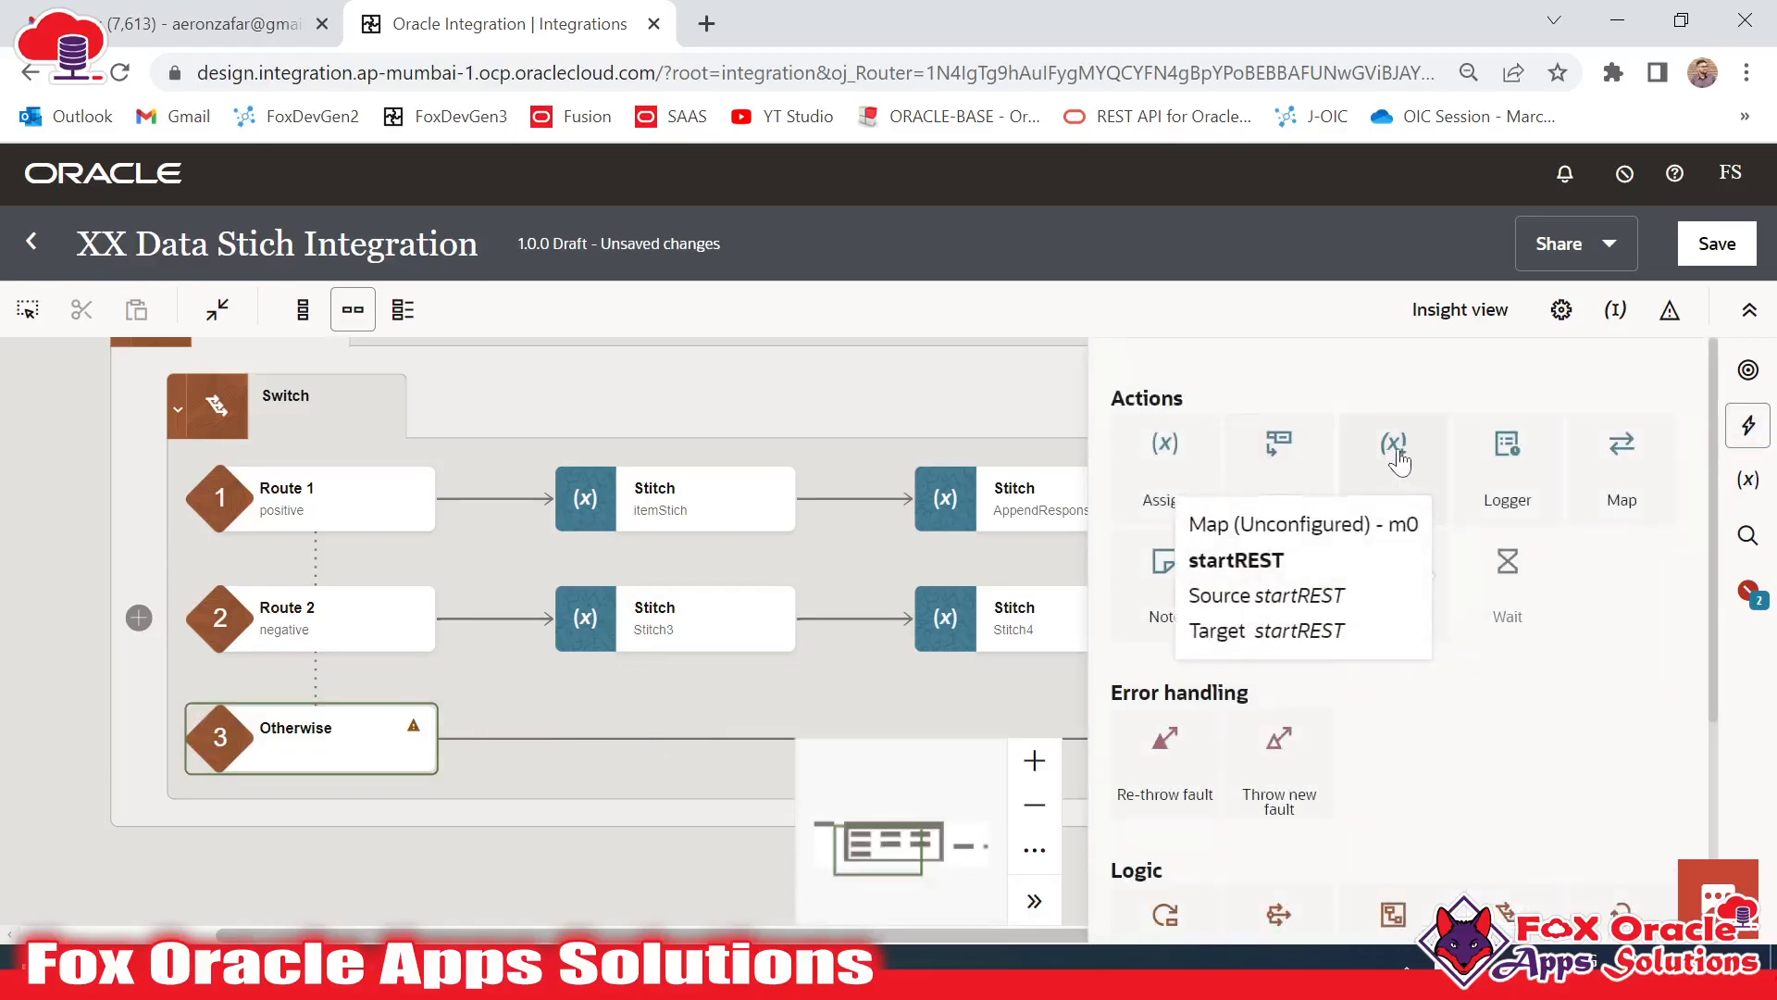
left_click_drag(1381, 468, 890, 738)
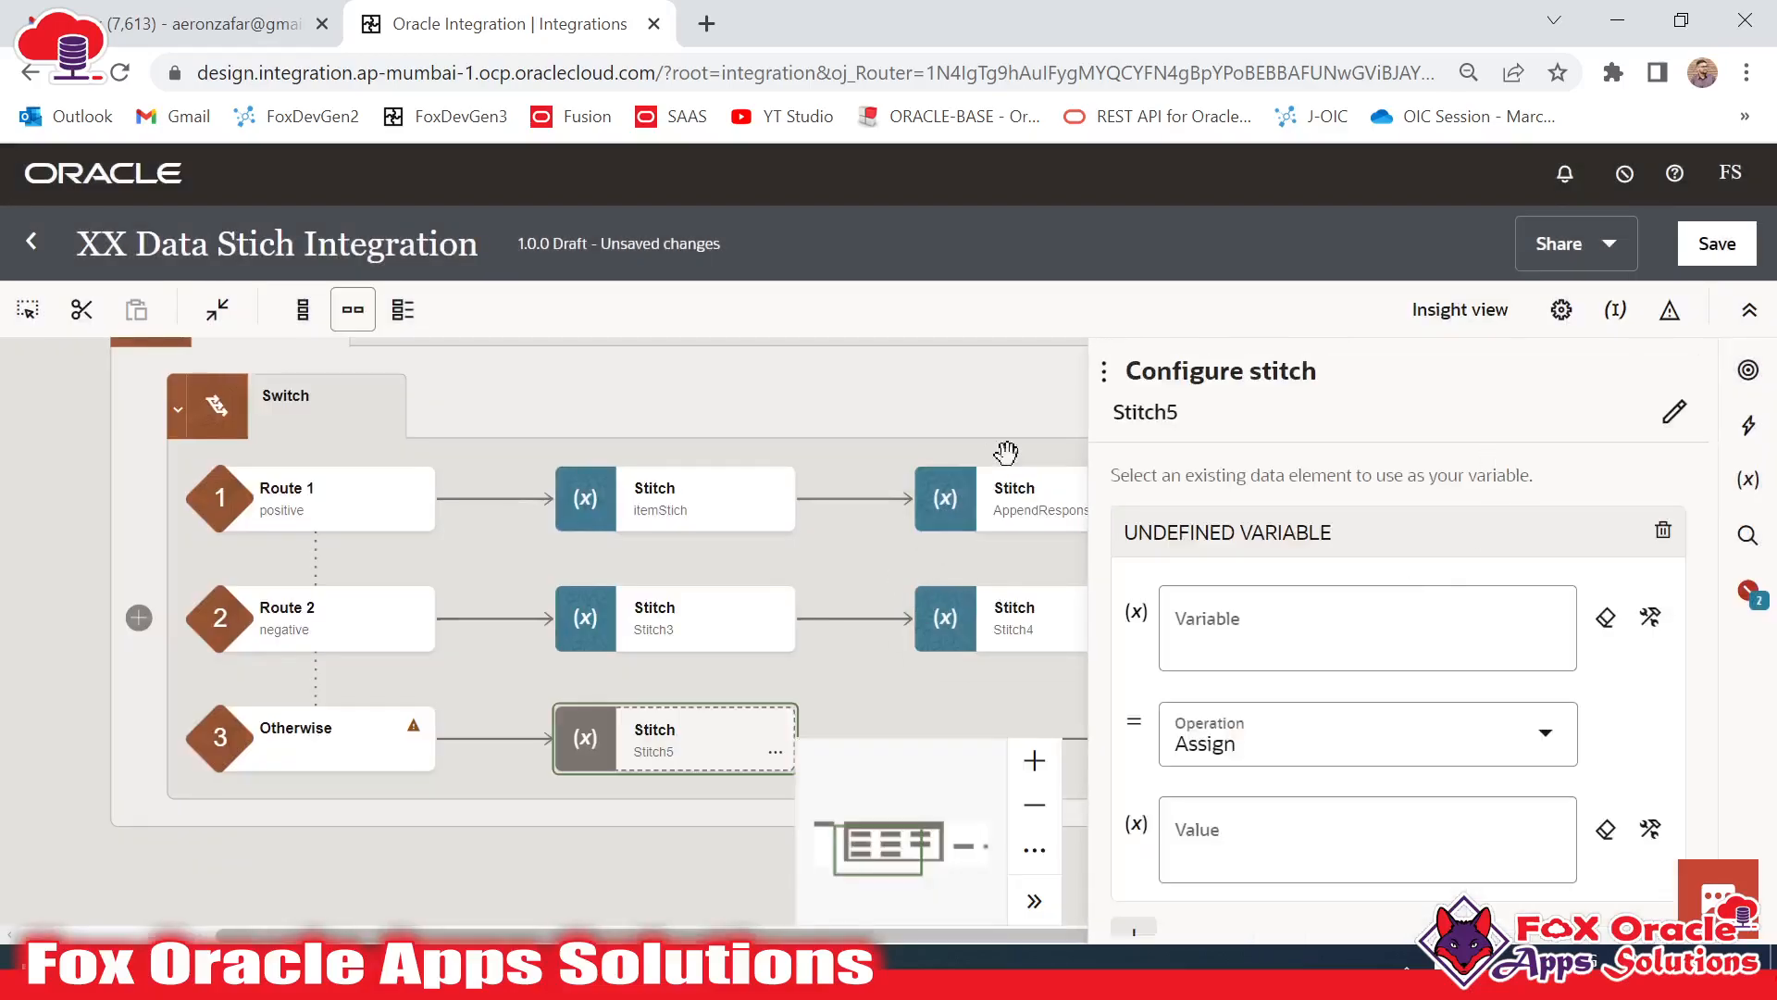
In the Otherwise stitch, assign IntegerNumber of $ForEach_LoopVar's topLevelArray to IntegerNumber under topLevelArray of $gvar_items
left_click(1103, 375)
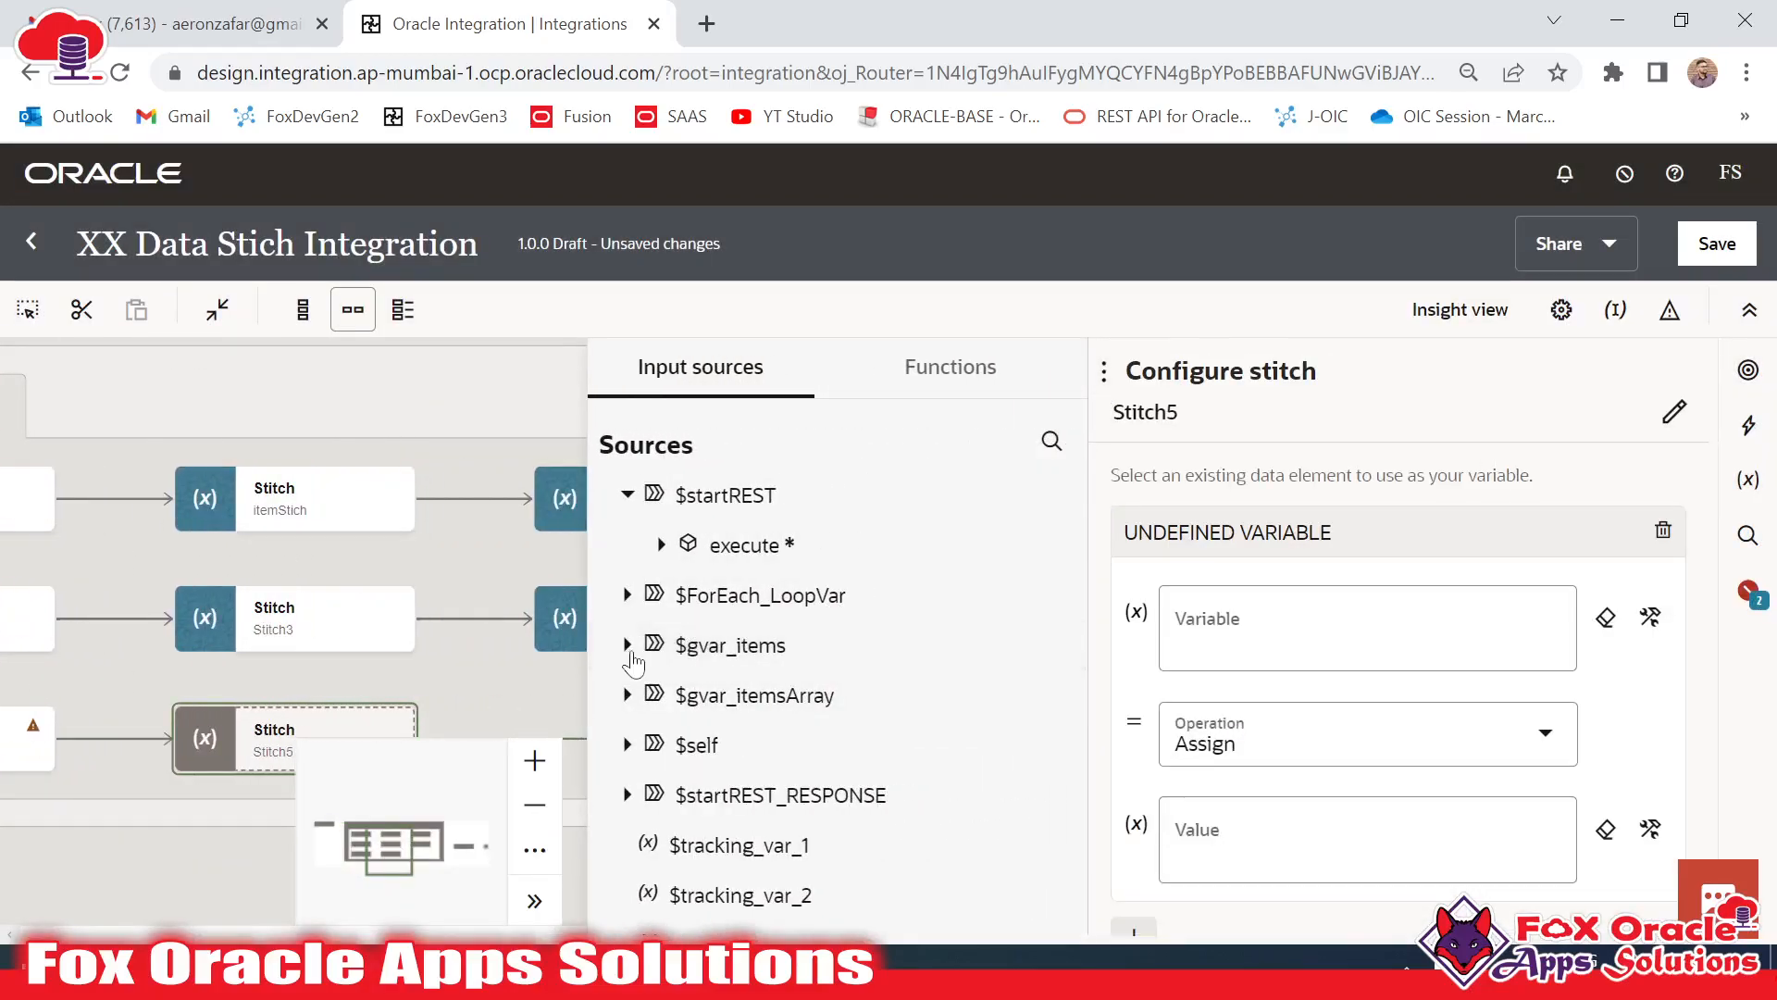
left_click(627, 645)
left_click(660, 694)
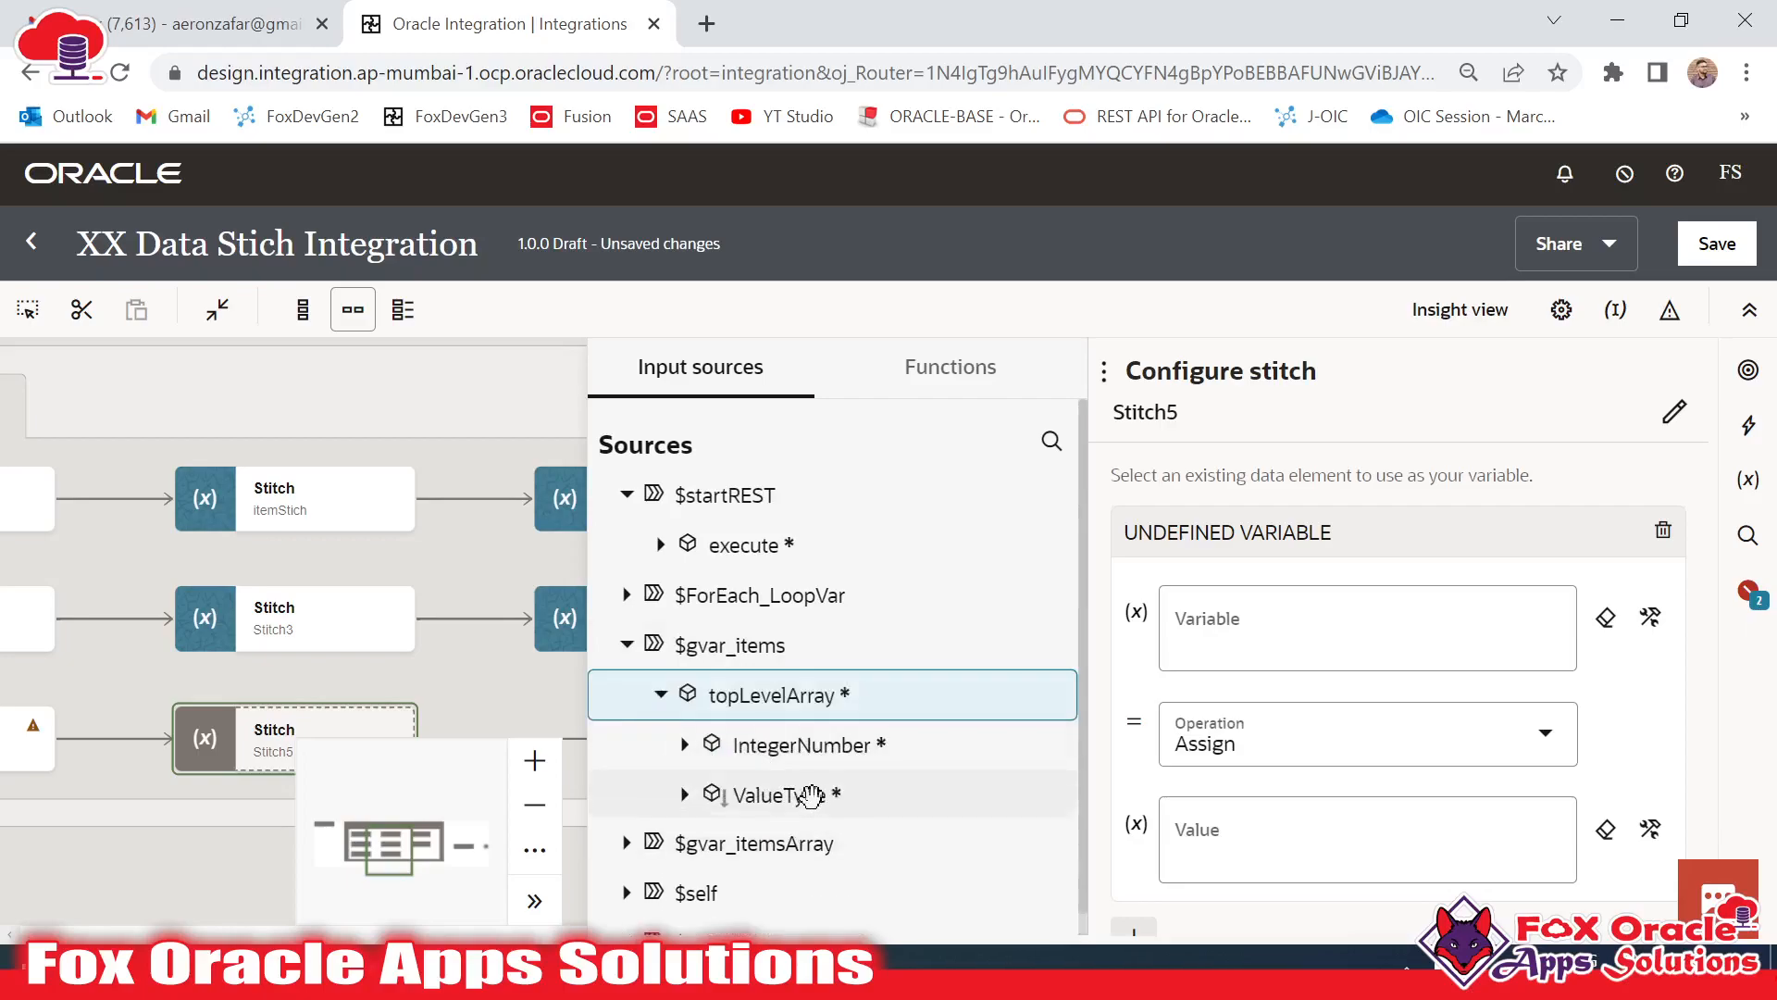
left_click_drag(813, 743, 1351, 633)
scroll(1356, 720, "down", 1)
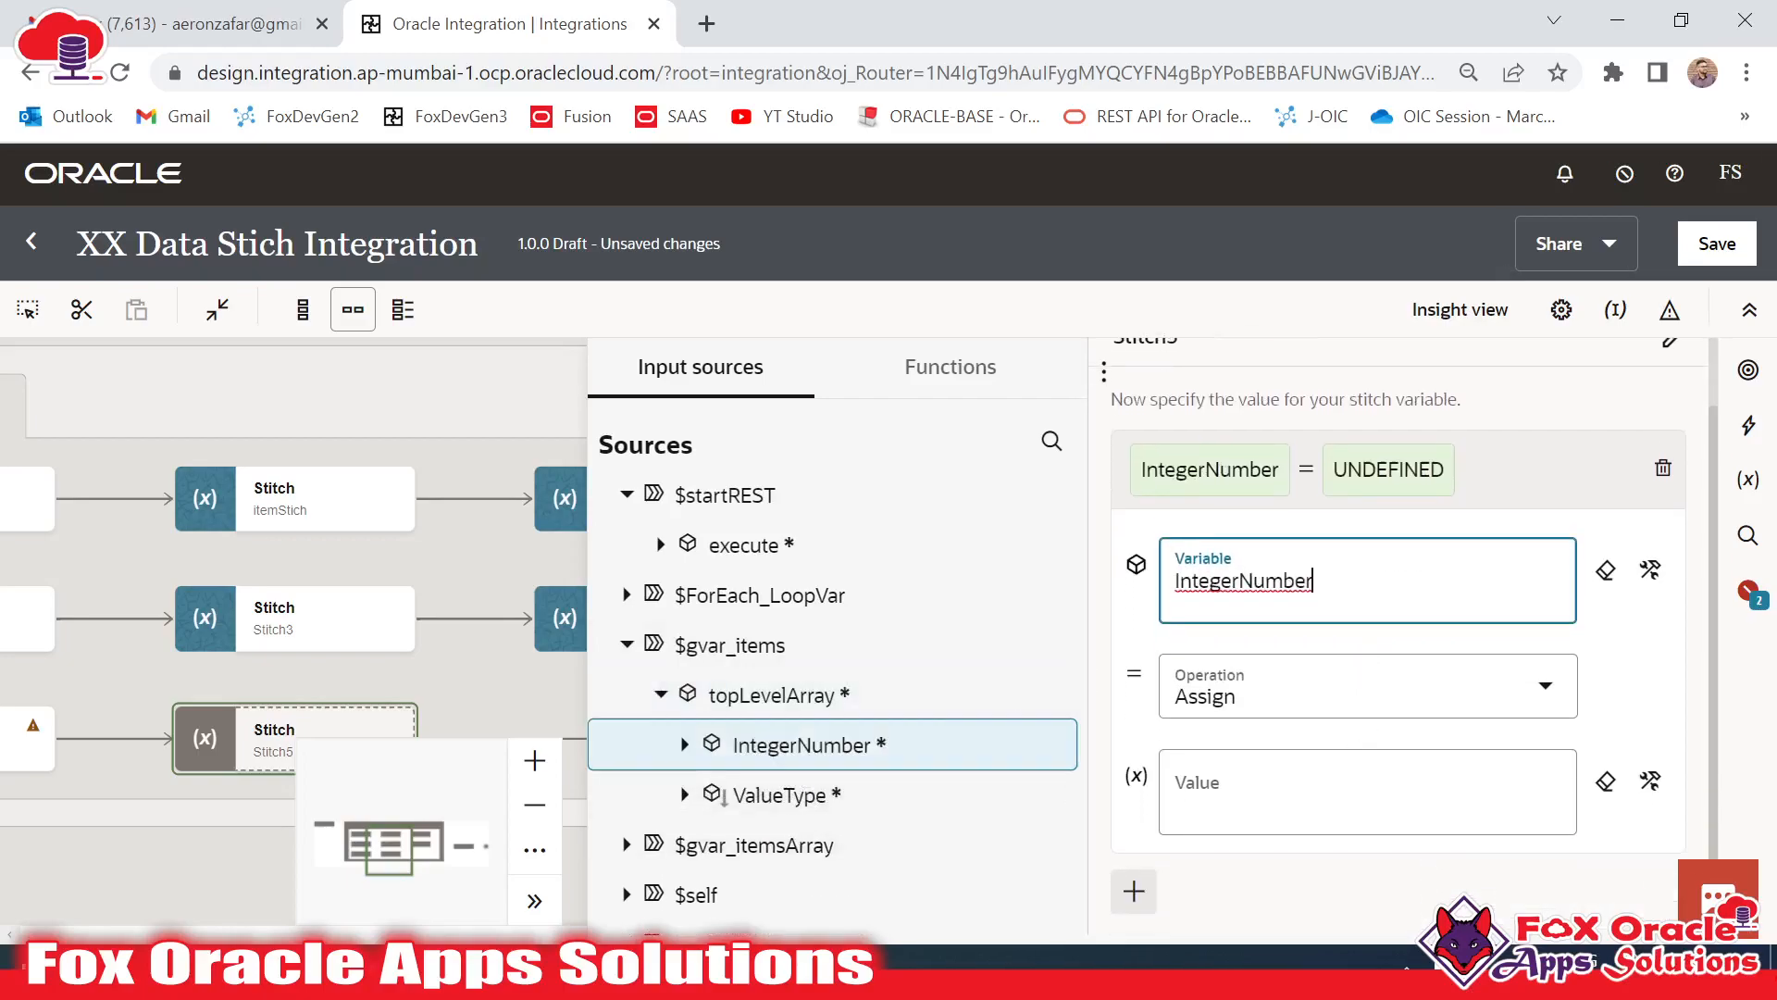
left_click(1472, 696)
left_click(1504, 778)
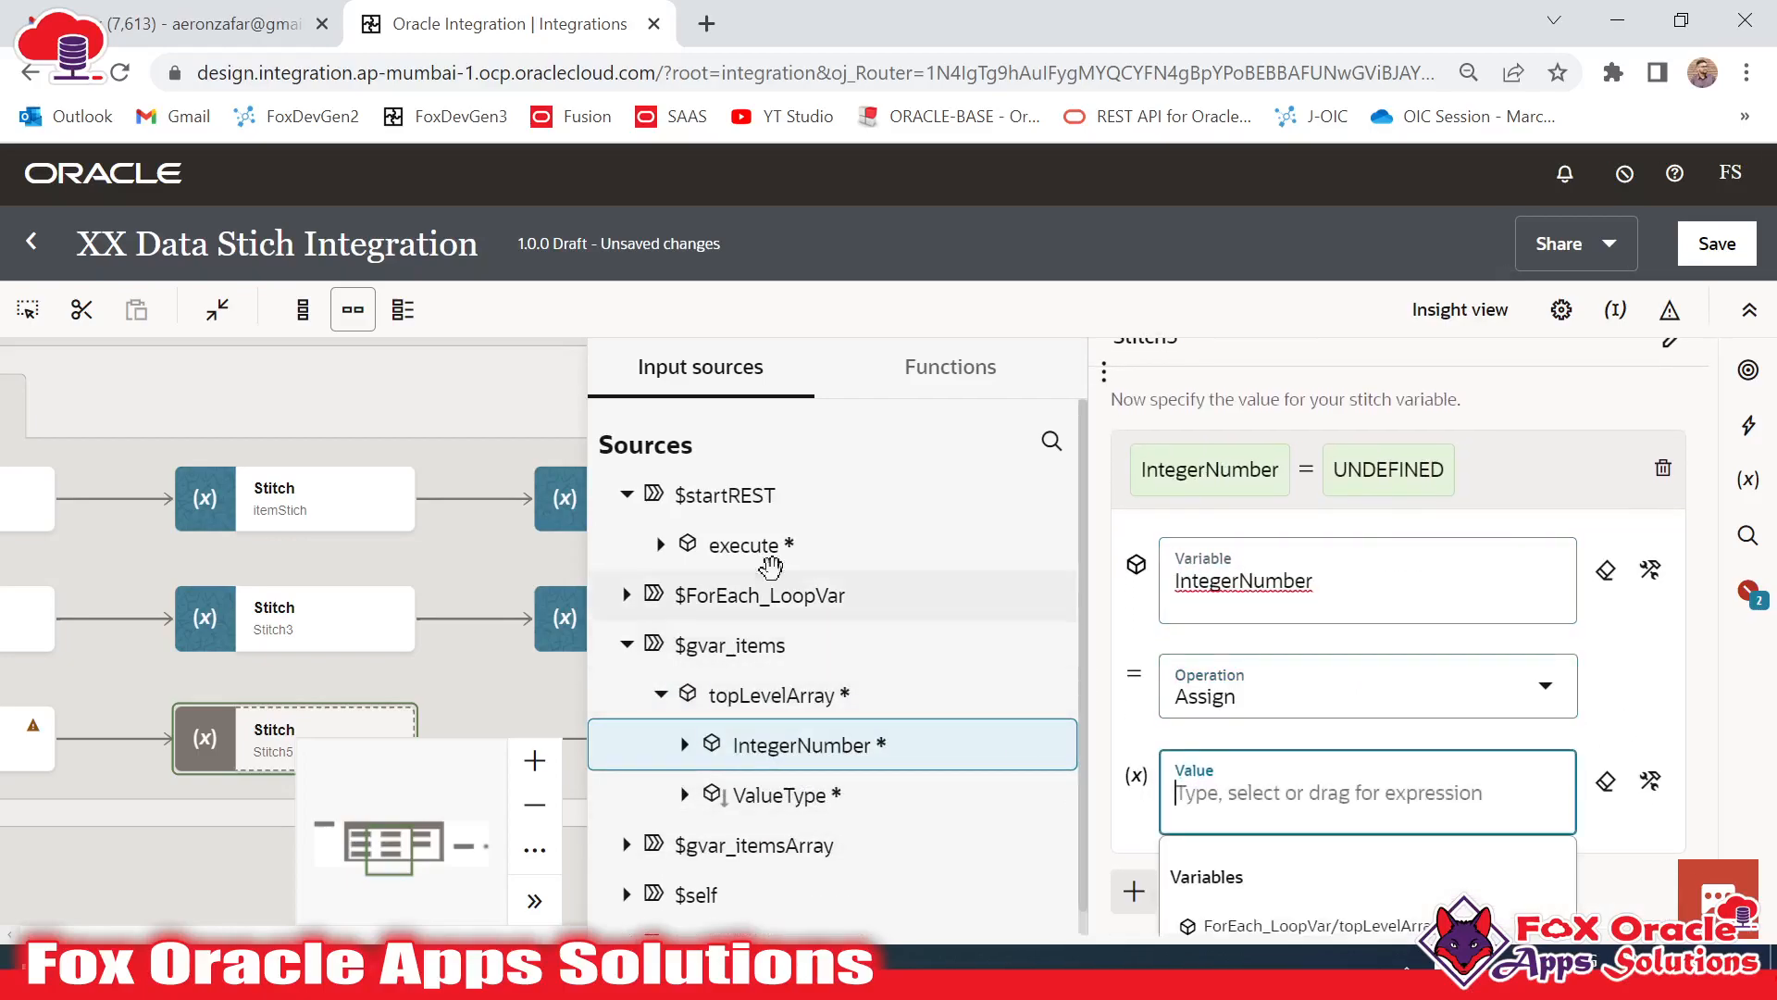
left_click(630, 595)
left_click(660, 645)
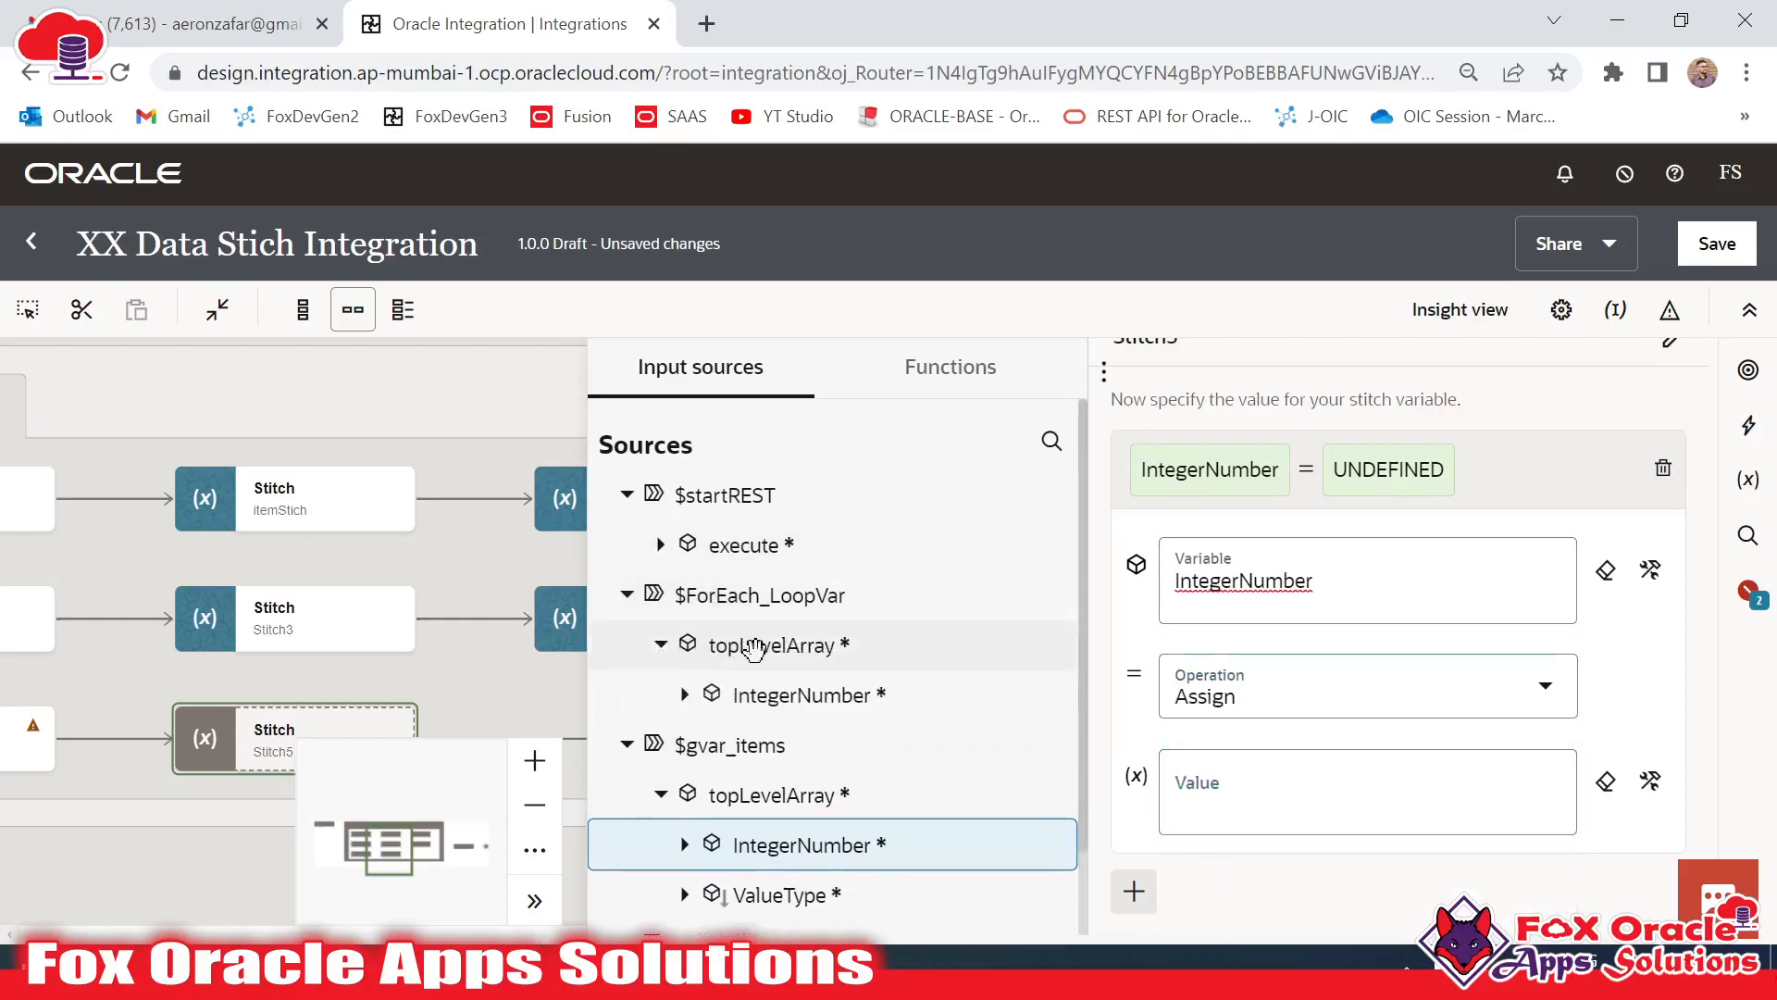
left_click_drag(801, 695, 1333, 796)
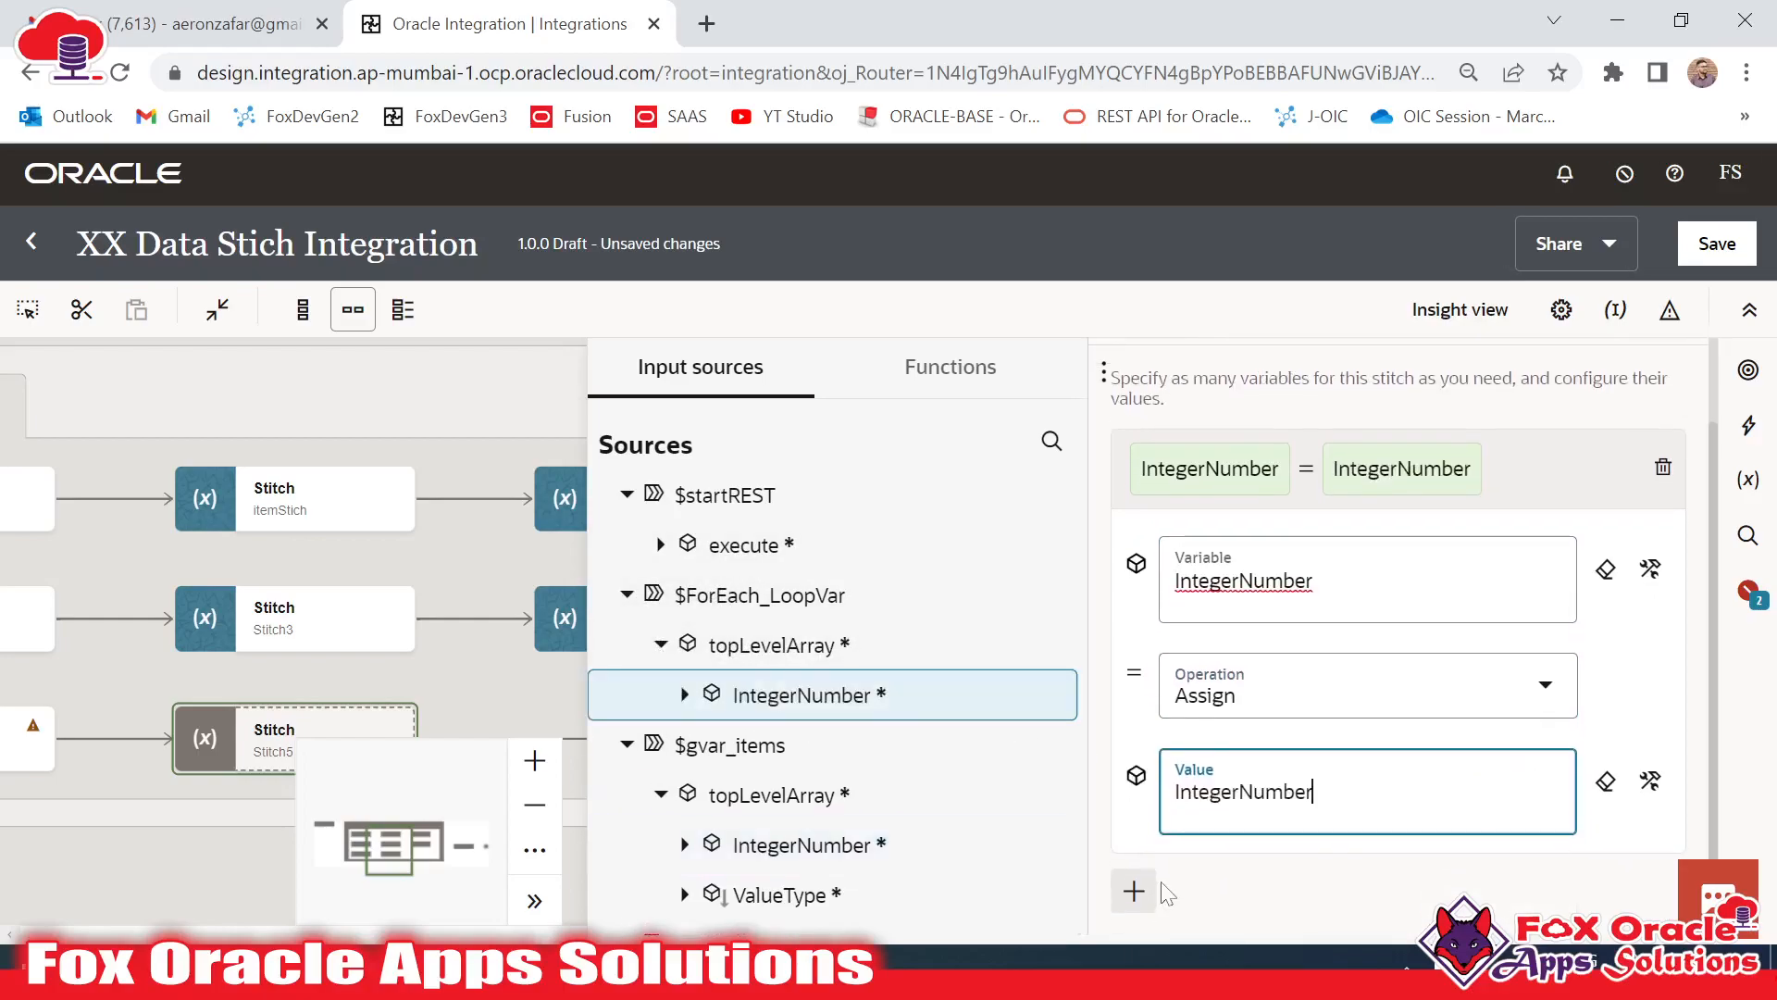
Add a second variable to the Otherwise stitch, assigning 'Zero' to ValueType under topLevelArray of $gvar_items
left_click(1134, 878)
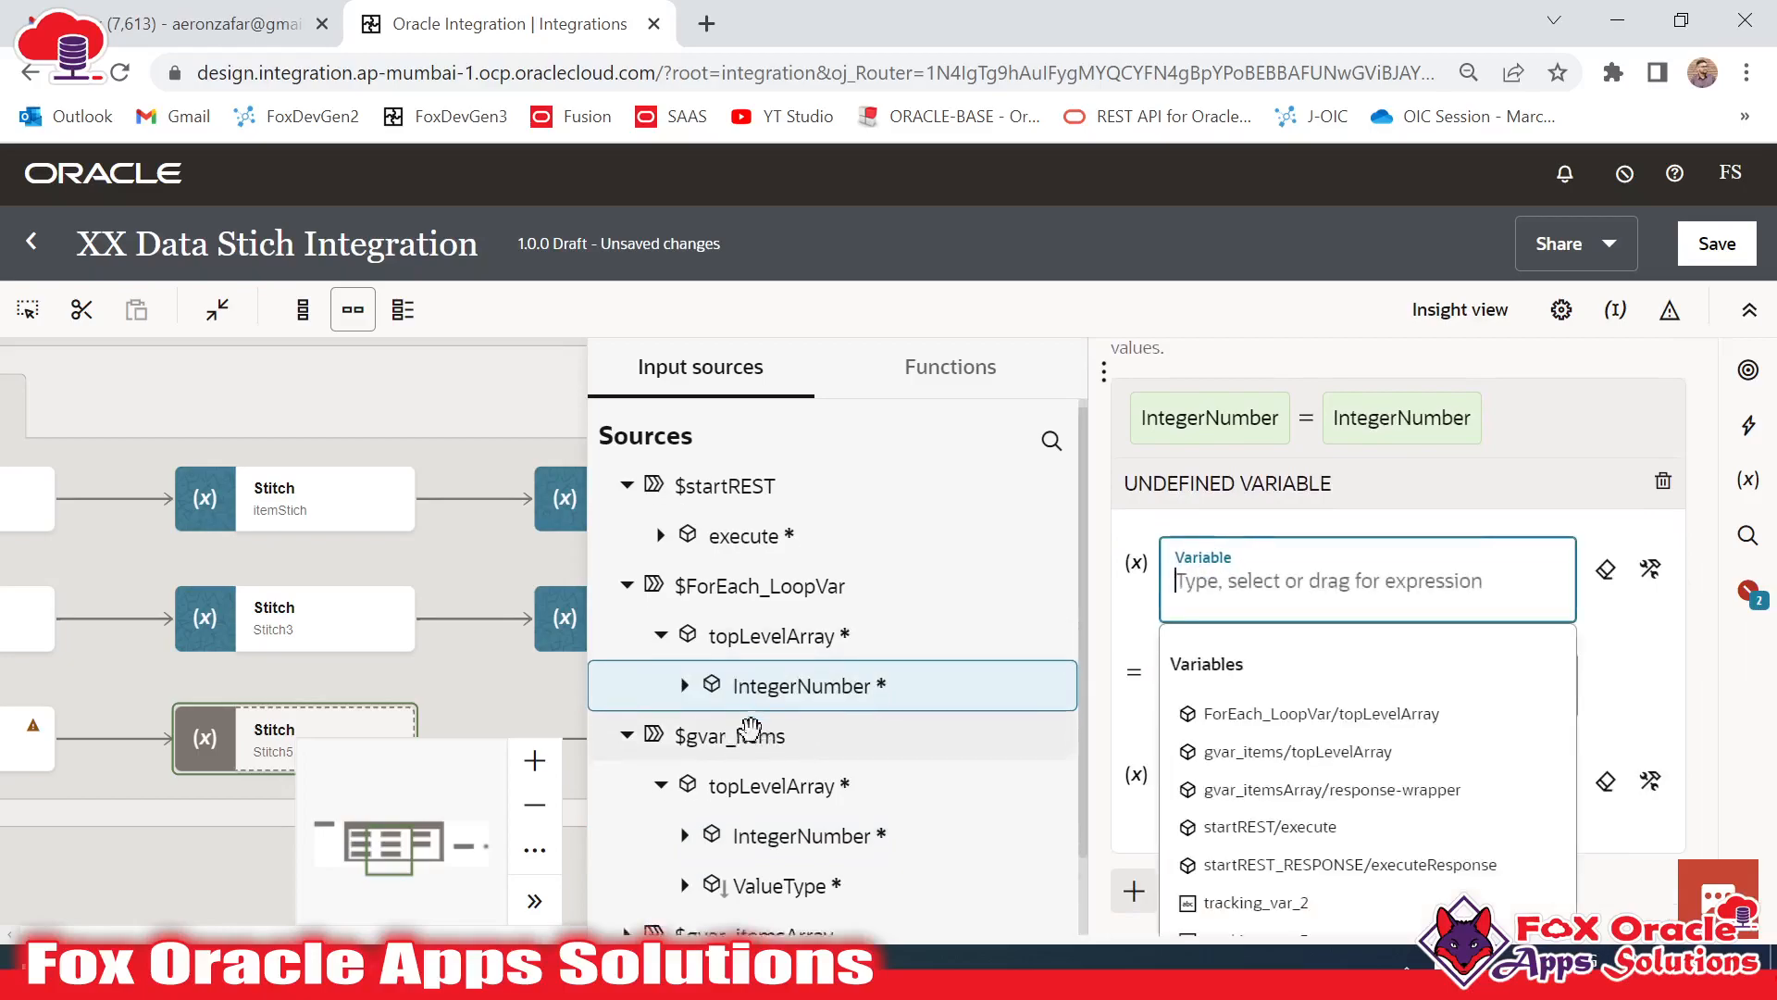
scroll(796, 731, "down", 3)
left_click_drag(793, 658, 1289, 611)
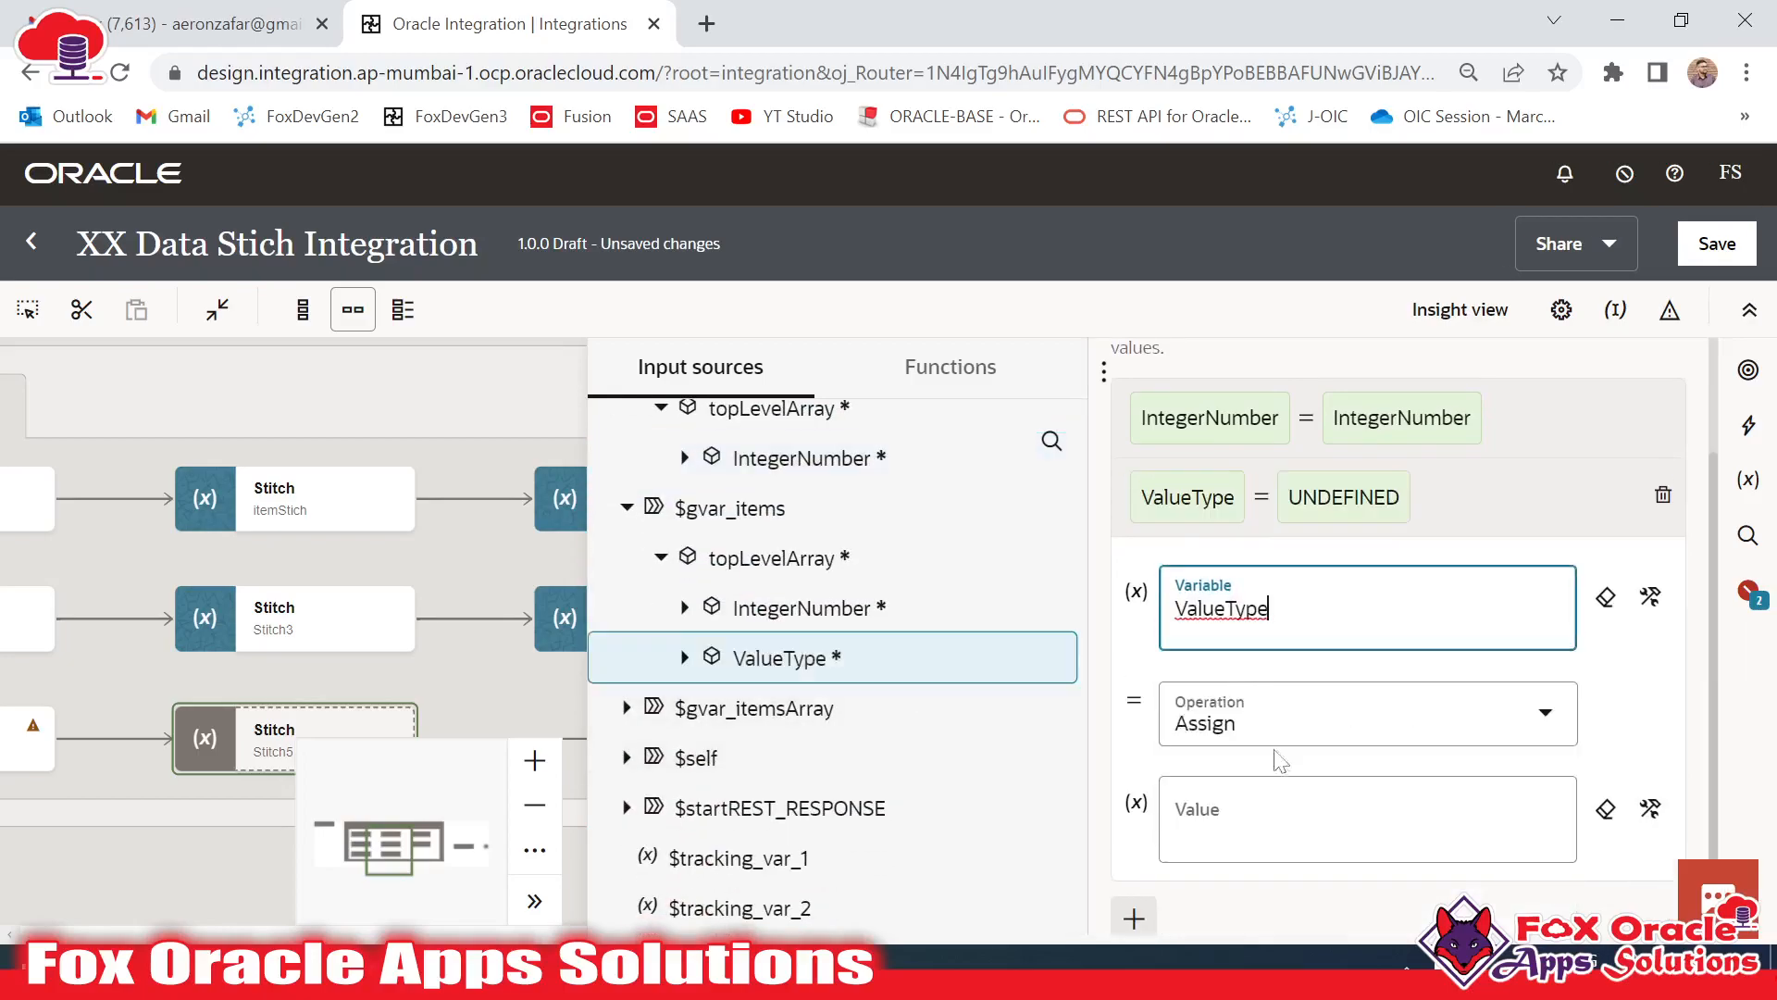
left_click(1326, 808)
type("'")
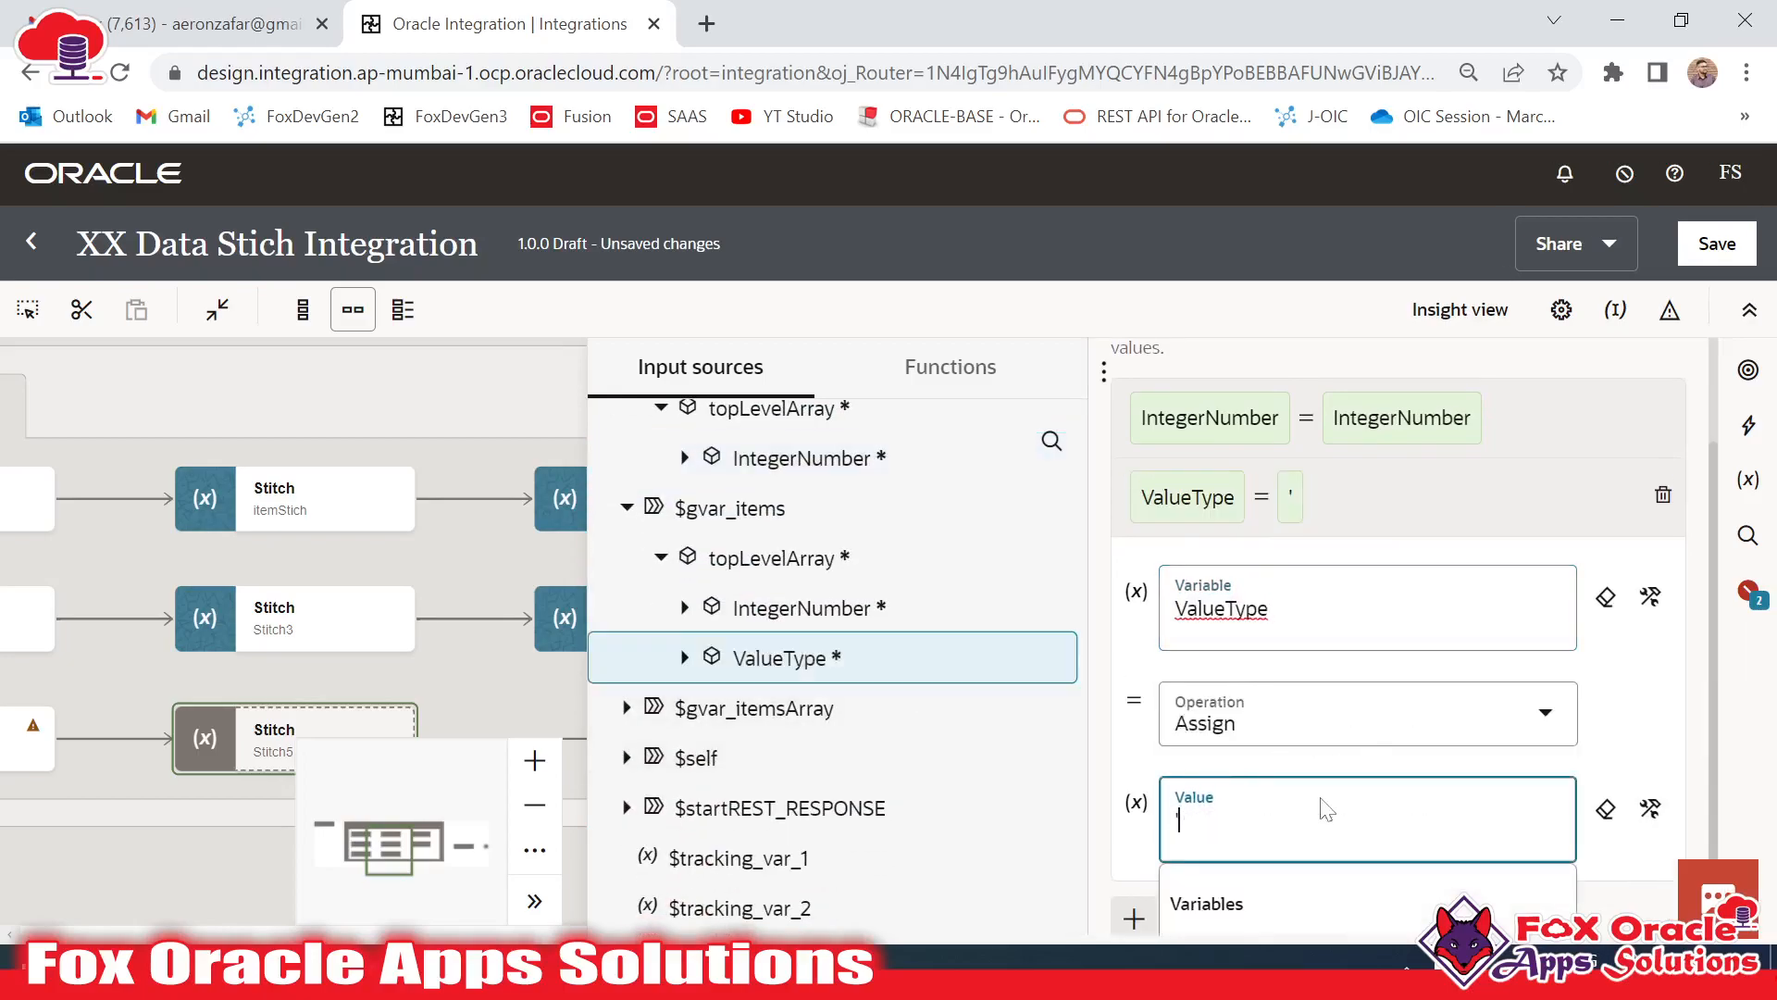
type("Zero'")
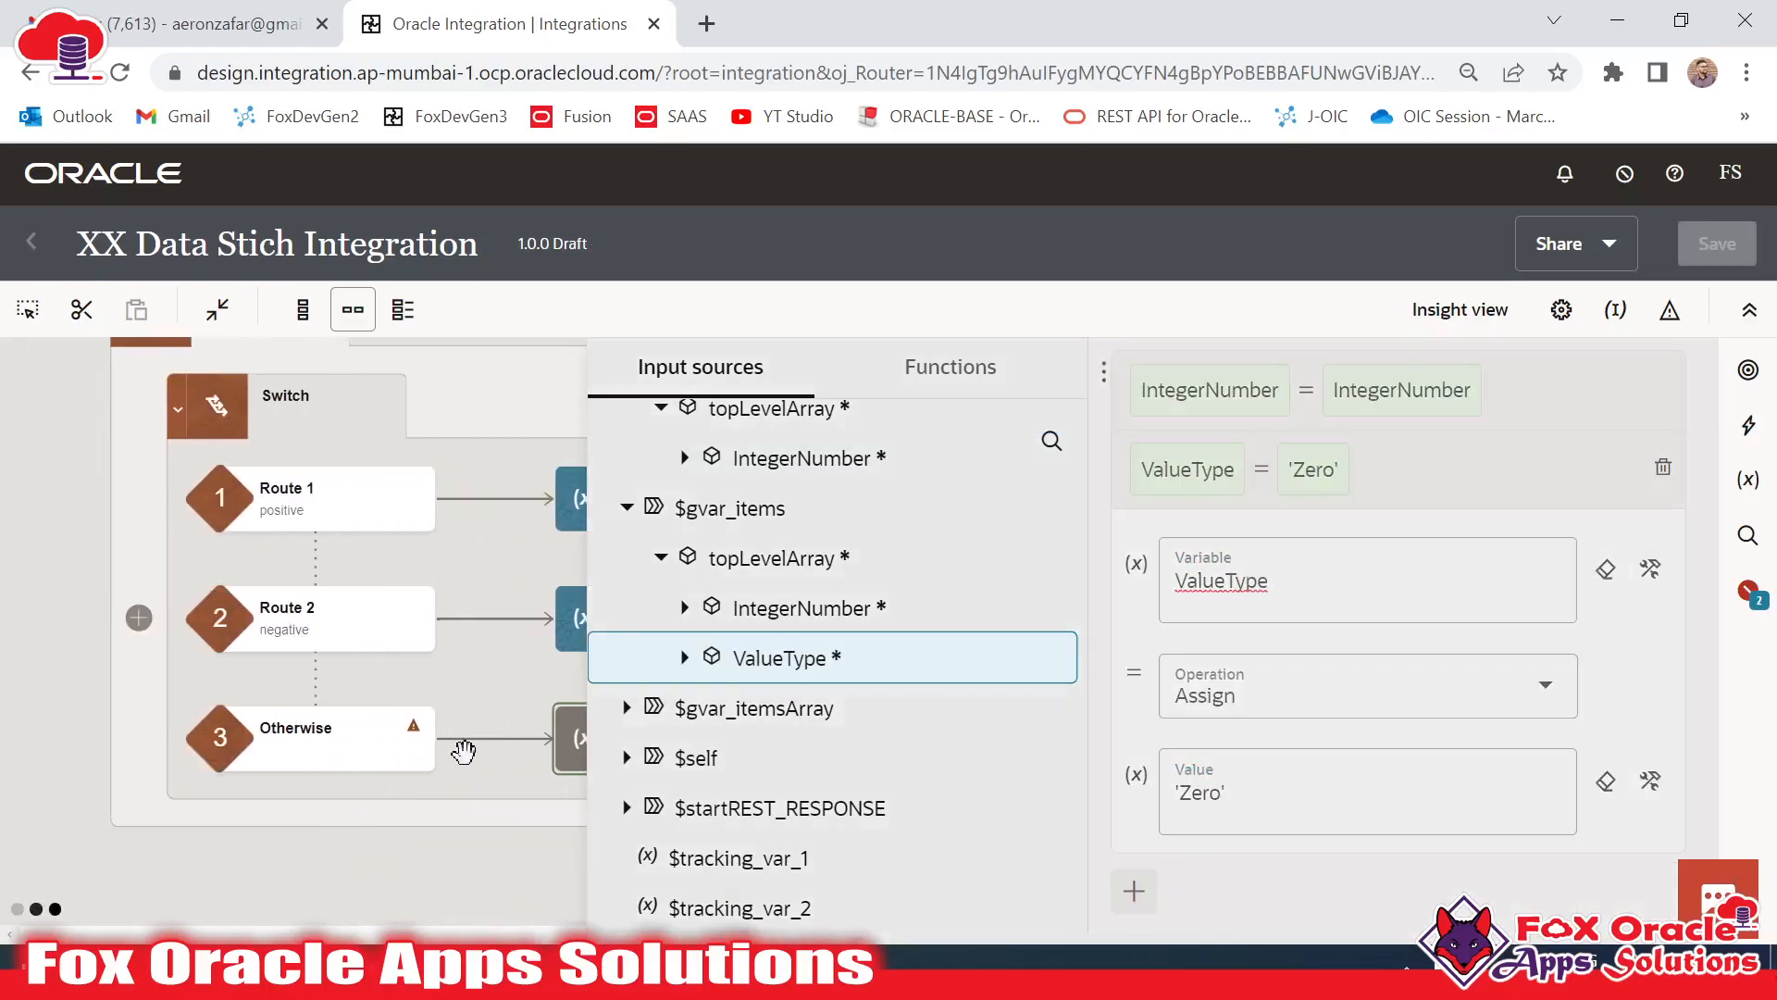
left_click(463, 741)
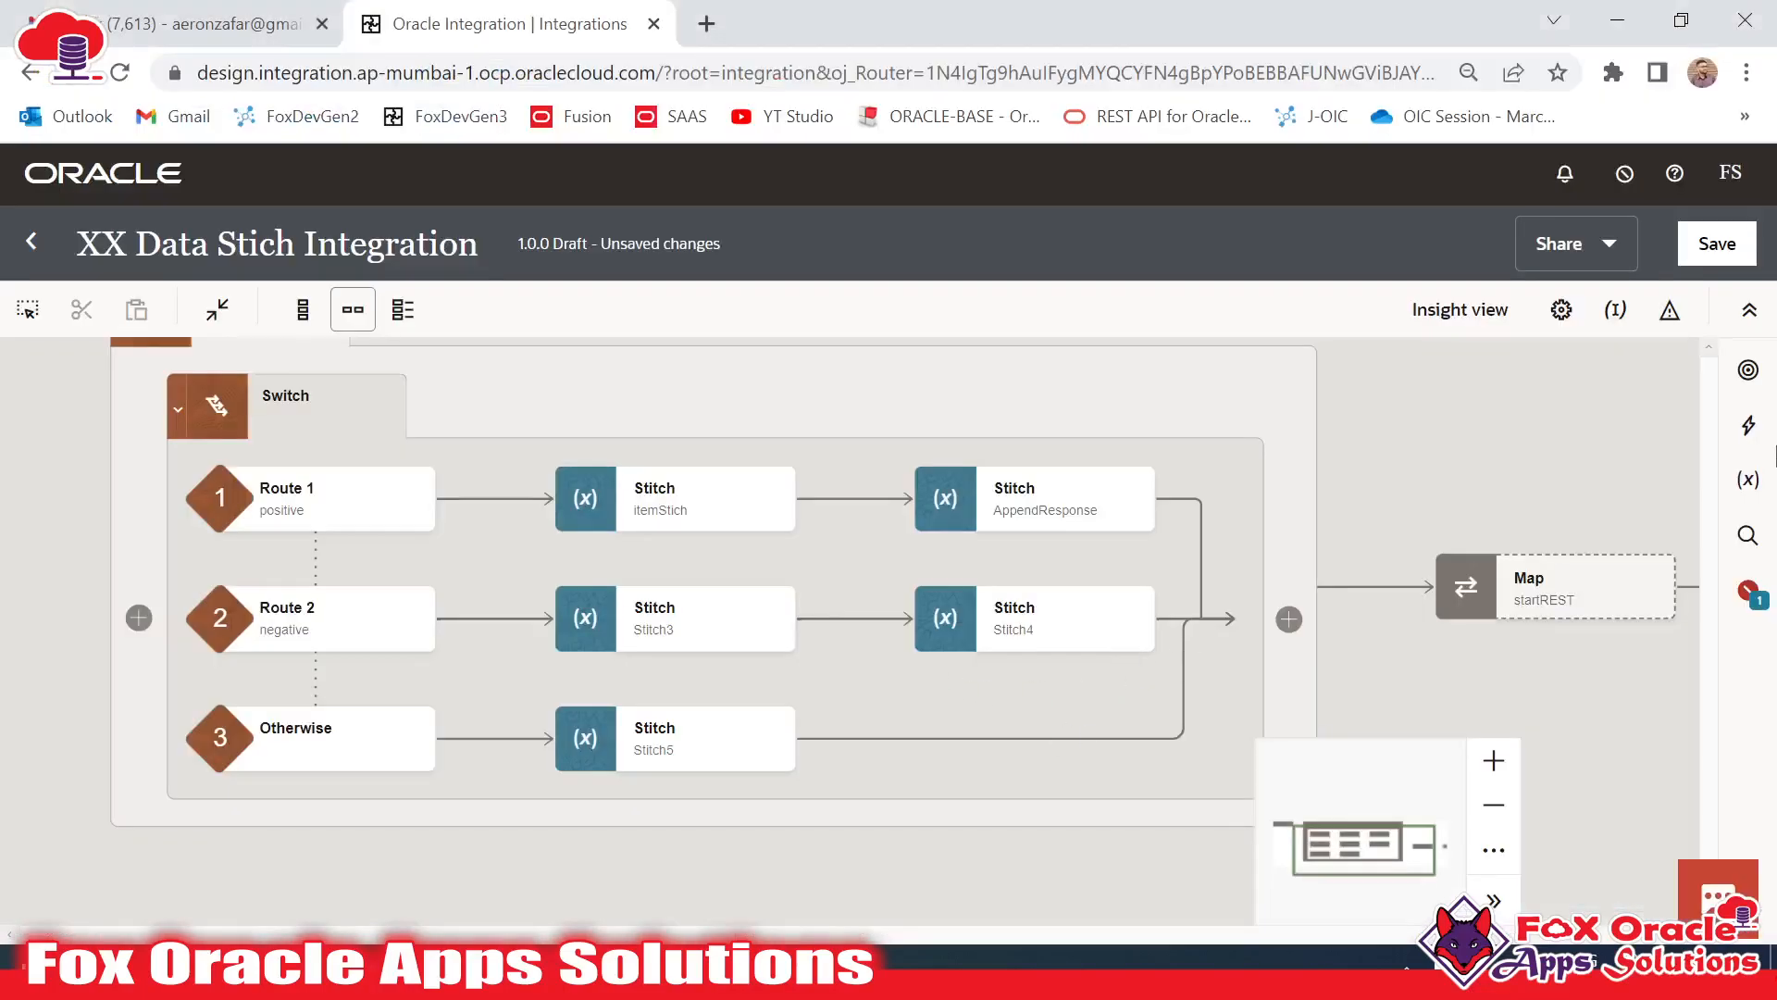
Add a second Data stitch action after the first one on the Otherwise route
left_click(1748, 425)
left_click_drag(1388, 442, 1051, 737)
left_click(1744, 423)
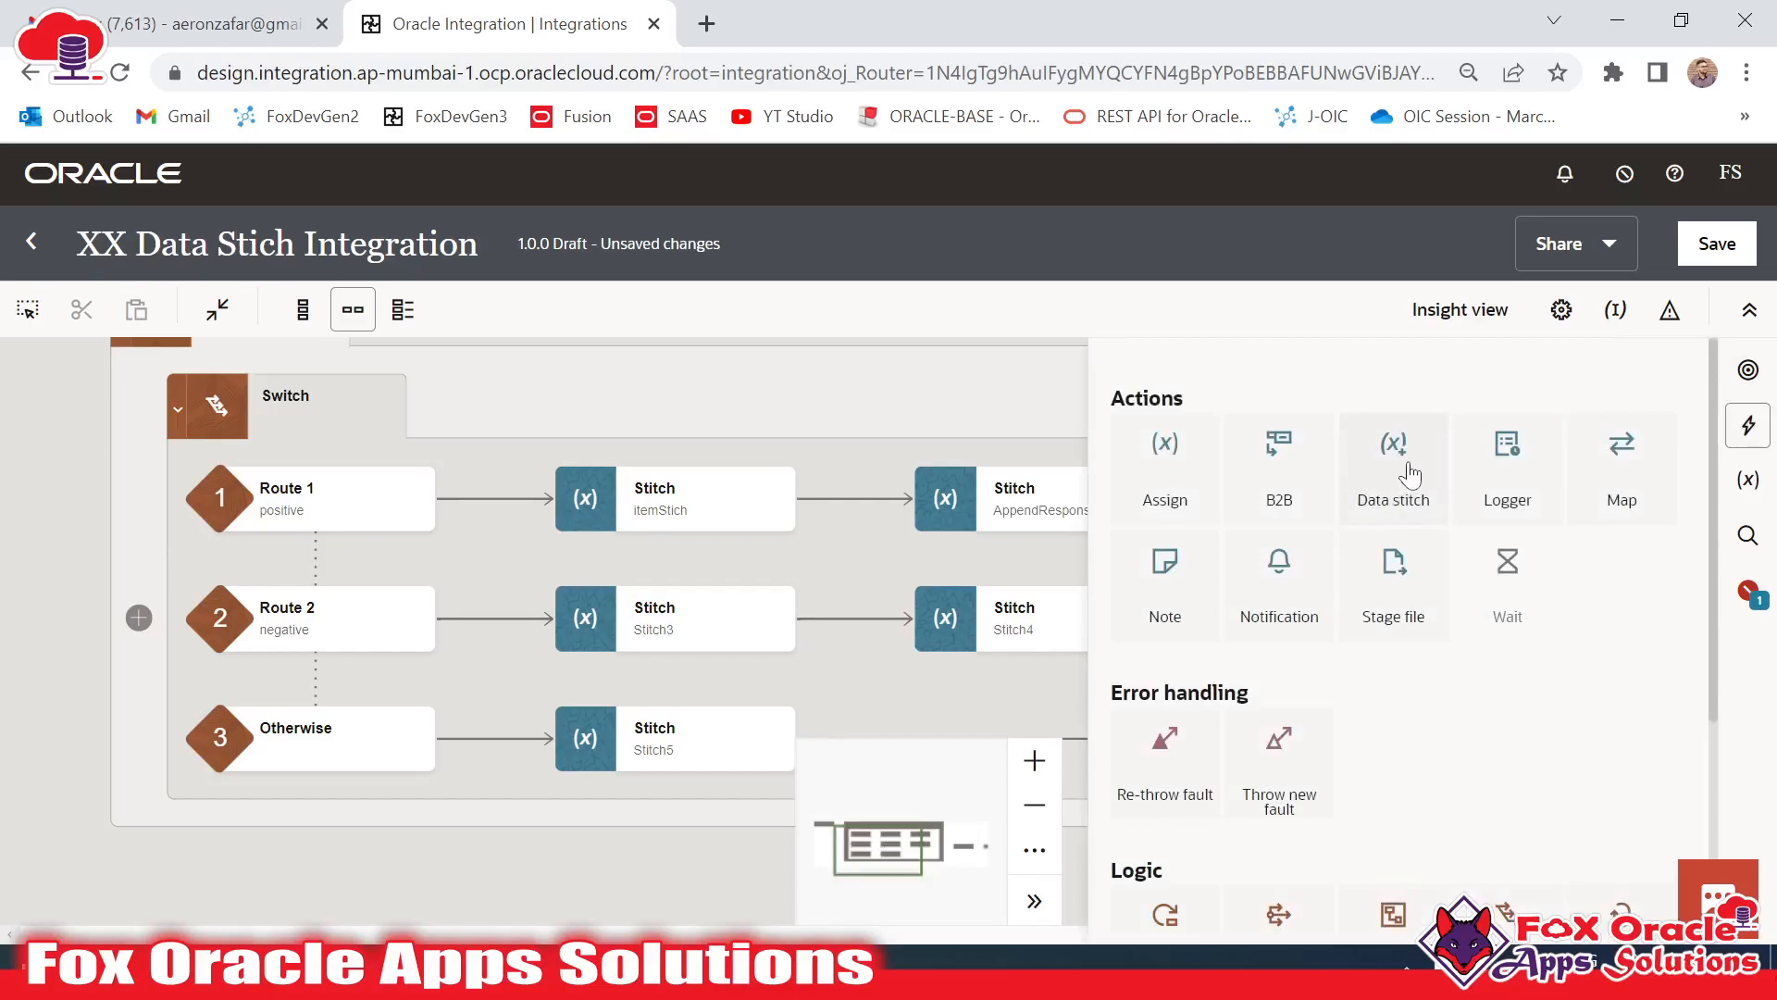
left_click_drag(1411, 474, 1063, 725)
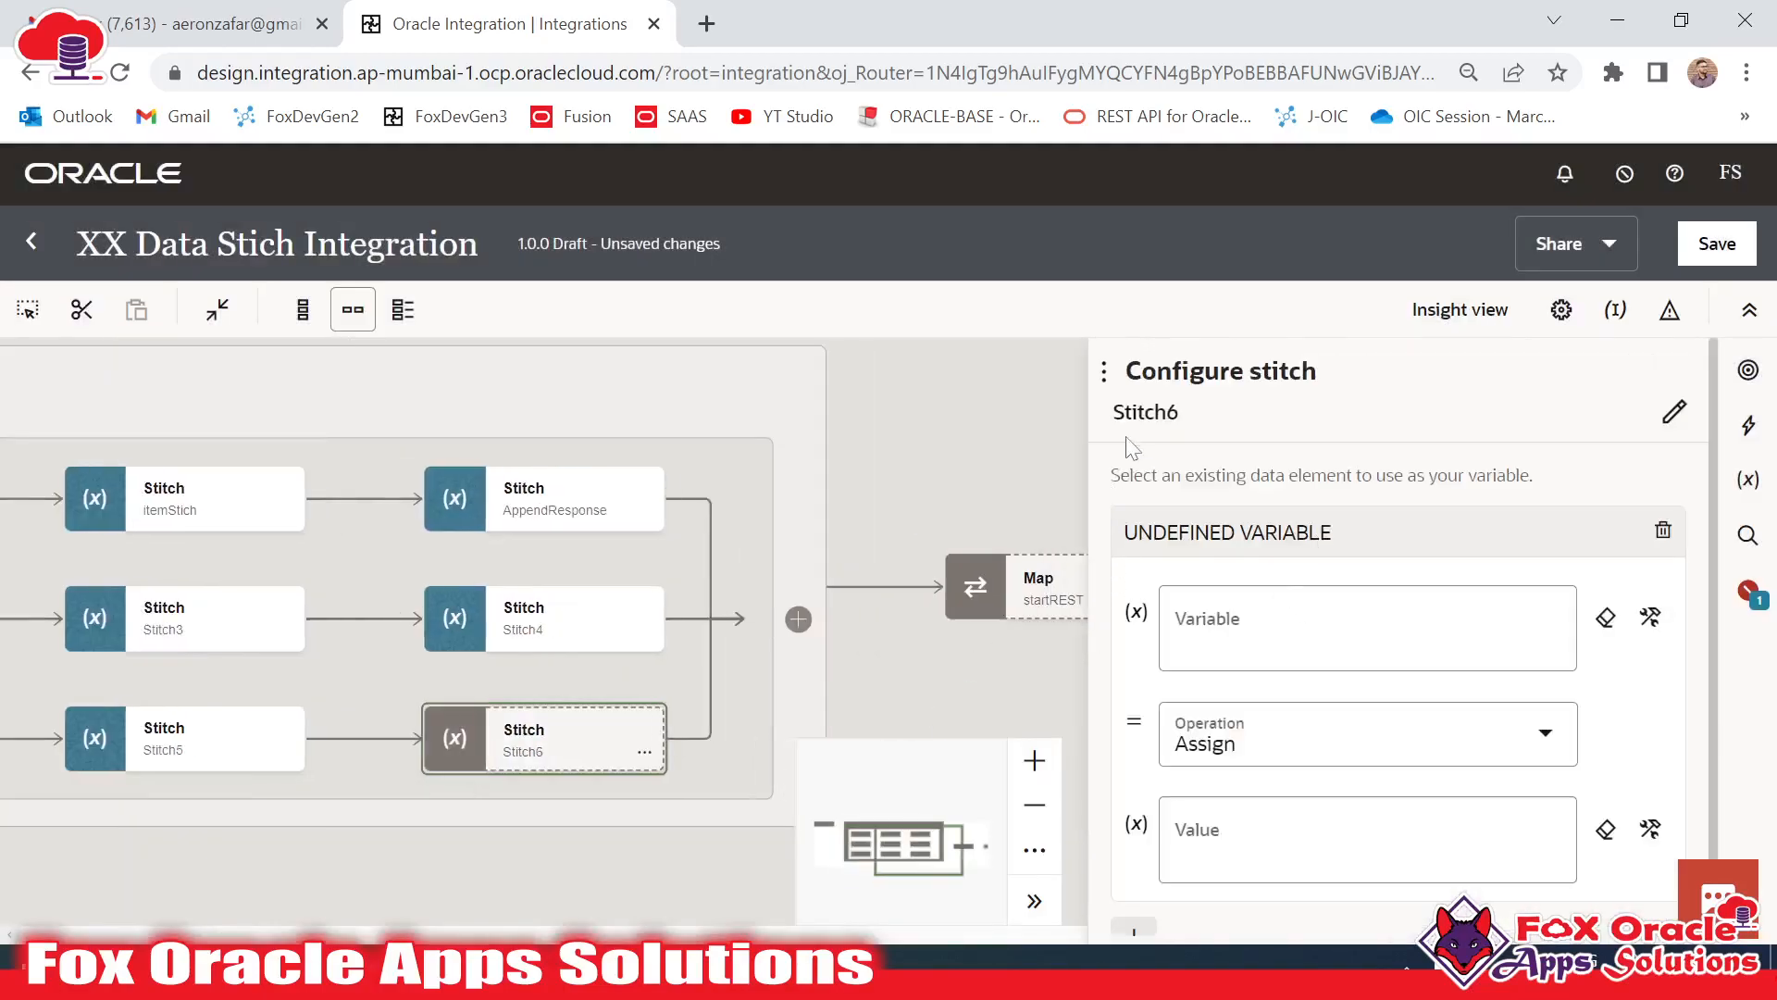
Set the new Otherwise stitch's variable to topLevelArray under response-wrapper of $gvar_itemsArray and its operation to Append
left_click(1105, 374)
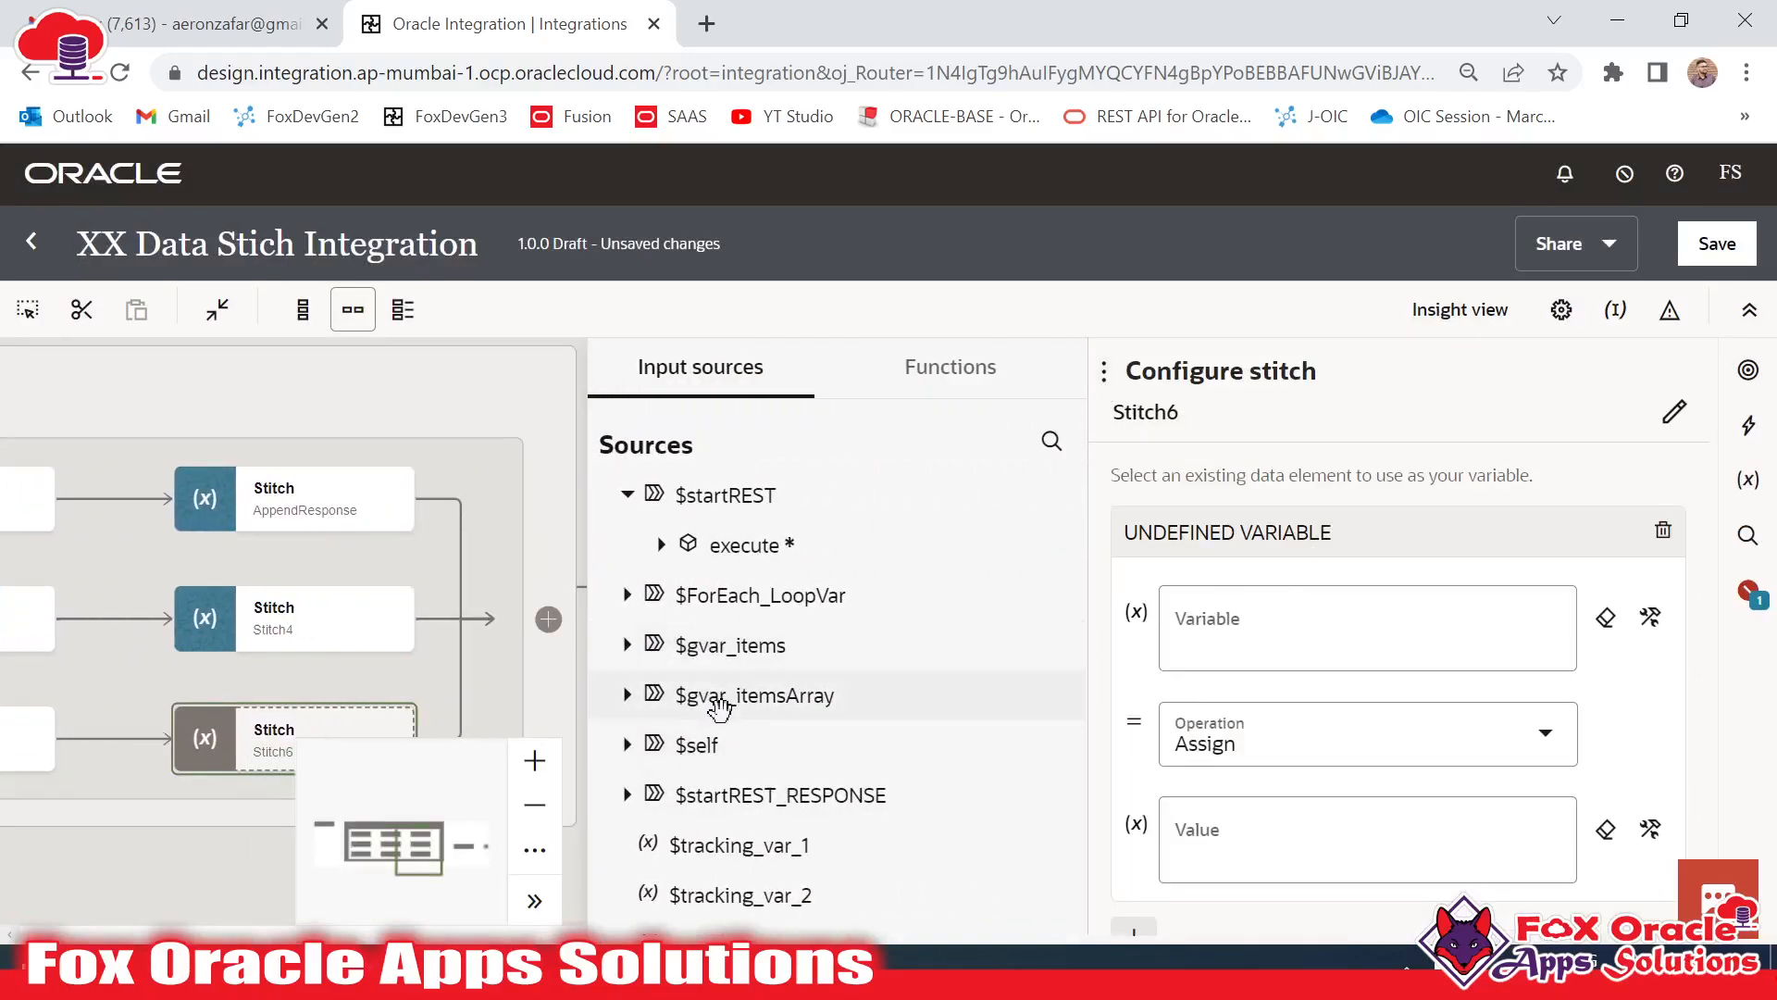
left_click(628, 696)
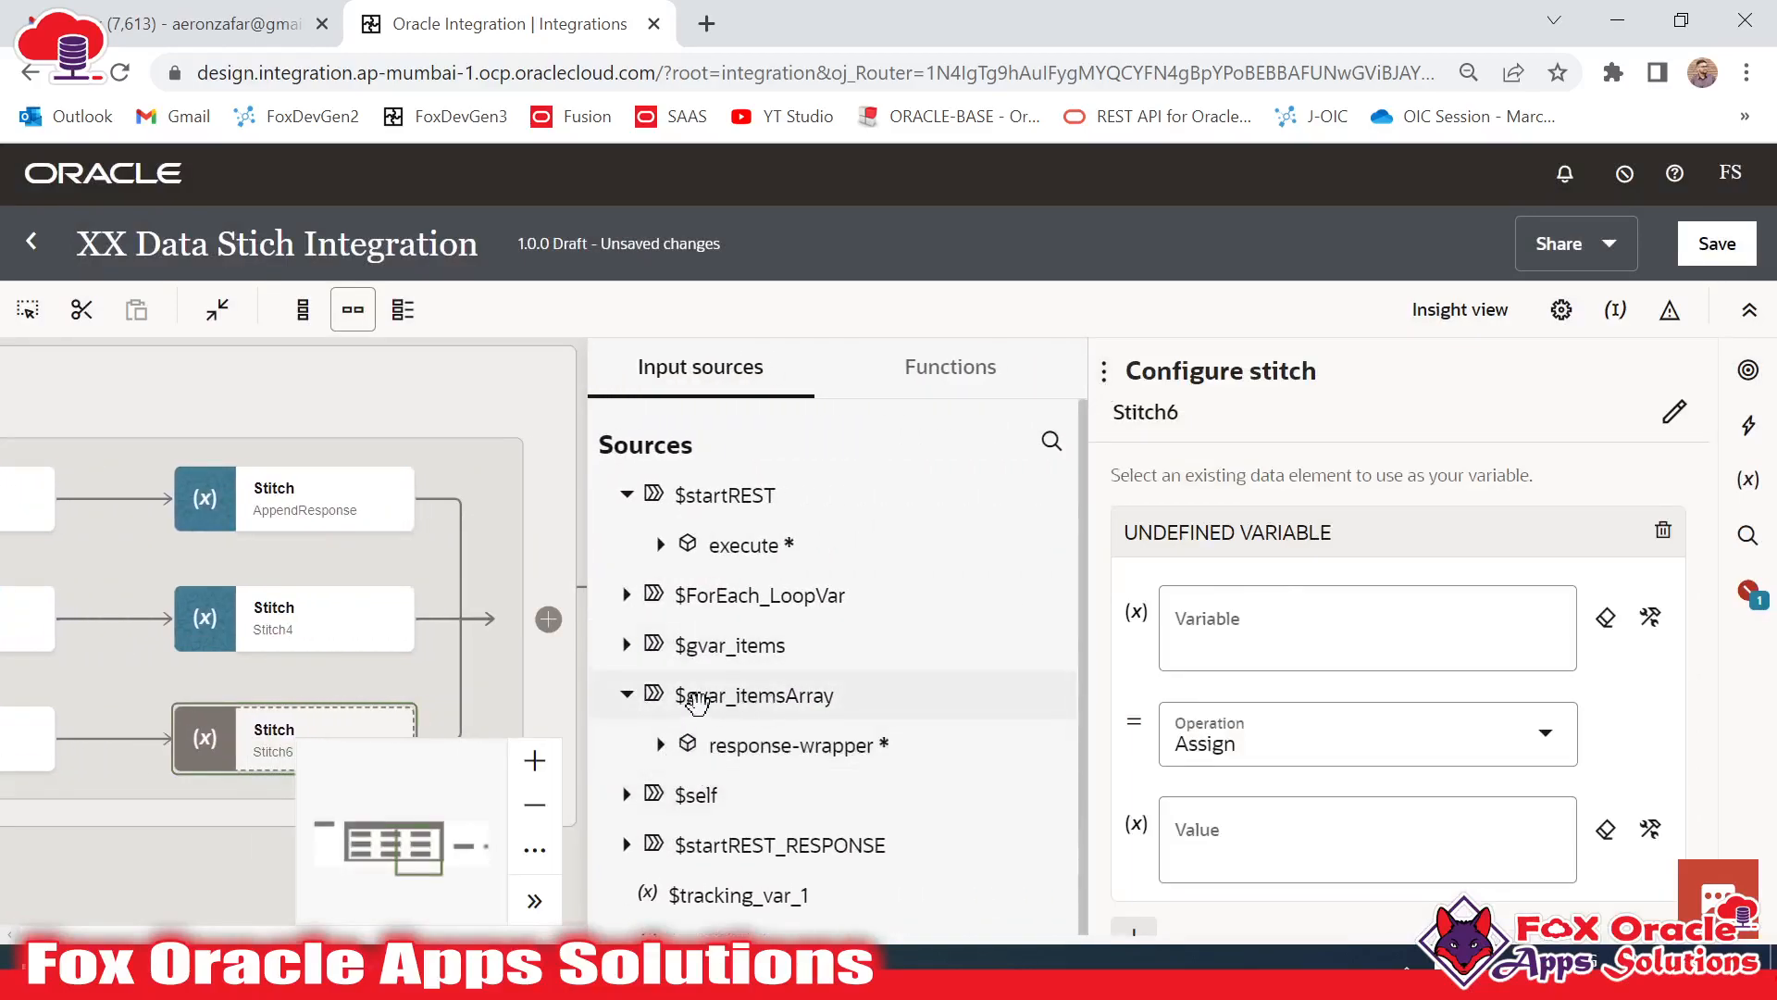
left_click(661, 745)
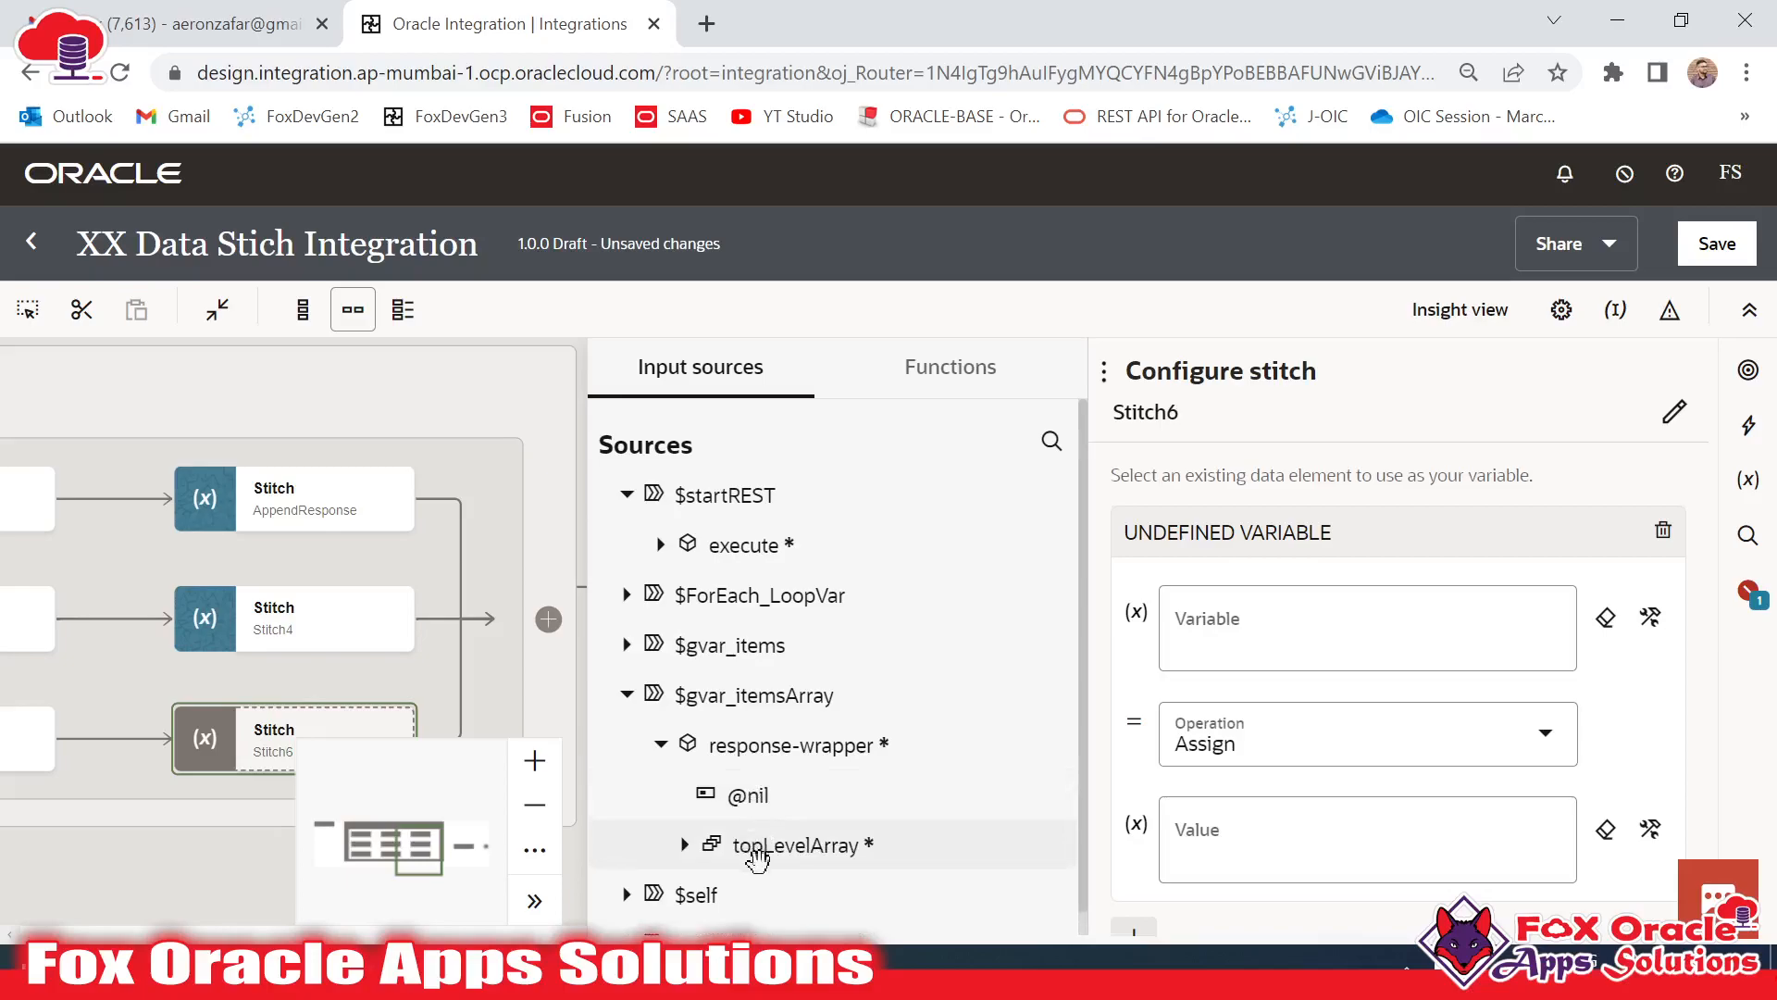
left_click_drag(985, 777, 1383, 639)
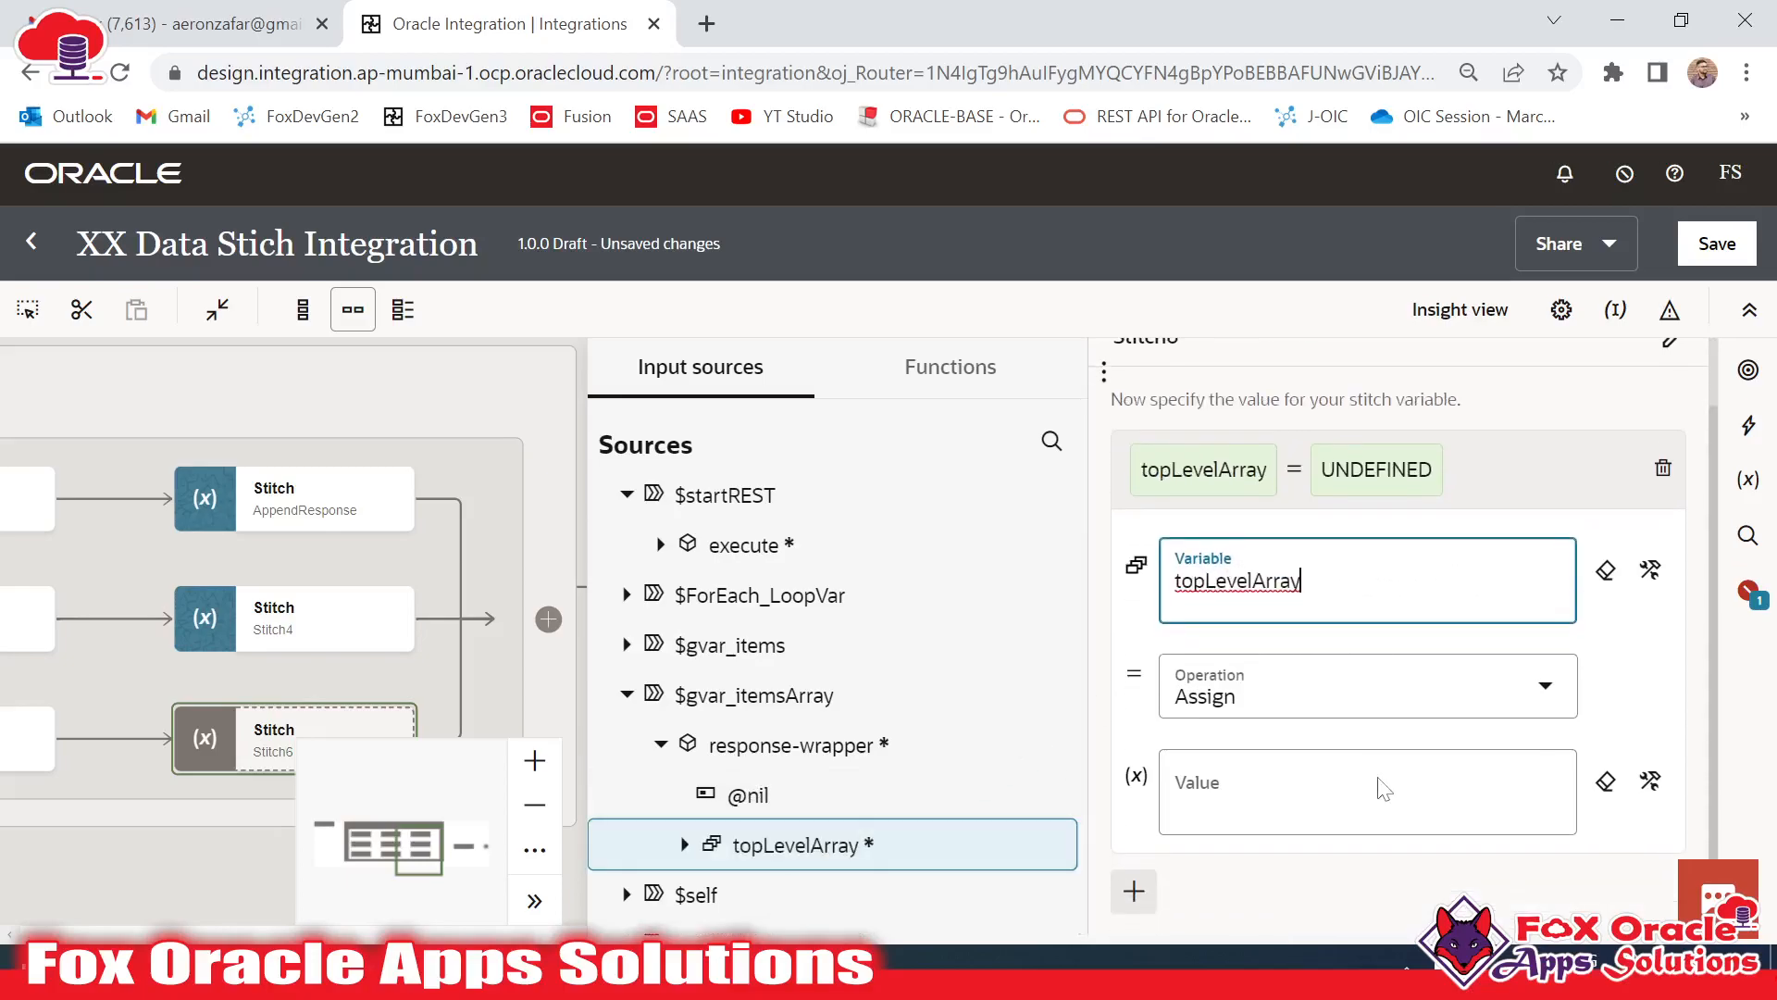
left_click(1555, 676)
left_click(1213, 822)
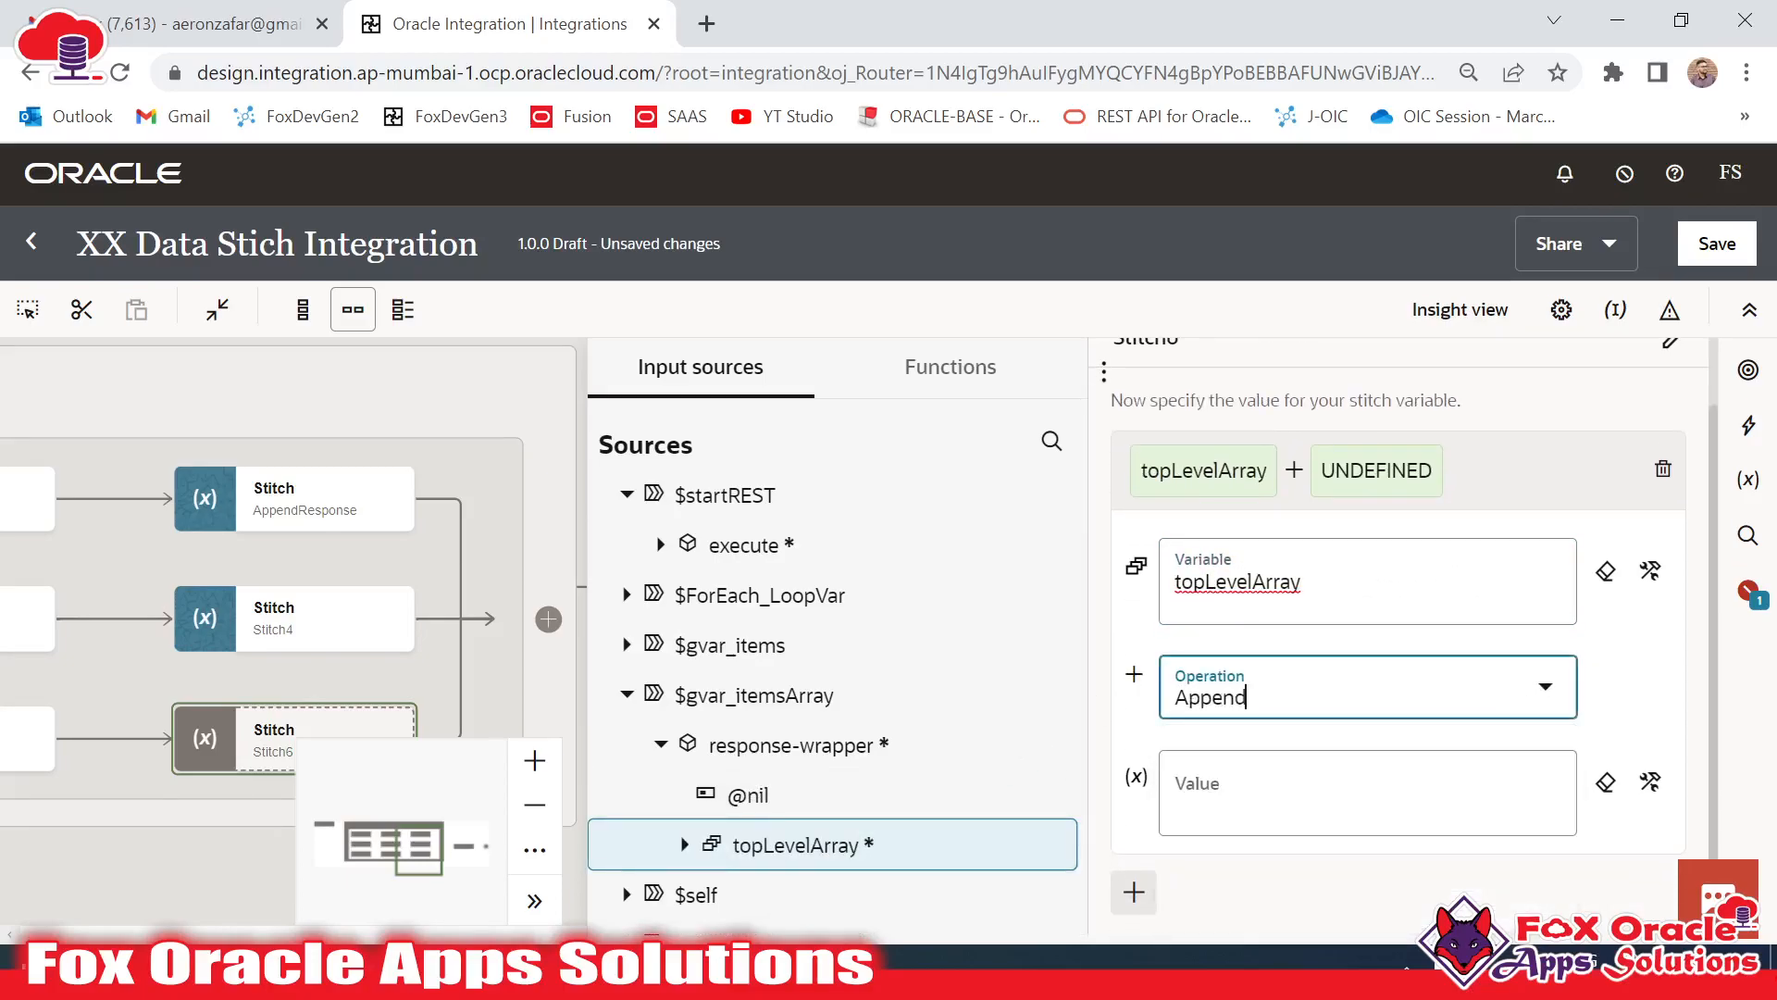
Set the second Otherwise stitch's value to topLevelArray of $gvar_items and close its configuration
left_click(1268, 798)
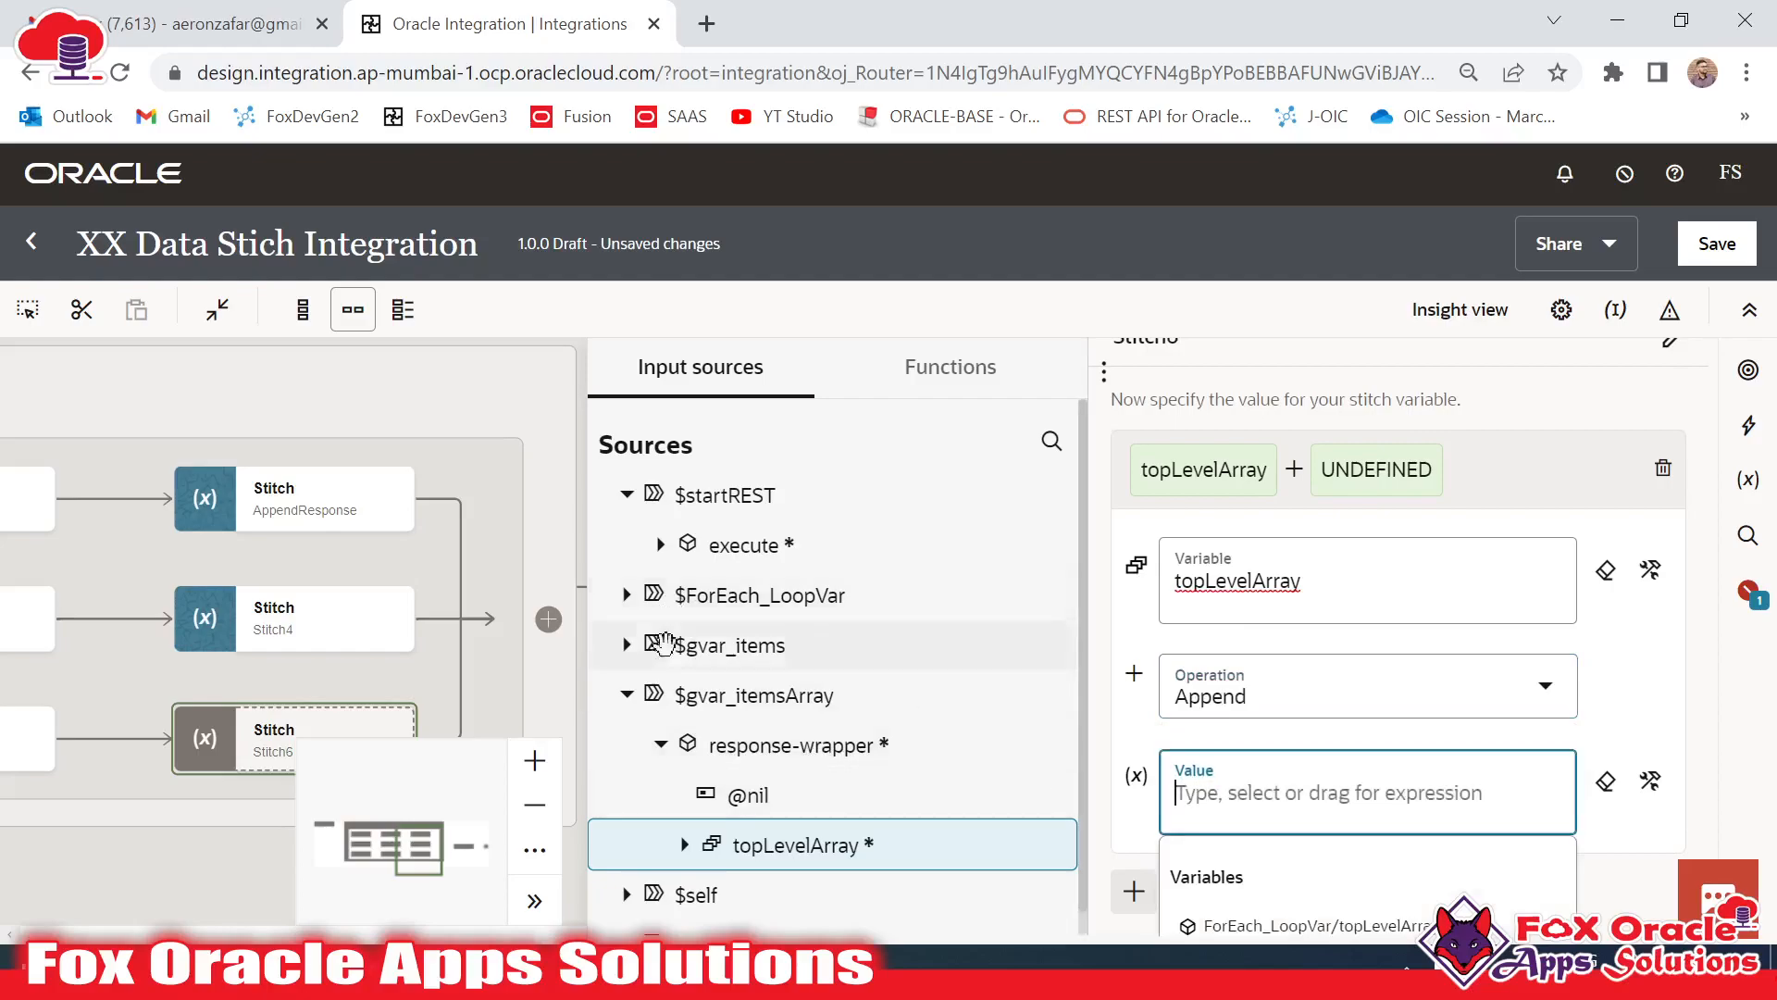
left_click(626, 646)
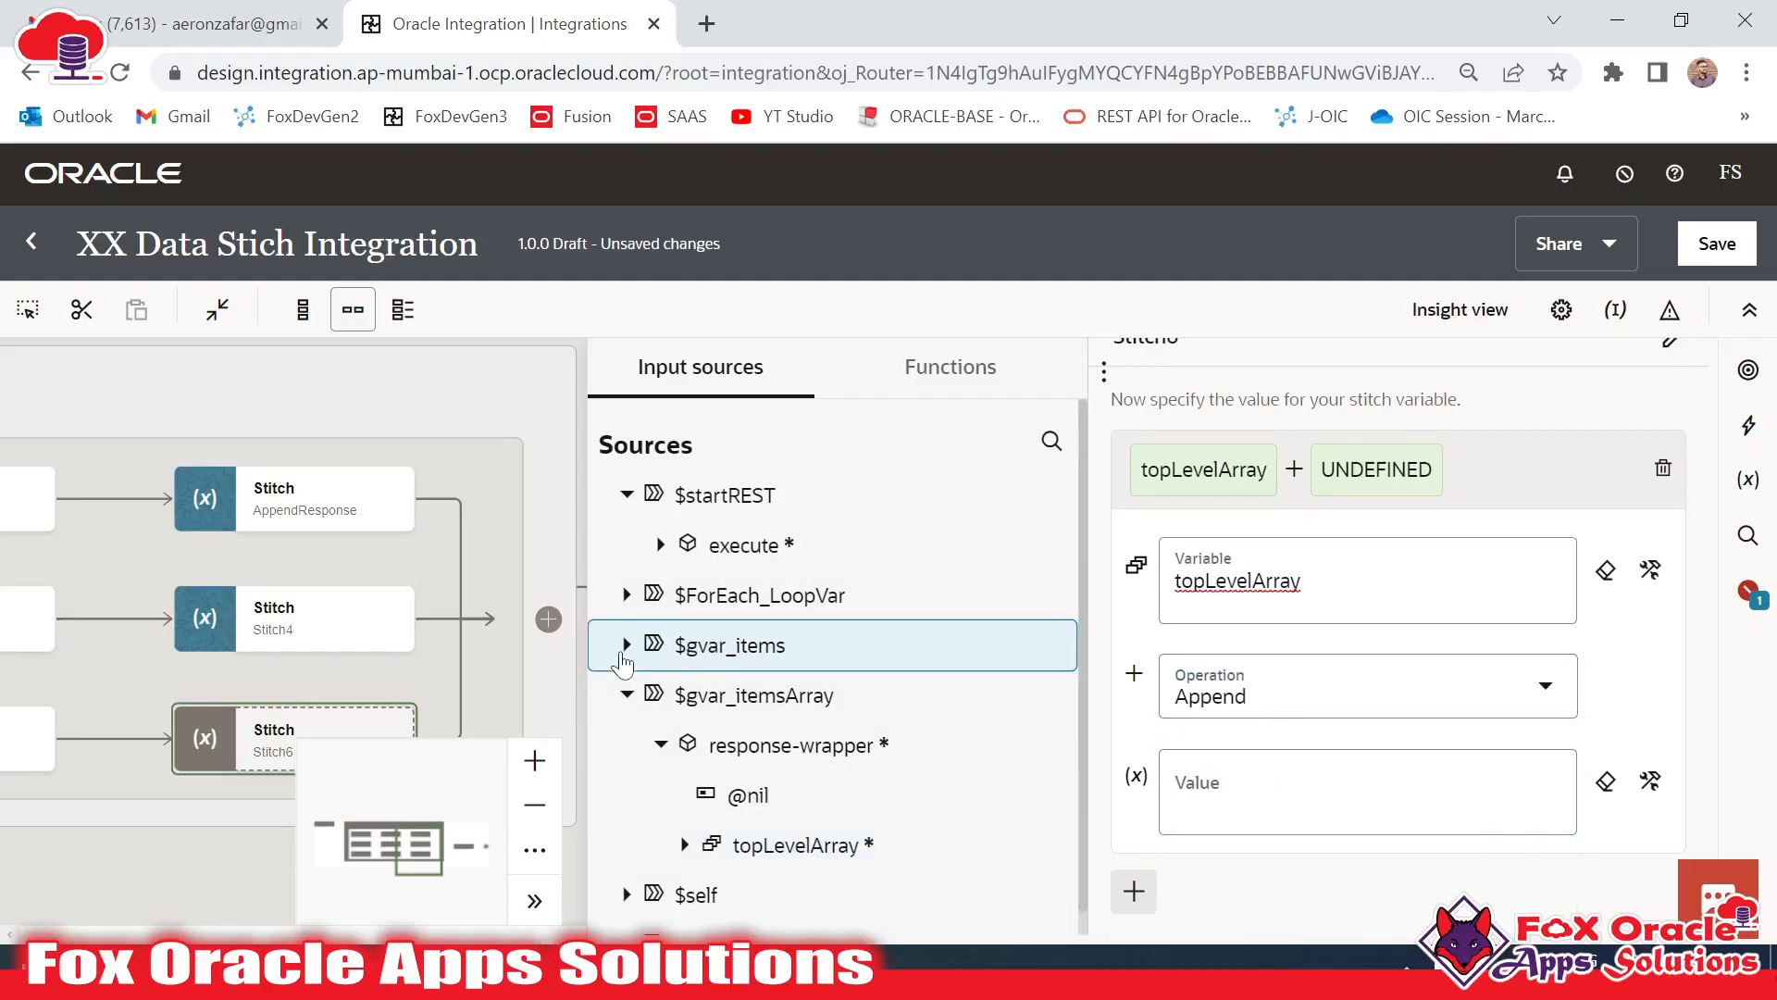
left_click(660, 694)
left_click_drag(782, 696, 1277, 819)
scroll(1296, 815, "down", 1)
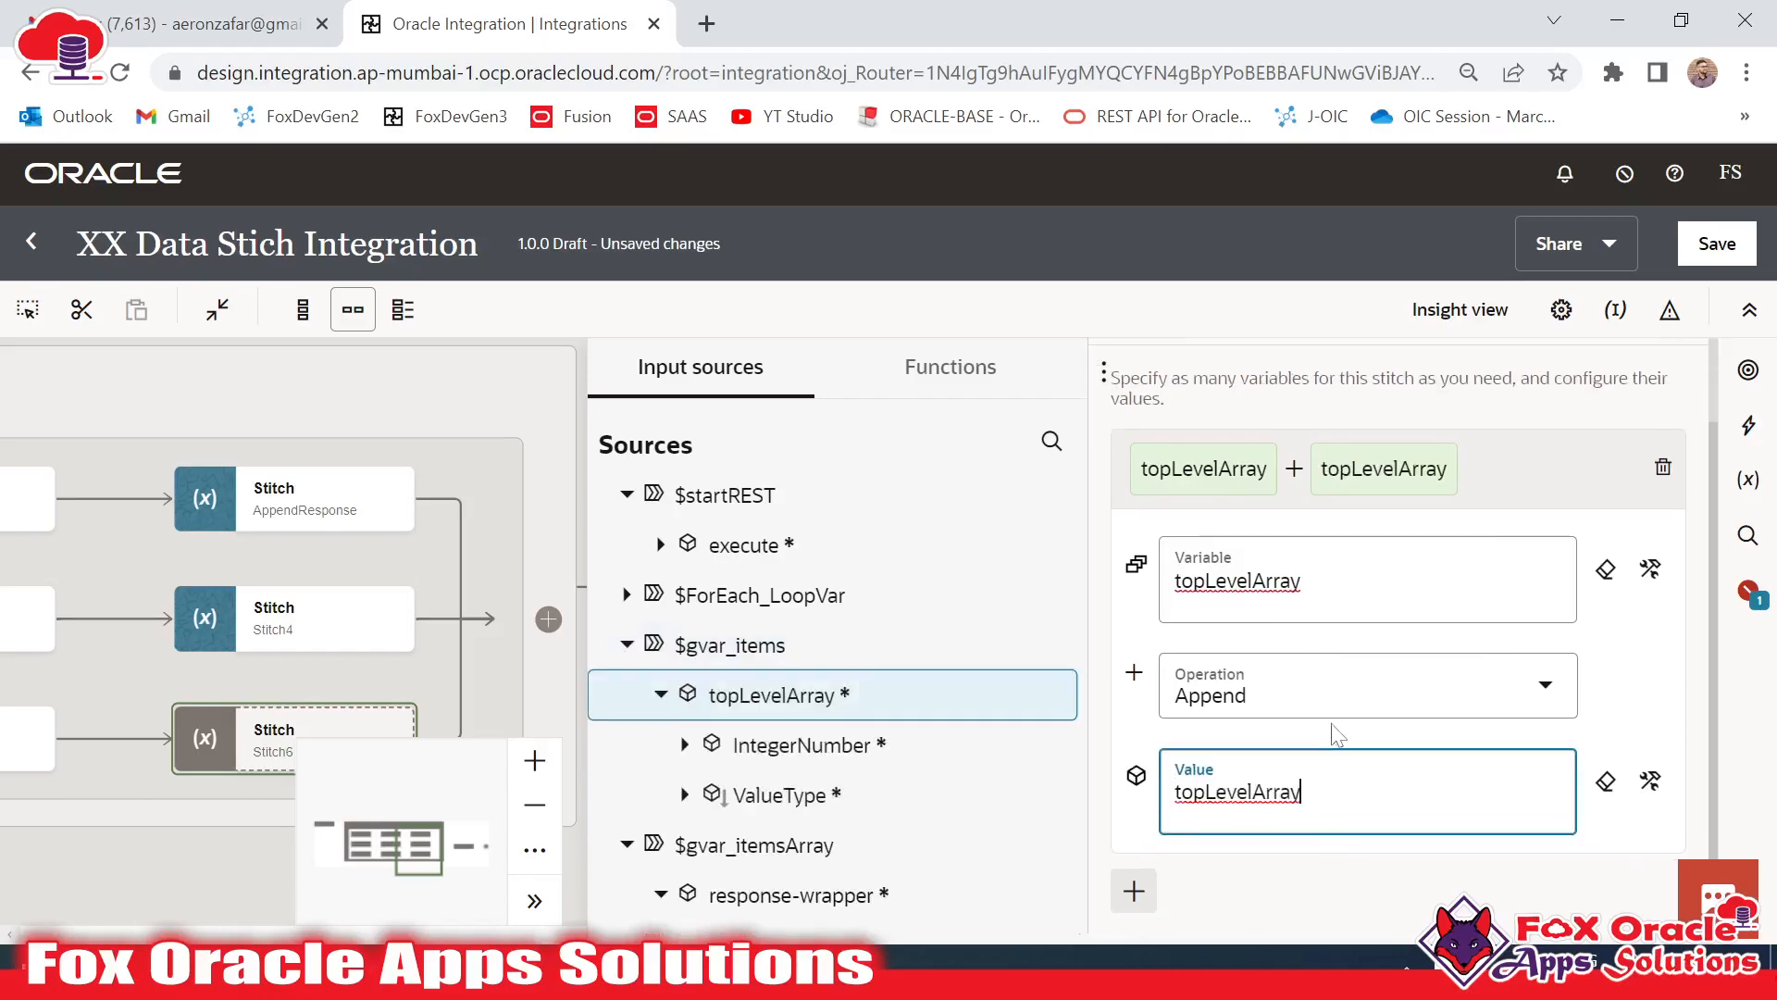
left_click(509, 535)
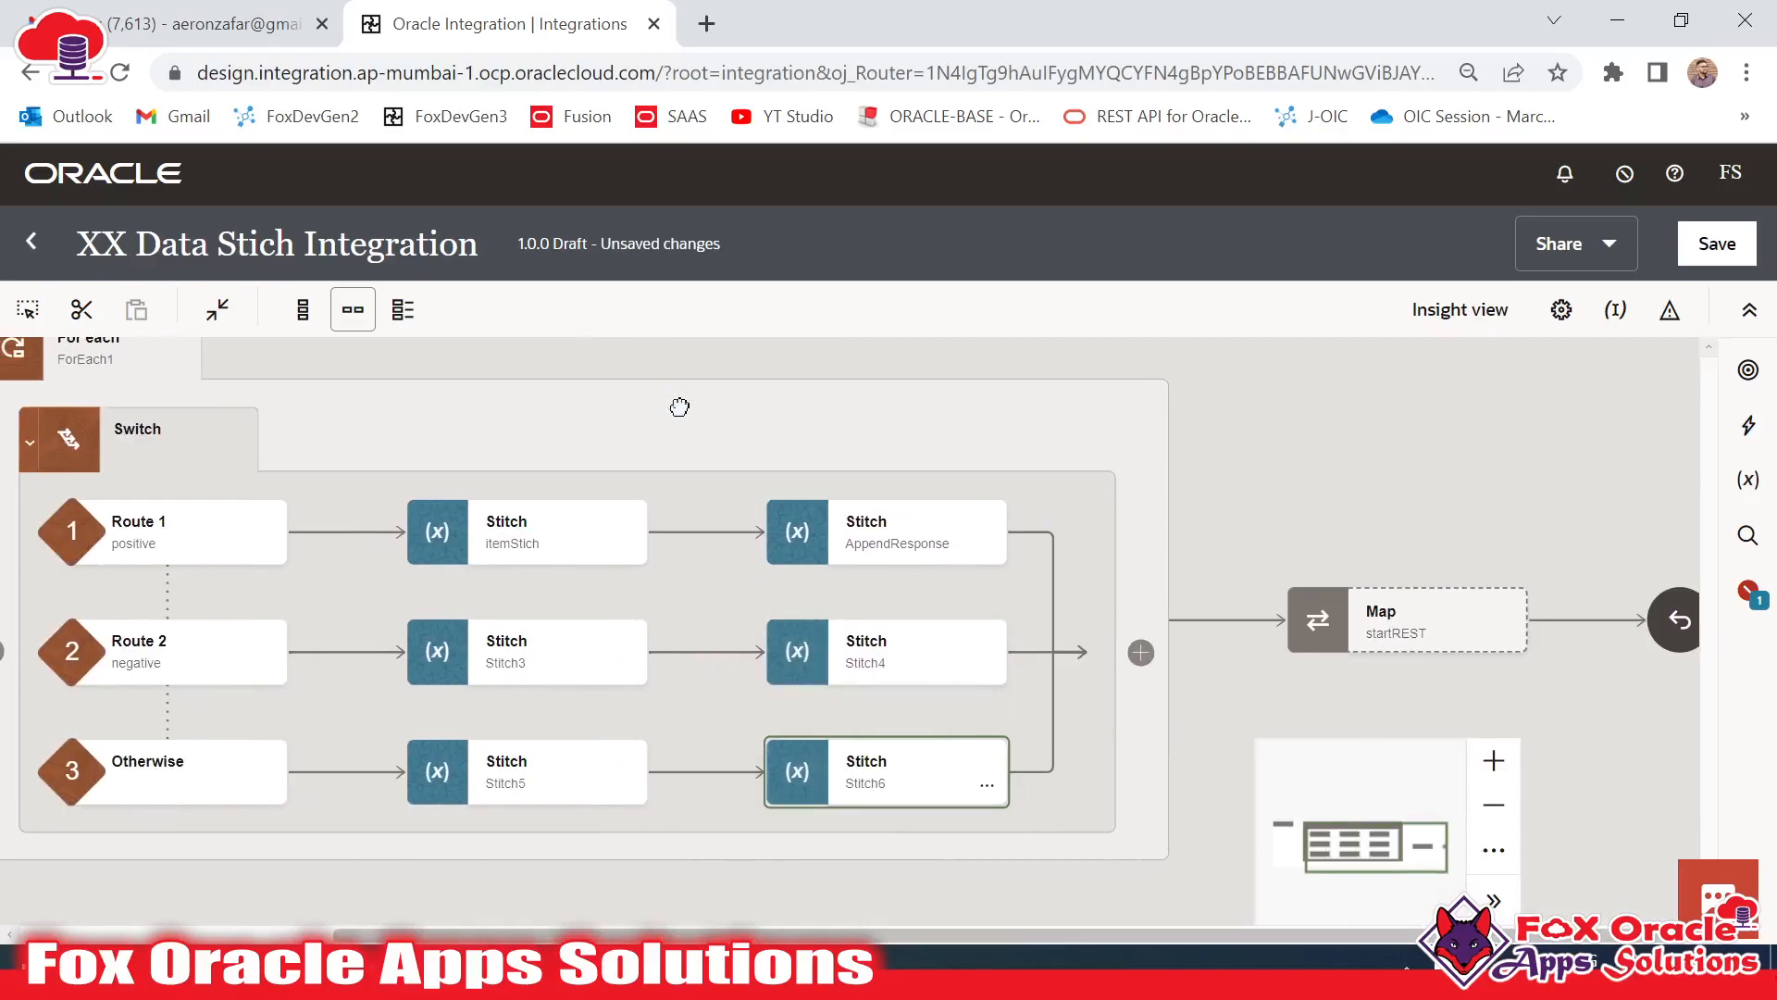
Open the startREST response Map action and expand Top Level Array in the target
left_click_drag(679, 407, 983, 437)
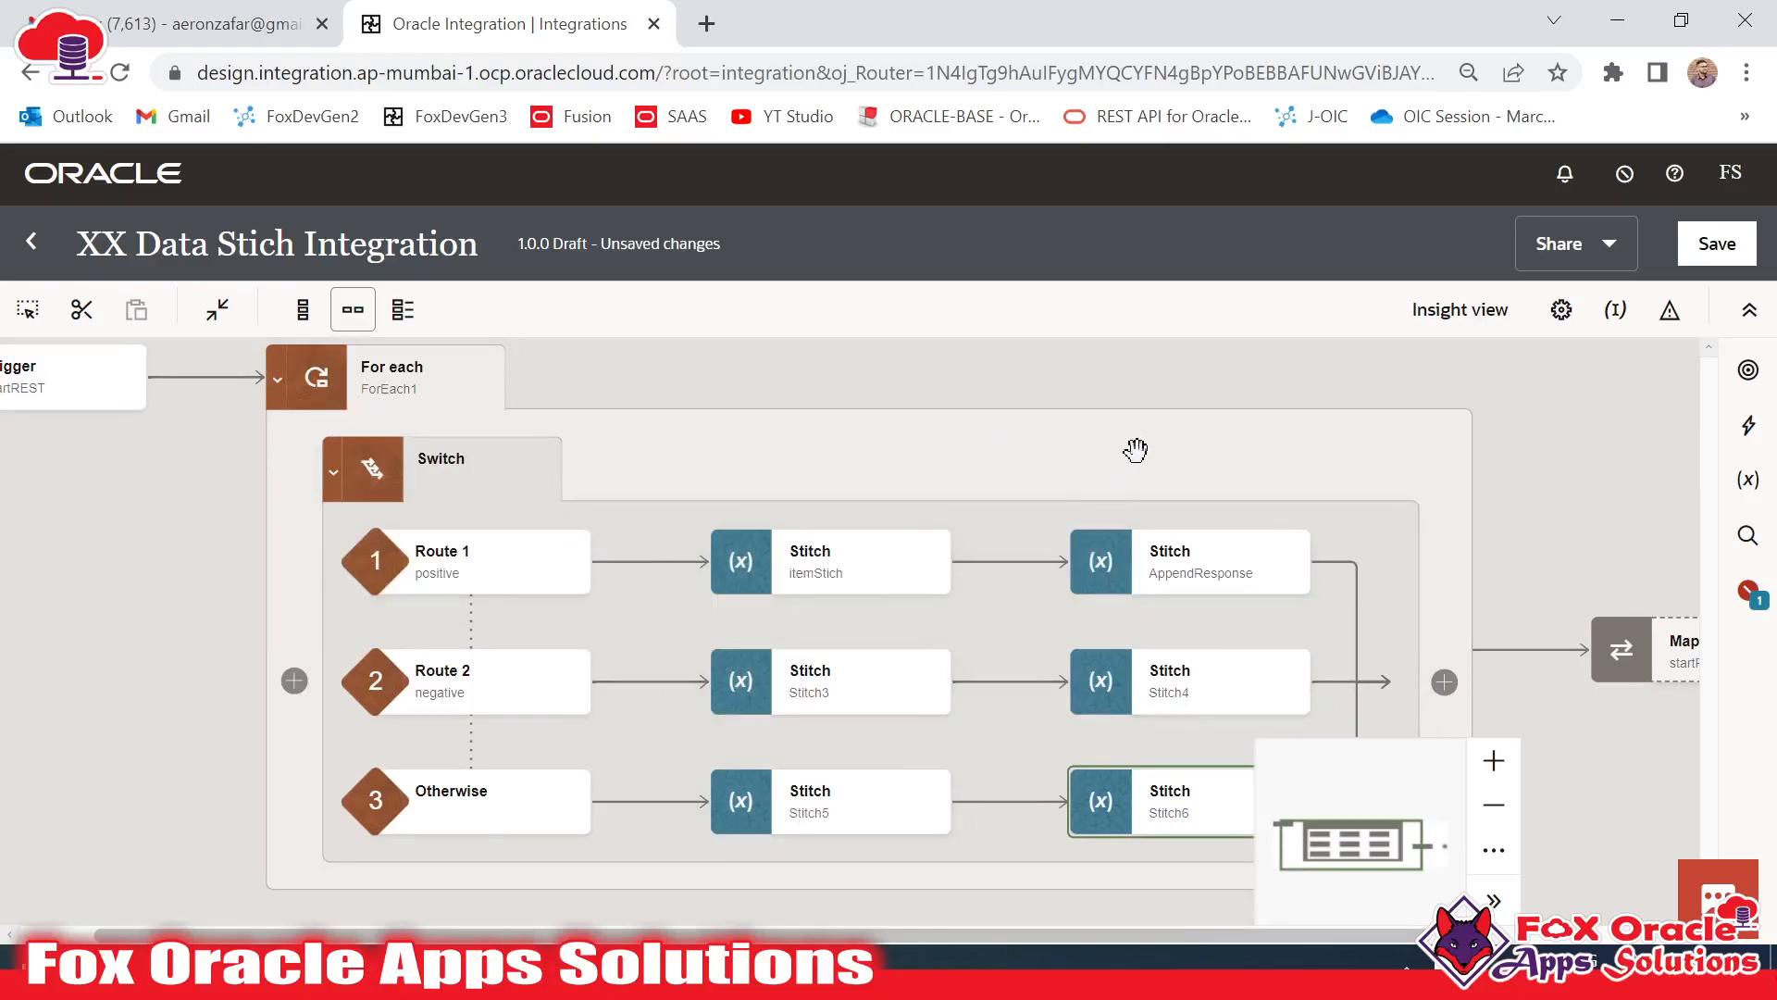
left_click_drag(1136, 450, 992, 429)
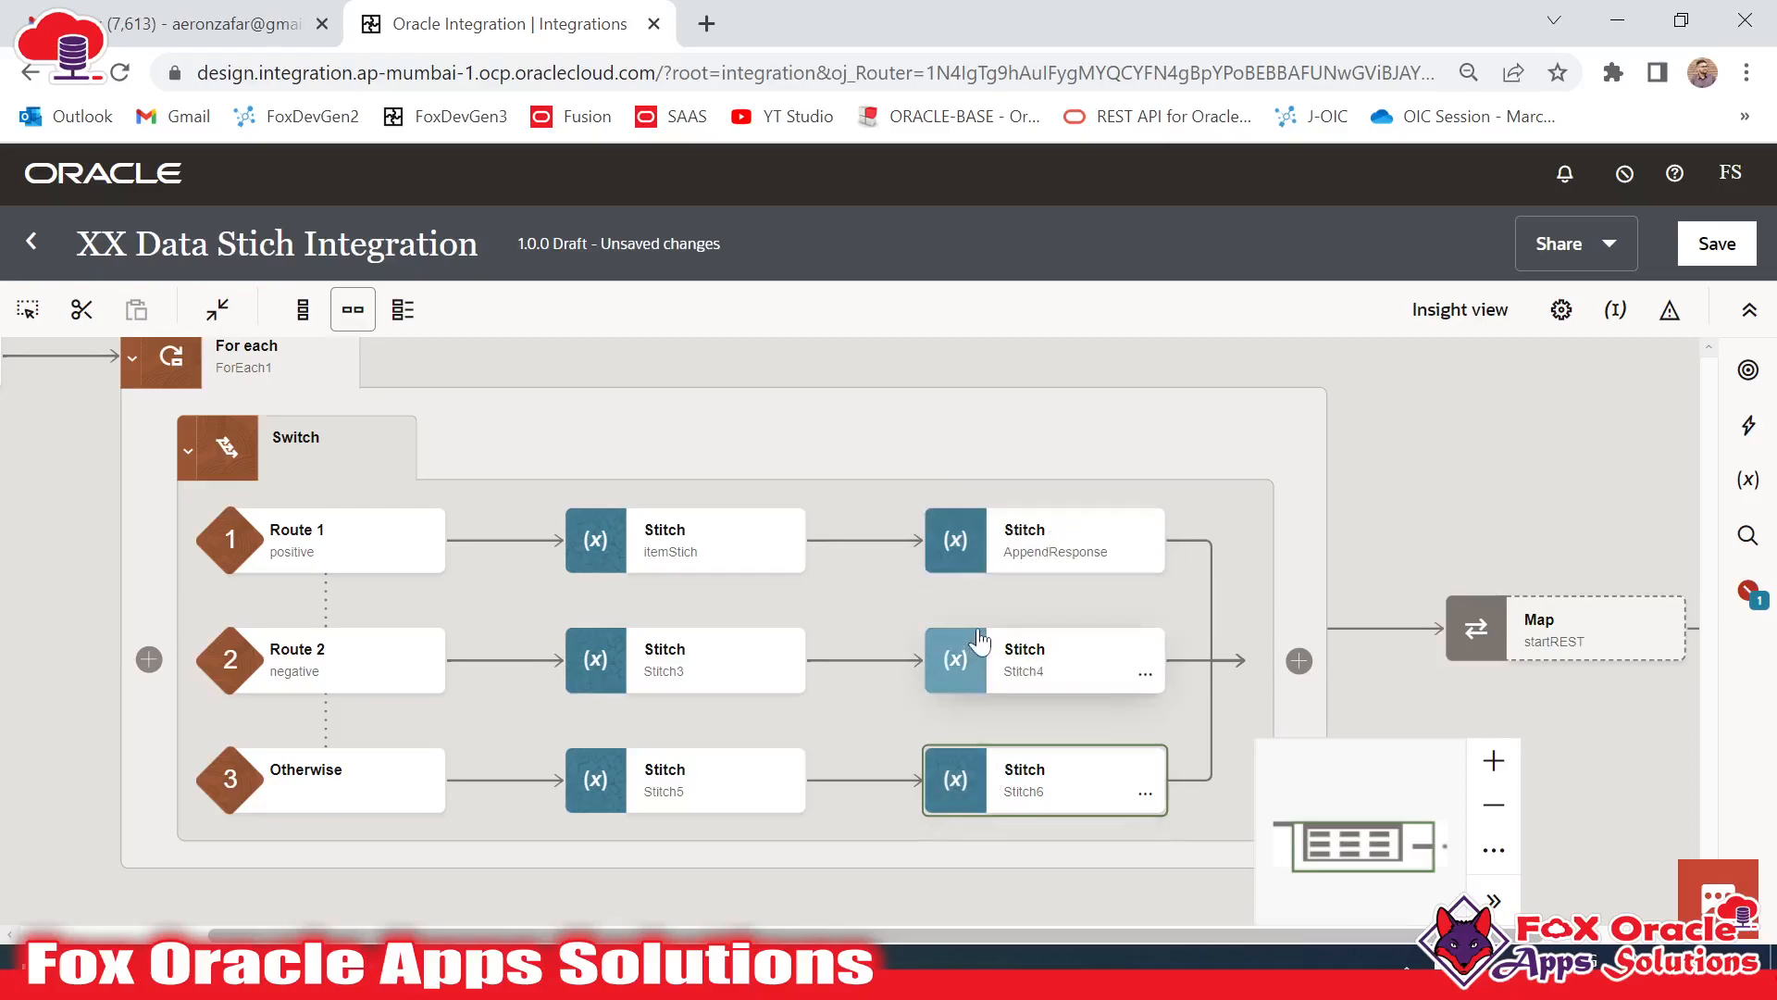
left_click_drag(1418, 481, 979, 473)
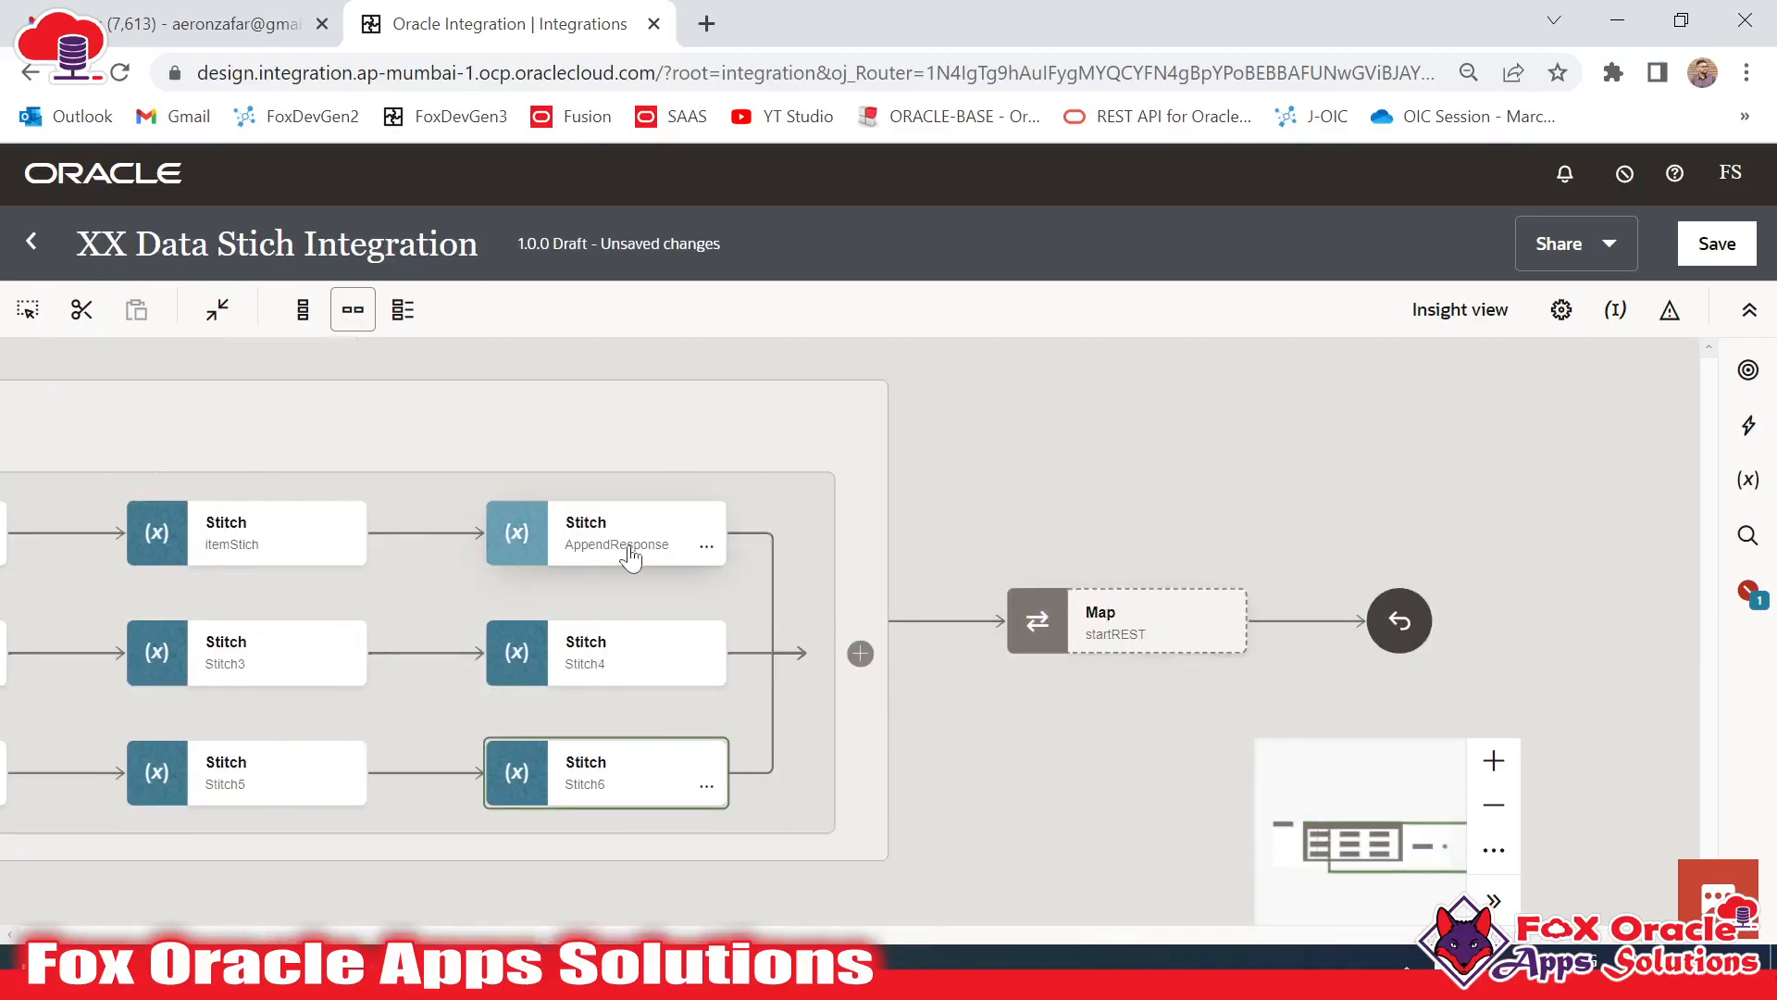
double_click(1133, 632)
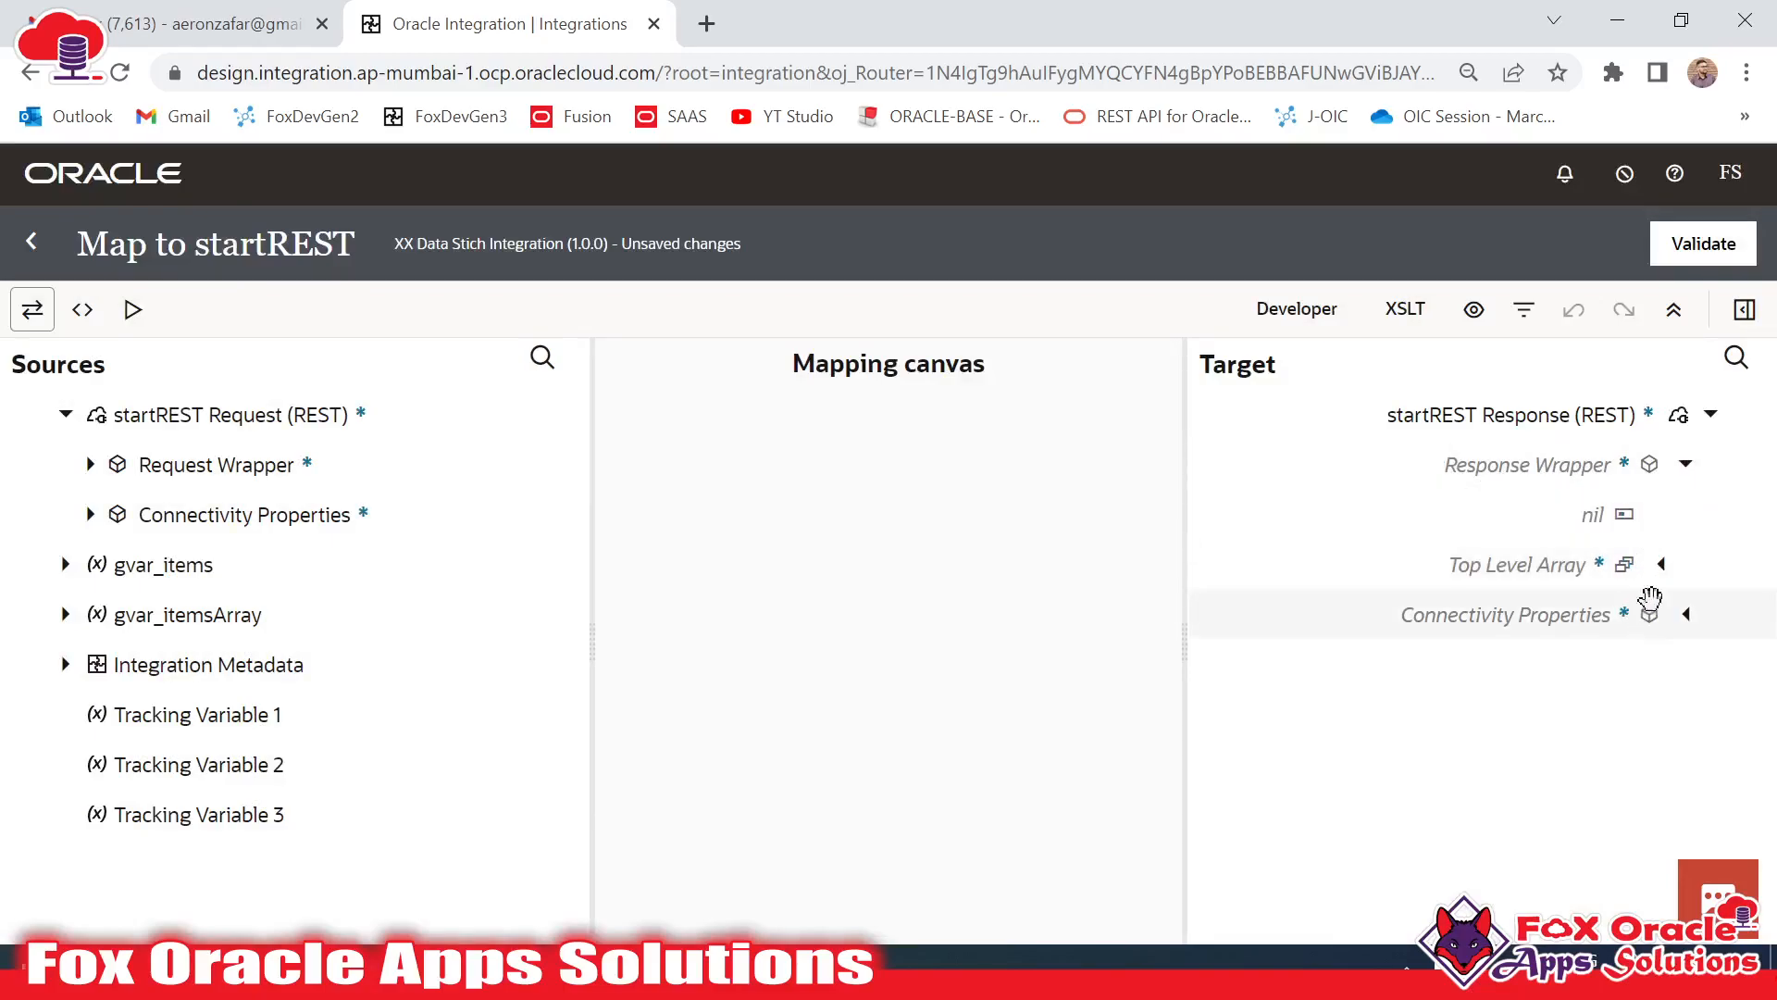
left_click(1661, 564)
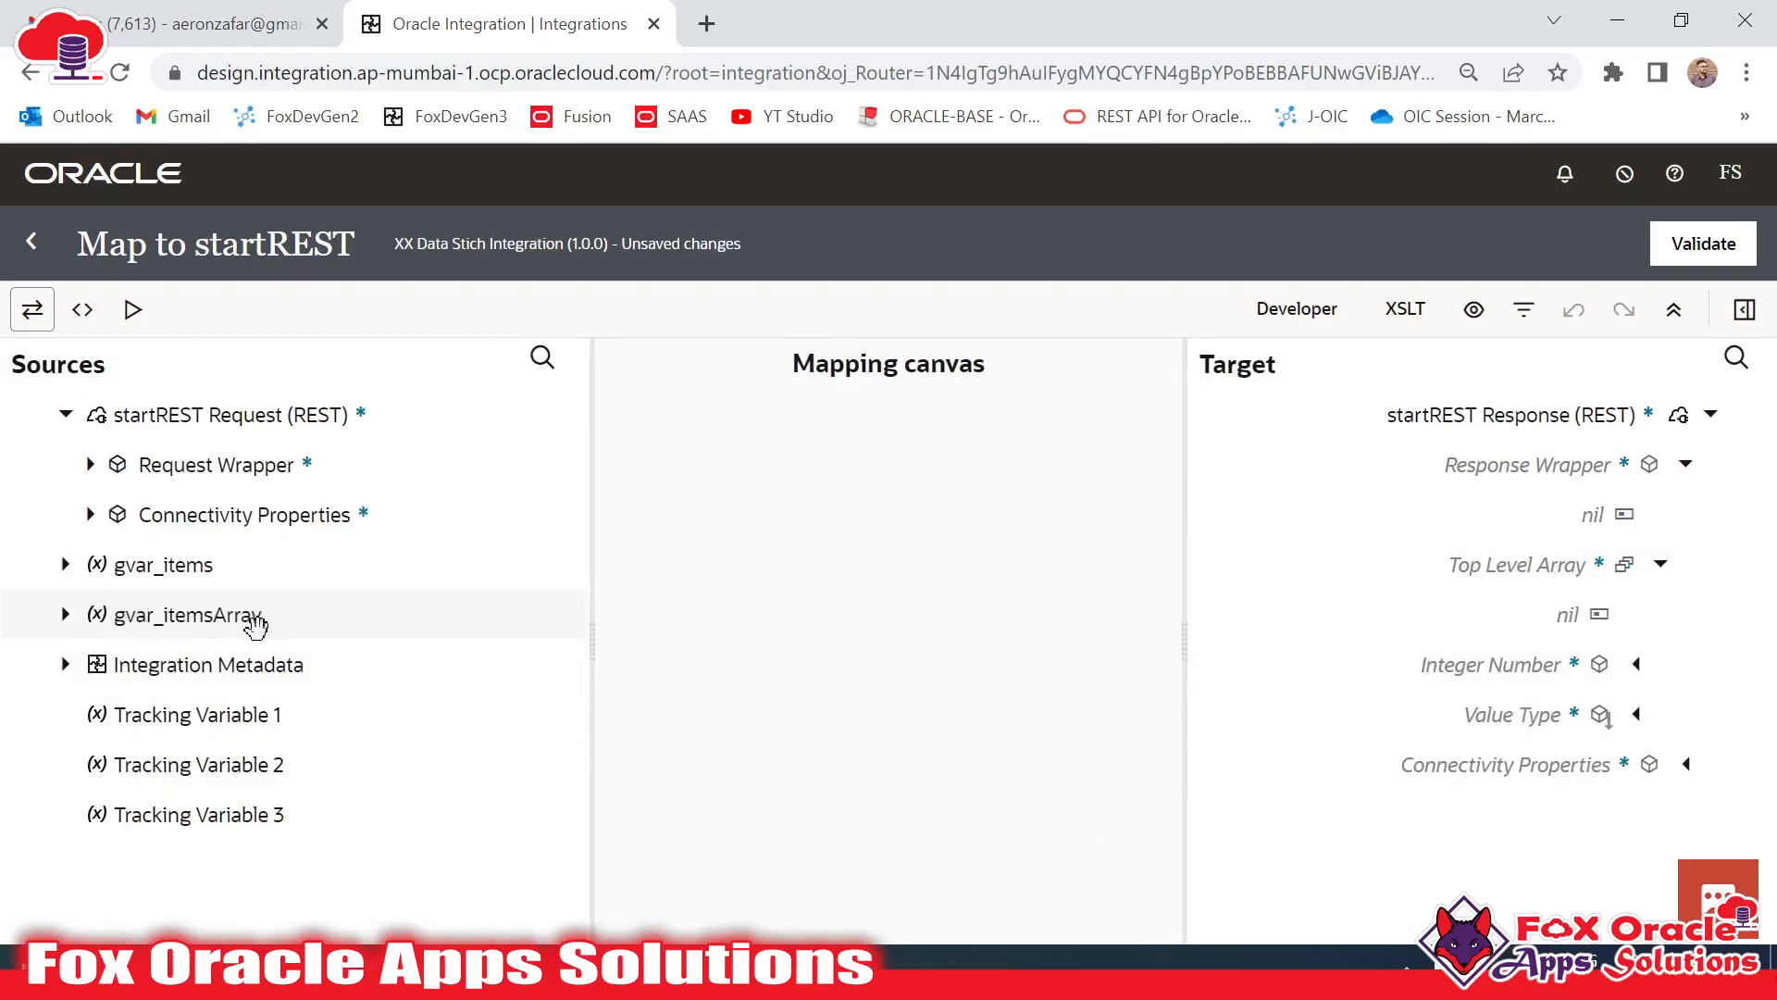
Map Top Level Array, Integer Number and Value Type of gvar_itemsArray's Response Wrapper to the matching startREST Response elements
left_click(64, 615)
left_click(91, 665)
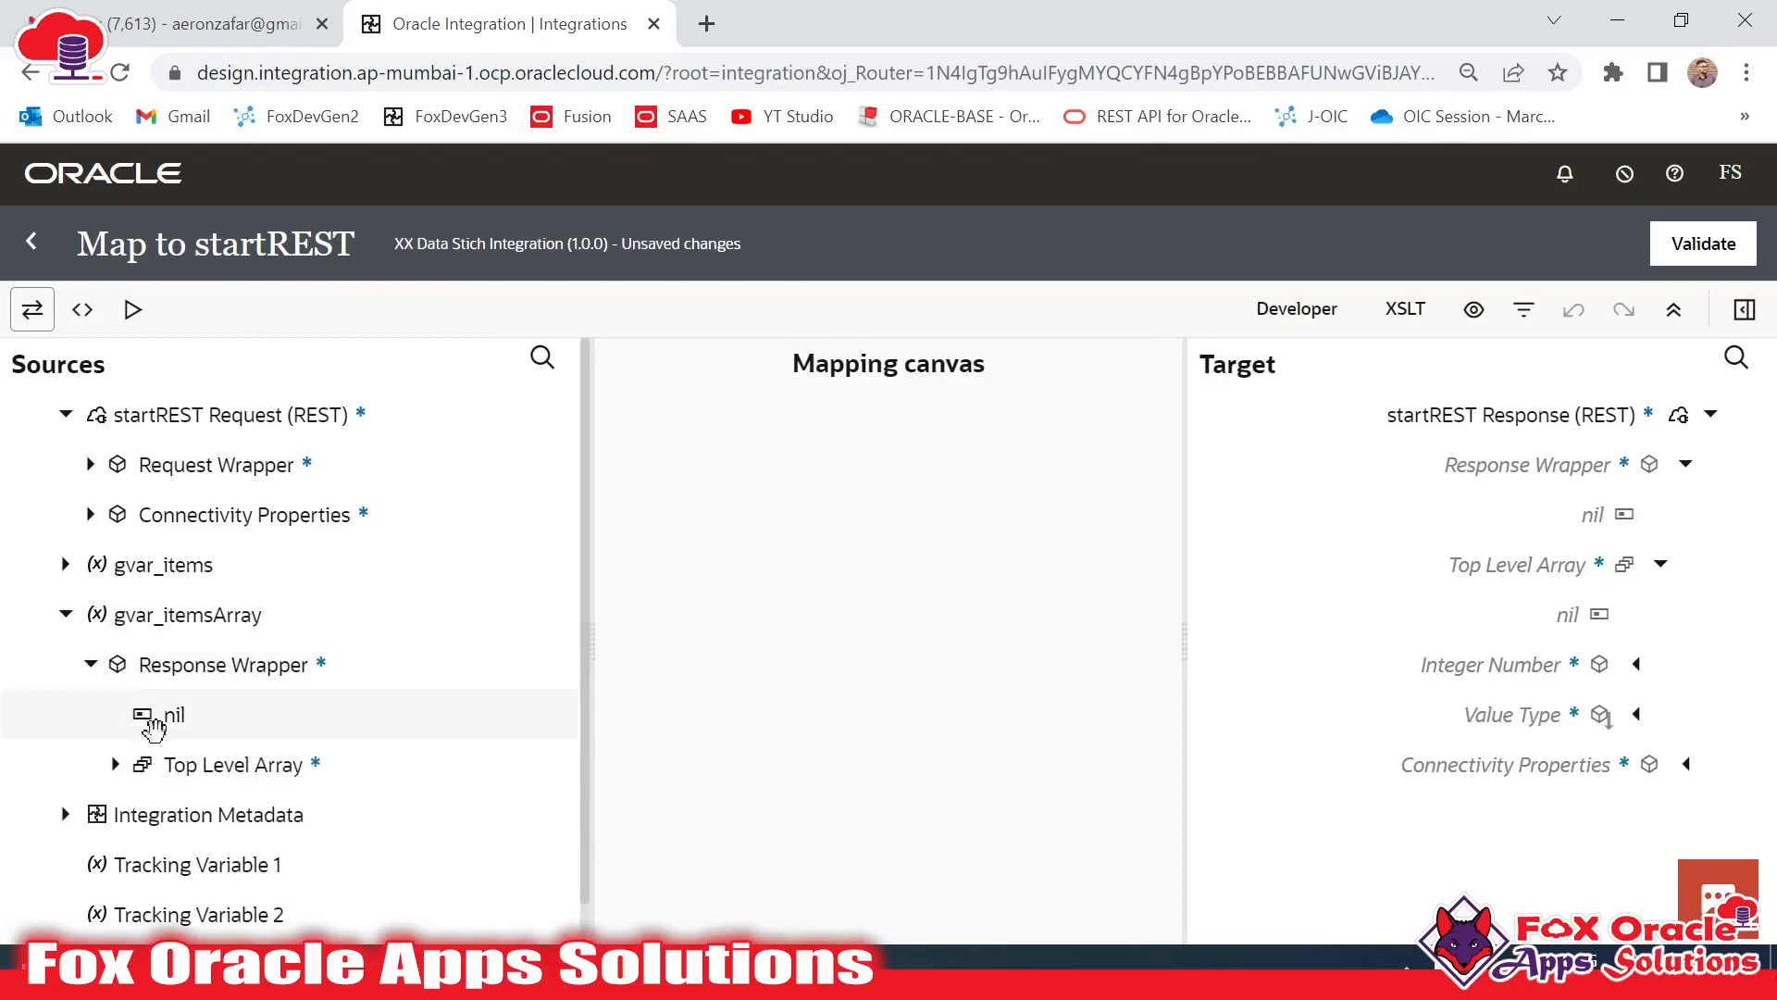
left_click(116, 765)
scroll(230, 719, "down", 2)
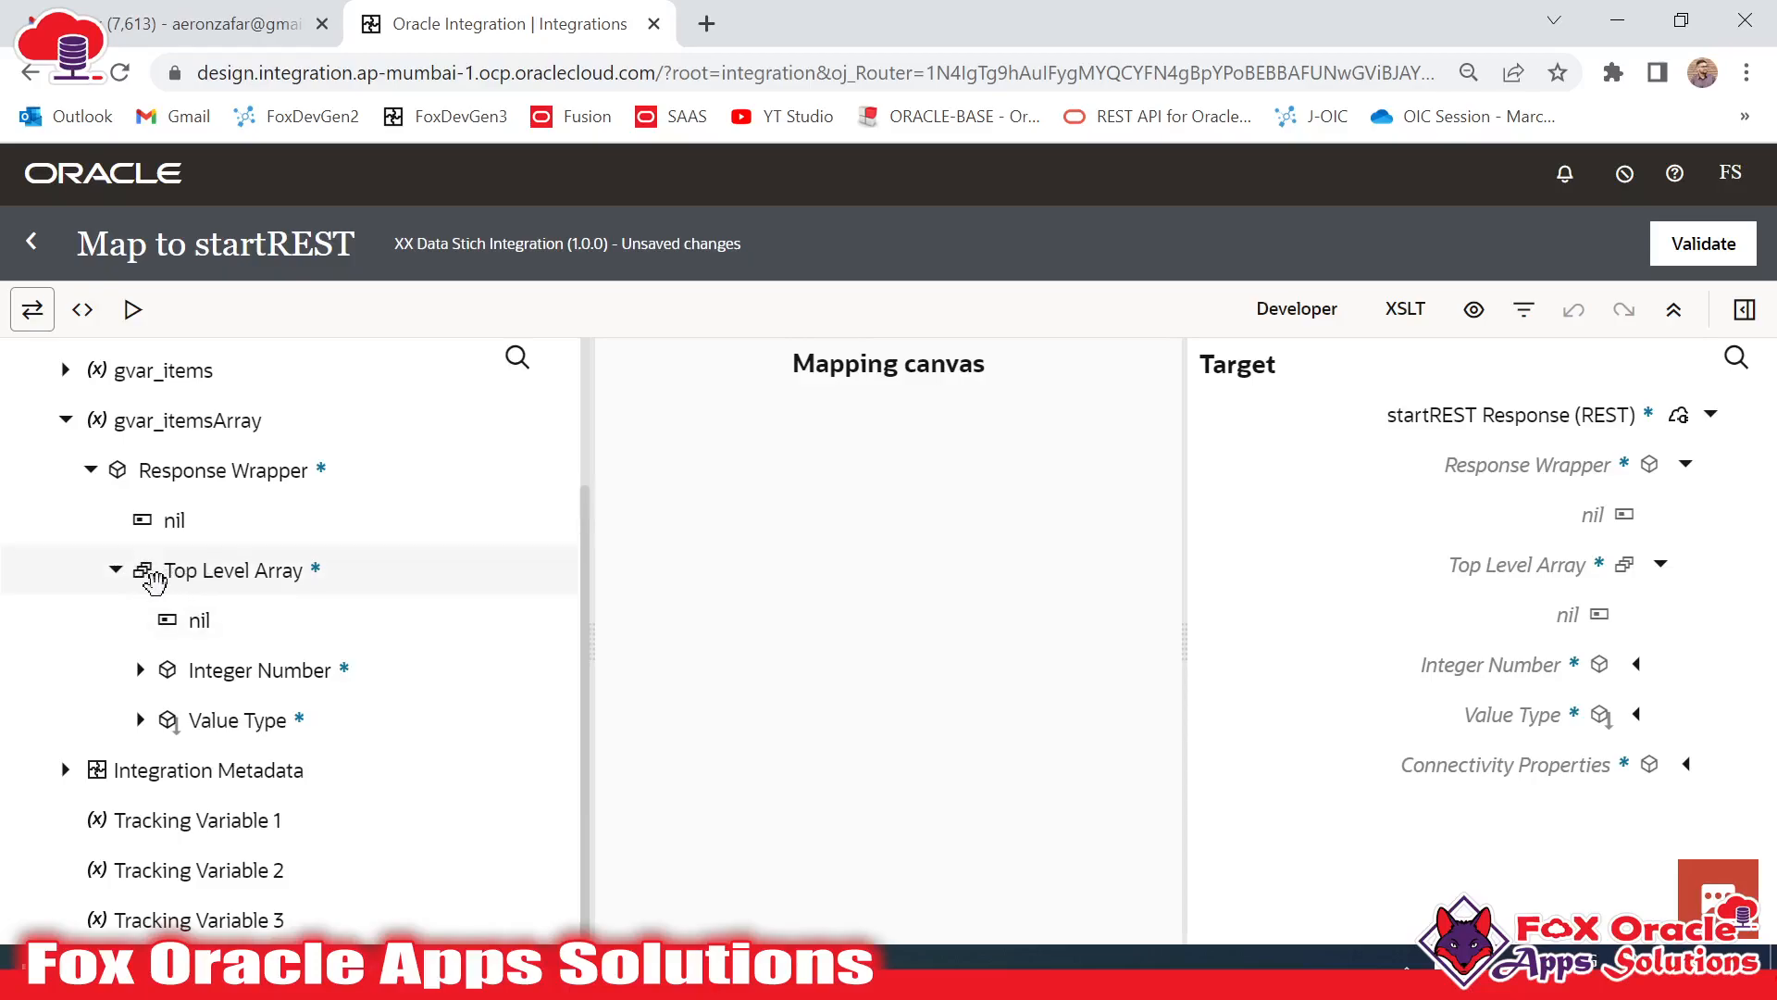
left_click_drag(237, 574, 1448, 578)
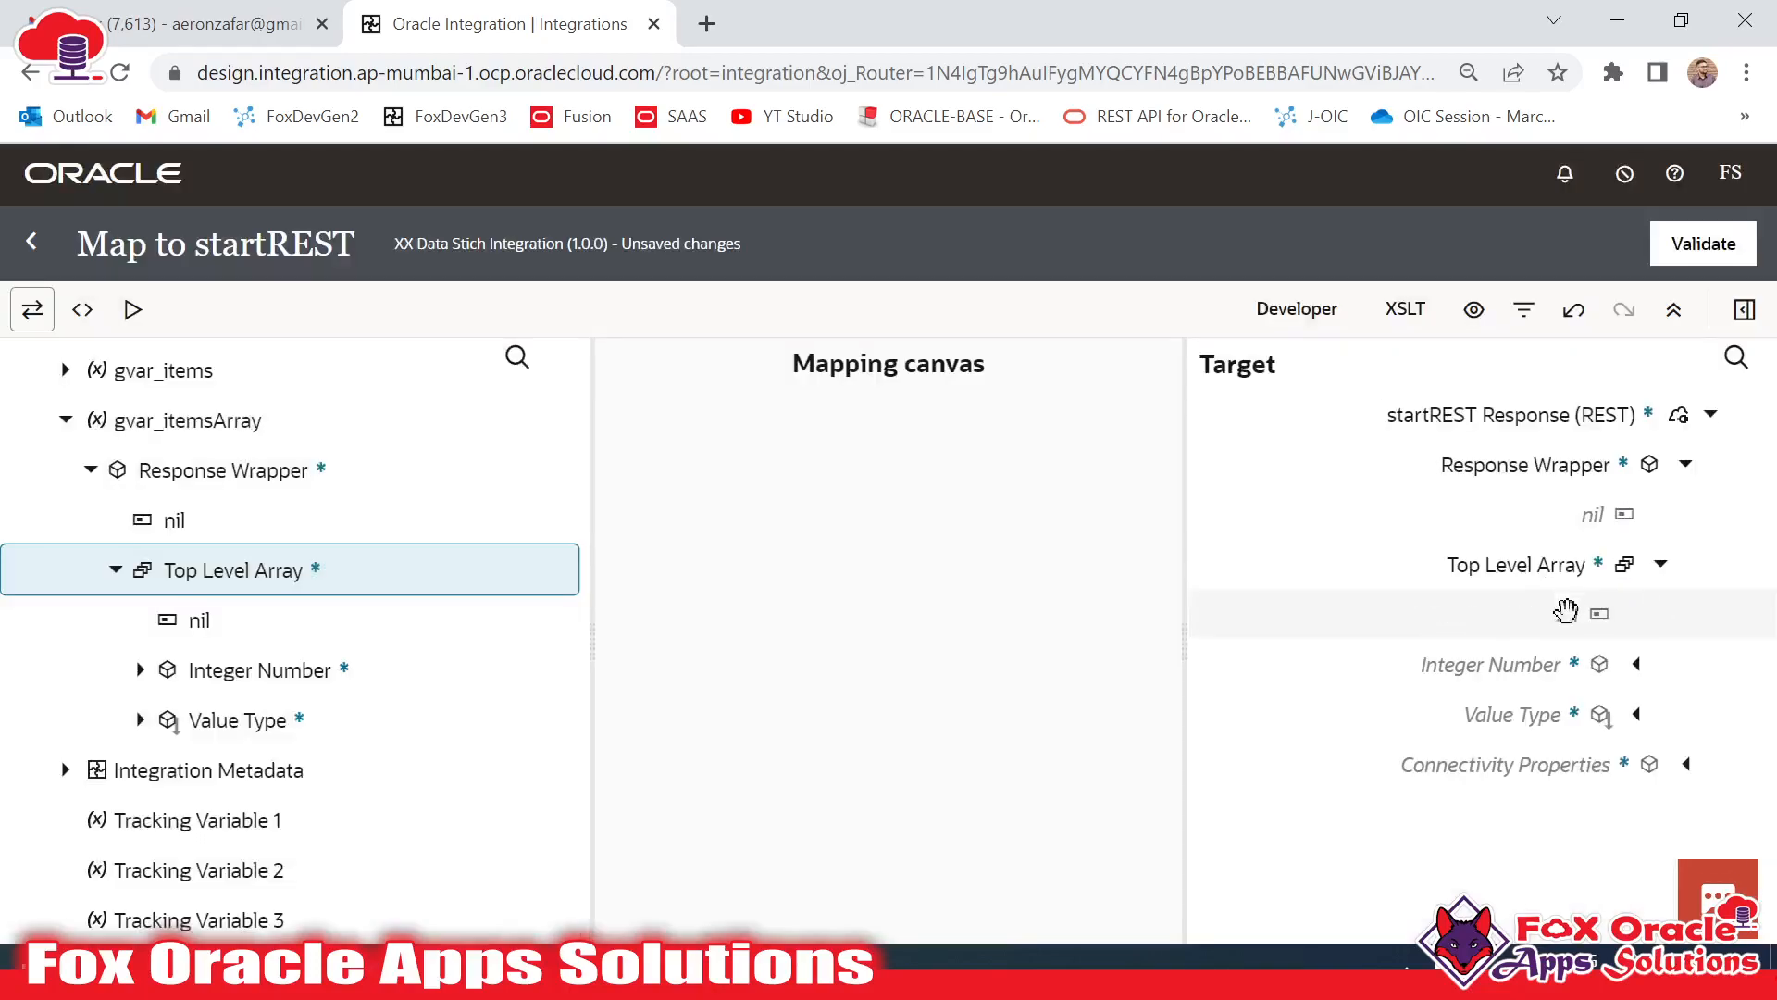
left_click_drag(266, 675, 1477, 618)
left_click_drag(269, 722, 1497, 665)
Validate the mapping to startREST and return to the integration flow
left_click(1701, 240)
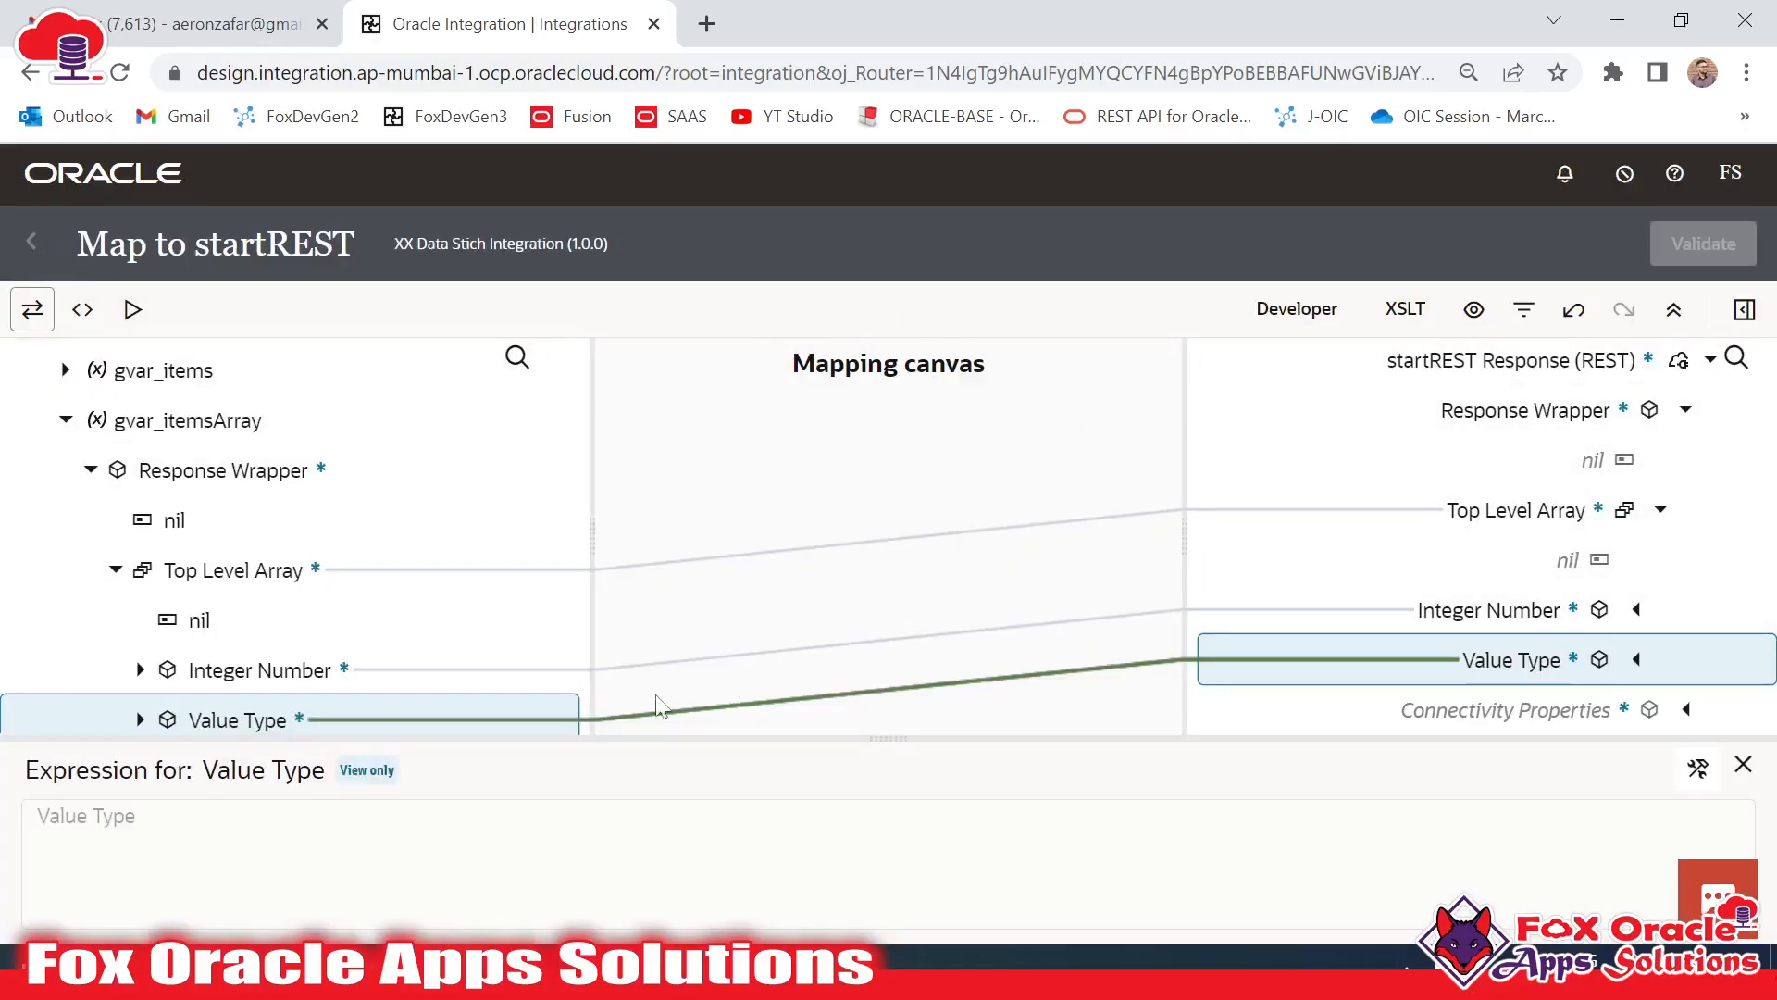
scroll(506, 714, "down", 3)
scroll(1404, 439, "up", 1)
scroll(1408, 429, "down", 1)
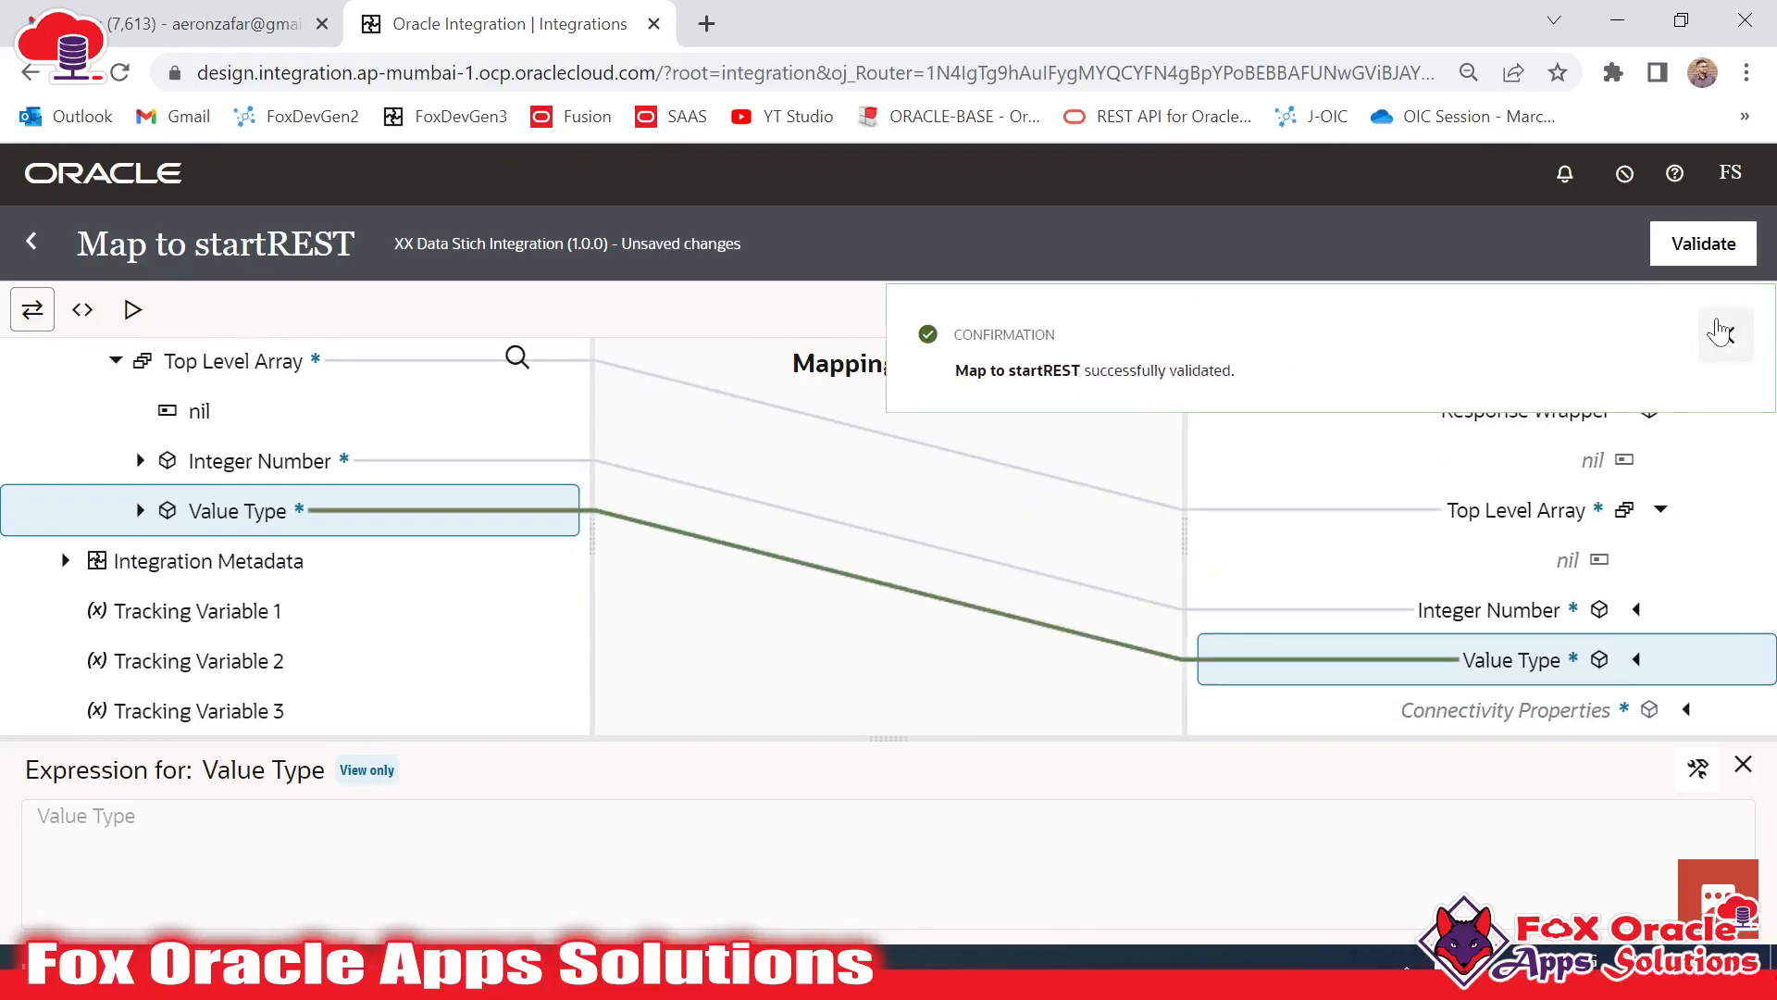
left_click(1723, 333)
left_click(31, 242)
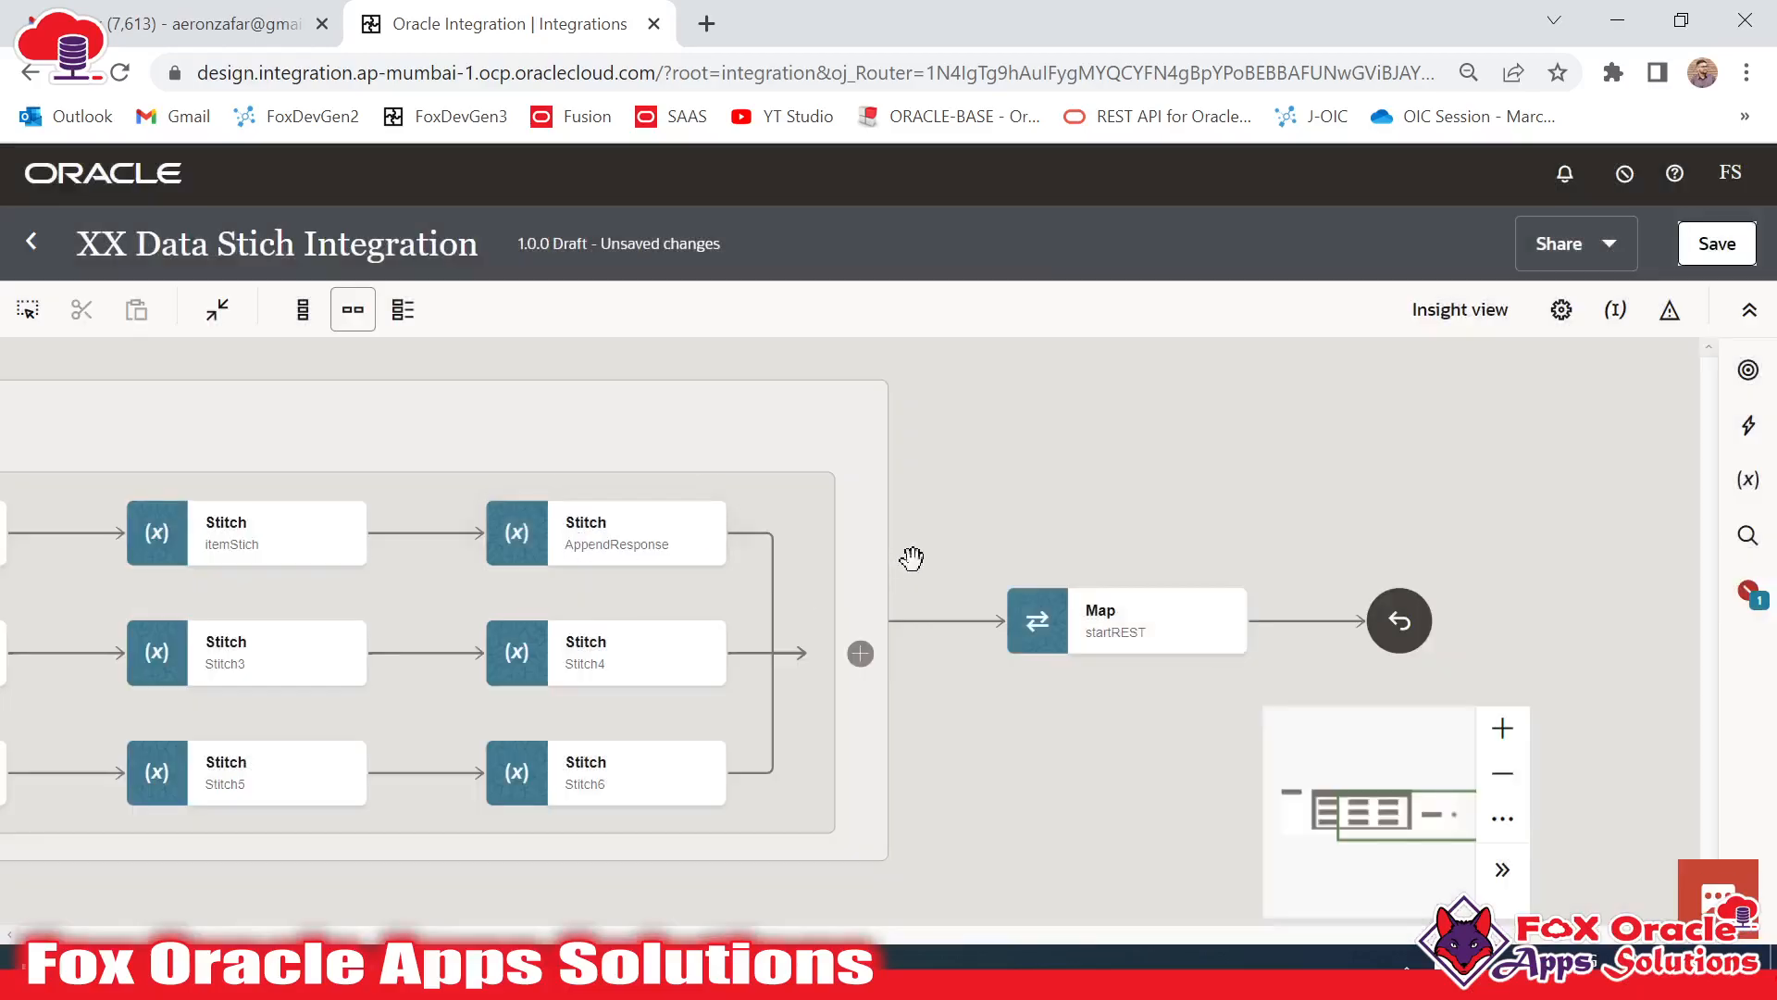
Review the complete integration flow and switch to Notepad++ to examine the sample payloads in the new 12 file
scroll(1062, 488, "down", 4)
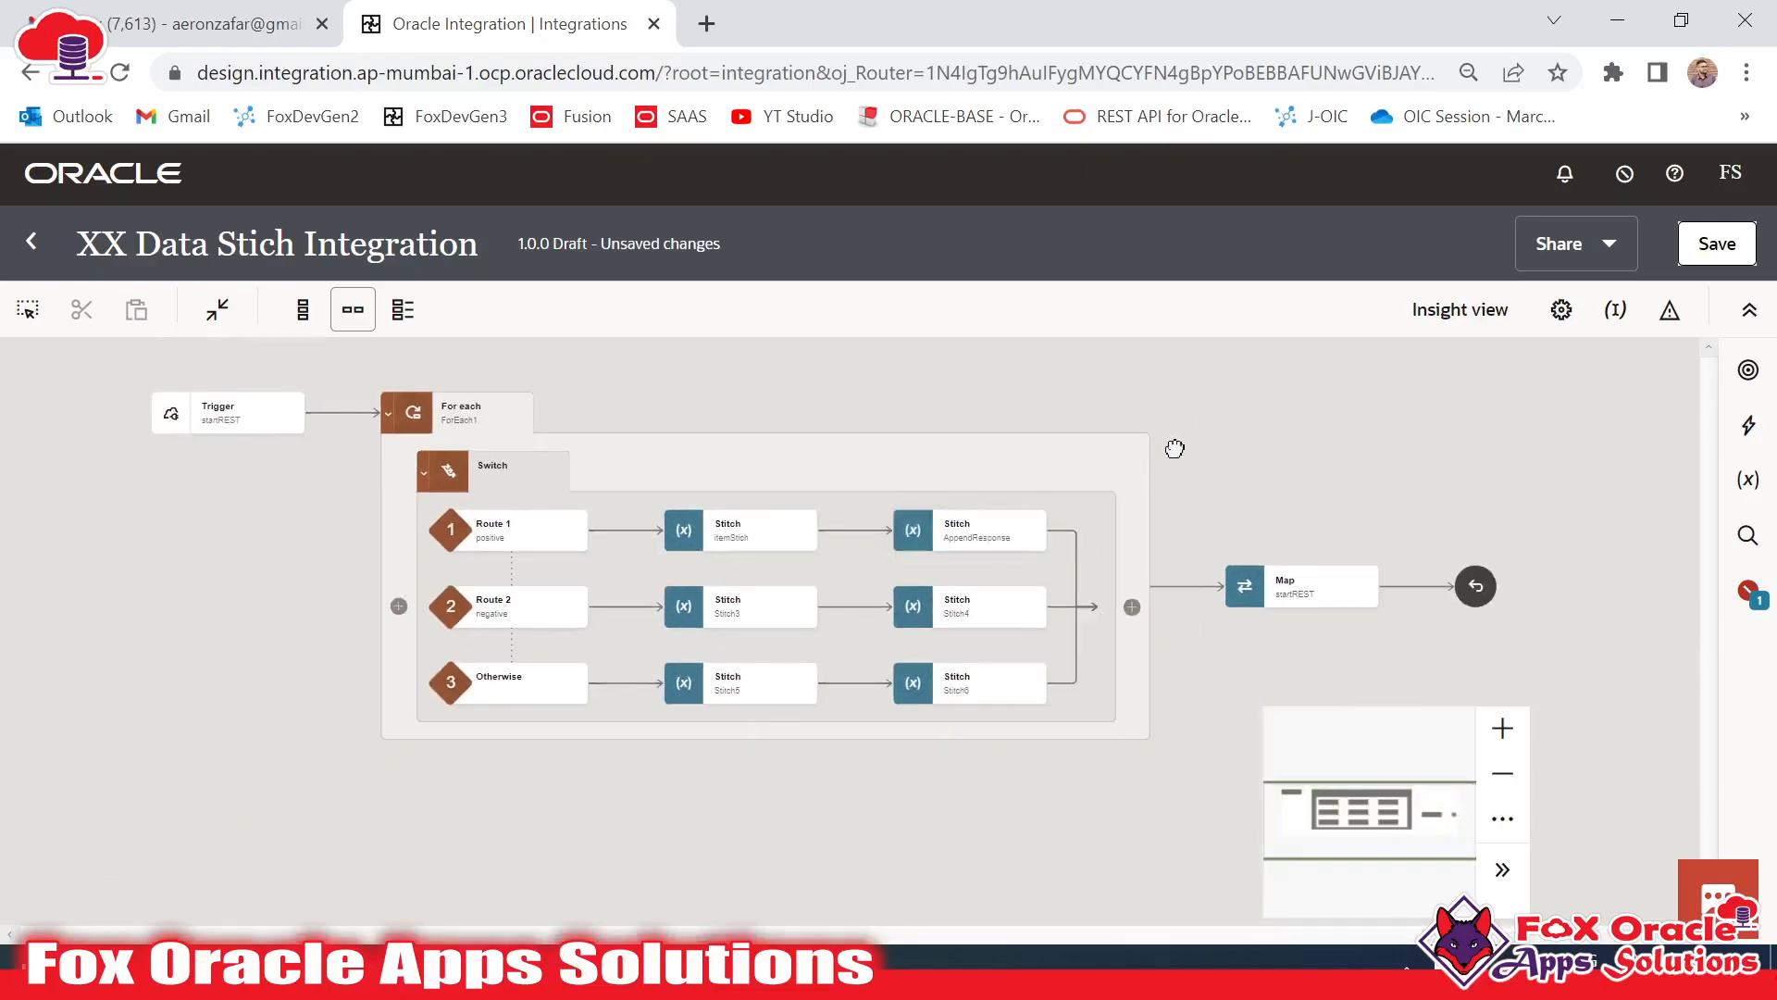
scroll(850, 442, "up", 2)
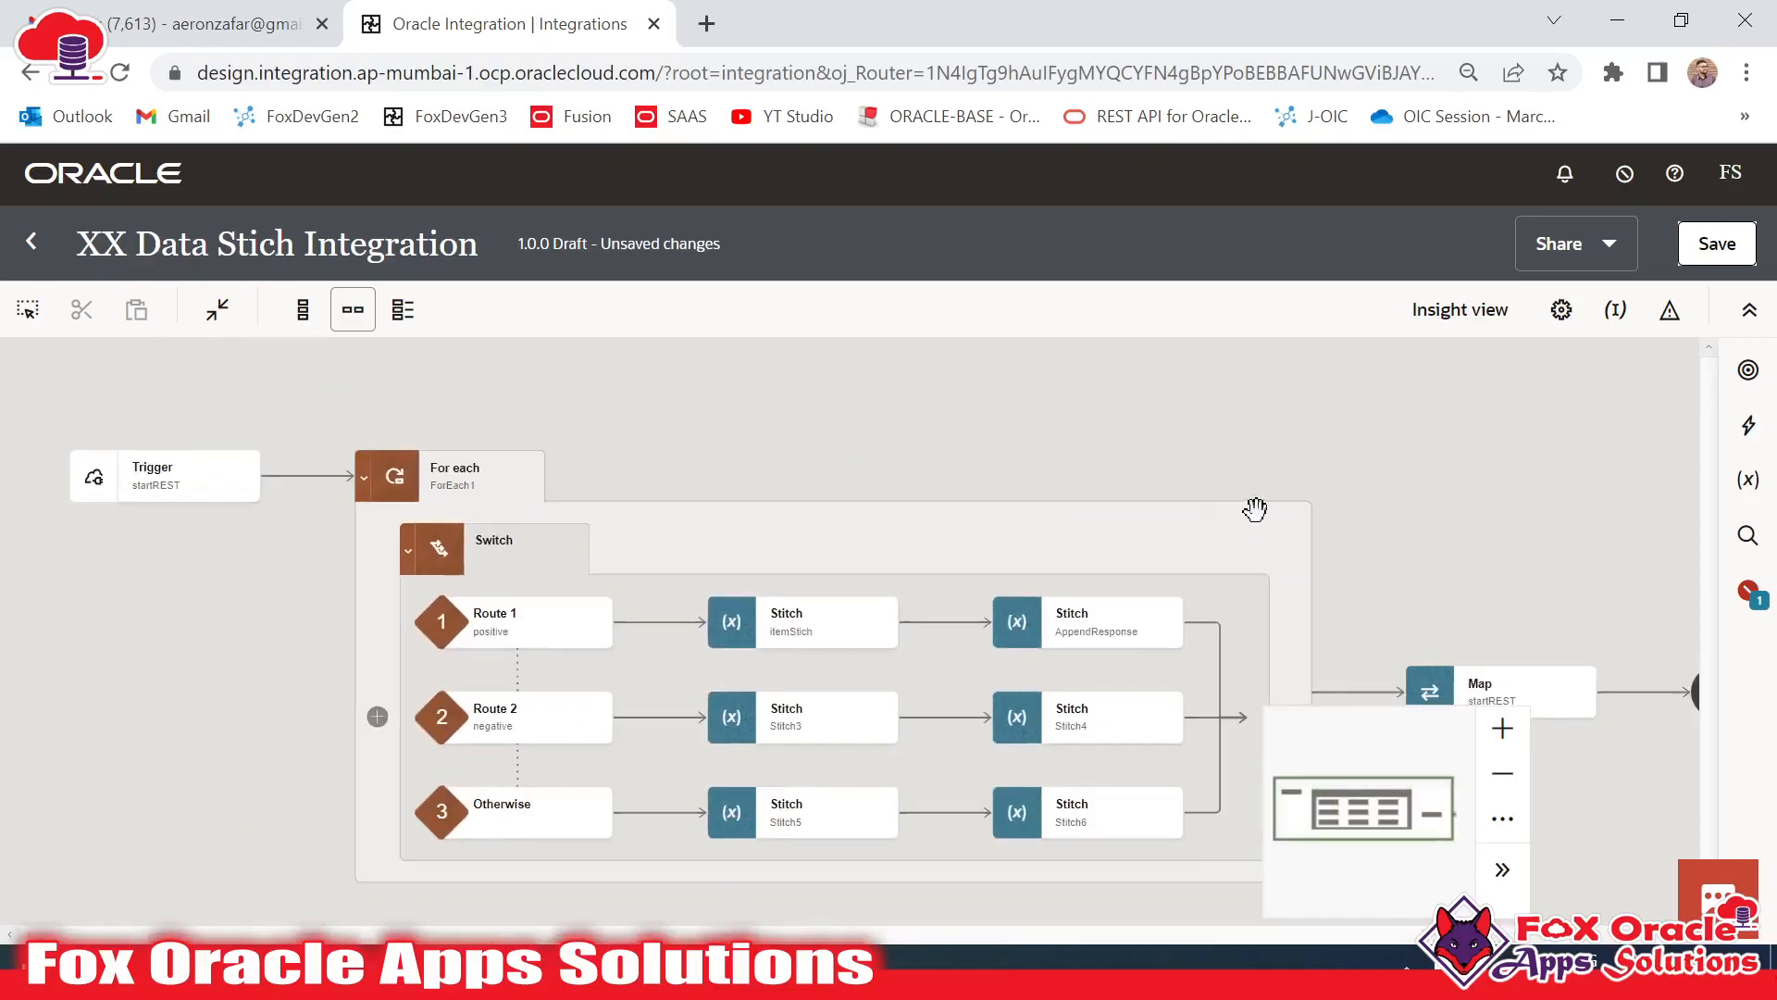
left_click_drag(1255, 509, 1243, 435)
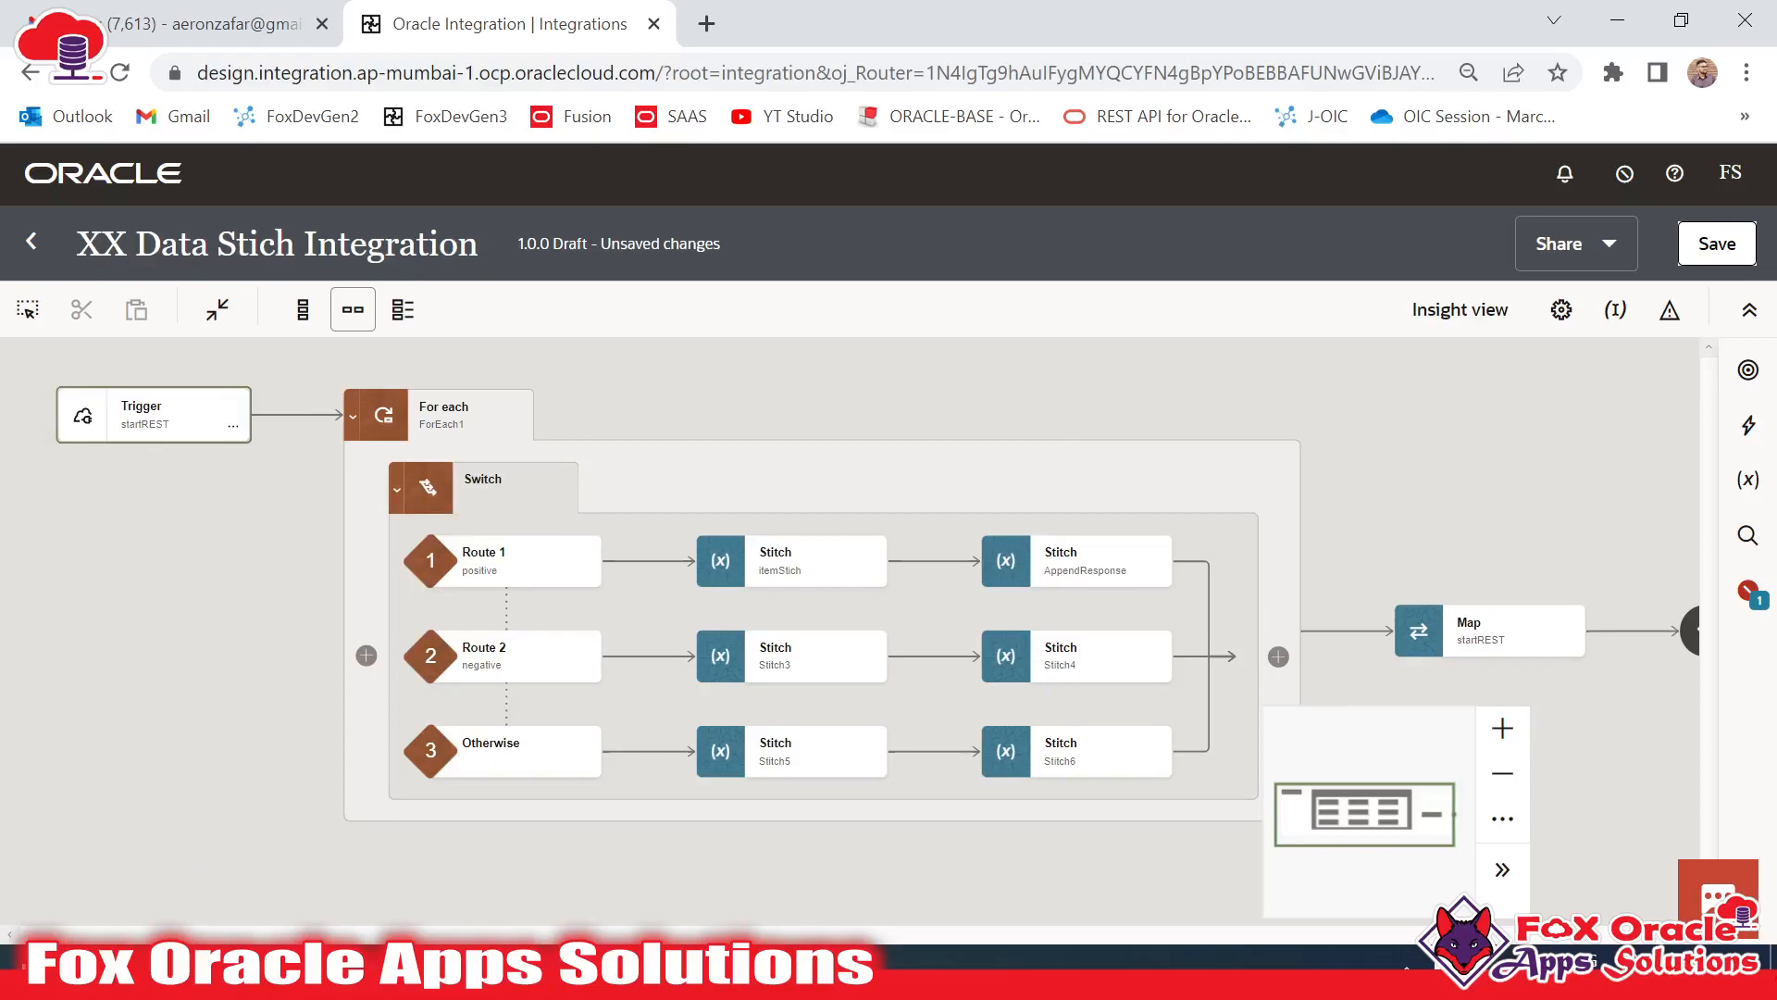
key("alt+Tab")
scroll(926, 518, "up", 12)
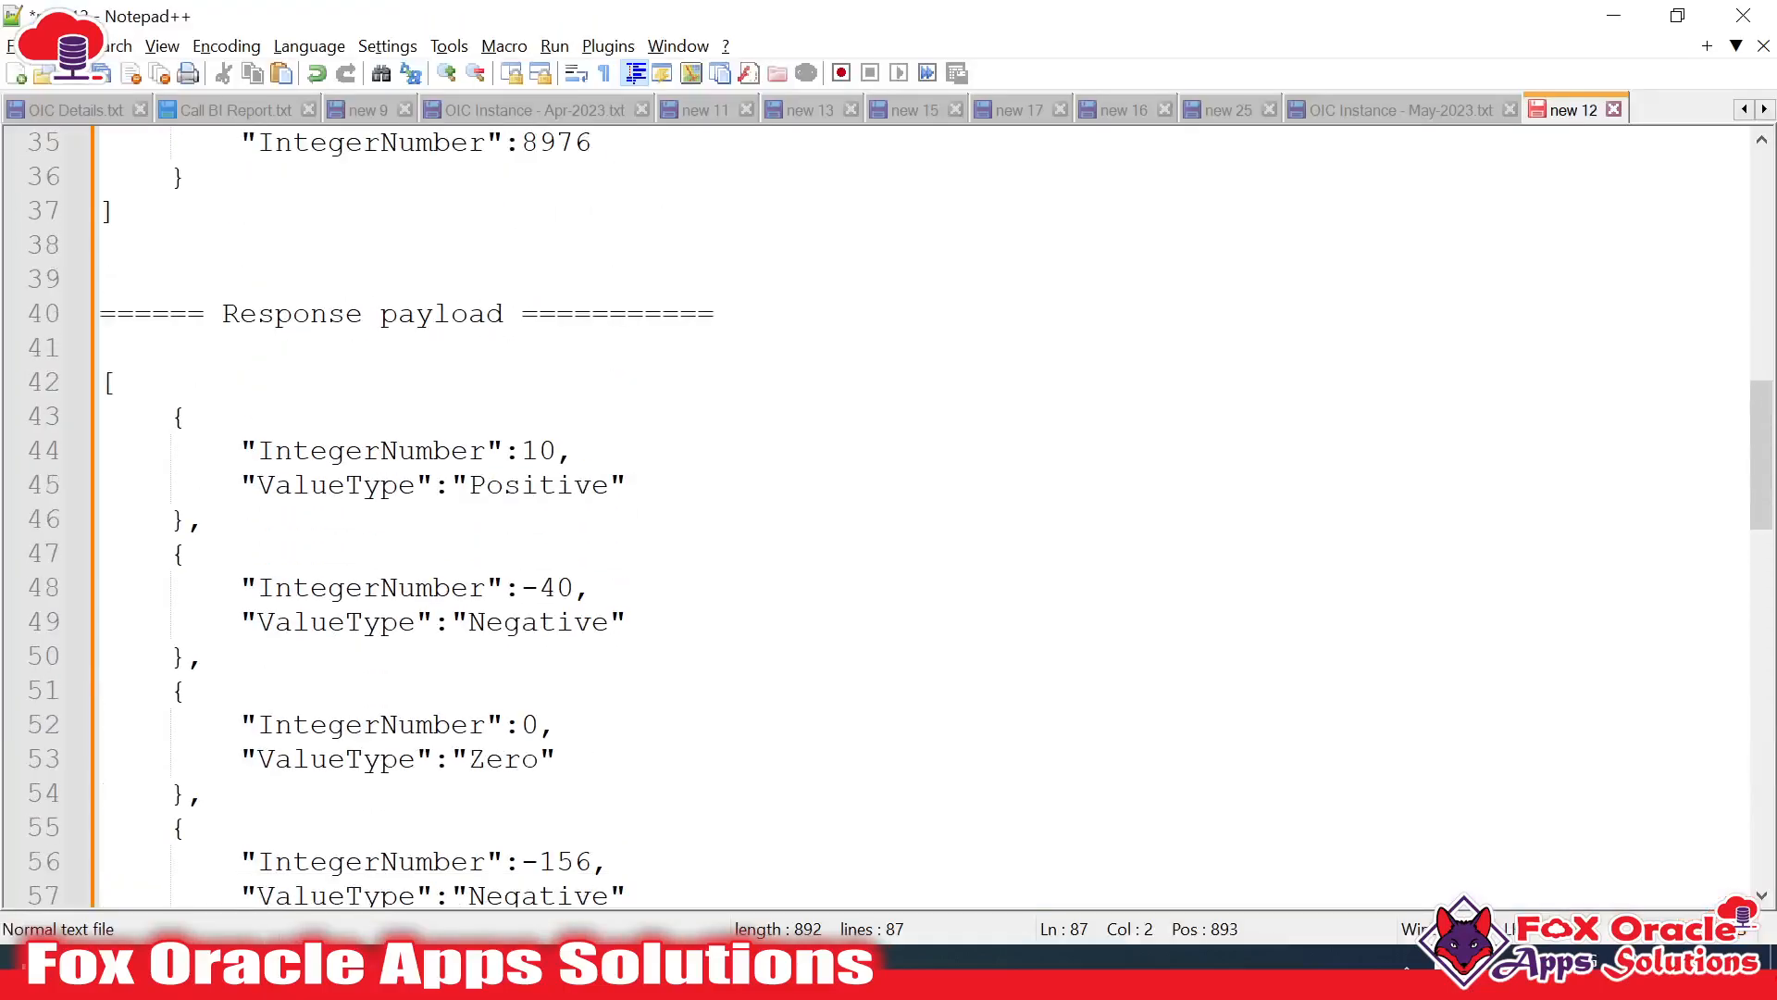